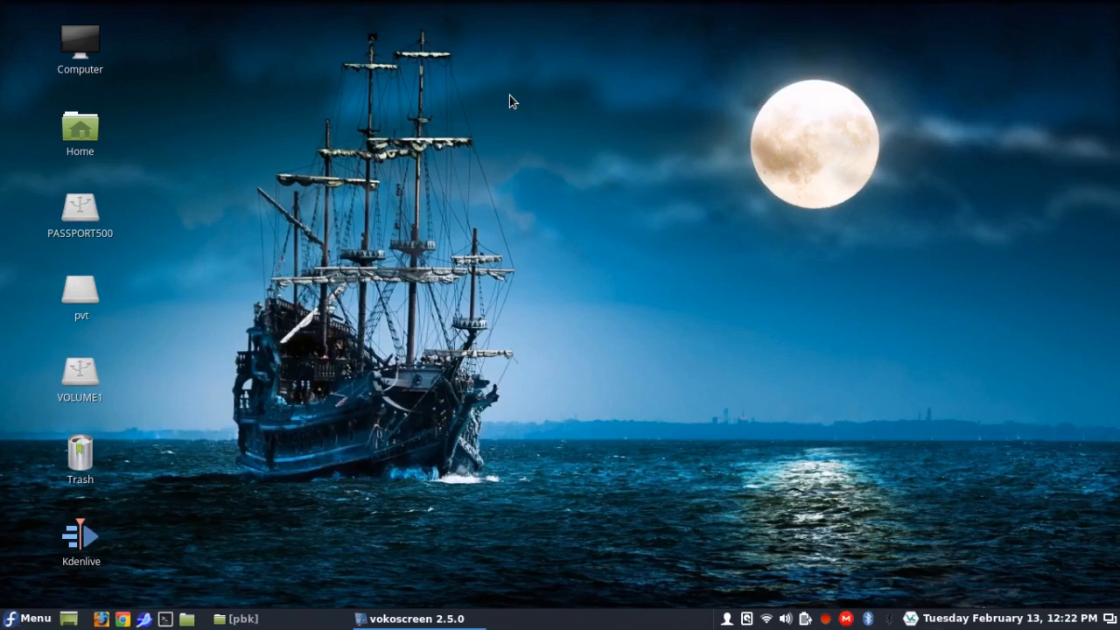
Step: Launch Kdenlive from the Sound & Video applications
click(35, 619)
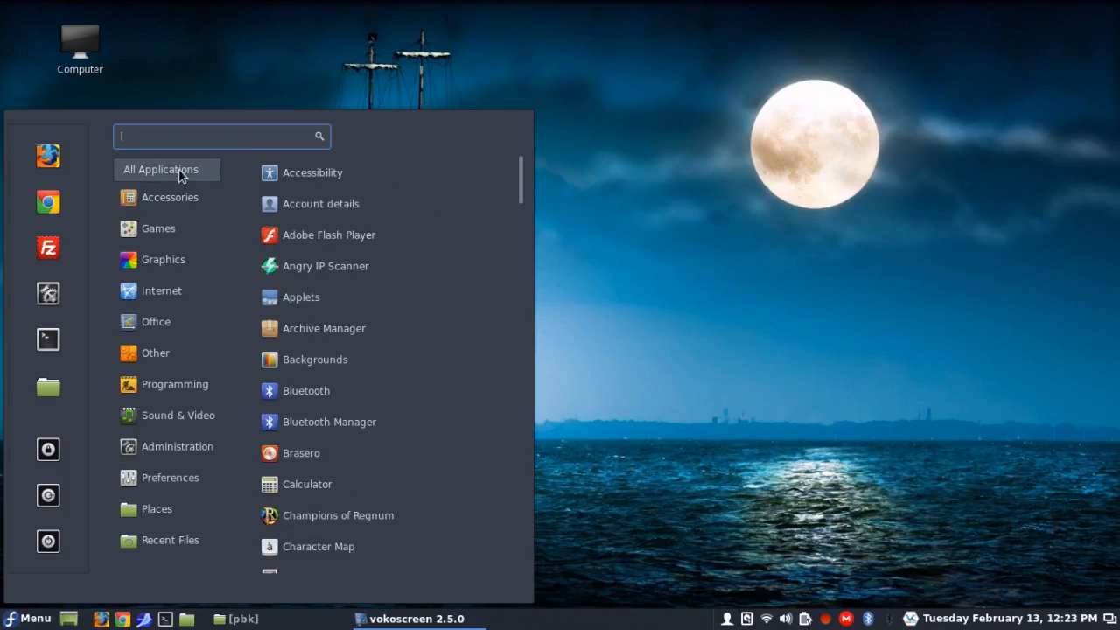
mouse_move(203, 290)
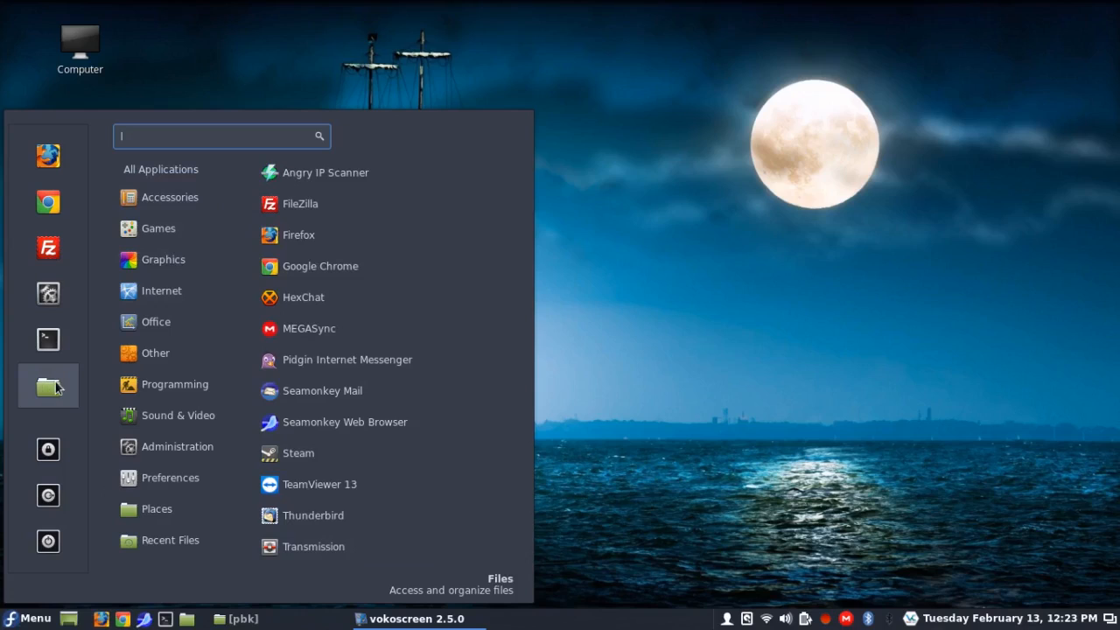
mouse_move(162, 376)
mouse_move(171, 305)
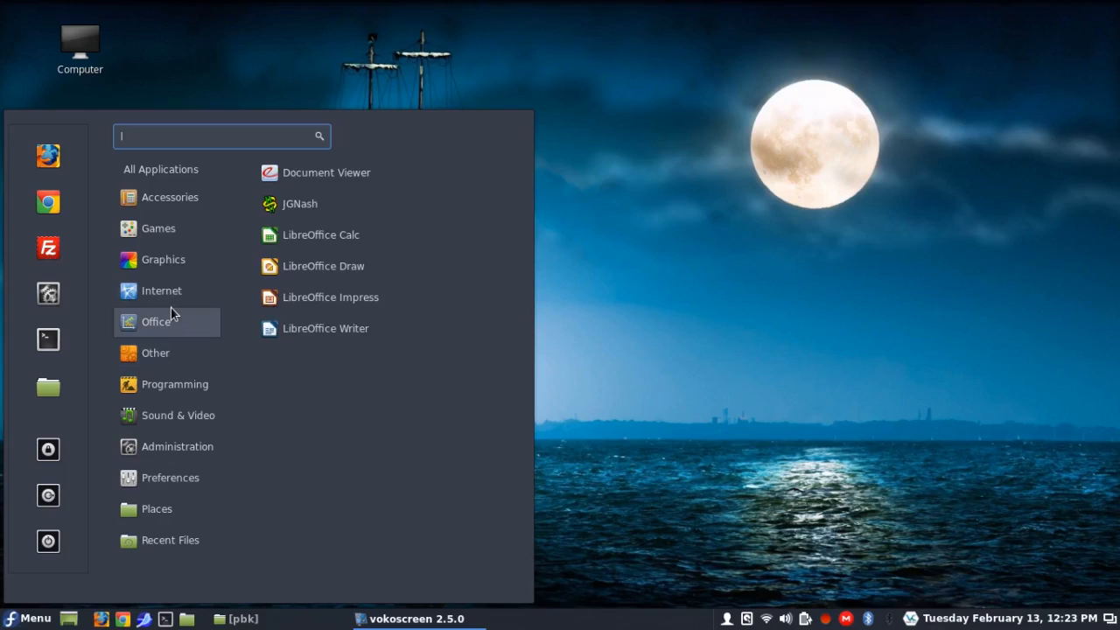
mouse_move(175, 415)
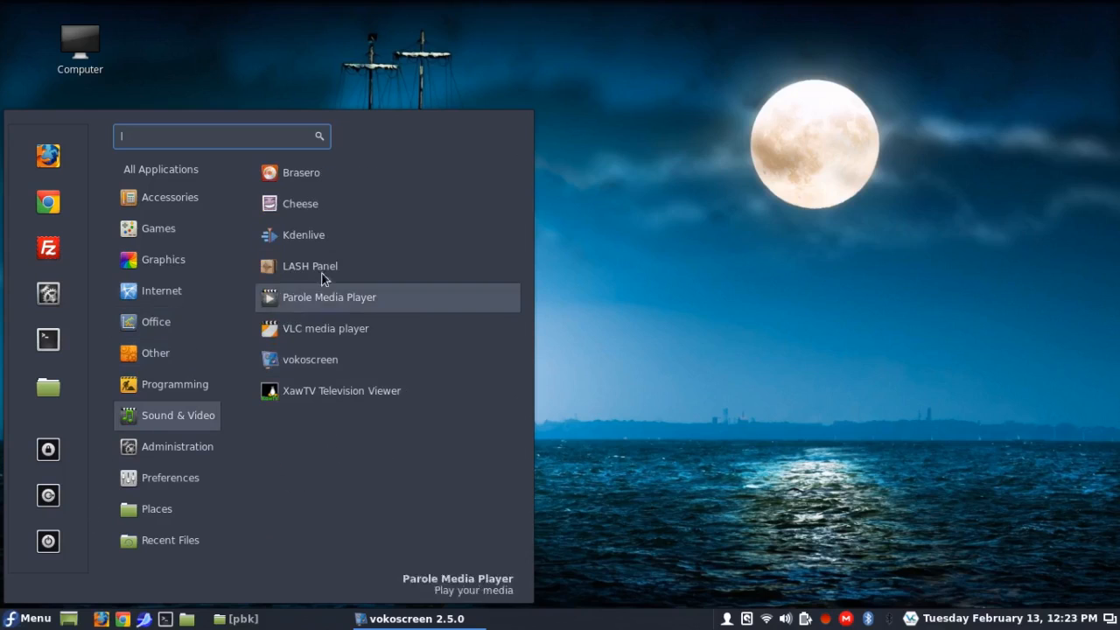
click(294, 237)
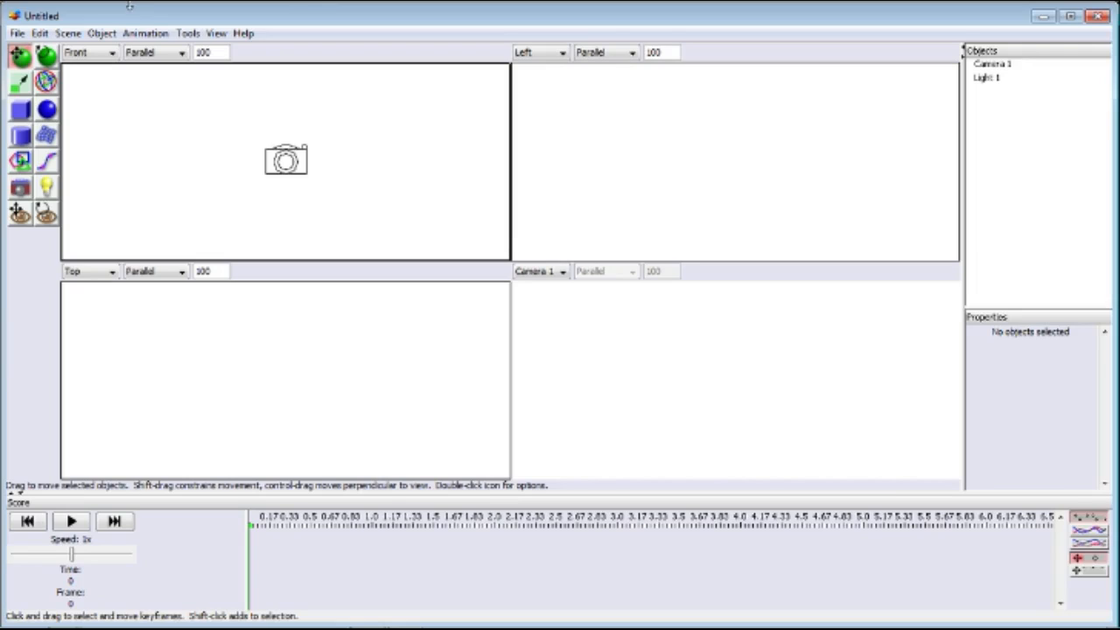
Step: Open the recent scene file pbk4.aoi in Art of Illusion
click(17, 33)
mouse_move(29, 91)
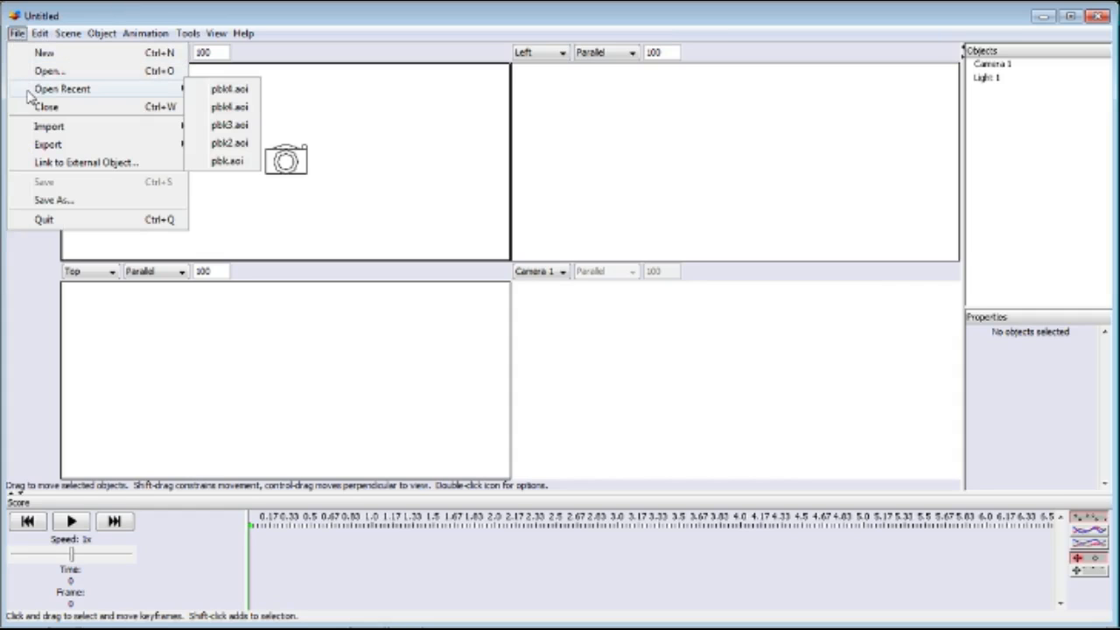
click(249, 93)
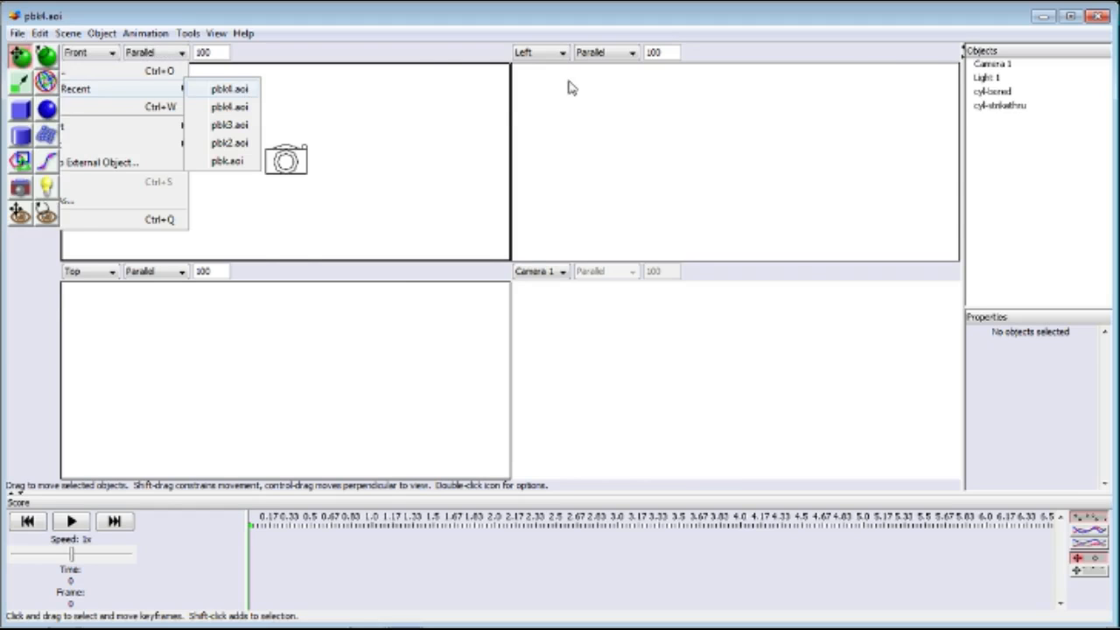
Step: Select Camera 1, play the logo animation twice and return the timeline to 0
click(992, 65)
click(72, 521)
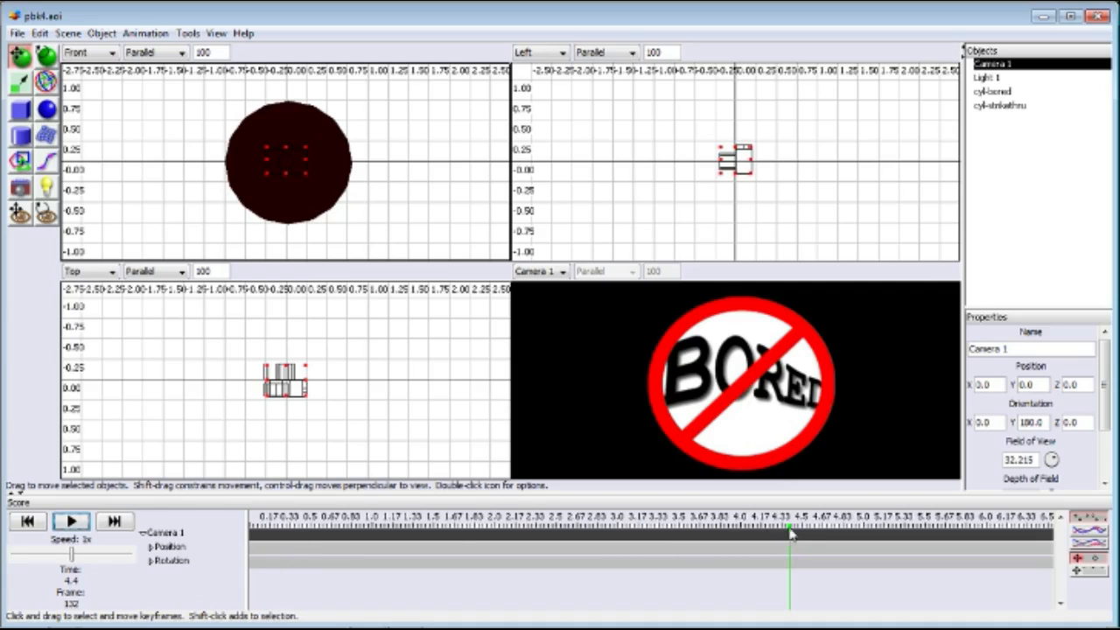
drag(789, 534, 236, 535)
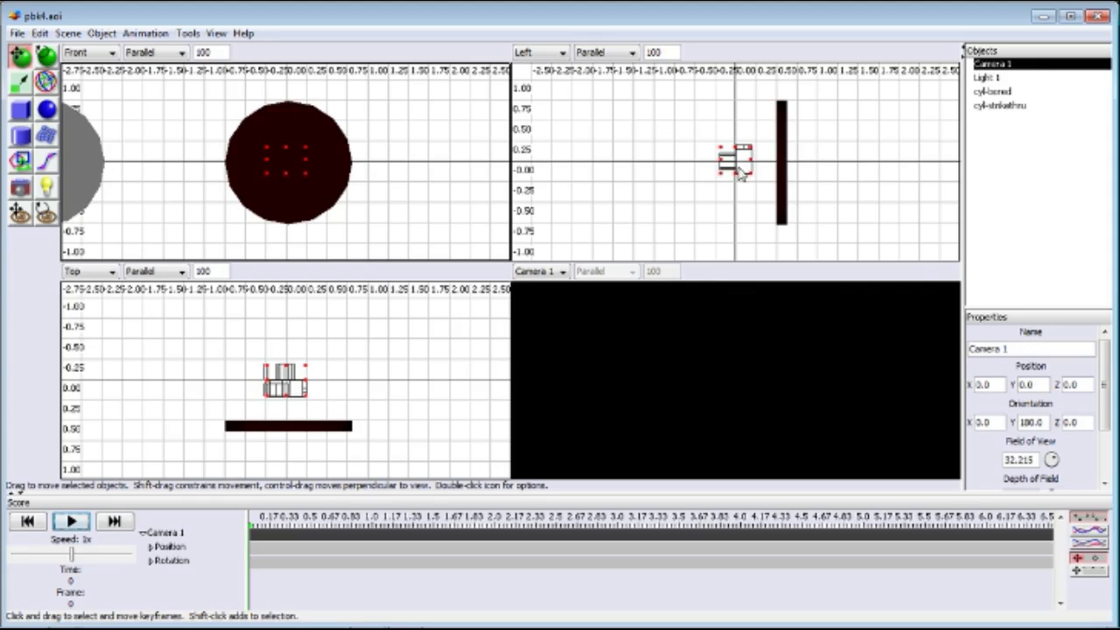
click(65, 522)
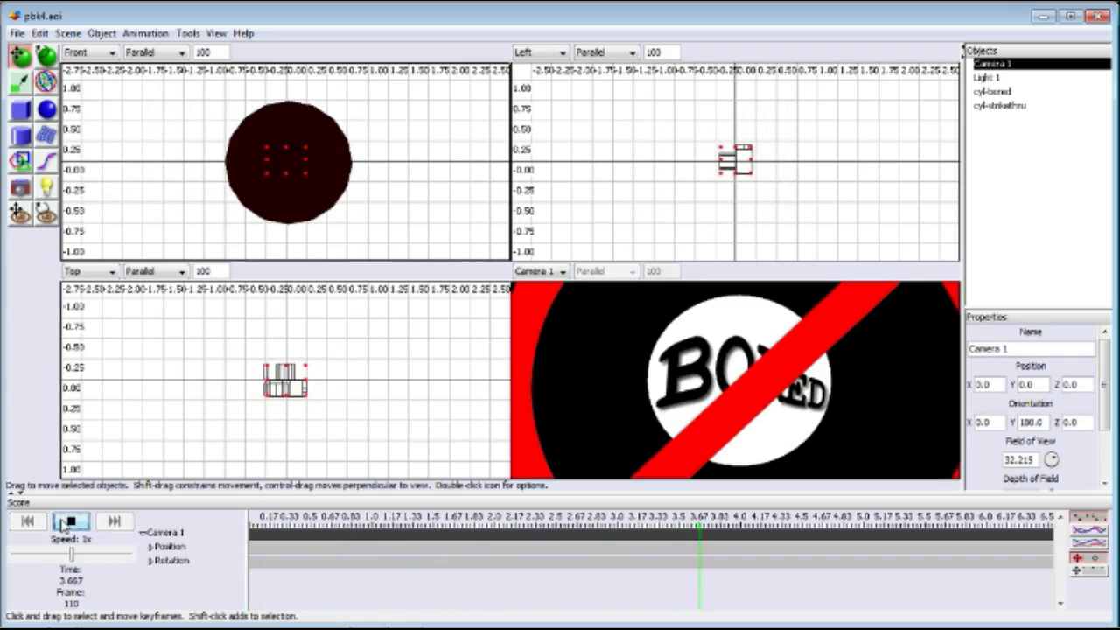
click(66, 522)
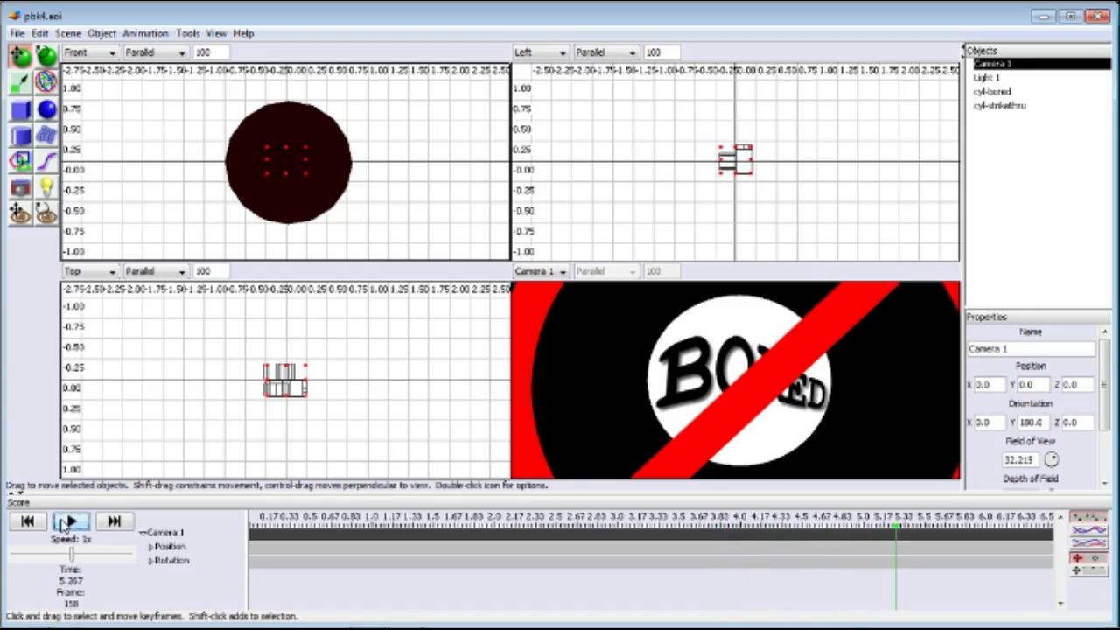
drag(889, 522, 212, 535)
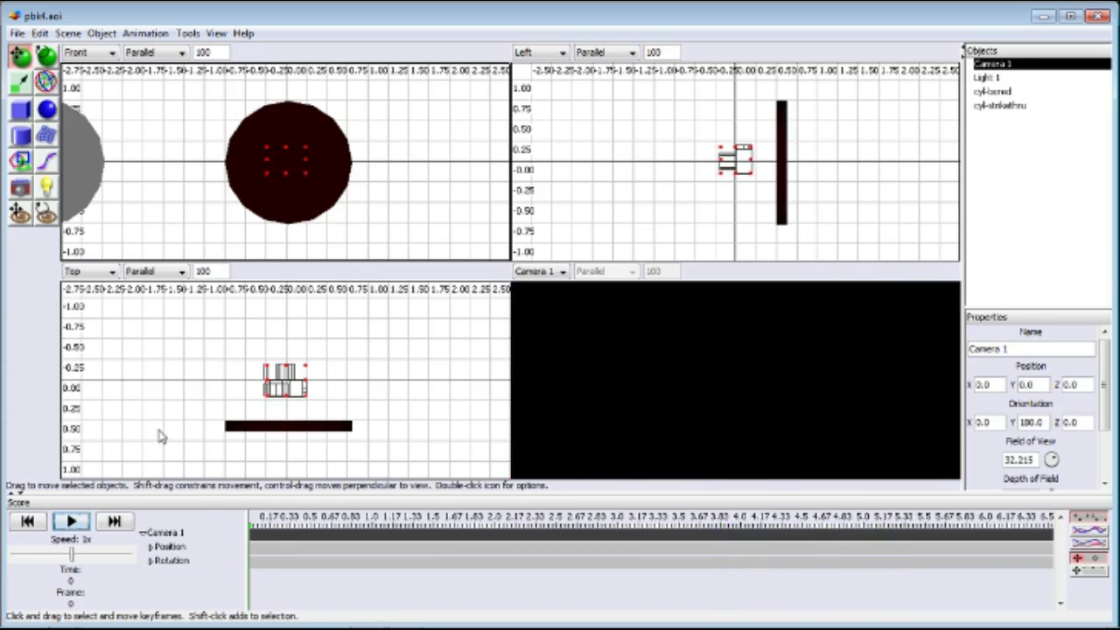
Step: Play the animation with the cyl-bored disc selected and close the Art of Illusion window
click(84, 174)
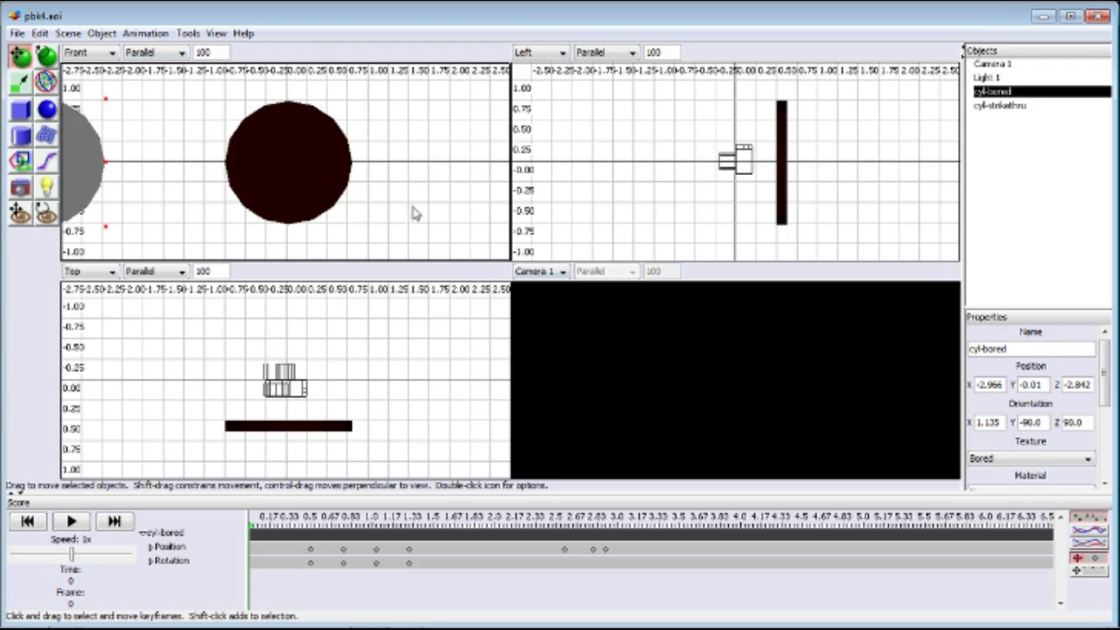
click(72, 520)
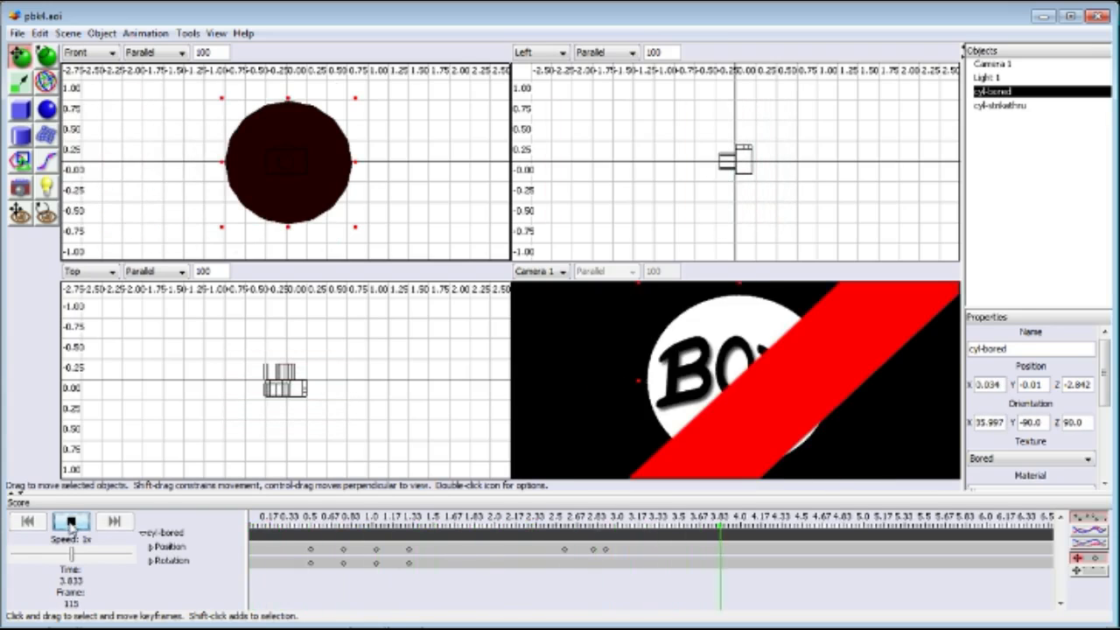
click(72, 522)
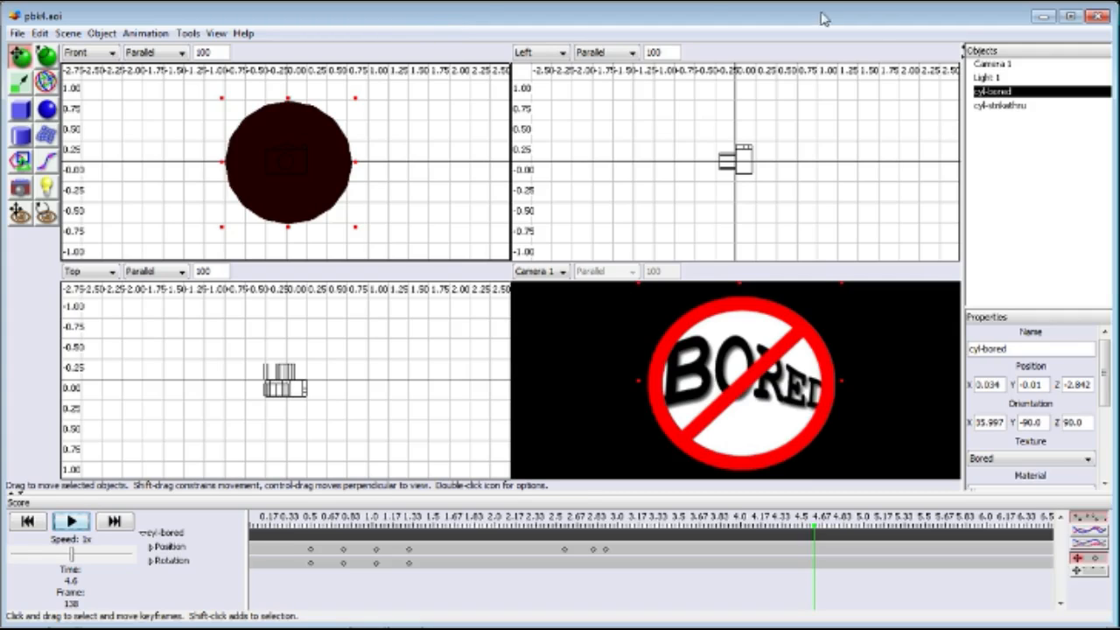
click(1094, 17)
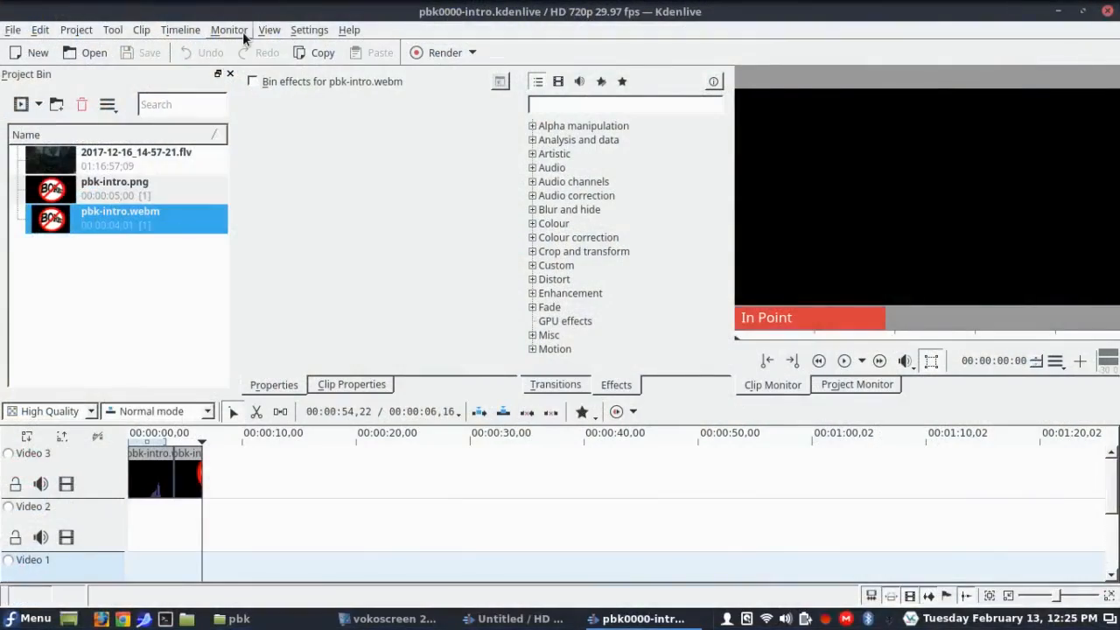
Step: Play the pbk0000-intro timeline from its beginning in Kdenlive's project monitor
click(238, 481)
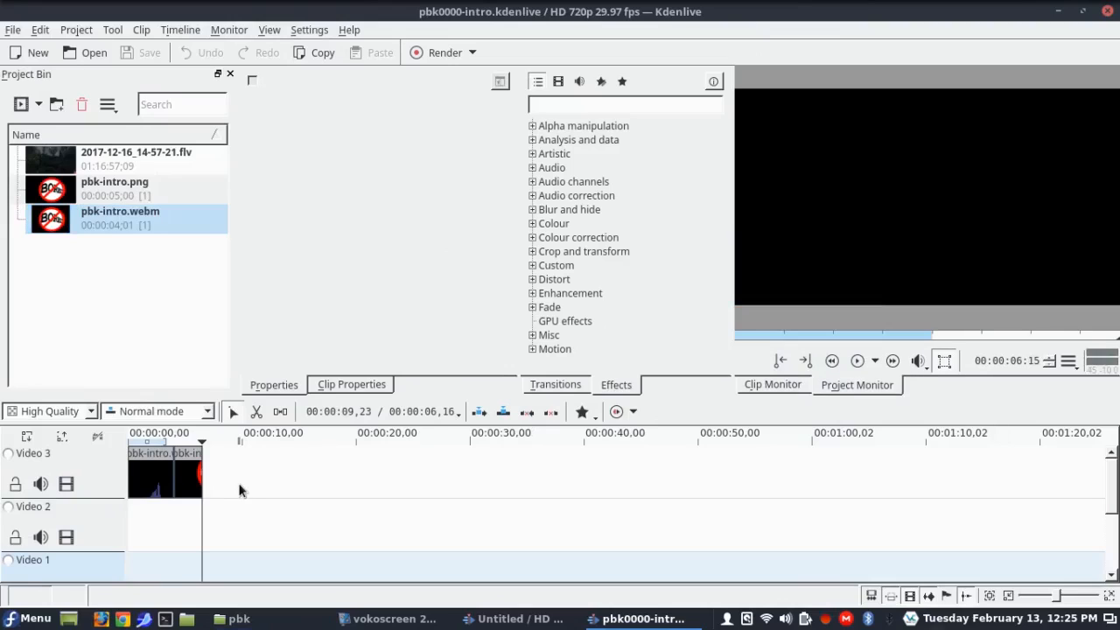
key(Home)
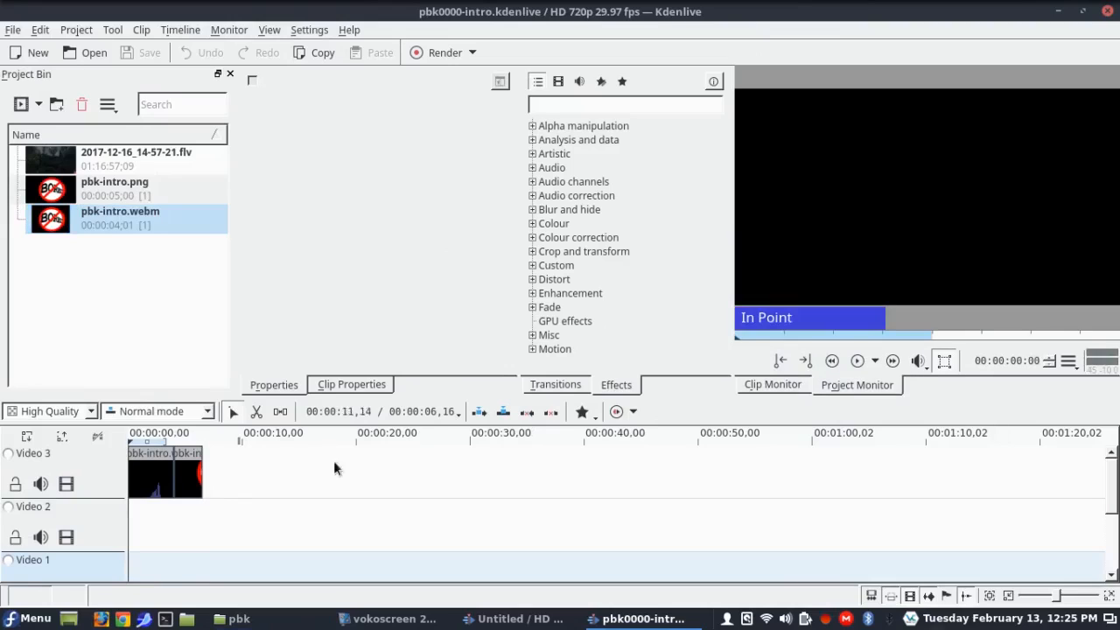
click(857, 361)
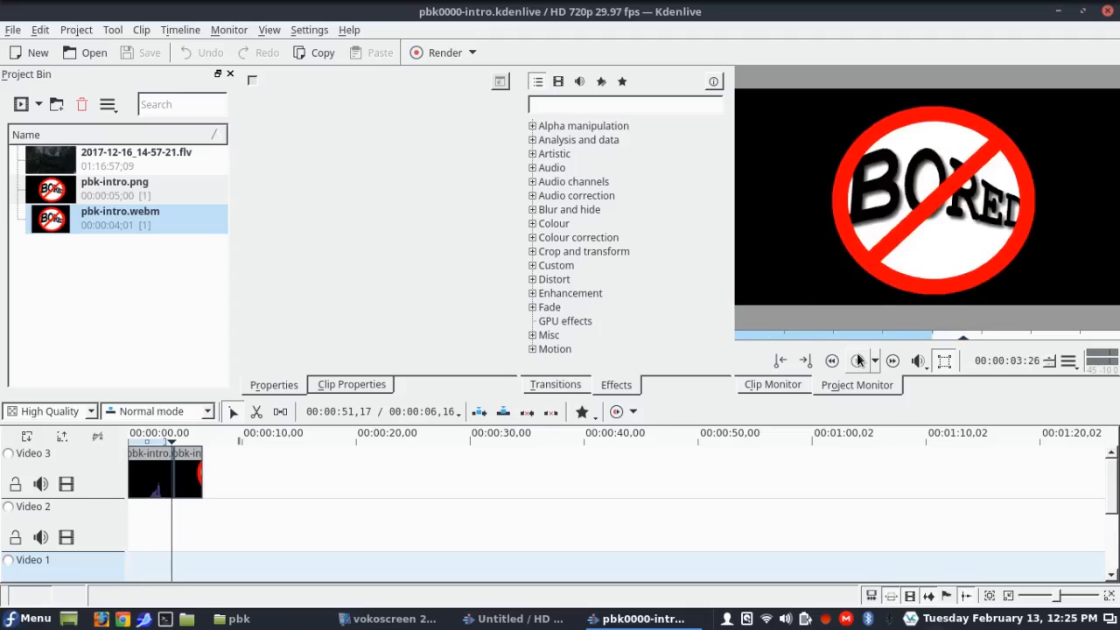
right_click(859, 362)
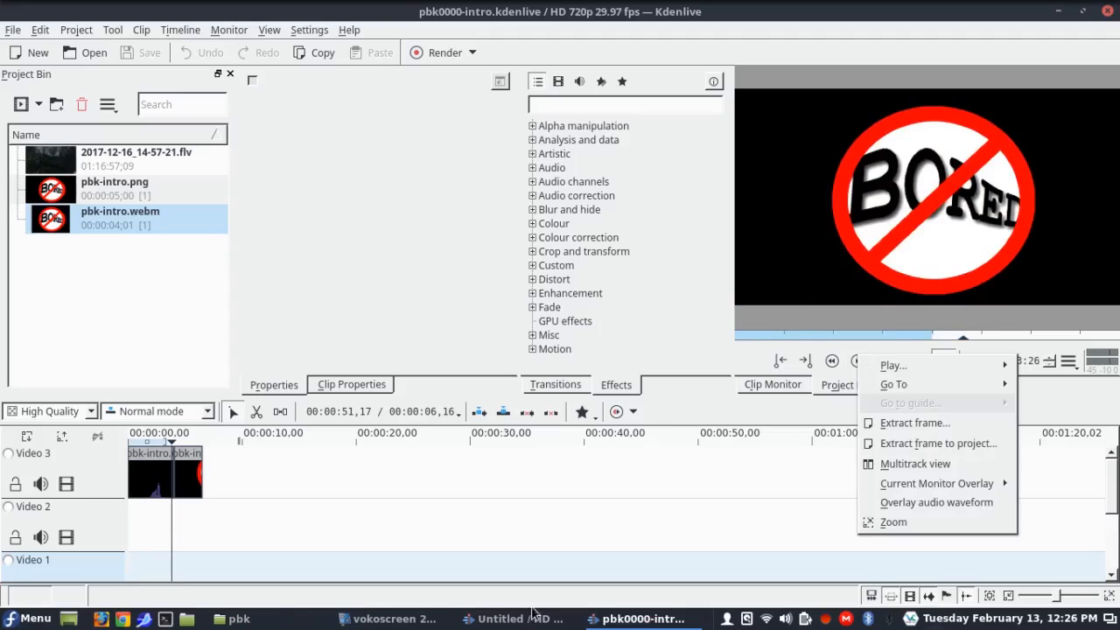
key(Escape)
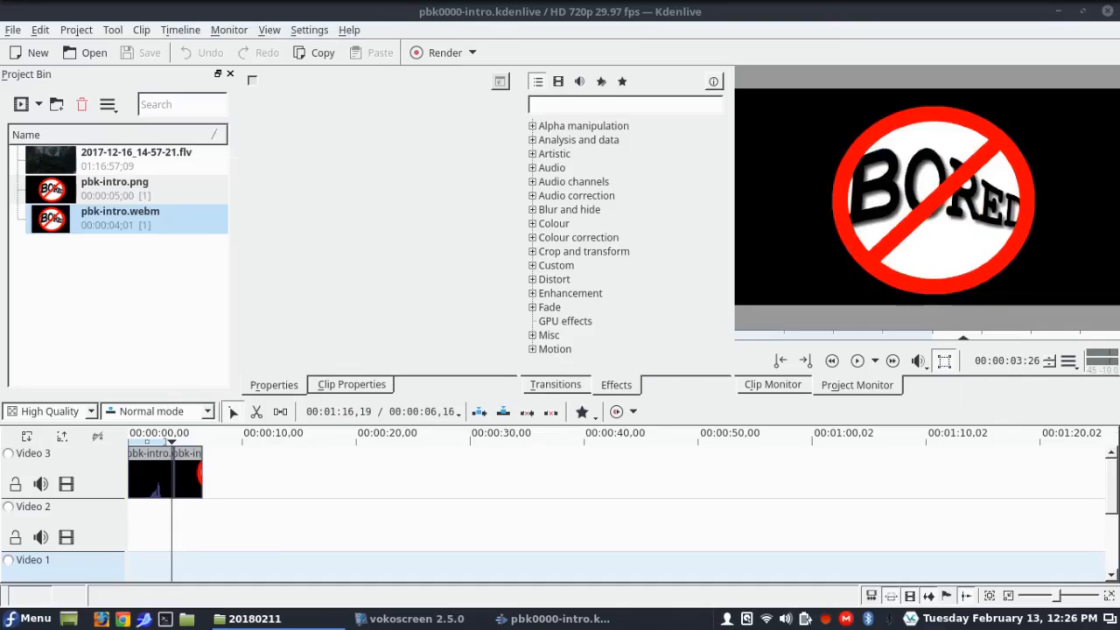
Step: Add MINI0003.AVI from the 20180211 folder to the project bin and preview it in the clip monitor
drag(0, 231, 63, 303)
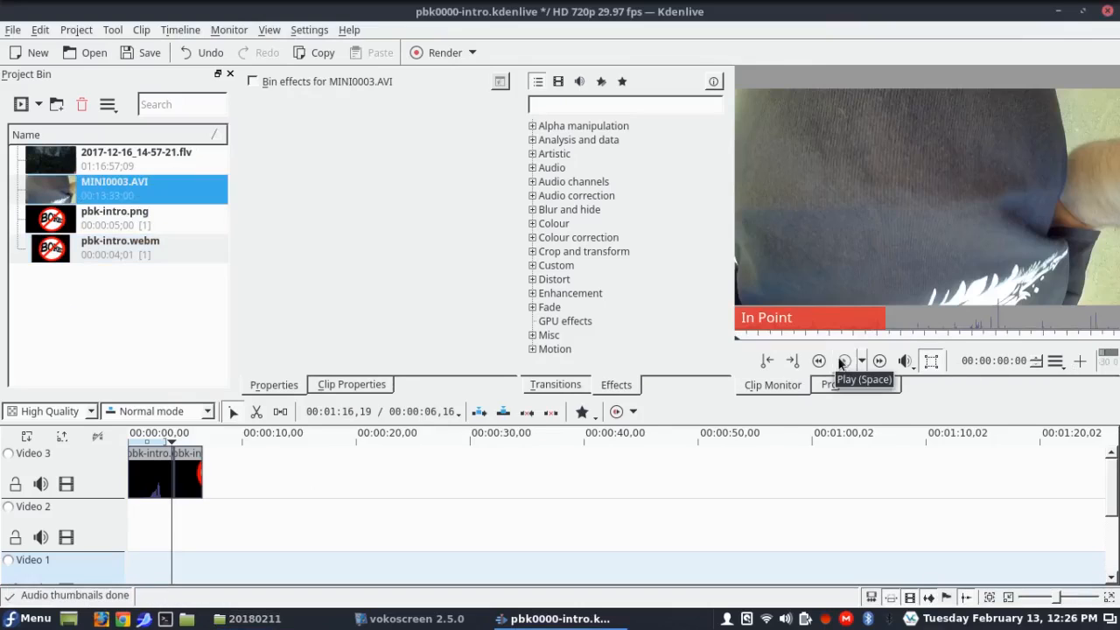
click(842, 362)
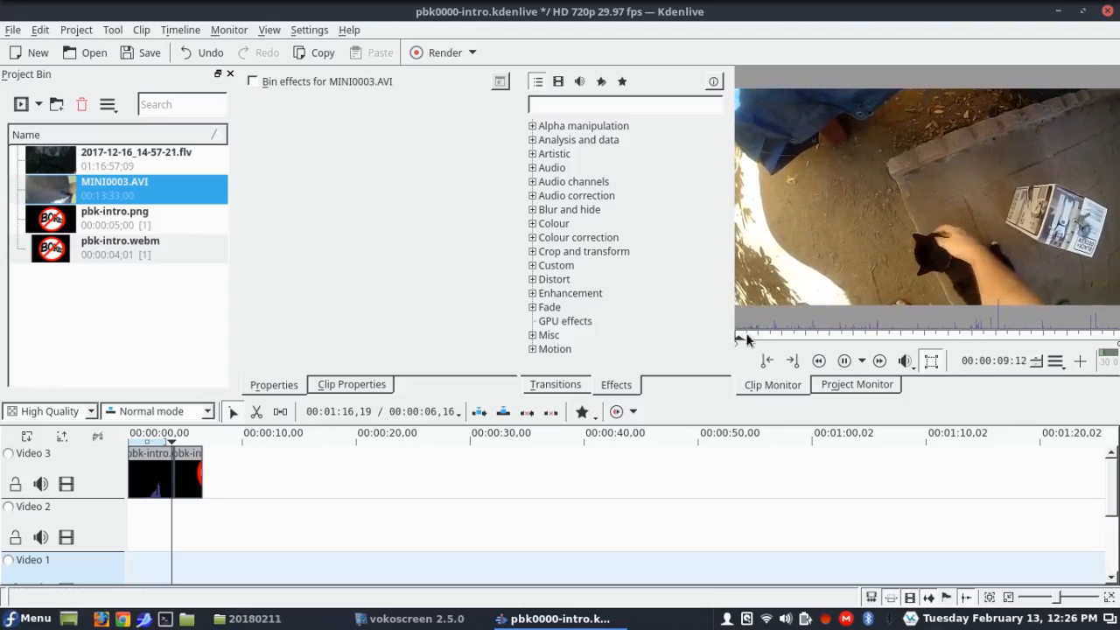
click(868, 356)
Step: Place MINI0003.AVI on the Video 3 track after the intro clips, starting at about 00:00:08,03
drag(50, 183, 298, 464)
drag(456, 491, 400, 487)
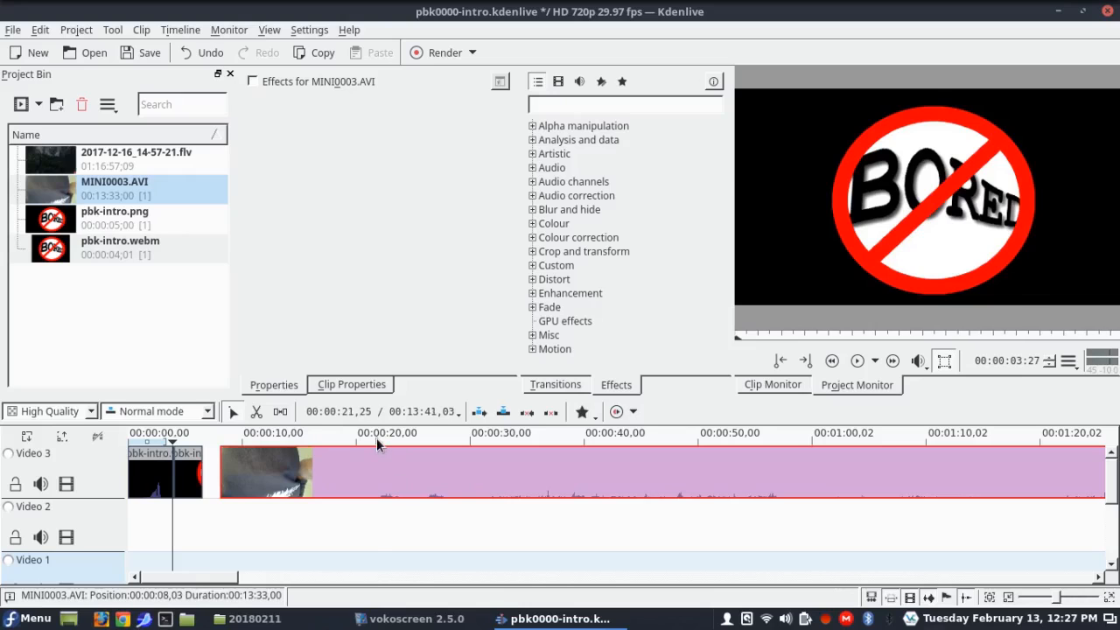
Step: Find where the Black+Decker box is picked up and cut the MINI0003.AVI clip there, at 00:02:39,03
click(376, 438)
click(858, 361)
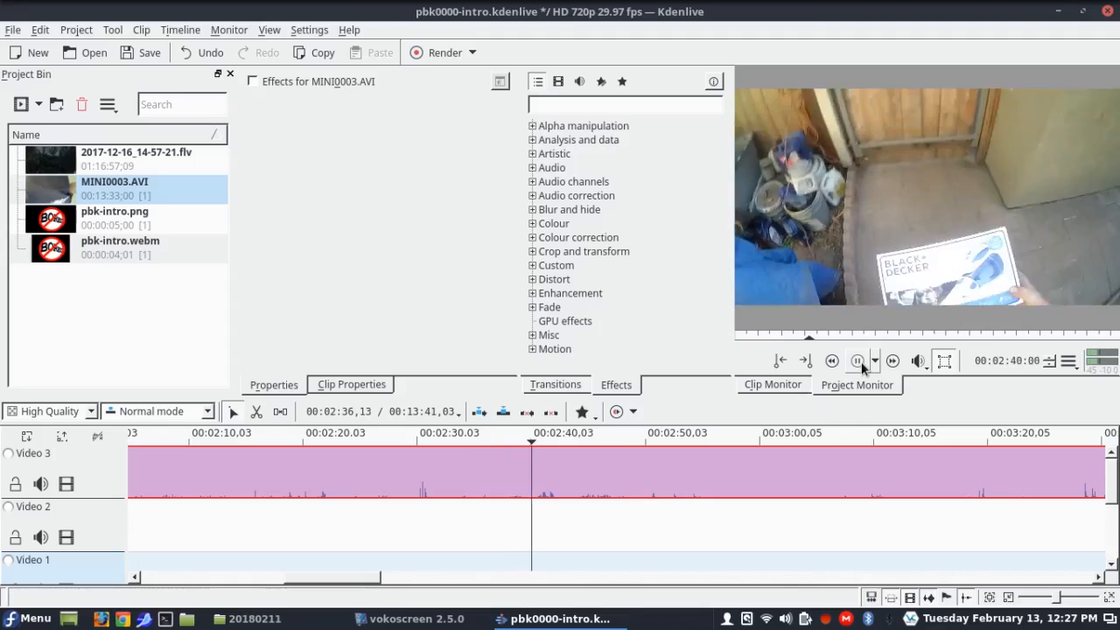
click(859, 360)
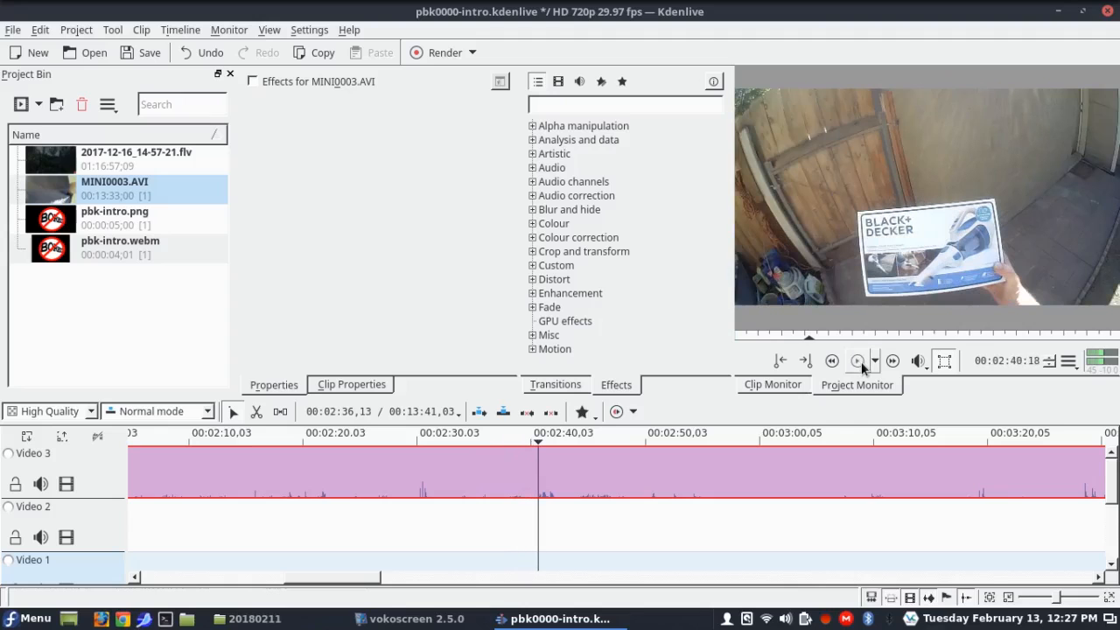
click(529, 442)
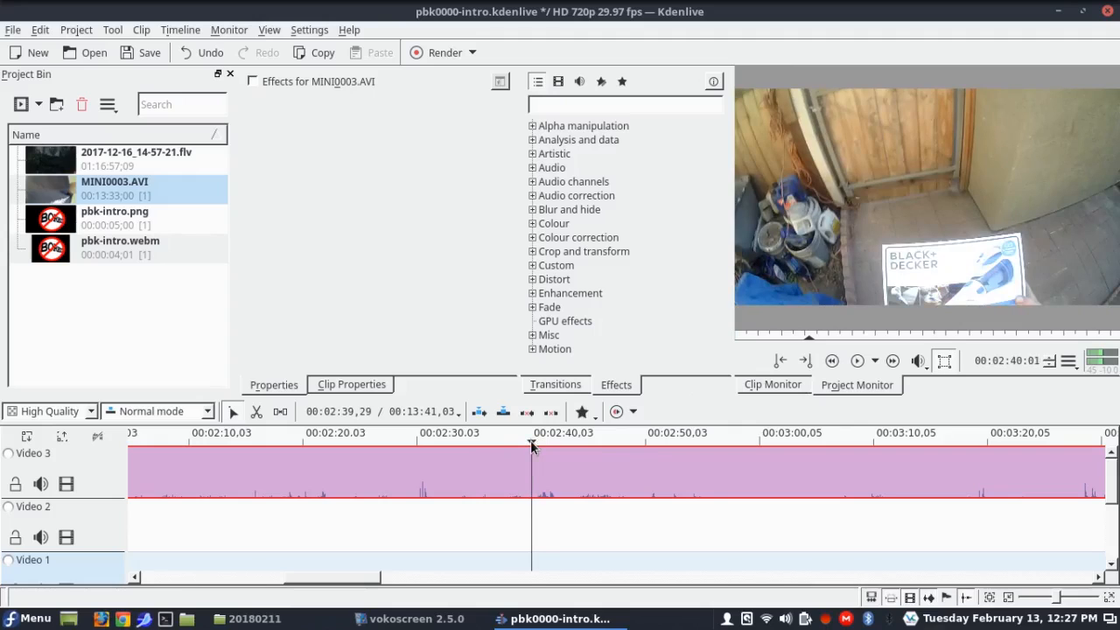
click(522, 443)
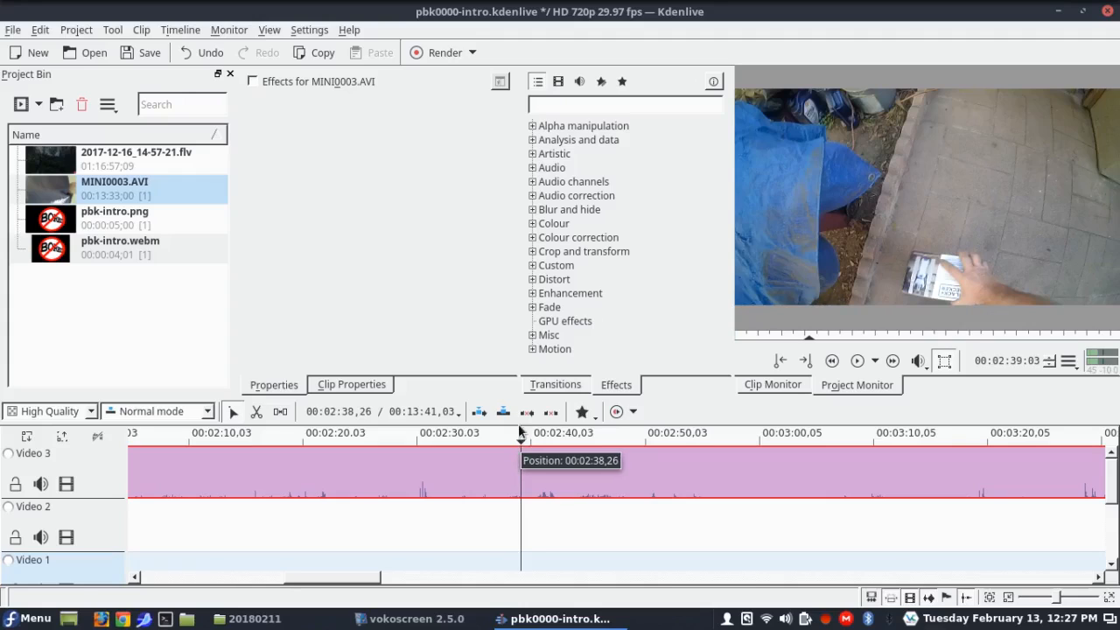
click(258, 412)
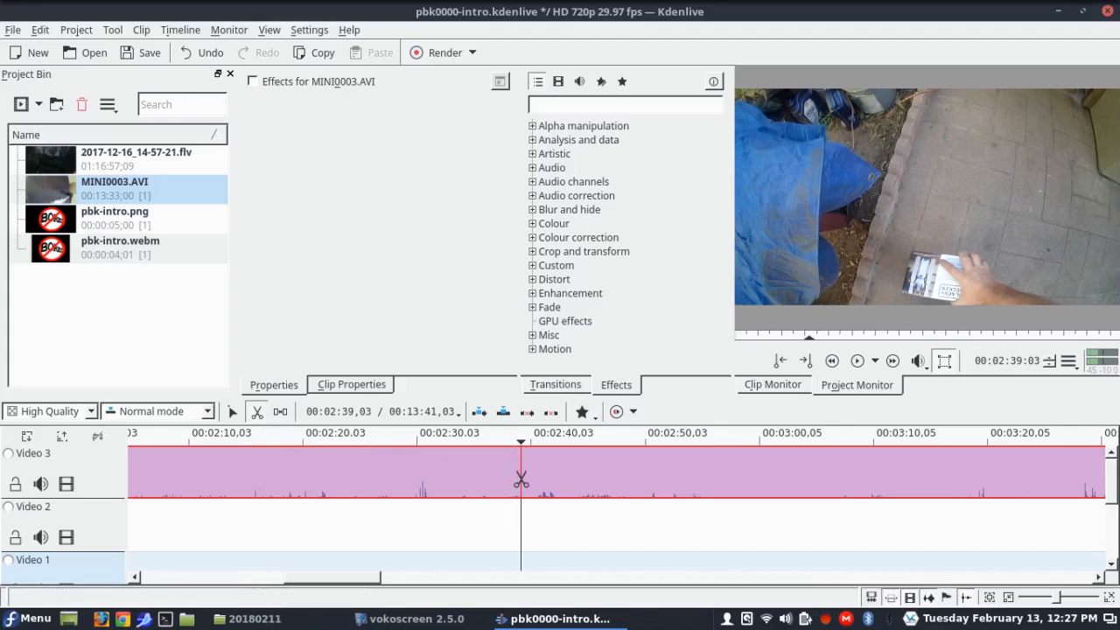
click(520, 480)
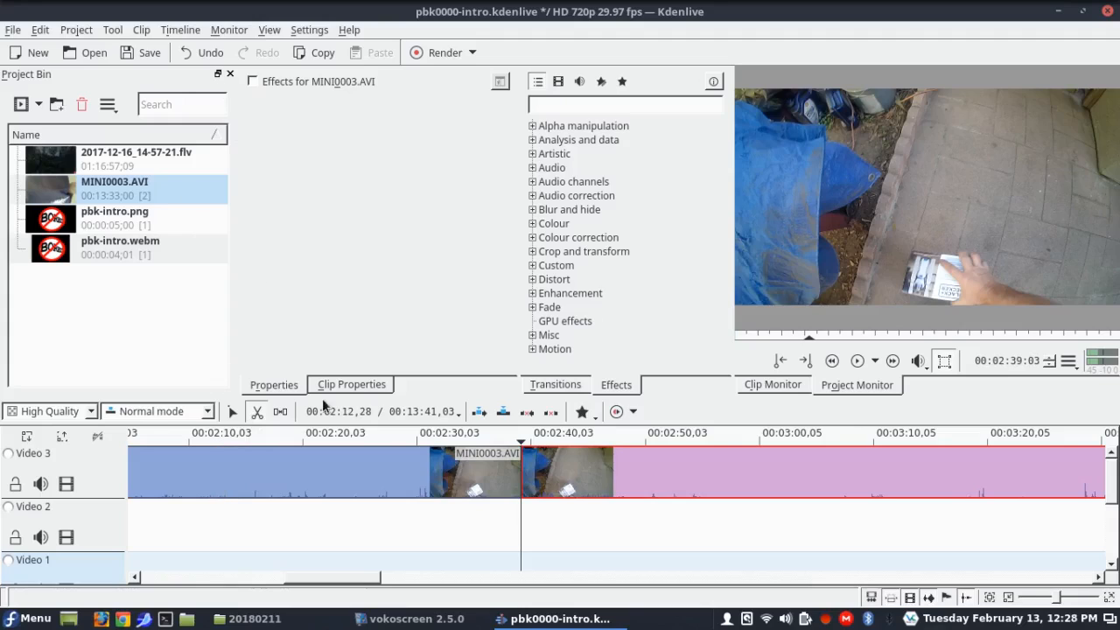
Step: Delete the part of MINI0003.AVI before the cut on the Video 3 track
click(234, 413)
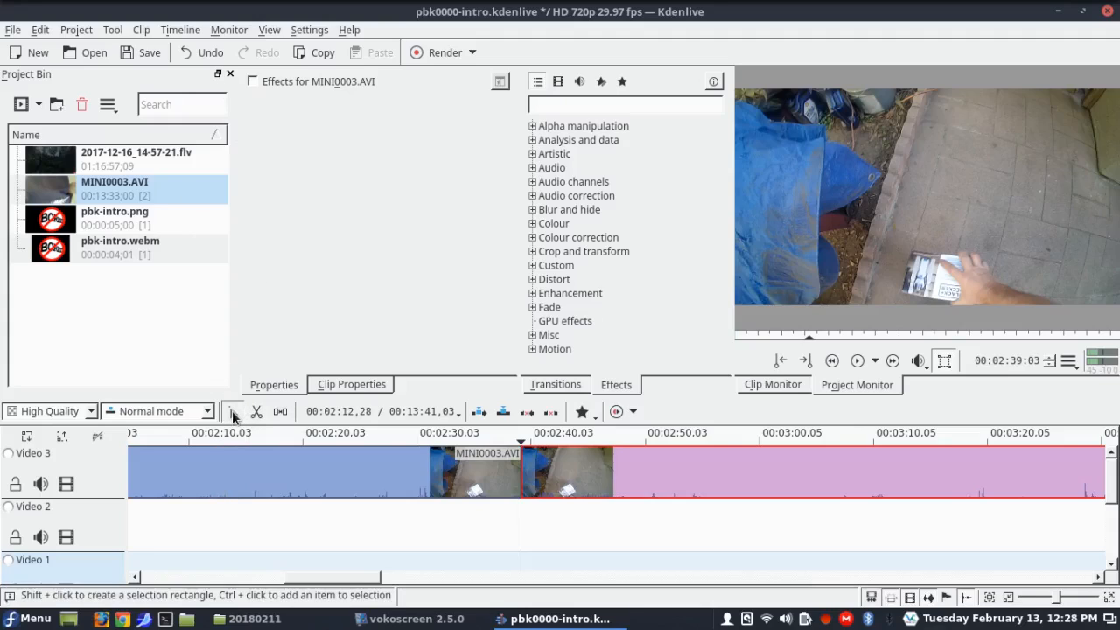
click(244, 470)
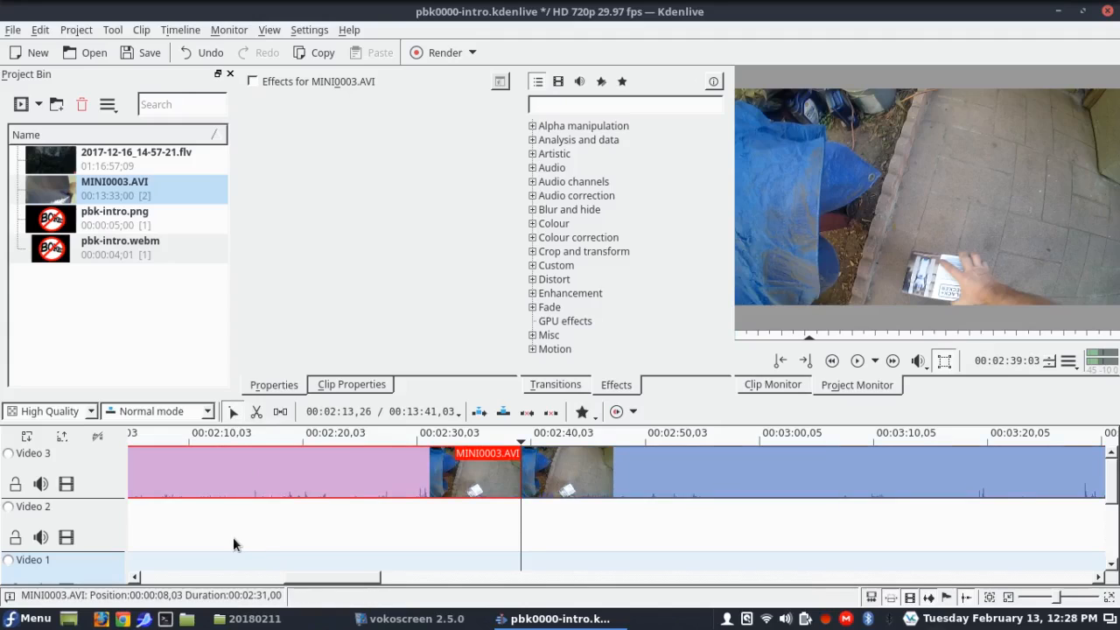
key(Delete)
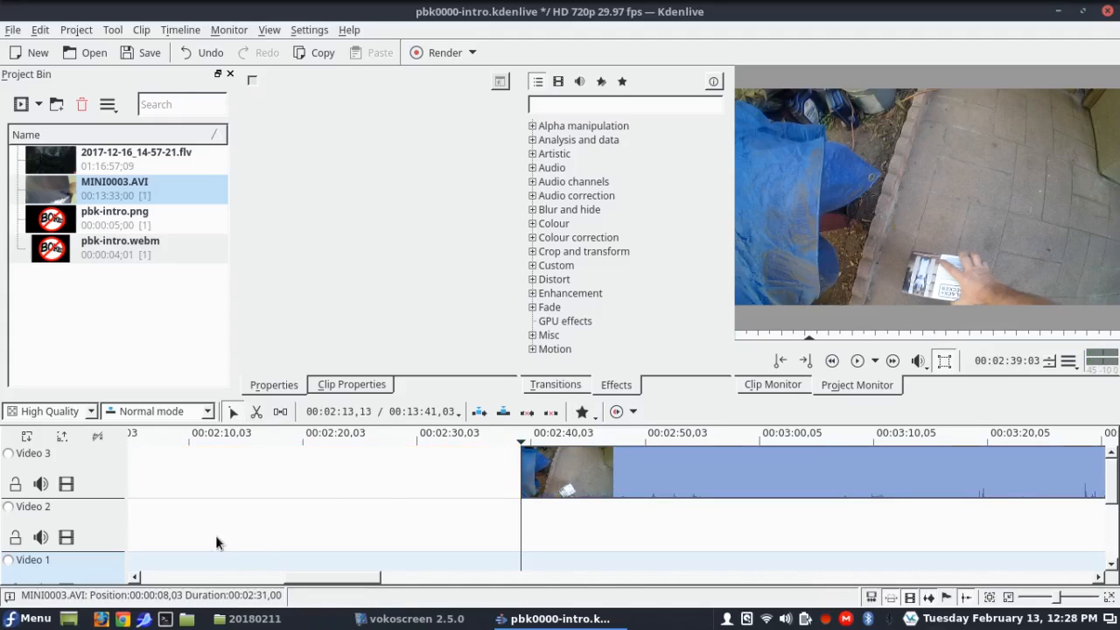
Step: Remove the empty space on Video 3 between the intro clips and the remaining MINI0003.AVI footage
right_click(379, 477)
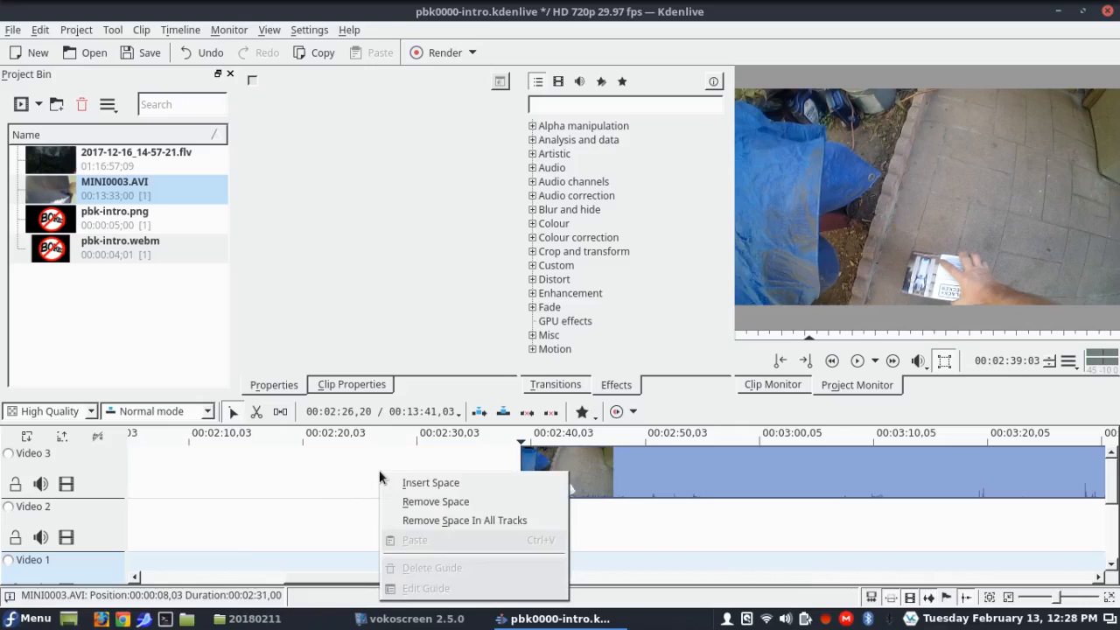
click(435, 499)
drag(413, 583, 231, 581)
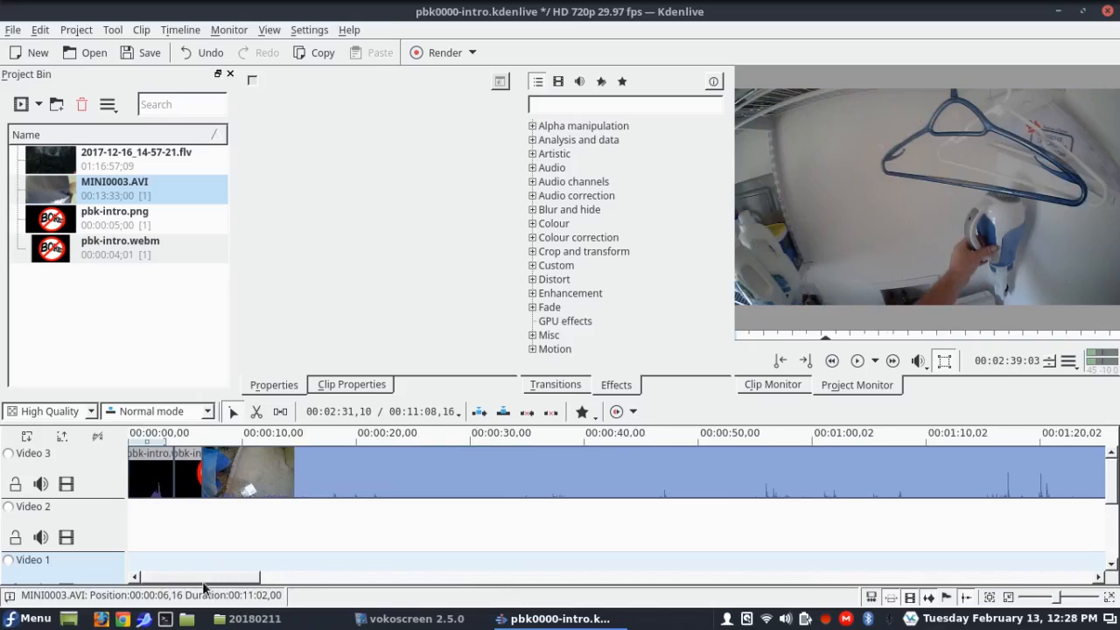
Step: Move the MINI0003.AVI clip down to Video 2, starting at 00:00:05,26 so it overlaps the end of the intro
click(206, 469)
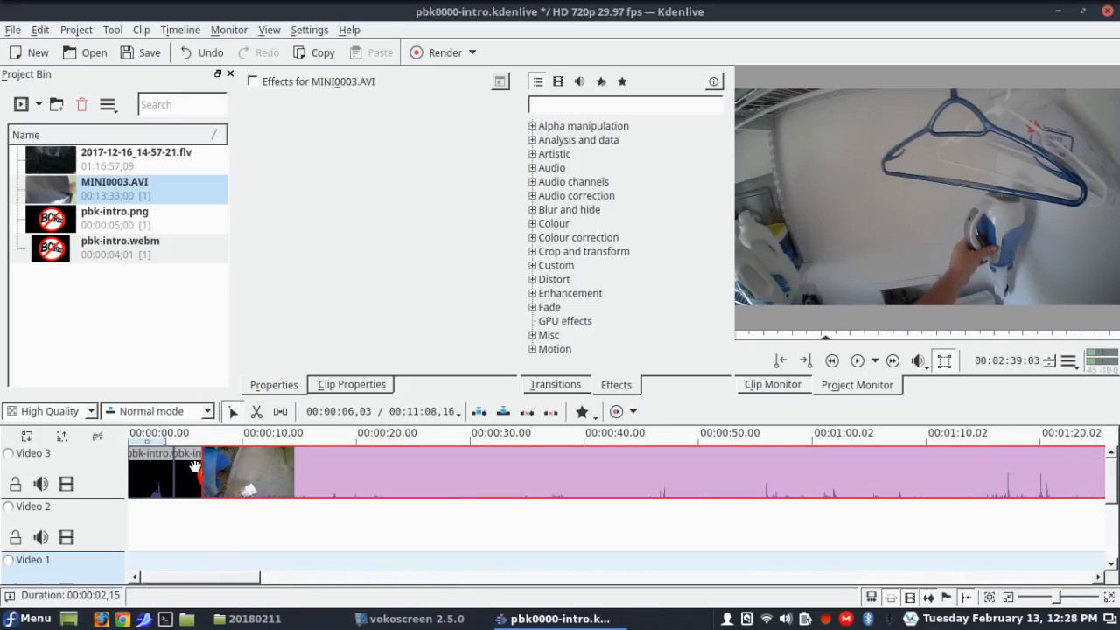
drag(268, 506, 258, 534)
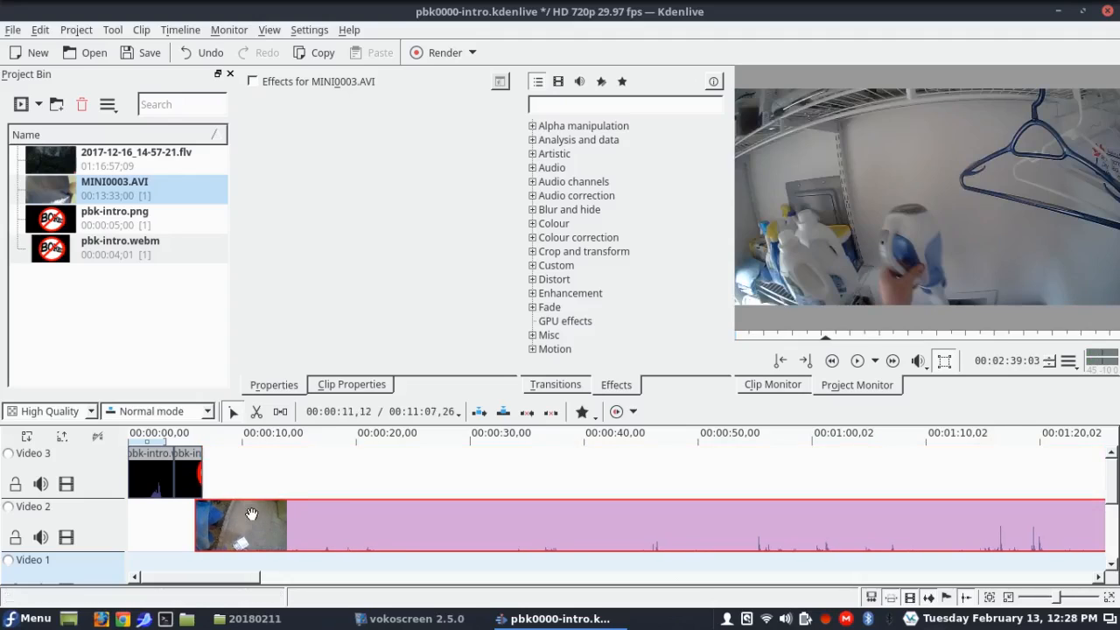
right_click(213, 522)
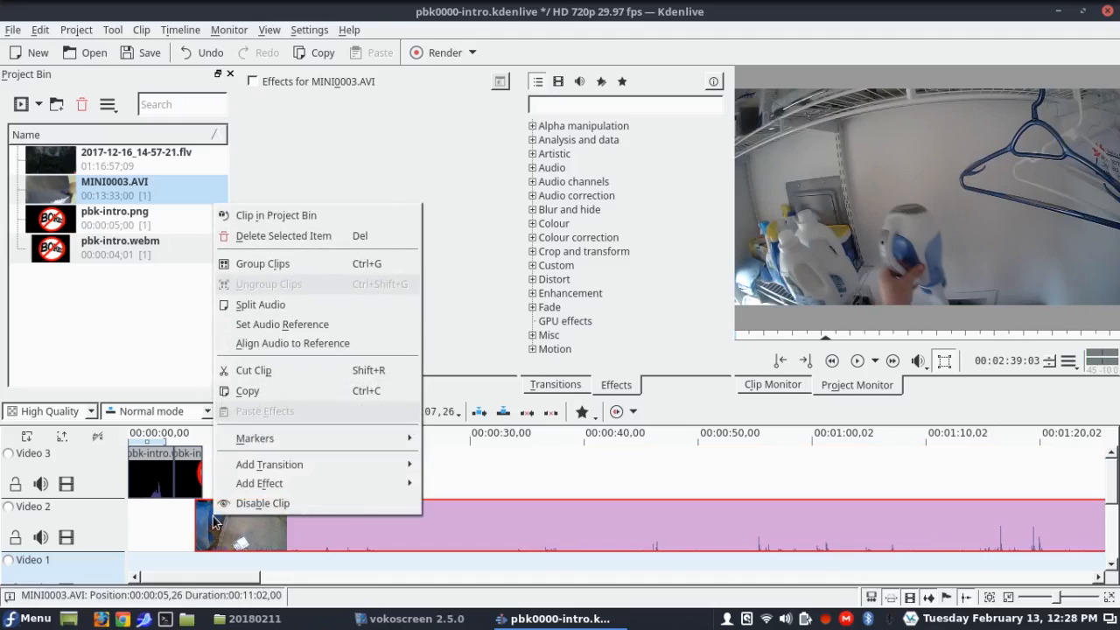
mouse_move(286, 459)
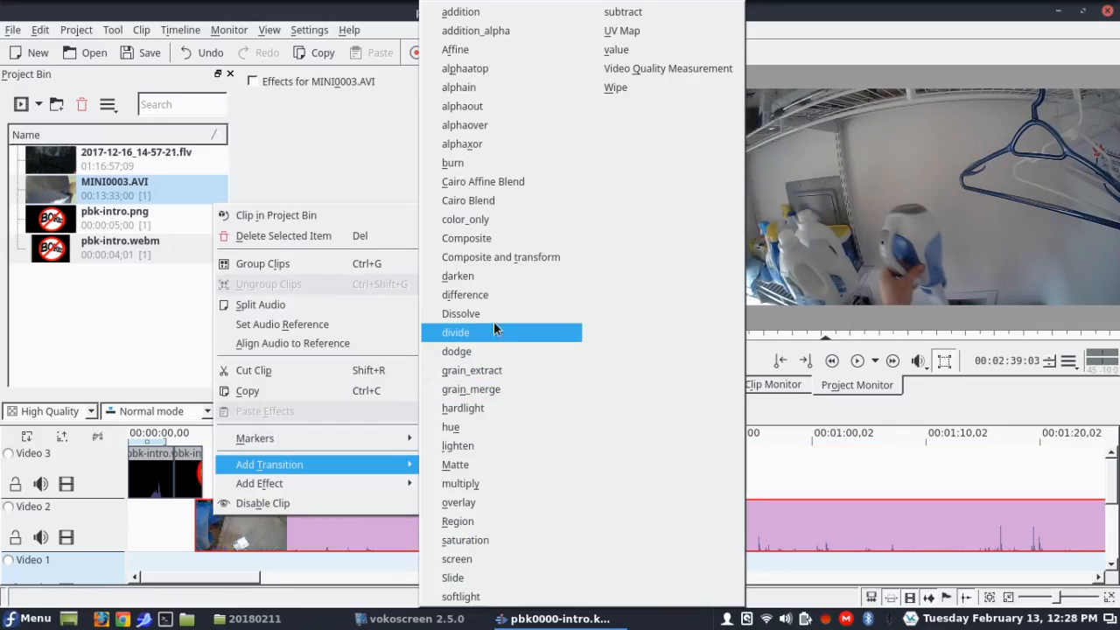
click(494, 320)
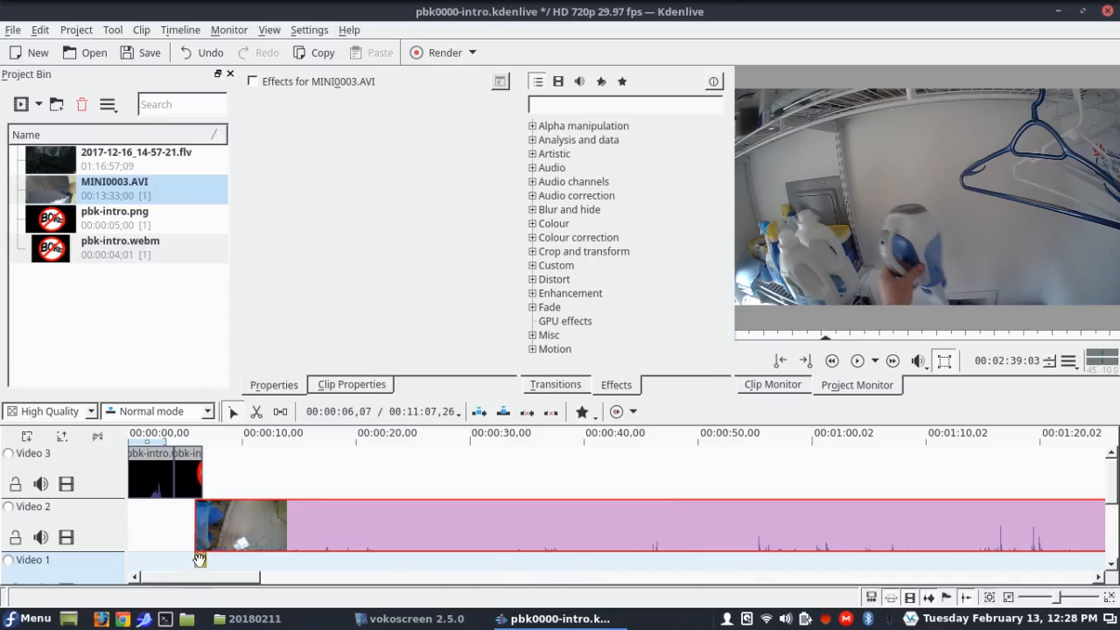
click(200, 559)
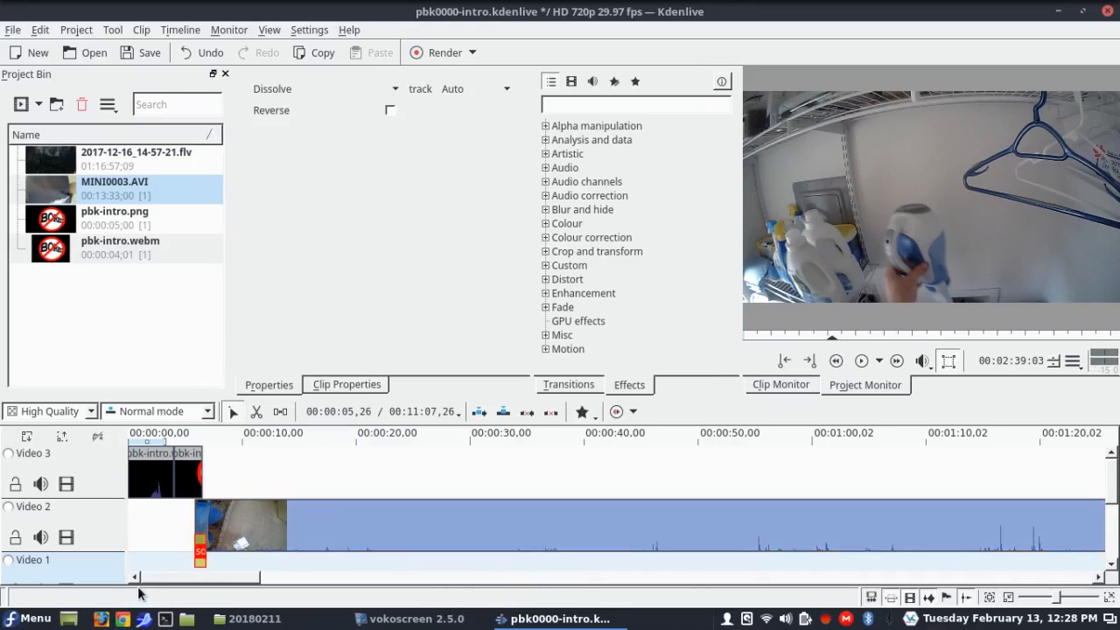
key(Delete)
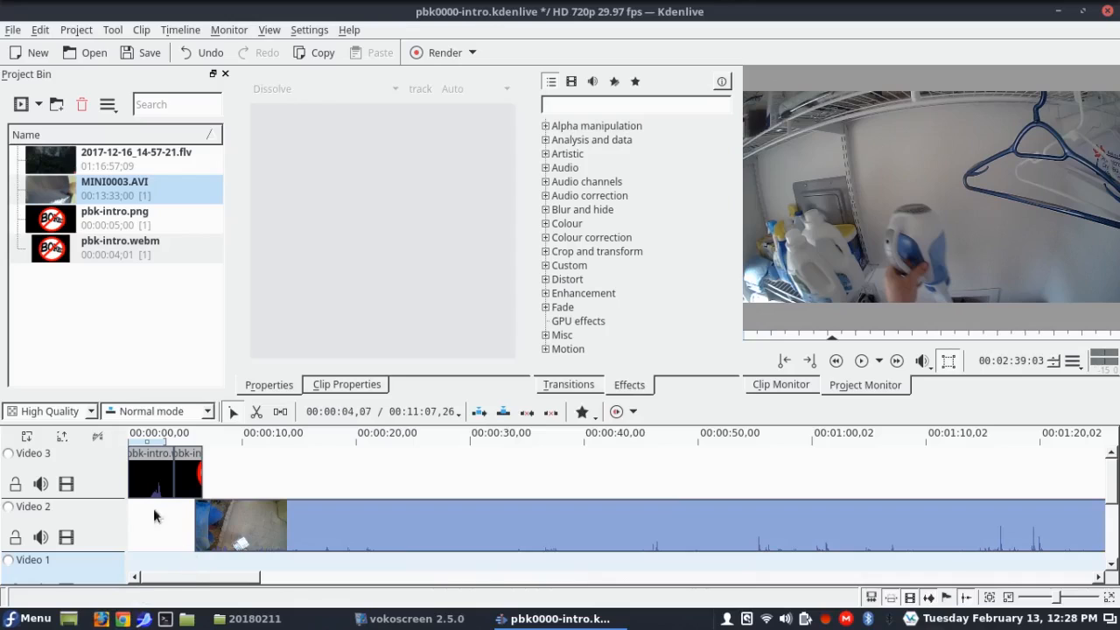
Step: Add a Dissolve transition to the pbk-intro.png clip on Video 3 and play back the change into the footage
click(188, 472)
right_click(194, 471)
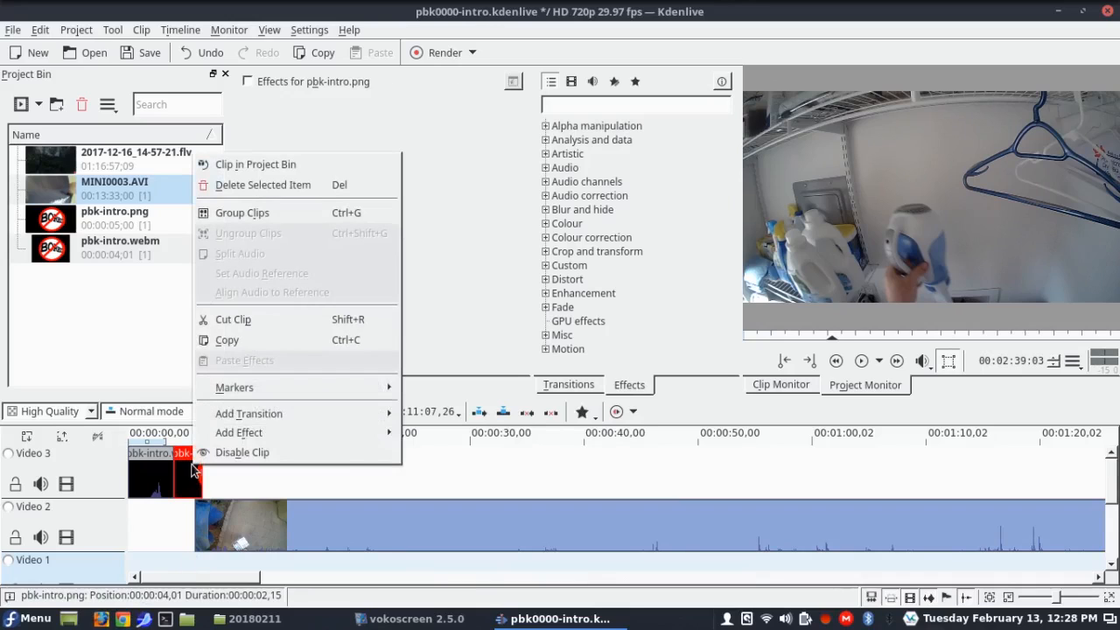
mouse_move(293, 411)
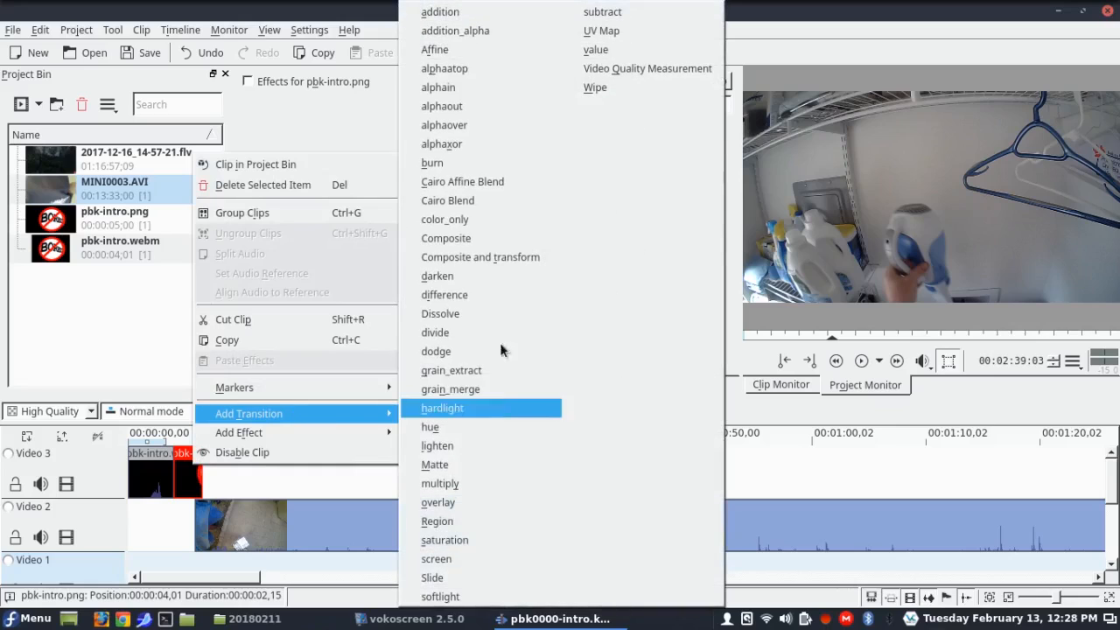
click(499, 313)
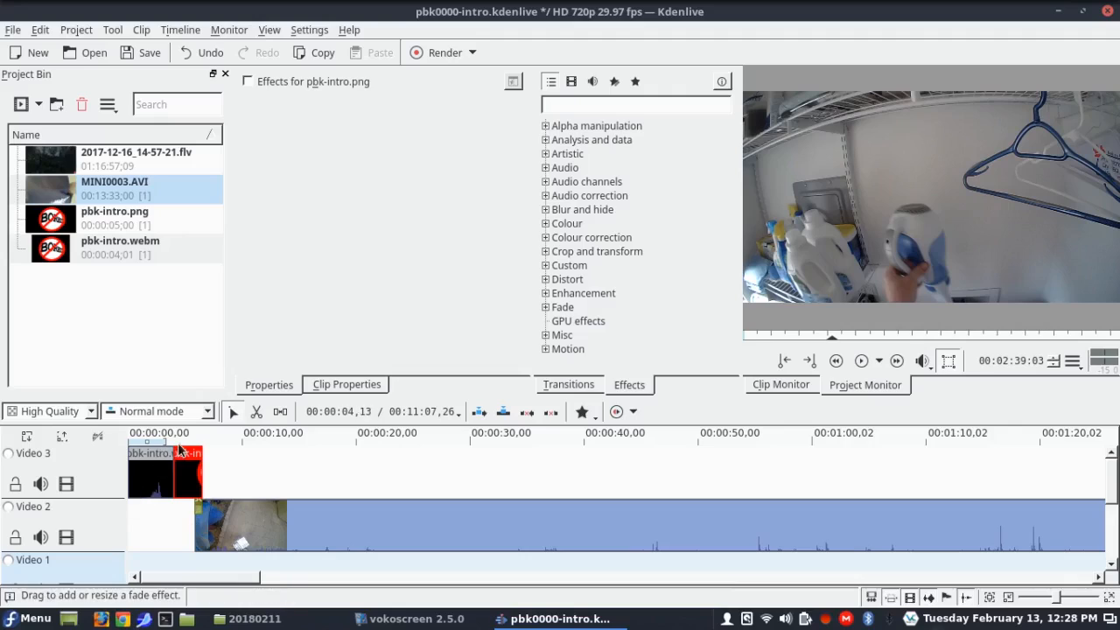
click(178, 448)
click(861, 360)
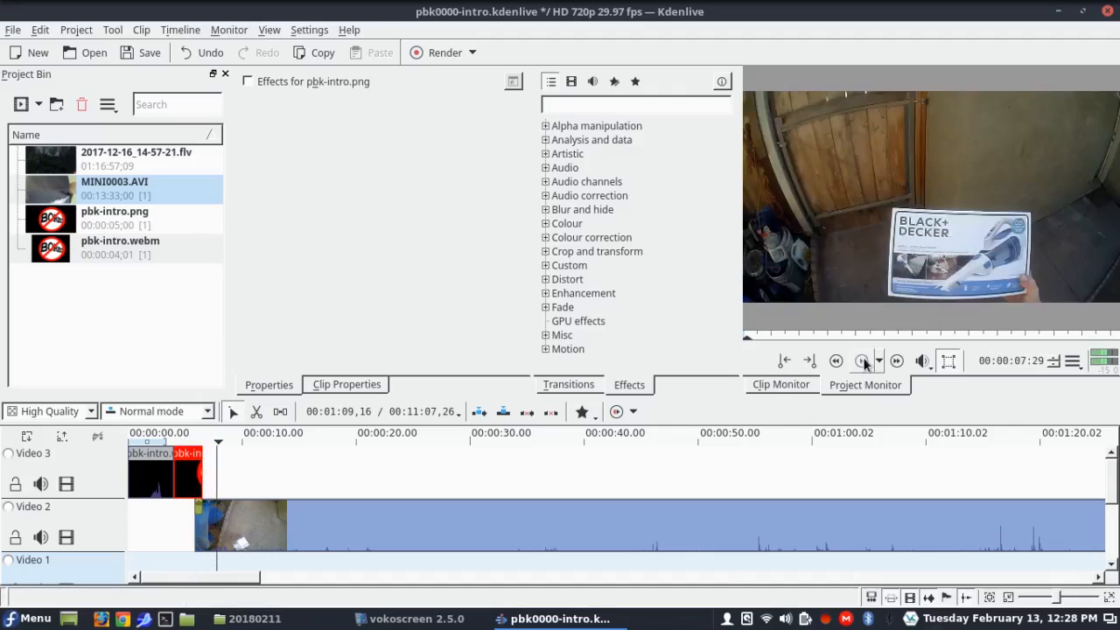
click(862, 361)
Step: Add a Fade in effect to the MINI0003.AVI clip on Video 2 with a duration of 00:00:01,00
click(284, 539)
right_click(285, 538)
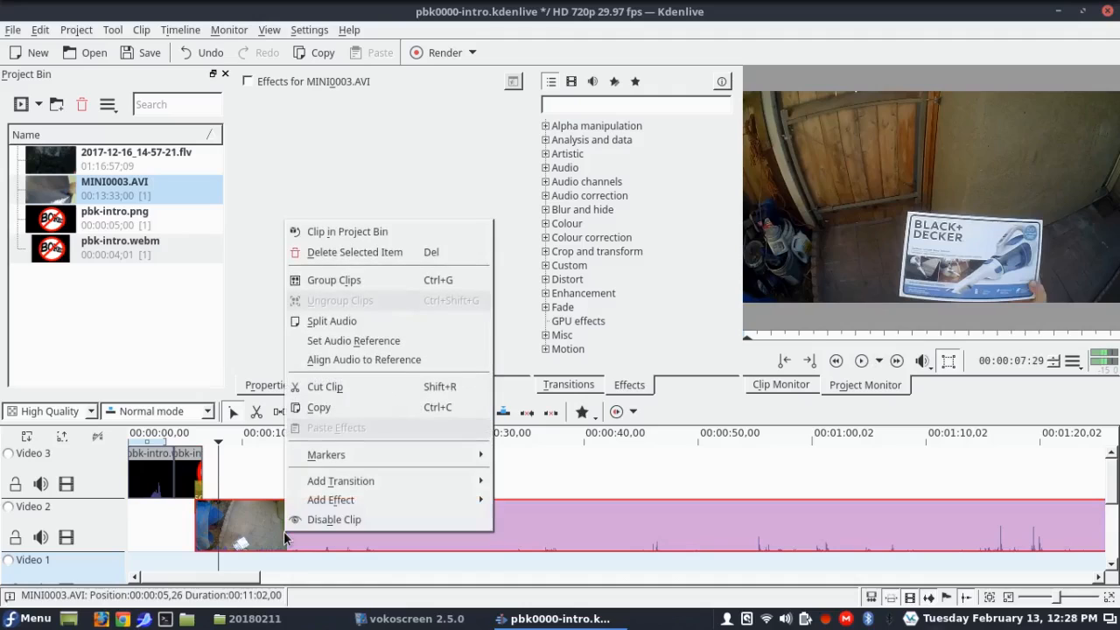
mouse_move(375, 502)
mouse_move(551, 552)
click(683, 563)
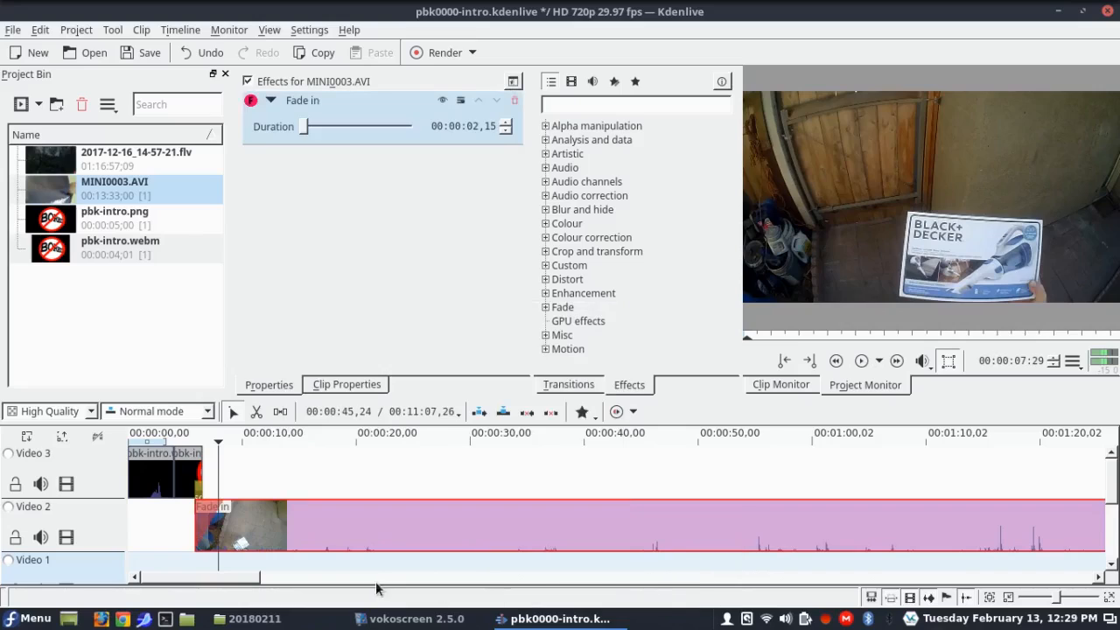
drag(469, 126, 527, 131)
text(1,00)
key(Return)
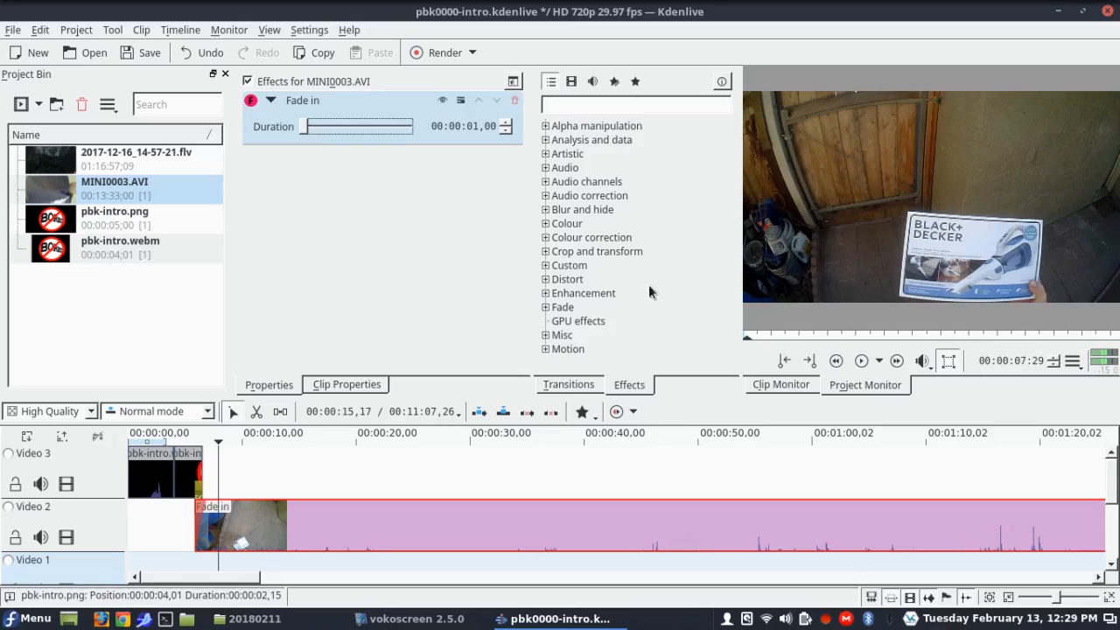
Step: Save the project under the new name pbk0025-Portable_vacuum_installation in the pbk folder
click(12, 31)
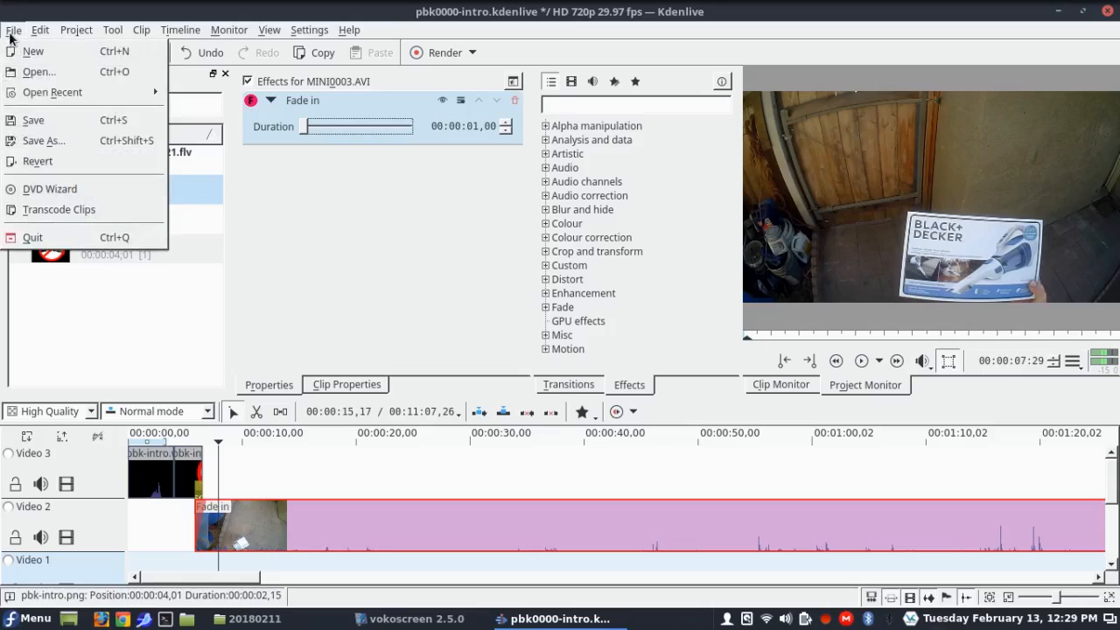
click(44, 133)
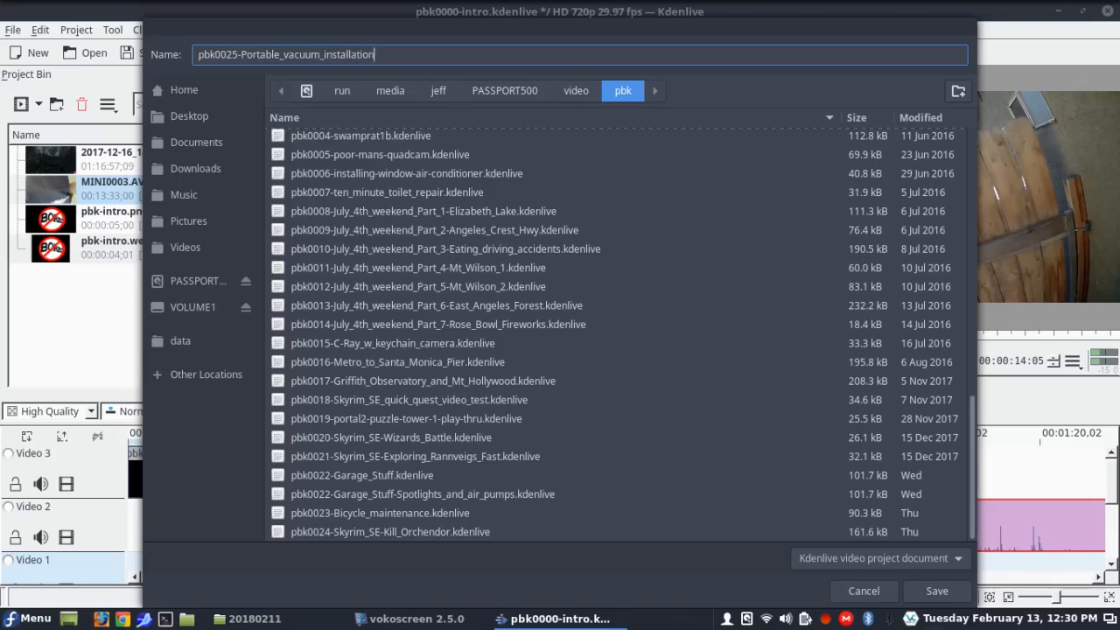
click(910, 594)
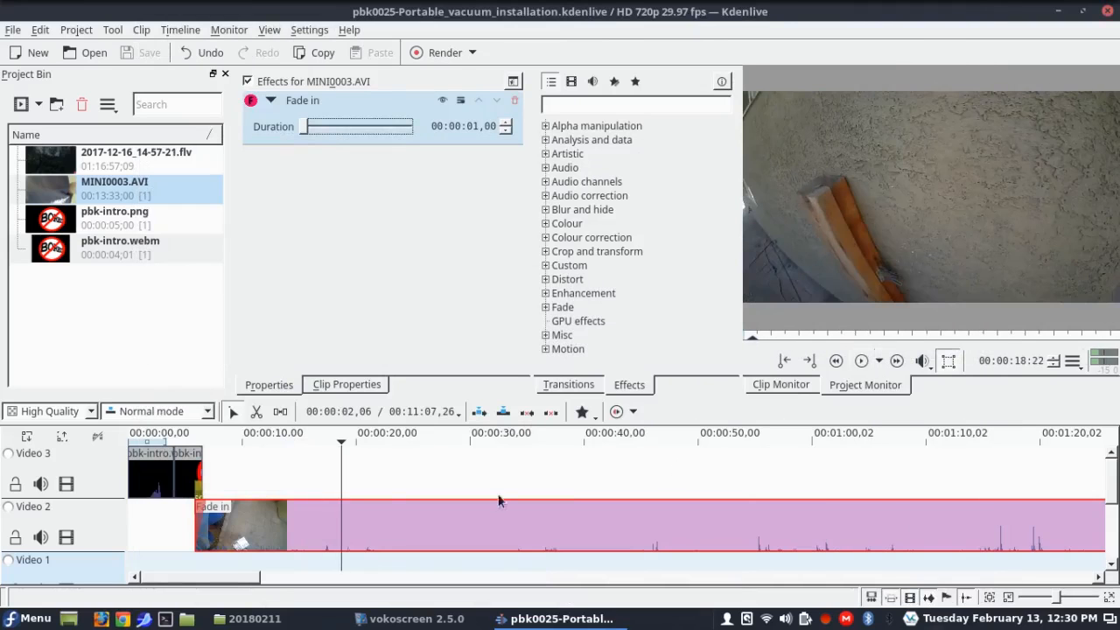
Step: Find where the gate has been opened after the box is shown and cut the MINI0003.AVI clip there, at 00:00:16,22
click(308, 435)
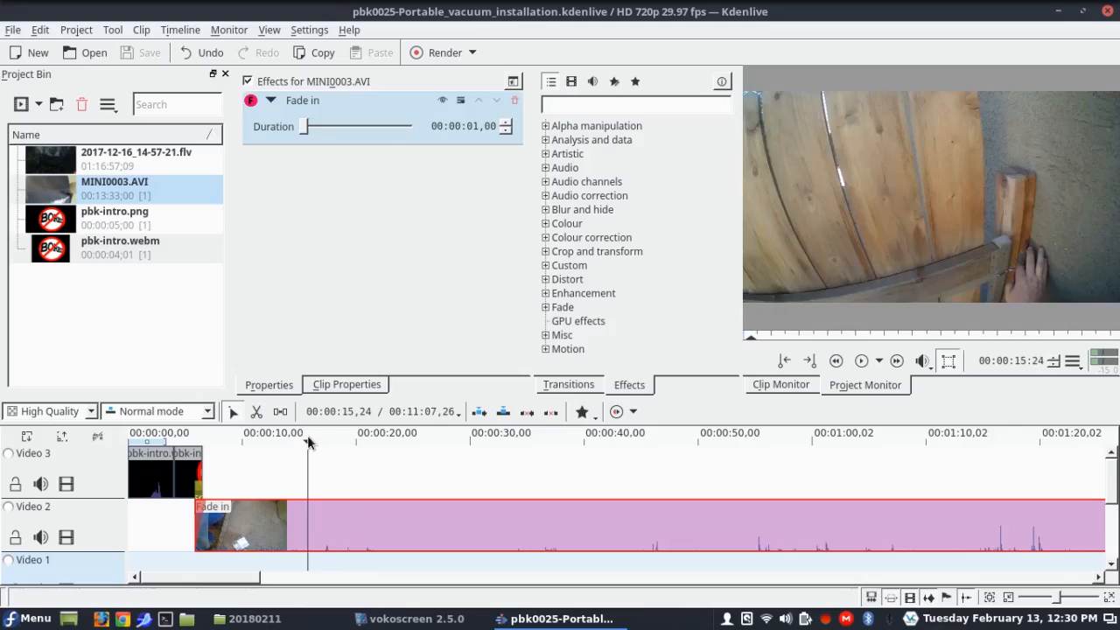
click(272, 438)
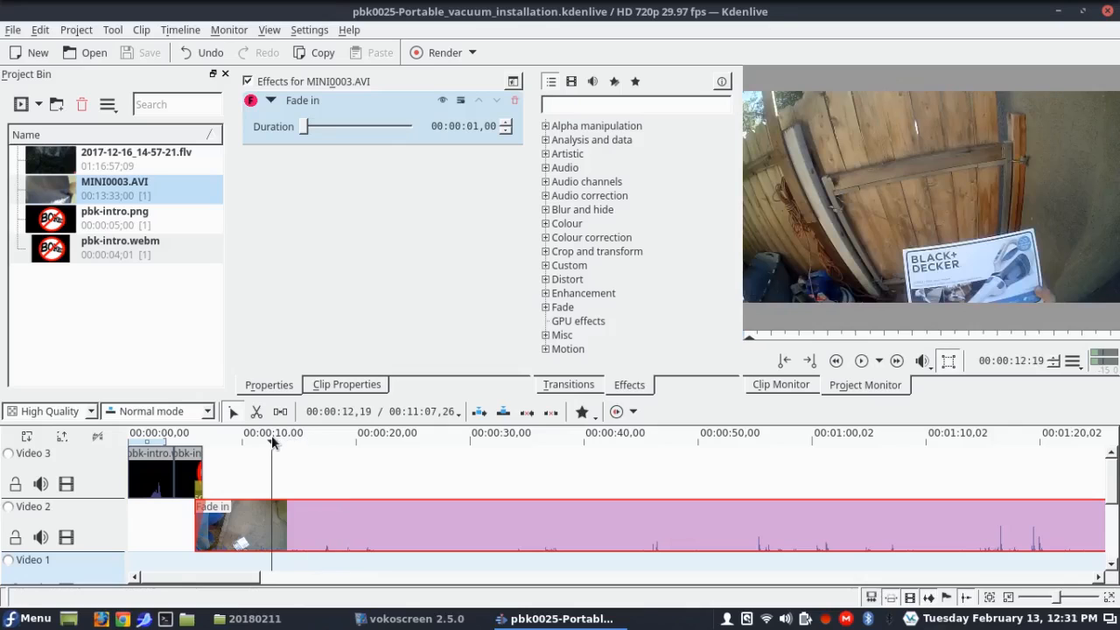
click(860, 362)
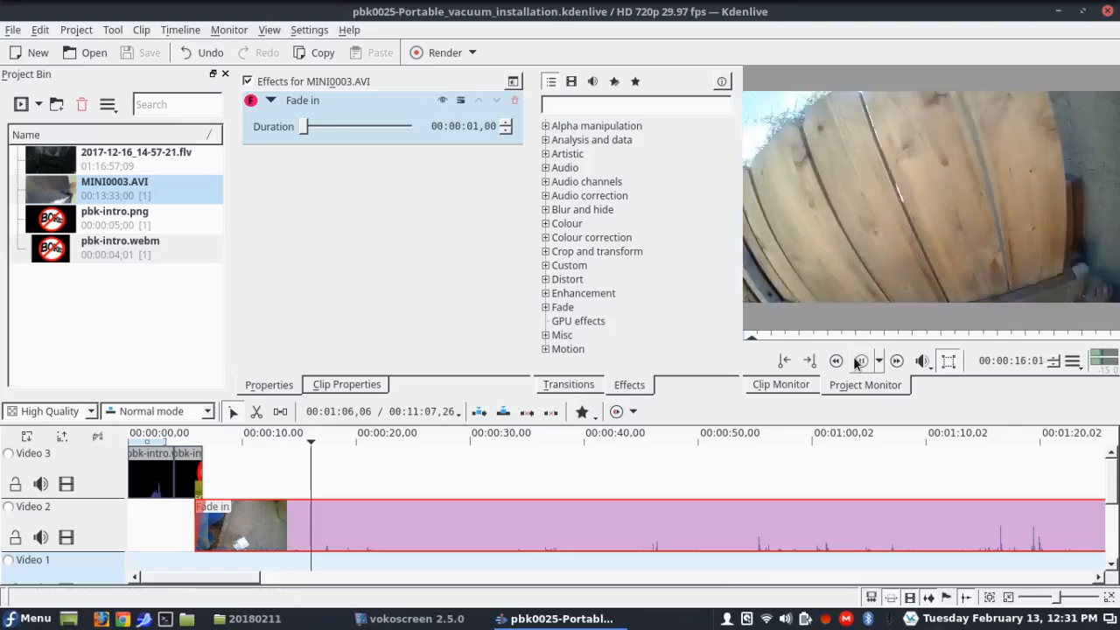
click(860, 361)
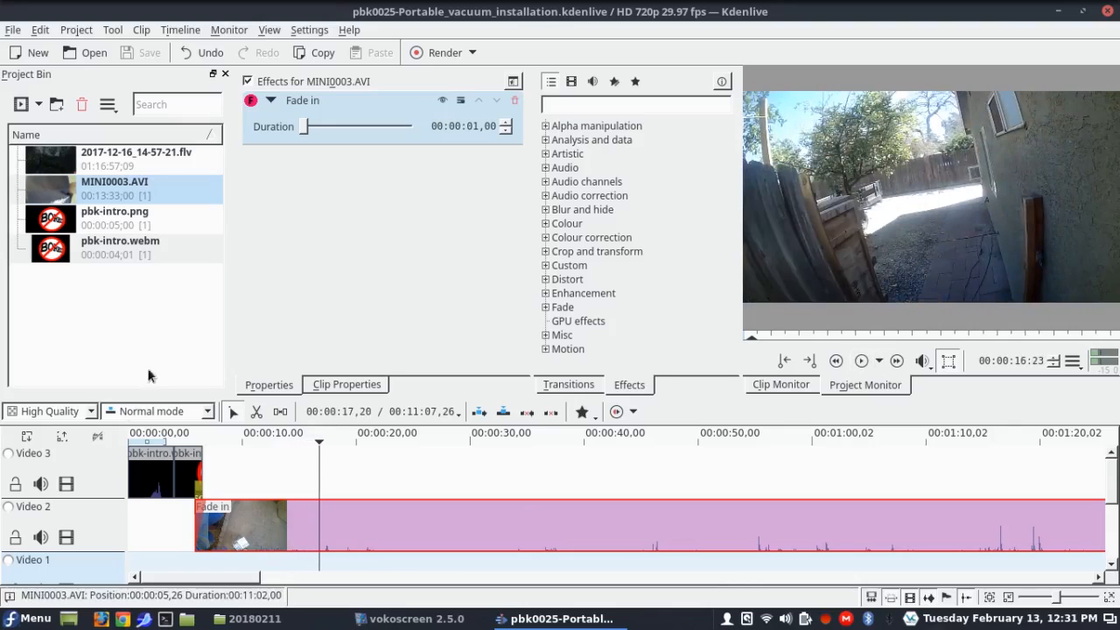
click(258, 412)
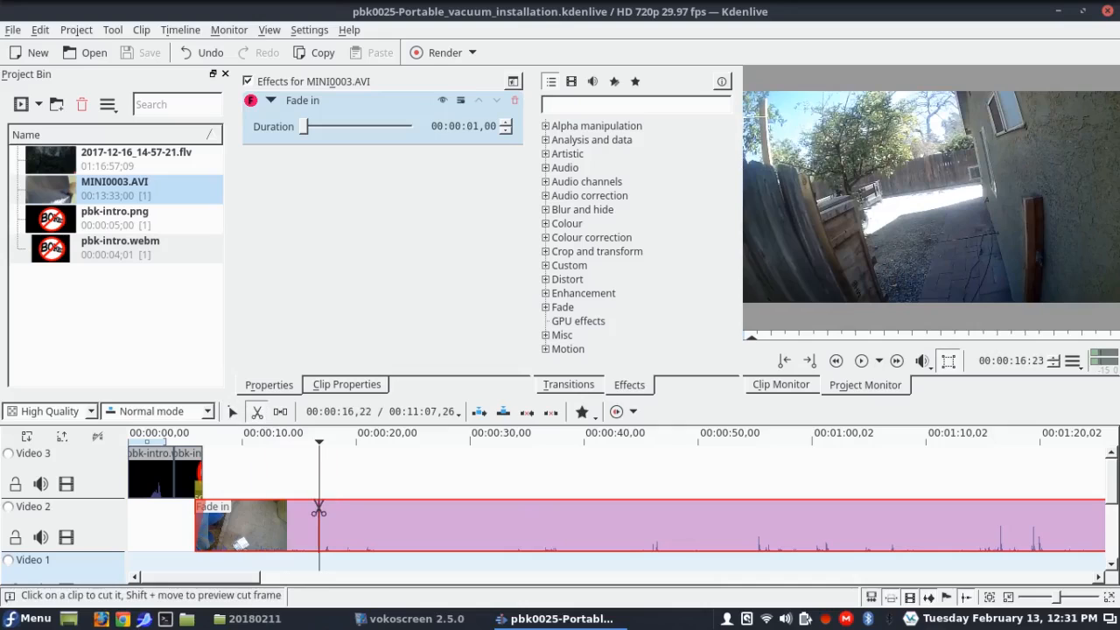
click(320, 517)
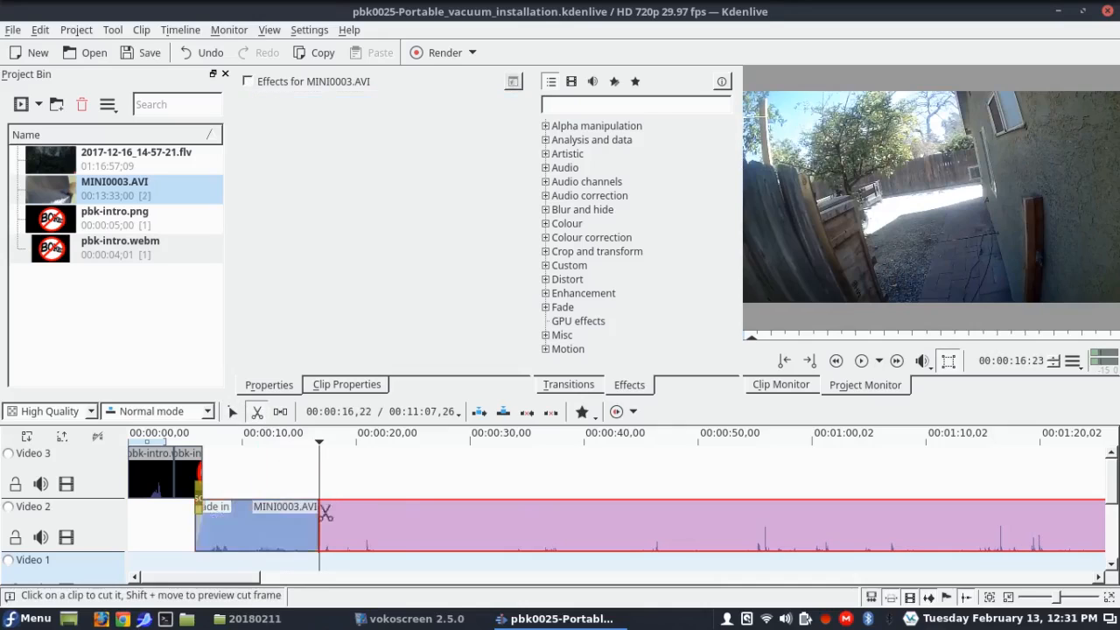
Step: Find where the hand grips the door knob and cut the MINI0003.AVI clip on Video 2 there, at 00:00:43,18
click(860, 362)
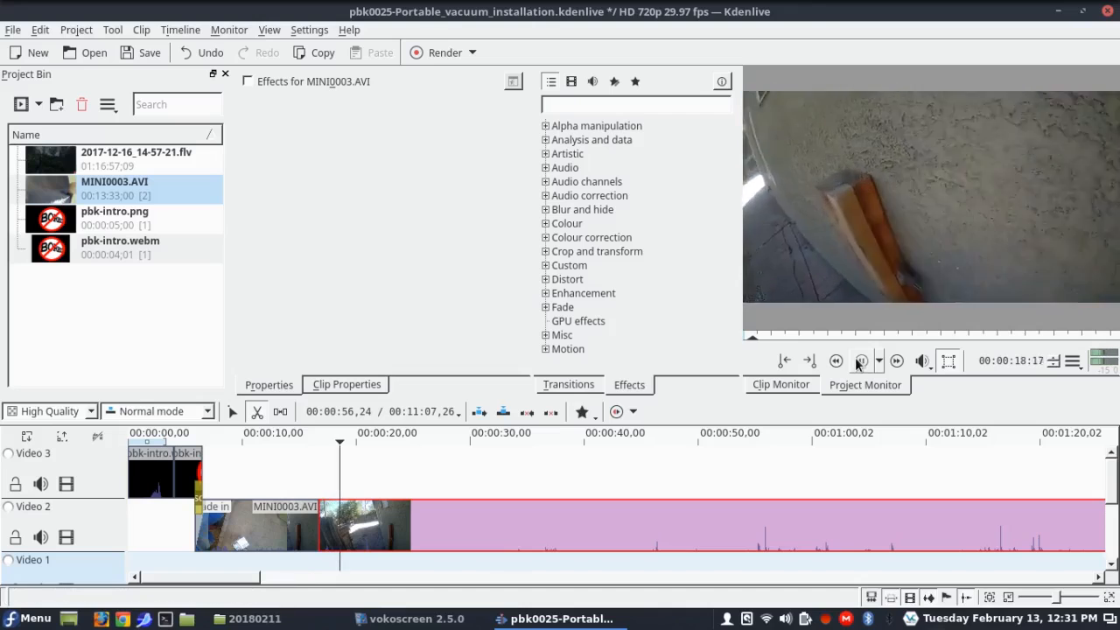
click(233, 413)
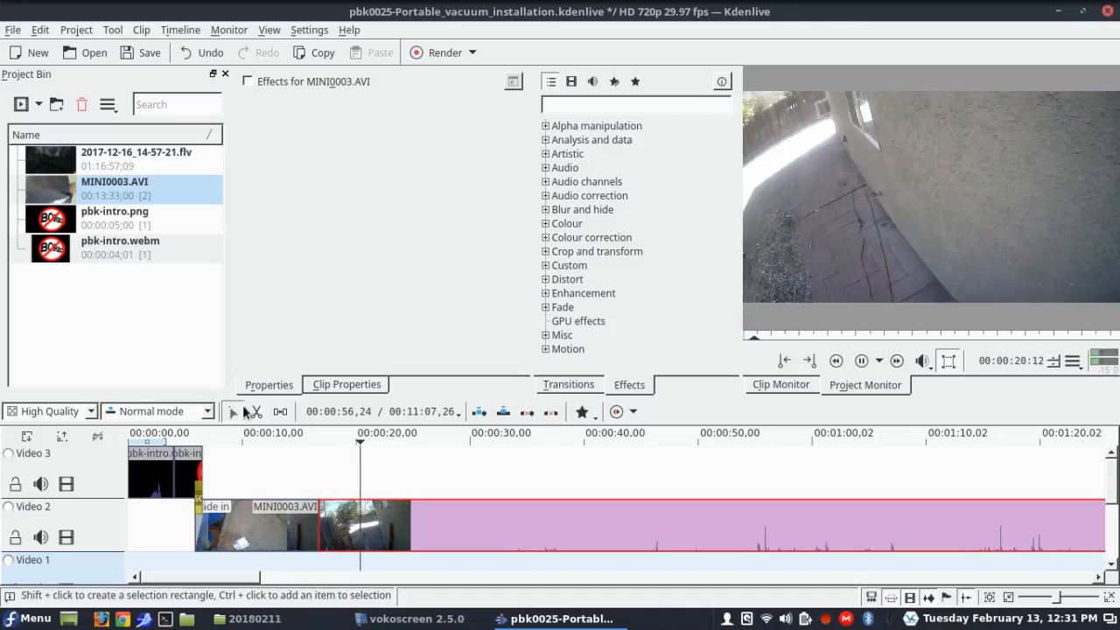
click(869, 363)
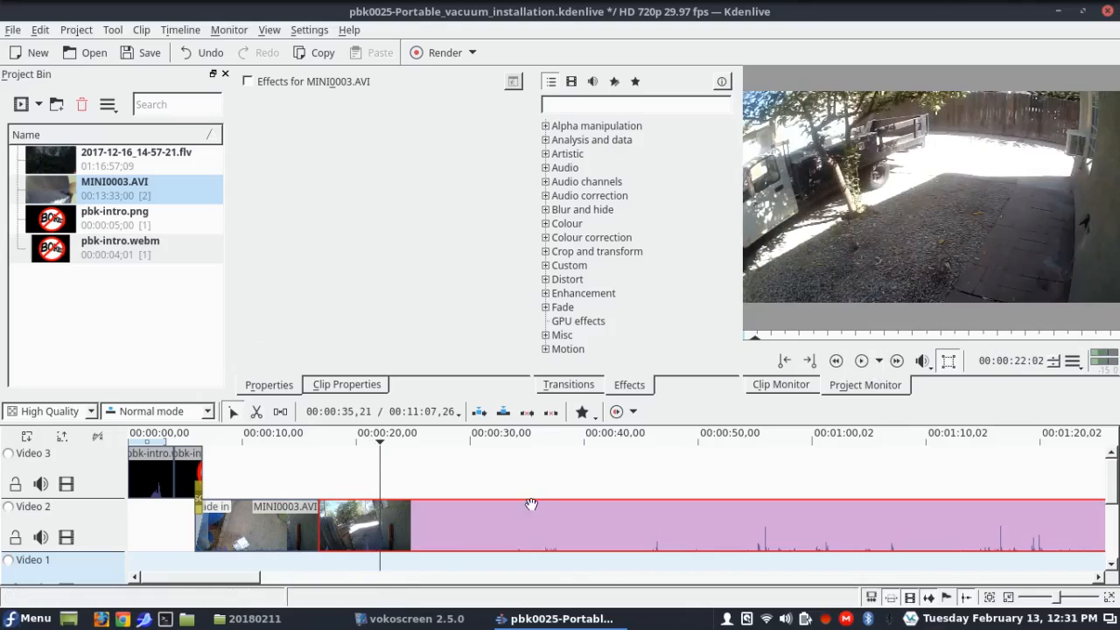
click(525, 442)
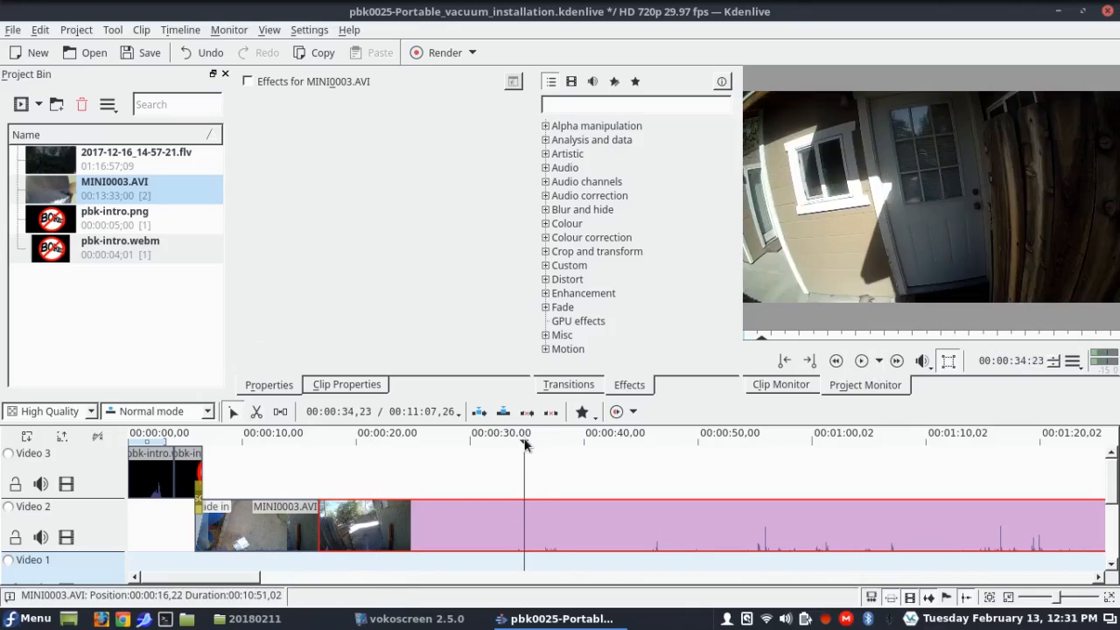
click(624, 442)
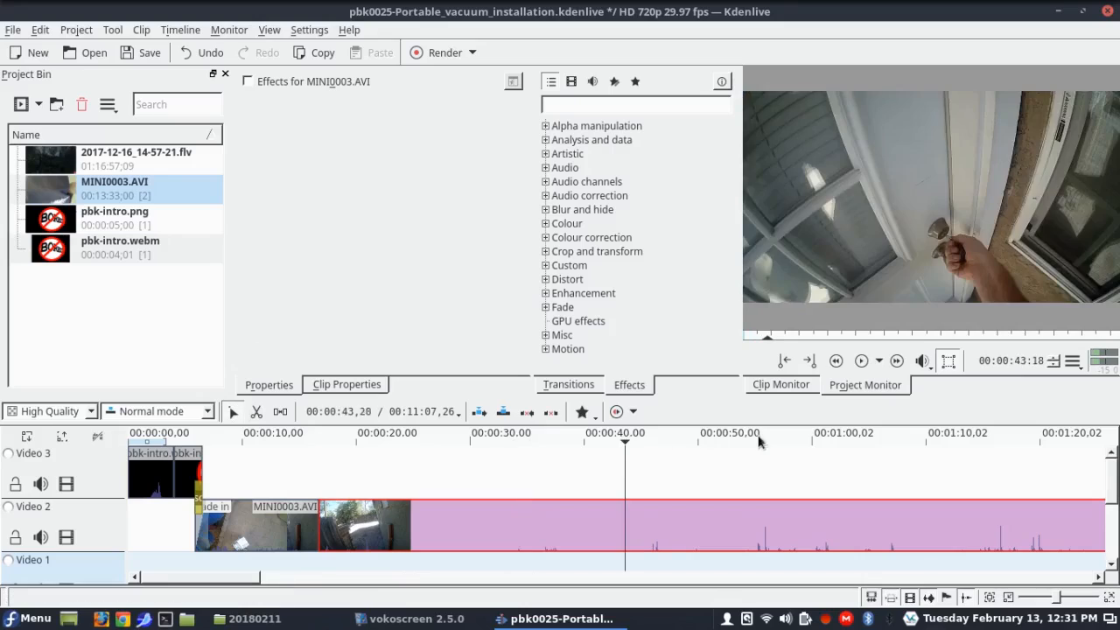
click(257, 411)
click(626, 532)
Step: Delete the walking section of MINI0003.AVI between the two cuts on Video 2
click(233, 412)
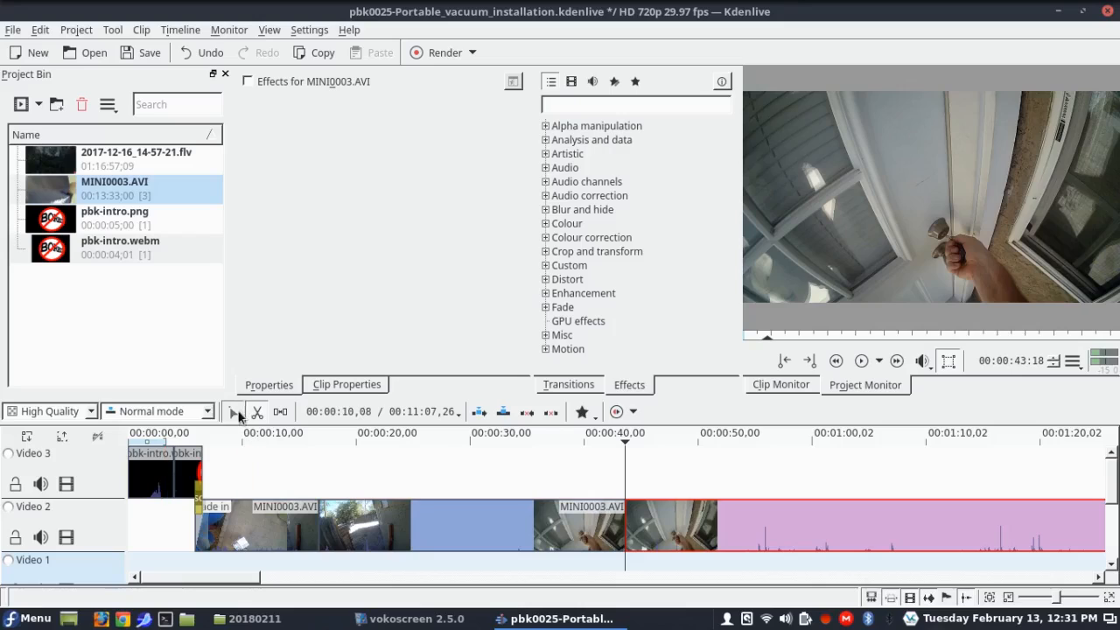
click(438, 525)
mouse_move(560, 626)
key(Delete)
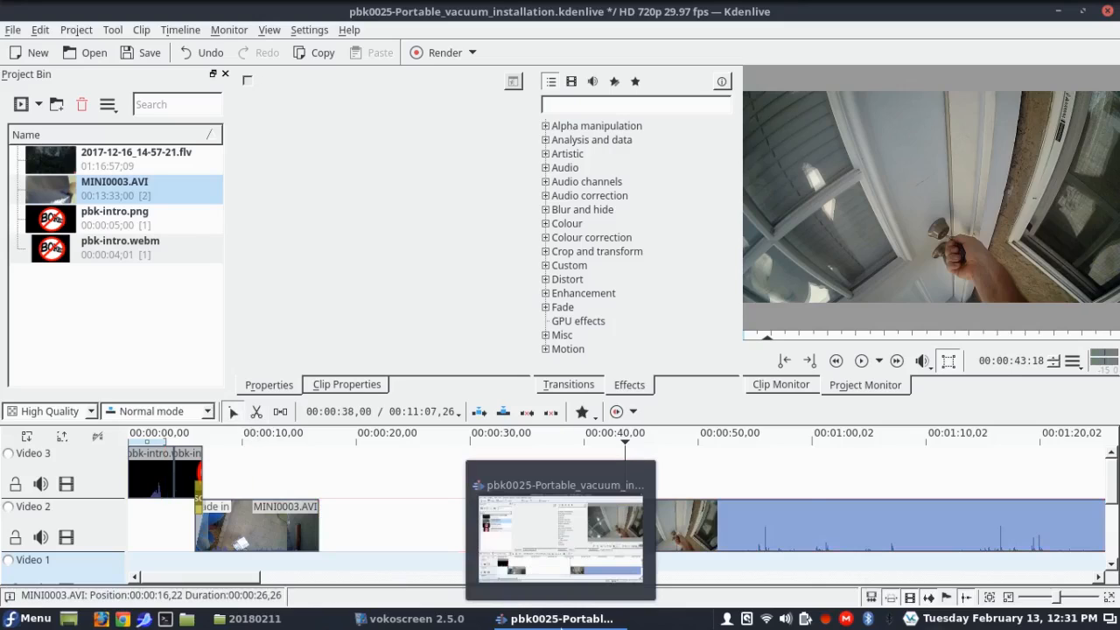
Step: Move the remaining MINI0003.AVI footage to Video 3 at 00:00:15,28, overlapping the Video 2 clip, and add a Dissolve transition to it
drag(820, 530, 492, 462)
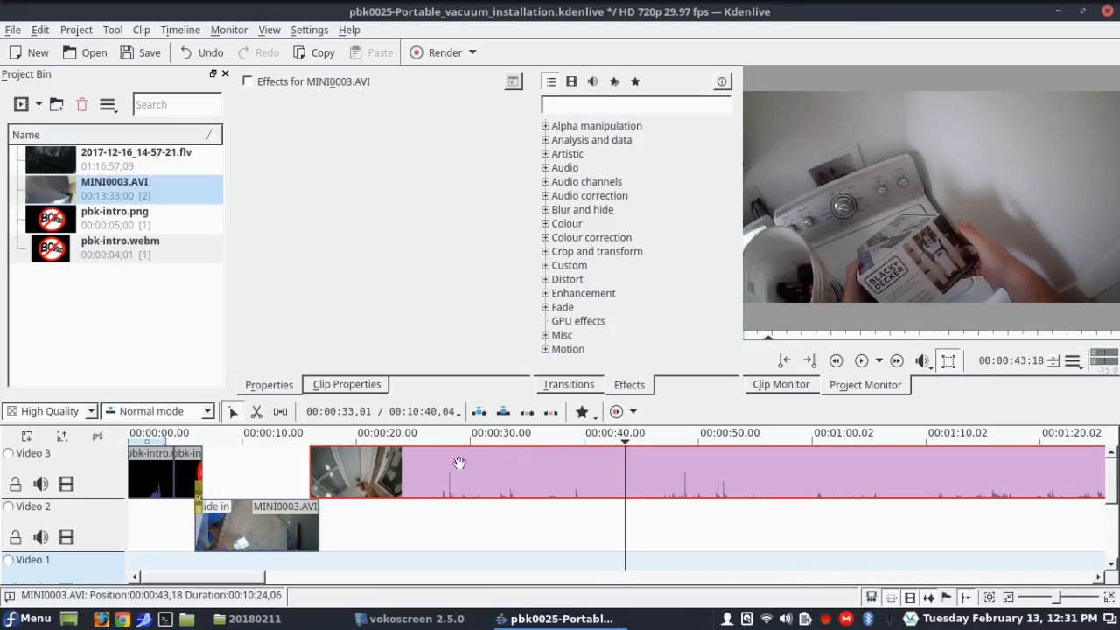
right_click(382, 459)
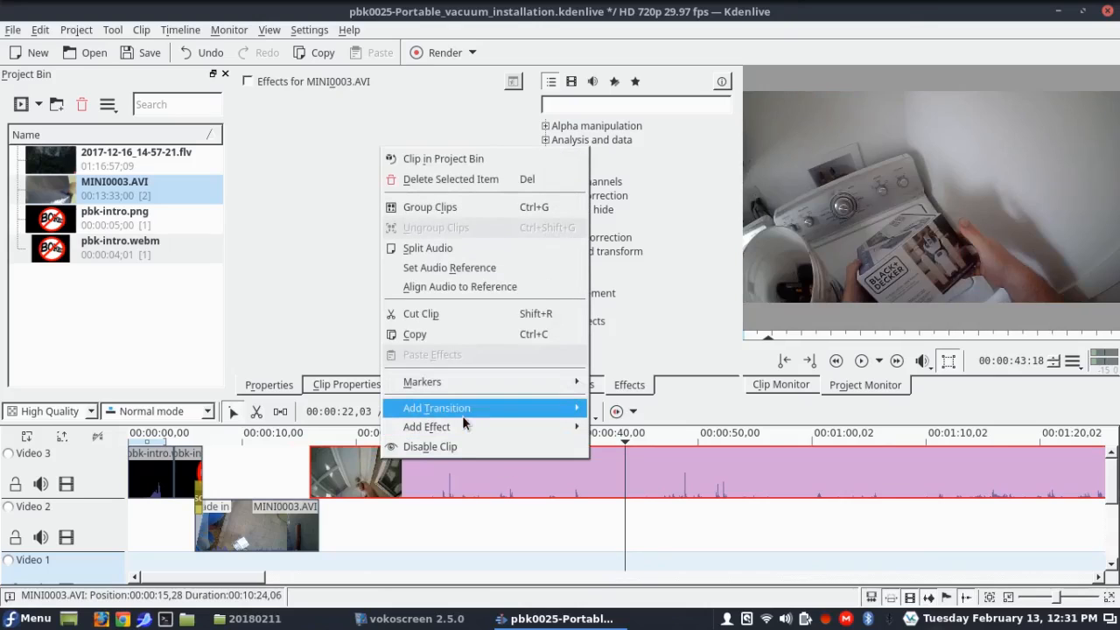
mouse_move(470, 413)
click(670, 315)
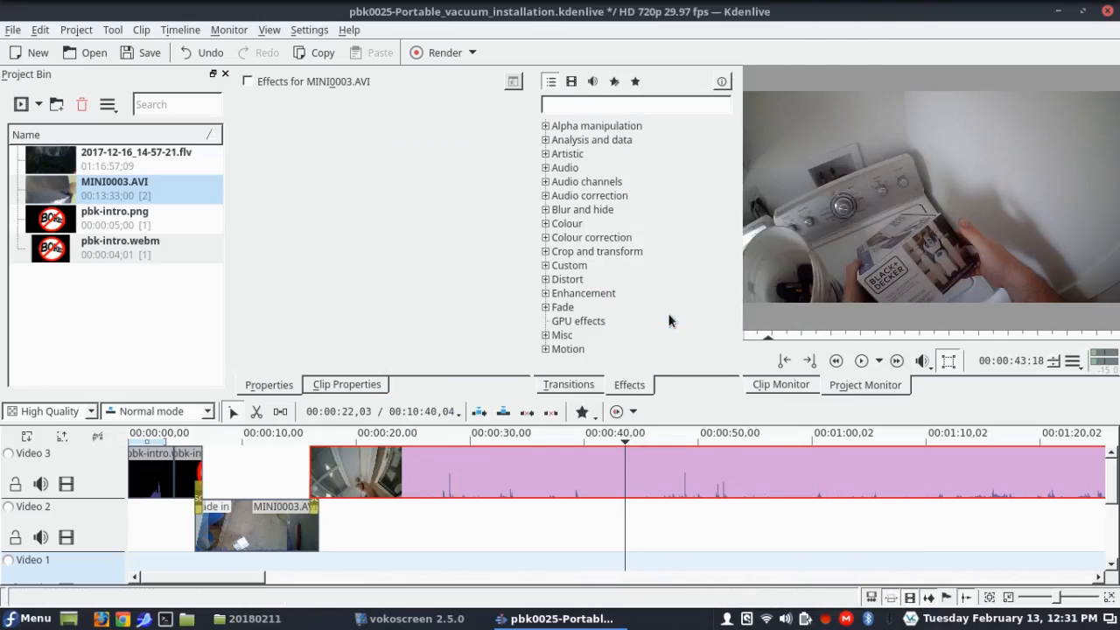
Step: Play back the dissolve from the gate footage into the door footage and review the beginning of the Video 3 clip
click(287, 438)
click(862, 360)
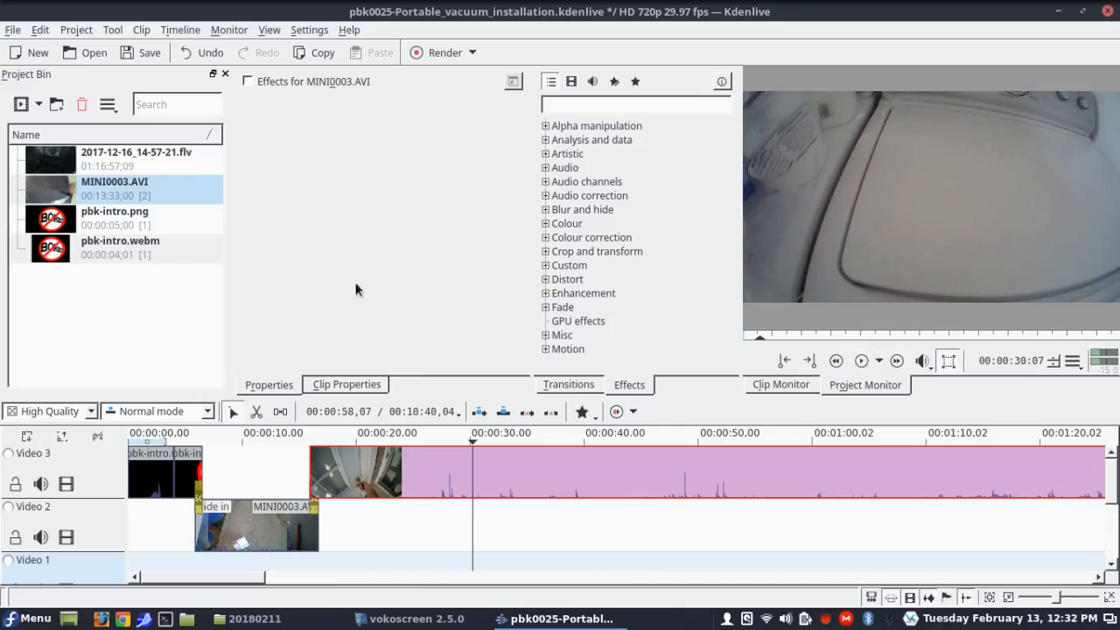
click(335, 442)
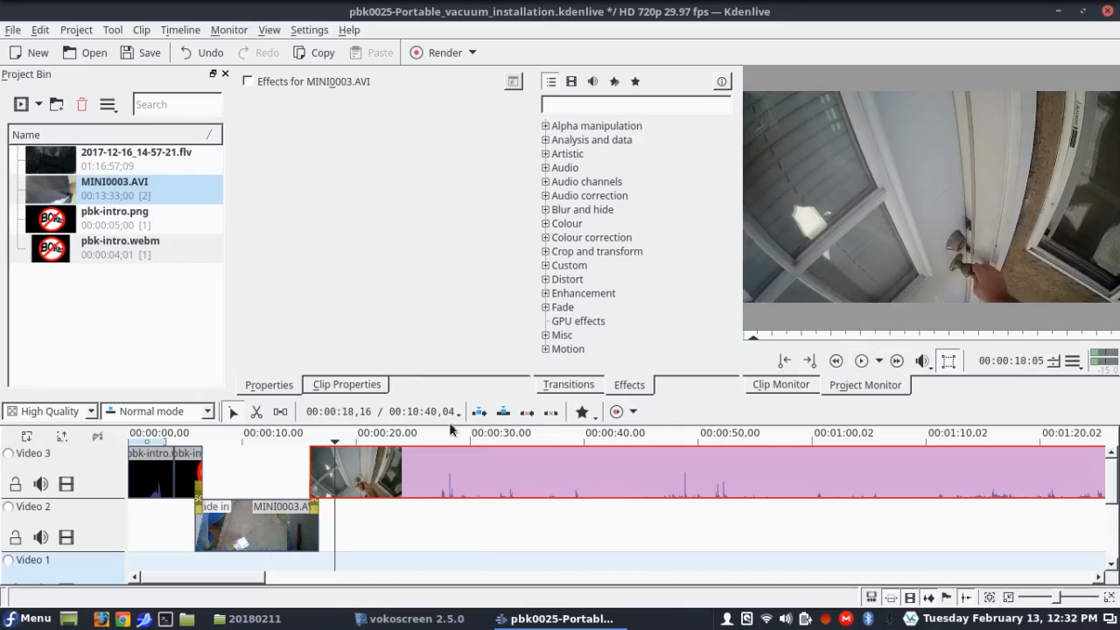
Step: Play the Video 3 clip from the door opening to the indoor view and cut MINI0003.AVI there, at 00:00:20,27
click(861, 361)
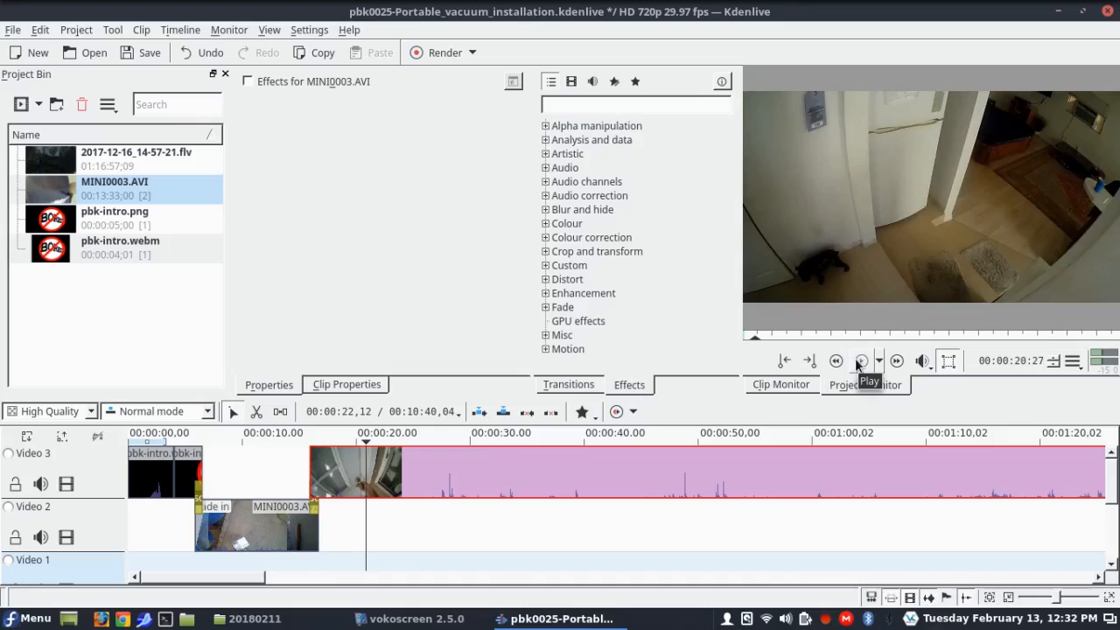
click(257, 416)
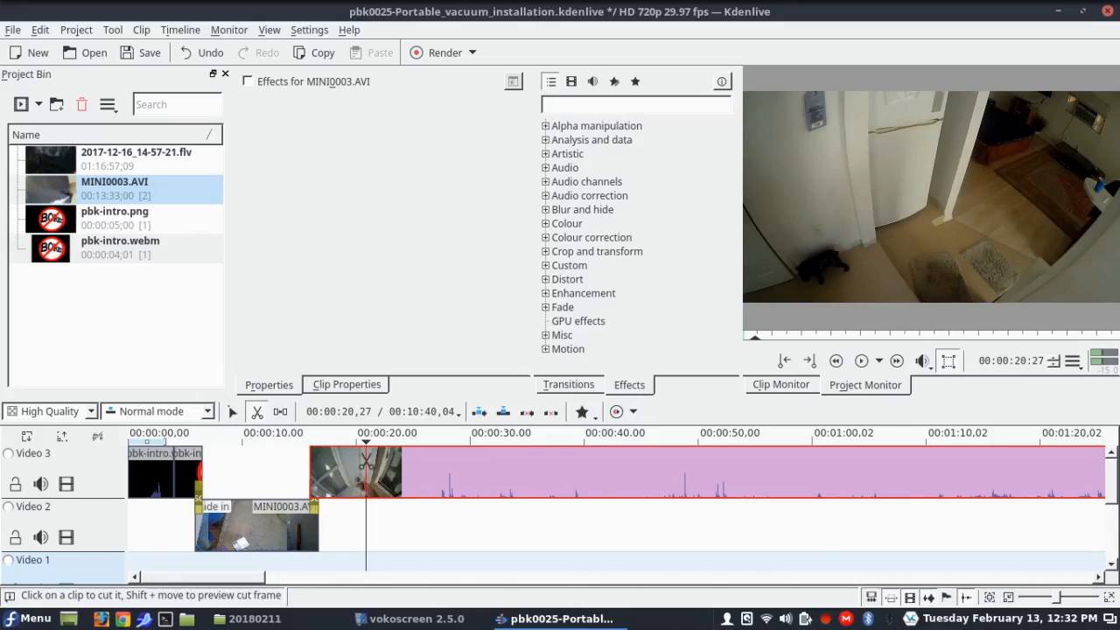
click(364, 462)
click(235, 413)
Step: Find the laundry area shot with the blue hanger and cut MINI0003.AVI on Video 3 there, at 00:00:38,10
drag(530, 431, 569, 433)
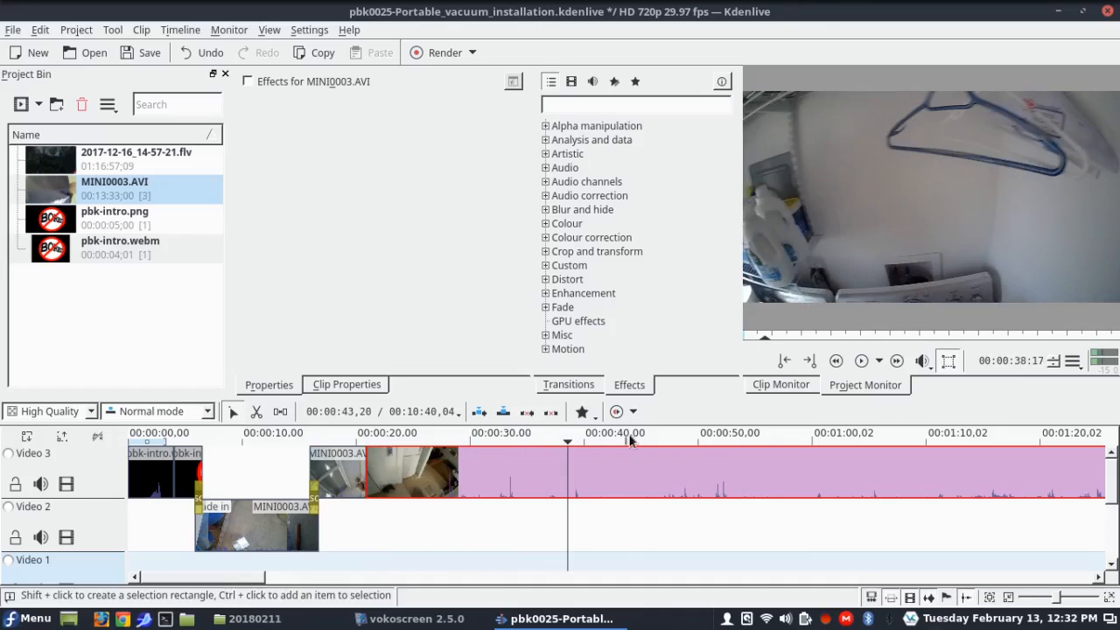
click(256, 410)
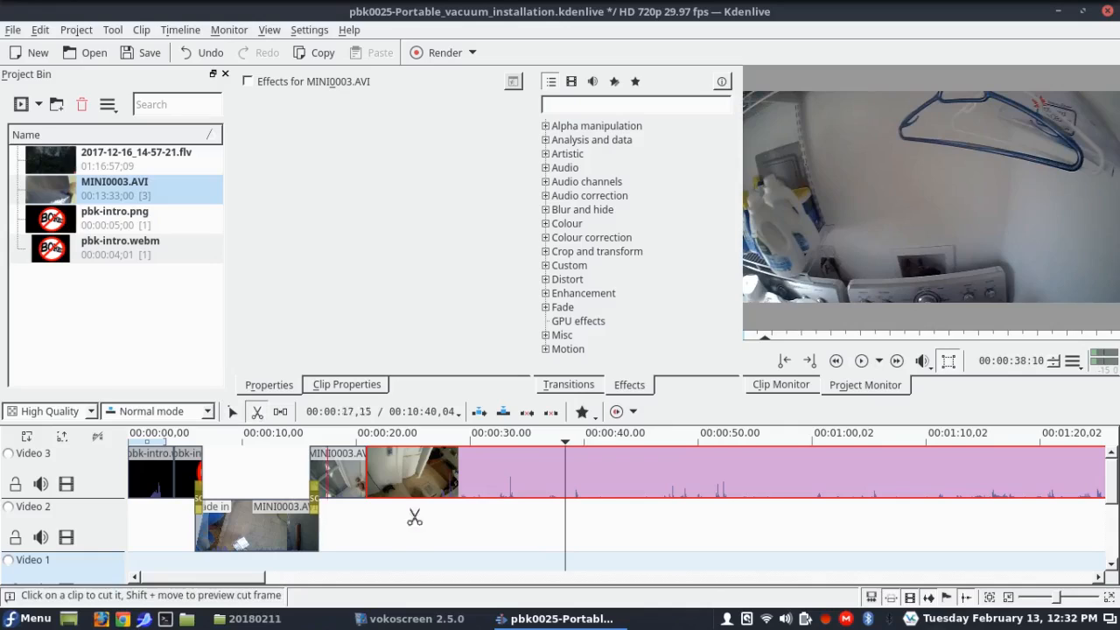
click(565, 481)
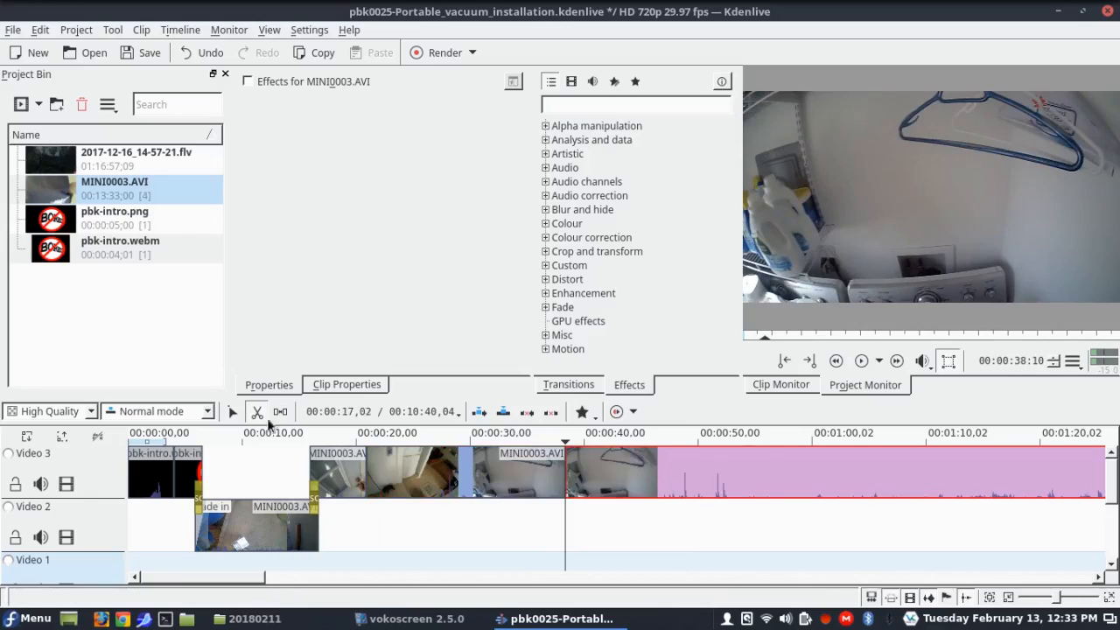
click(232, 411)
Step: Delete the section of MINI0003.AVI between the two cuts on Video 3
click(528, 494)
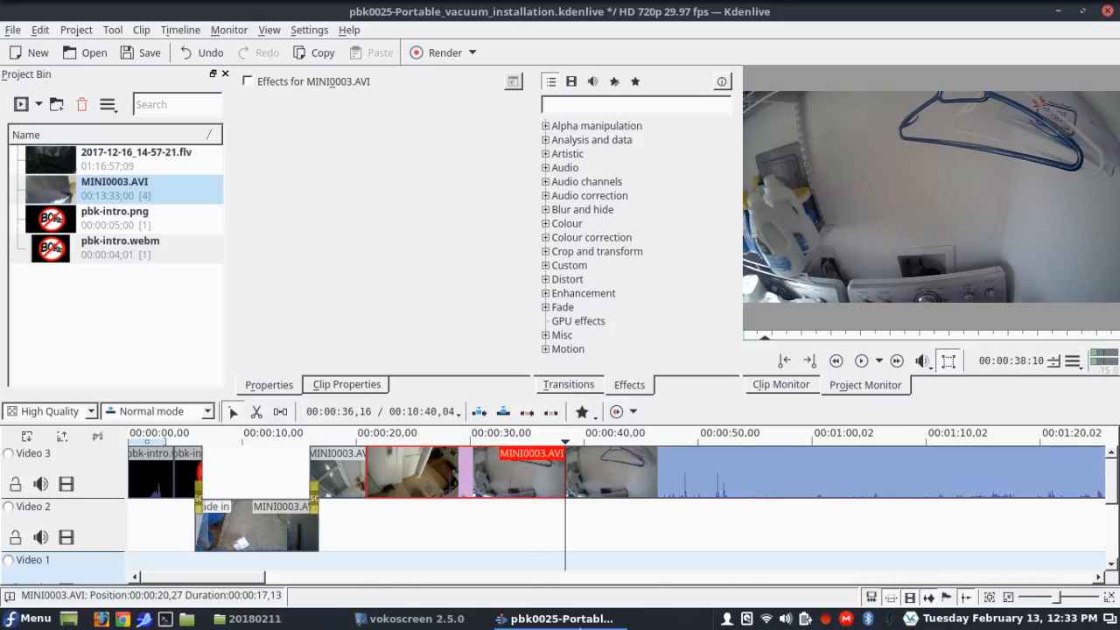
mouse_move(560, 618)
key(Delete)
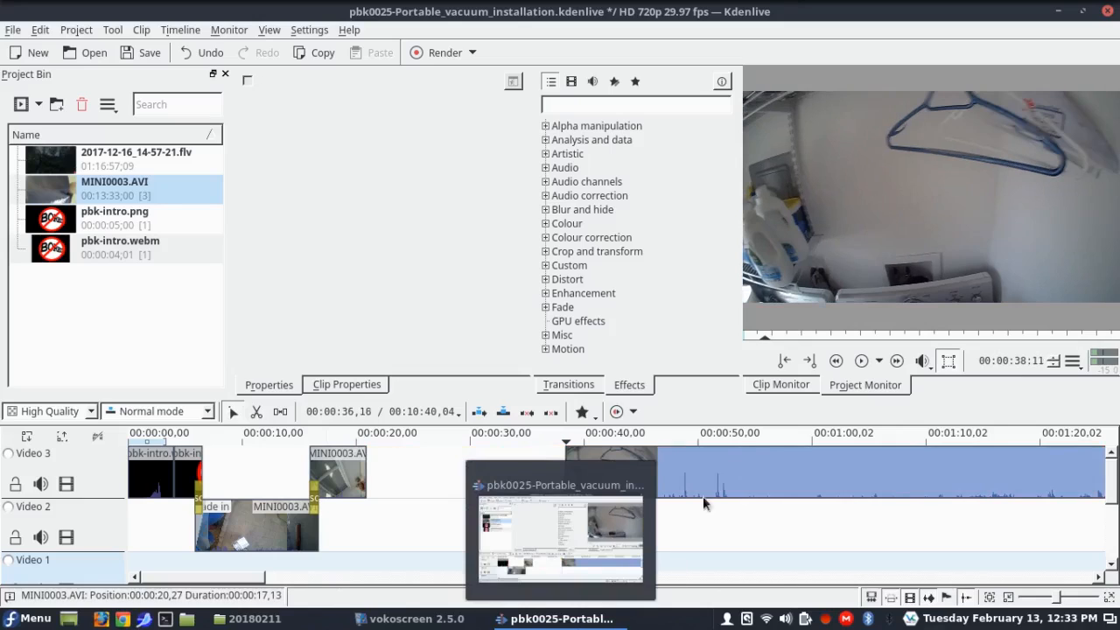
Step: Move the remaining MINI0003.AVI footage to Video 2, overlapping the end of the short Video 3 door clip, and add a Dissolve transition to that clip
drag(766, 471, 560, 497)
click(350, 472)
right_click(357, 473)
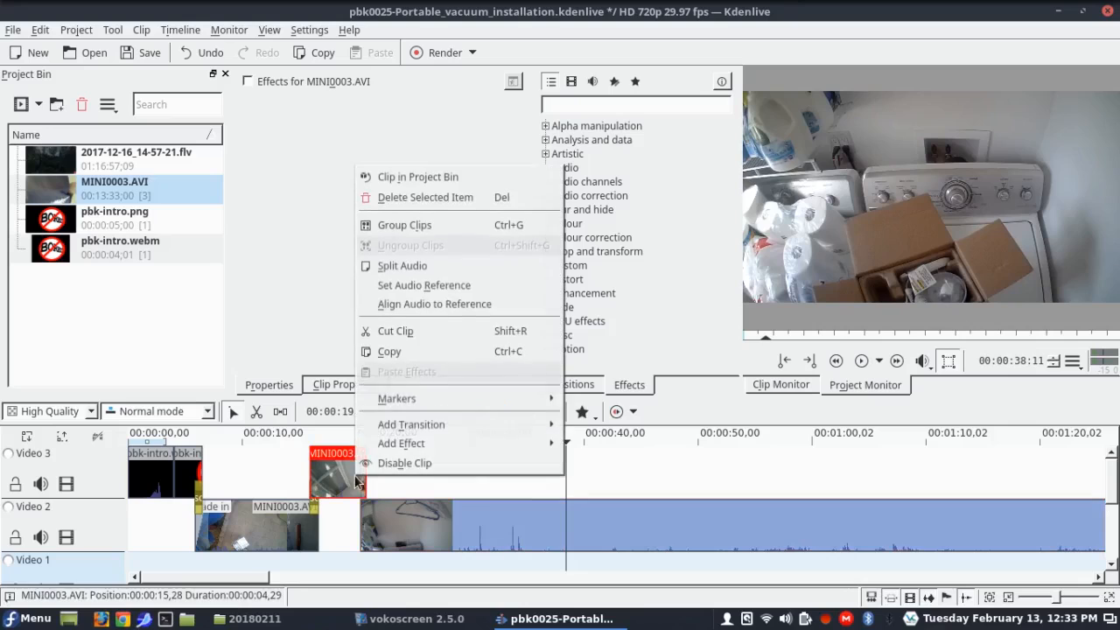
mouse_move(427, 427)
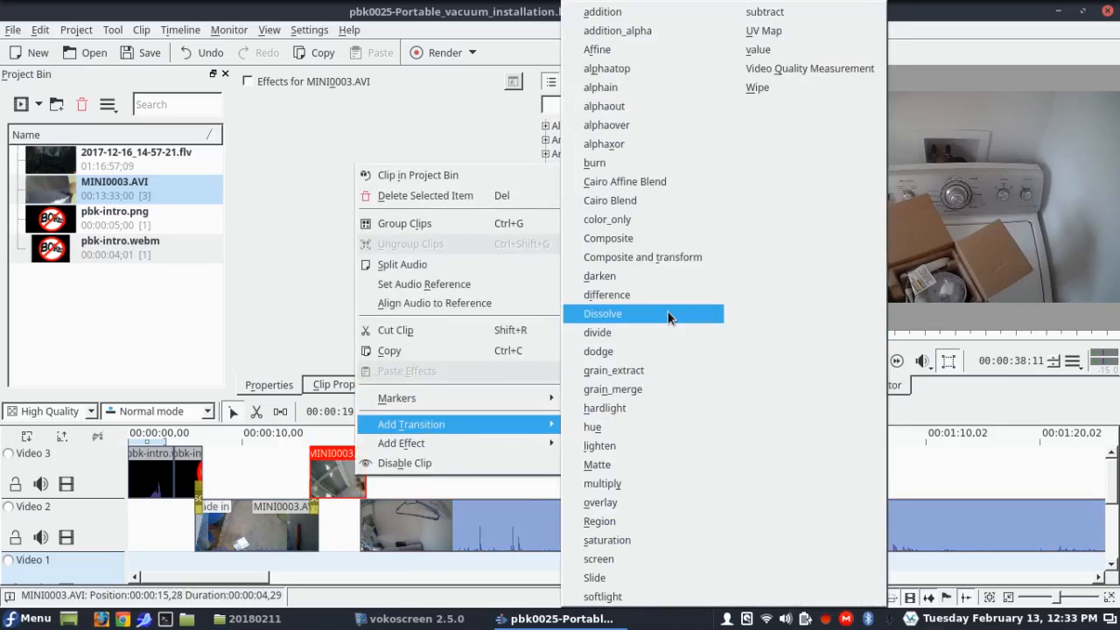
click(667, 312)
Step: Play back the edit from the gate footage at 00:00:13,25 through both dissolves and into the laundry area footage
click(325, 440)
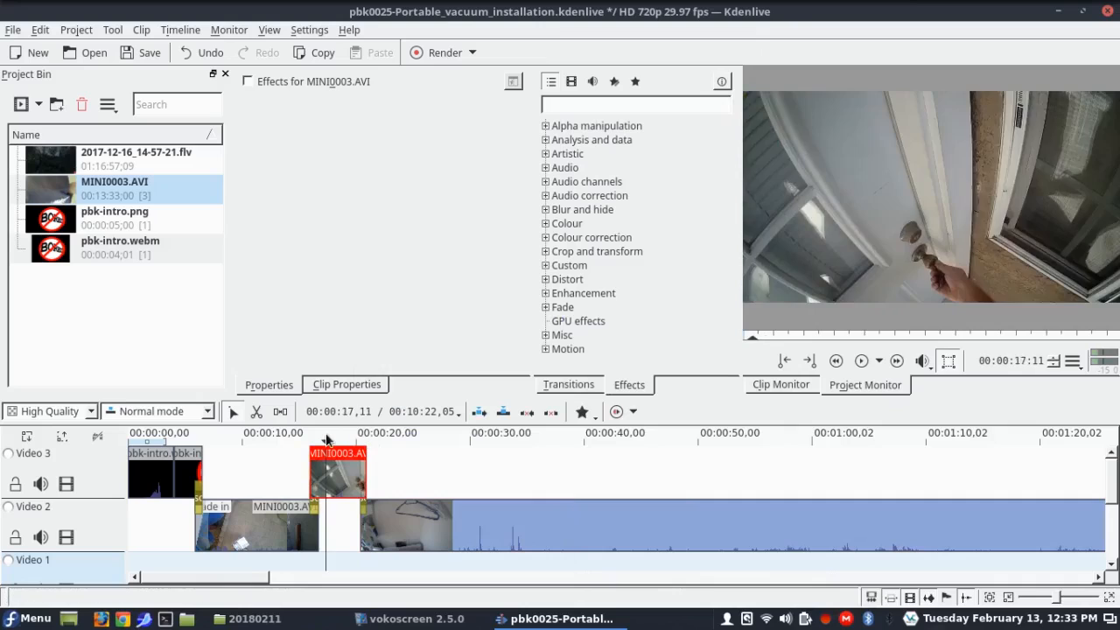
click(286, 433)
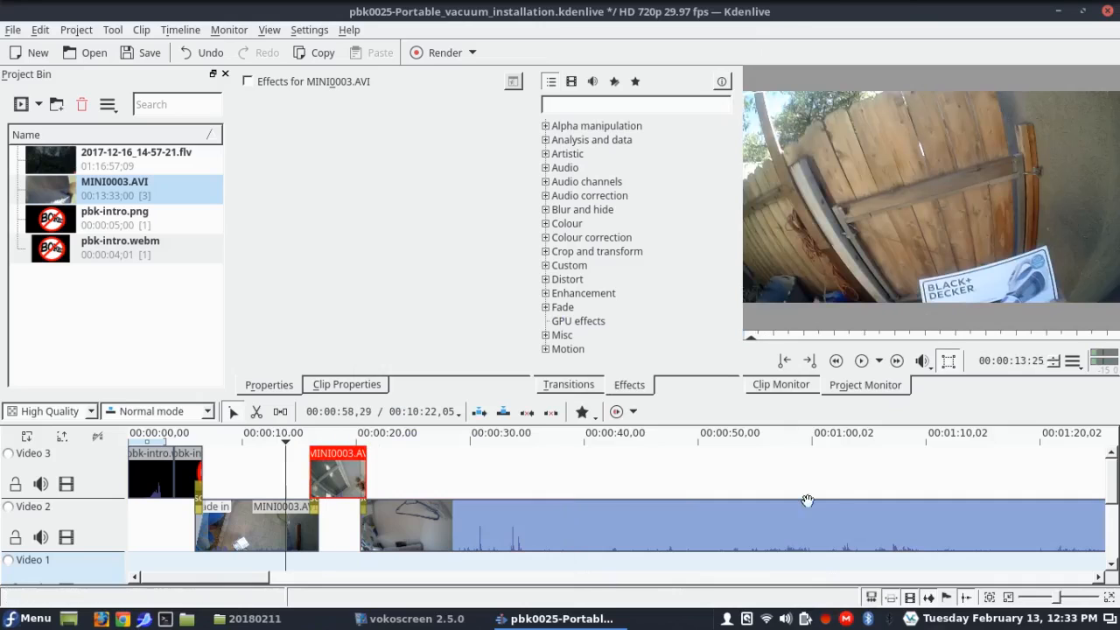
click(860, 361)
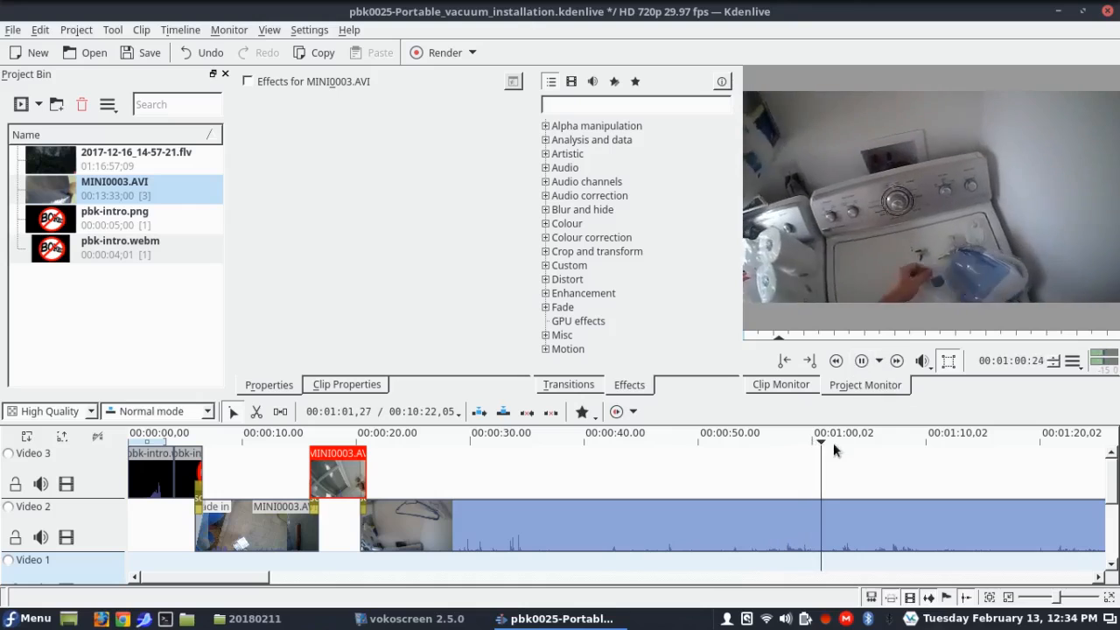
Step: Find where the empty cardboard box is held up and cut MINI0003.AVI on Video 2 there, at 00:00:55,12
click(763, 439)
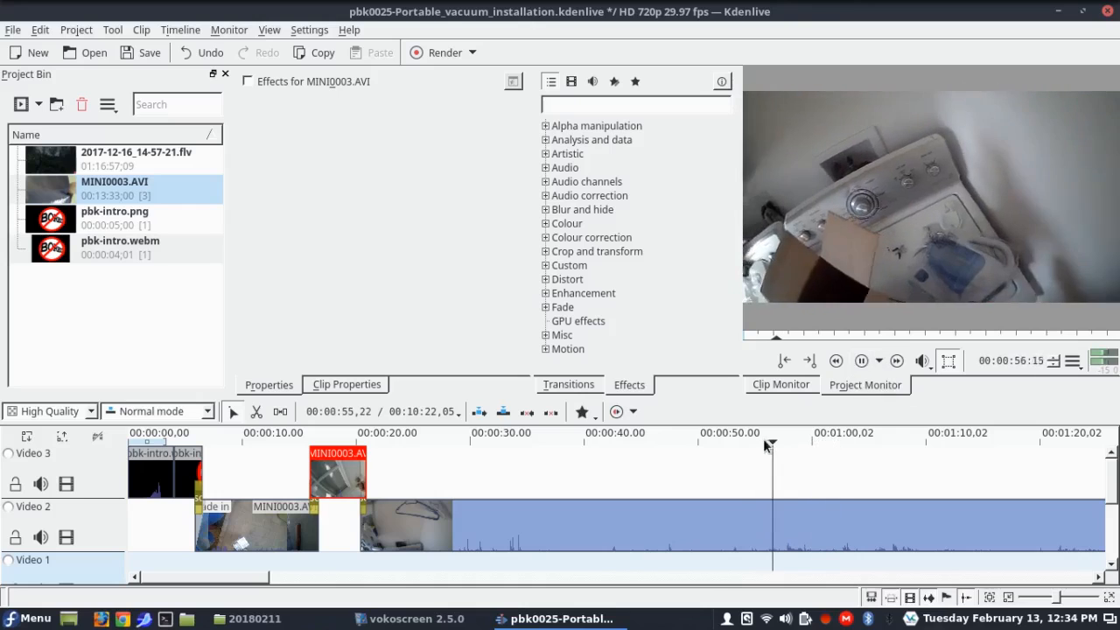
click(750, 444)
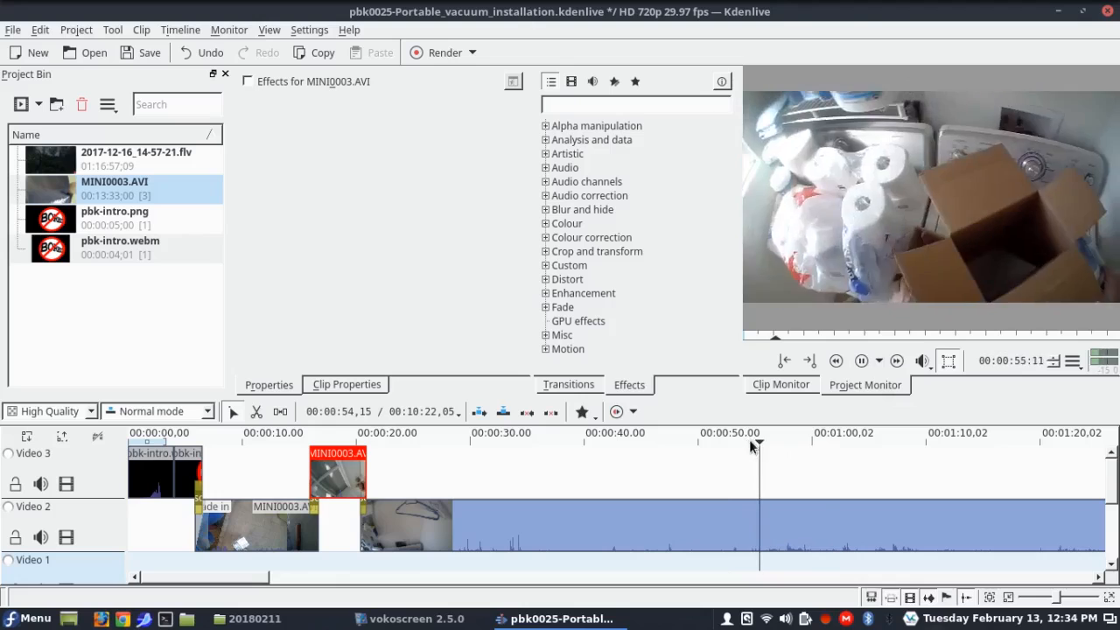
click(749, 446)
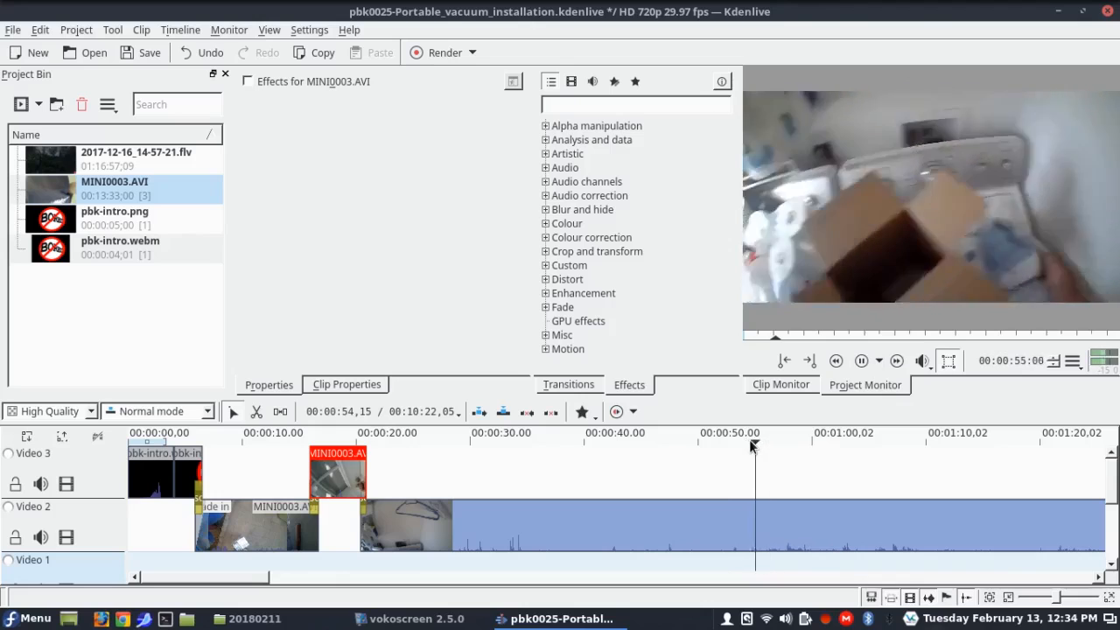
click(744, 440)
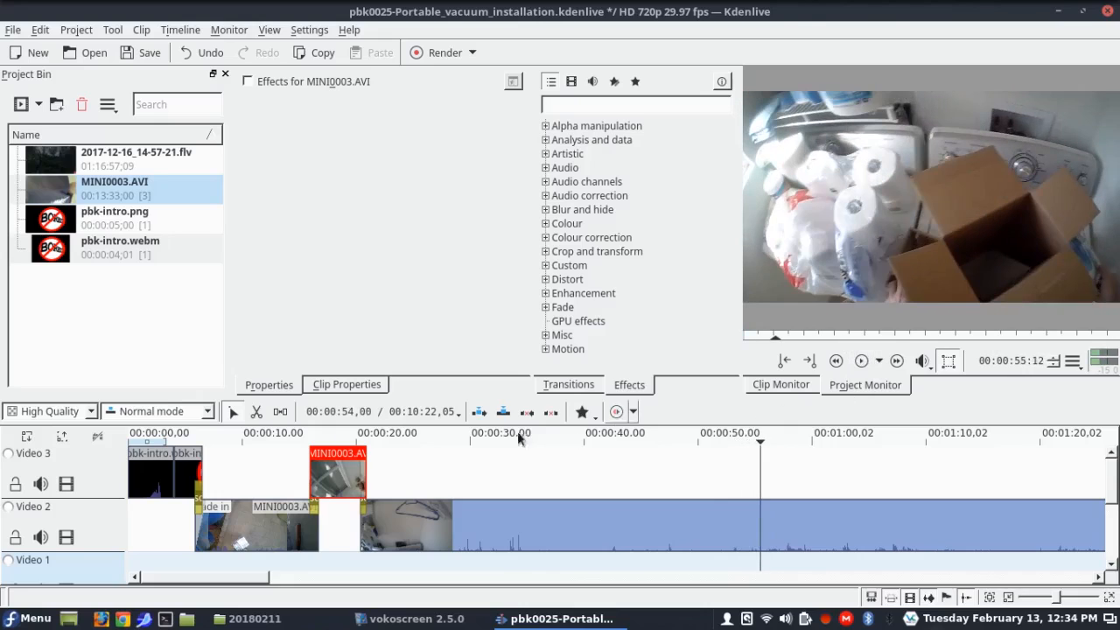
click(259, 414)
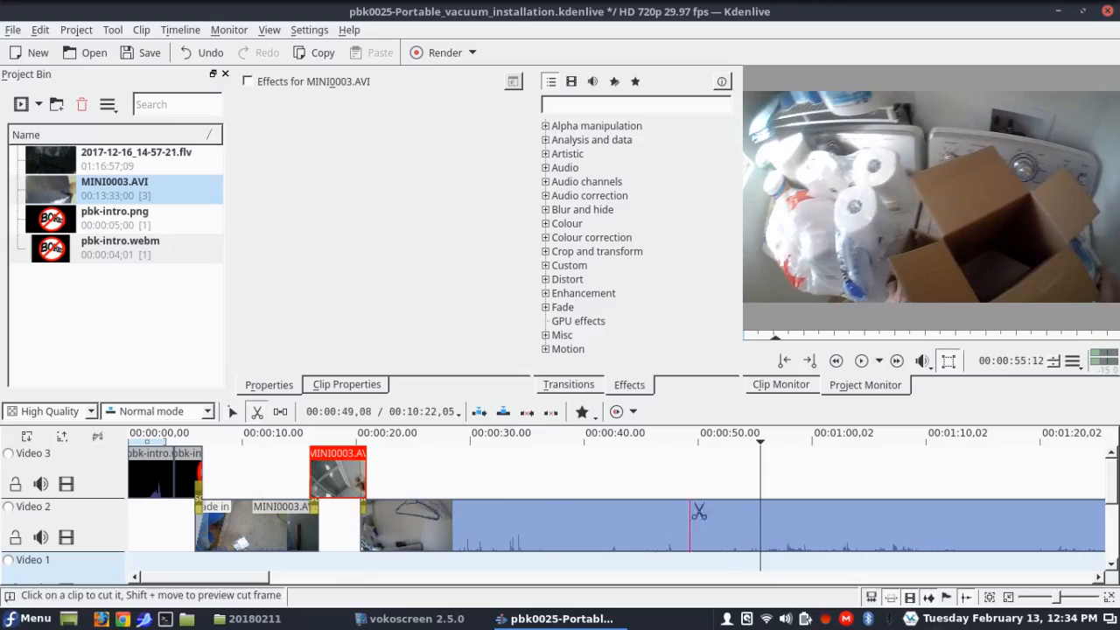
click(760, 523)
key(s)
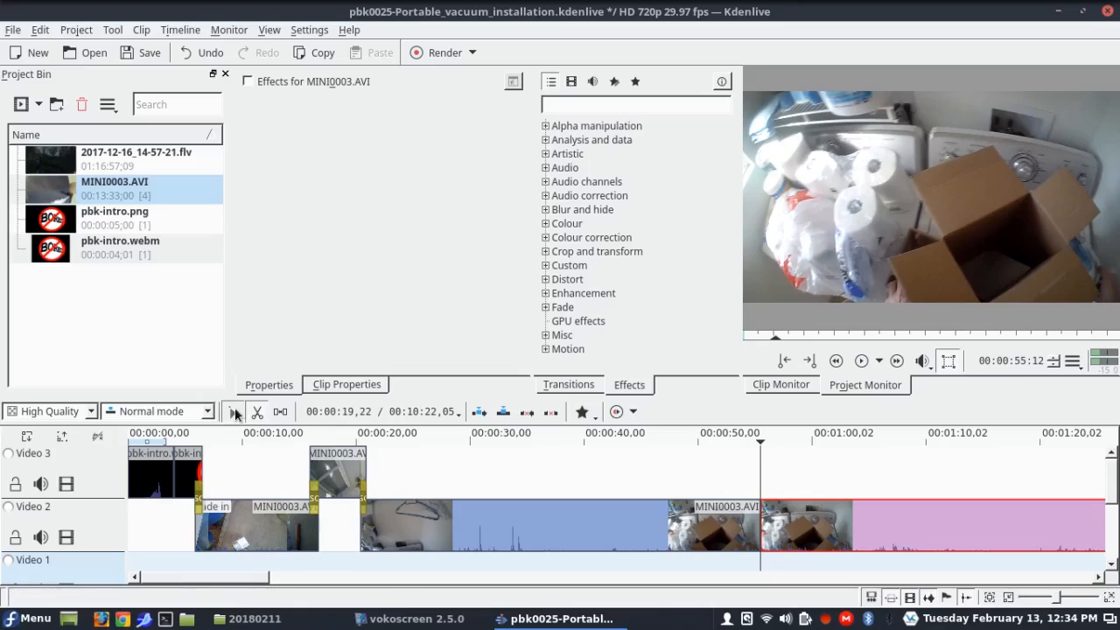
Step: Play the start of the laundry footage and cut MINI0003.AVI on Video 2 at 00:00:30,05, where the unpacking continues
click(398, 437)
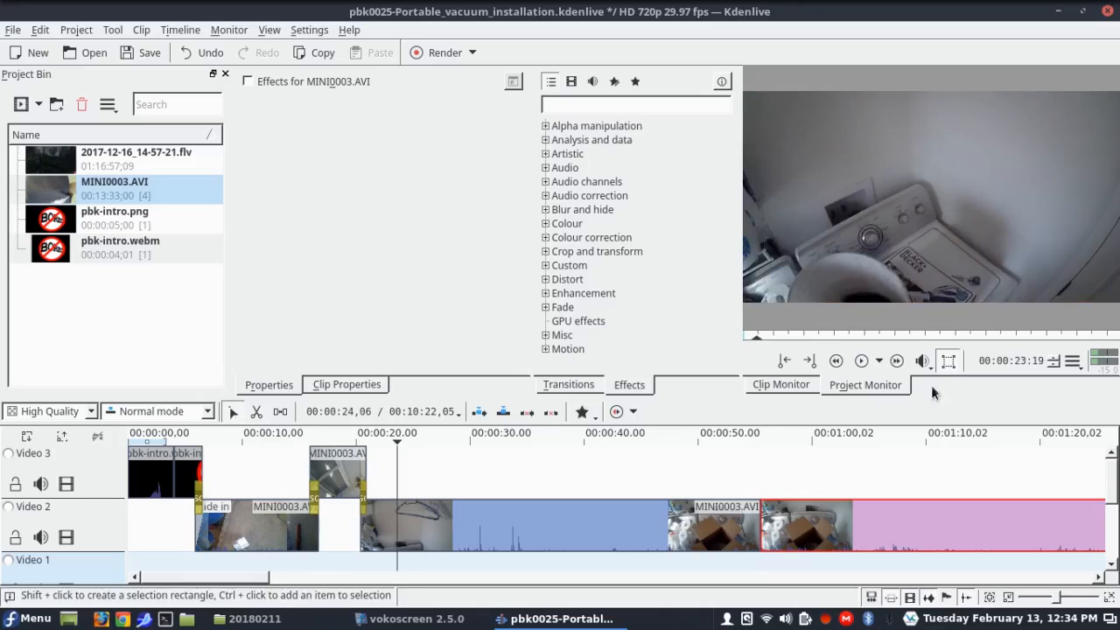
click(857, 366)
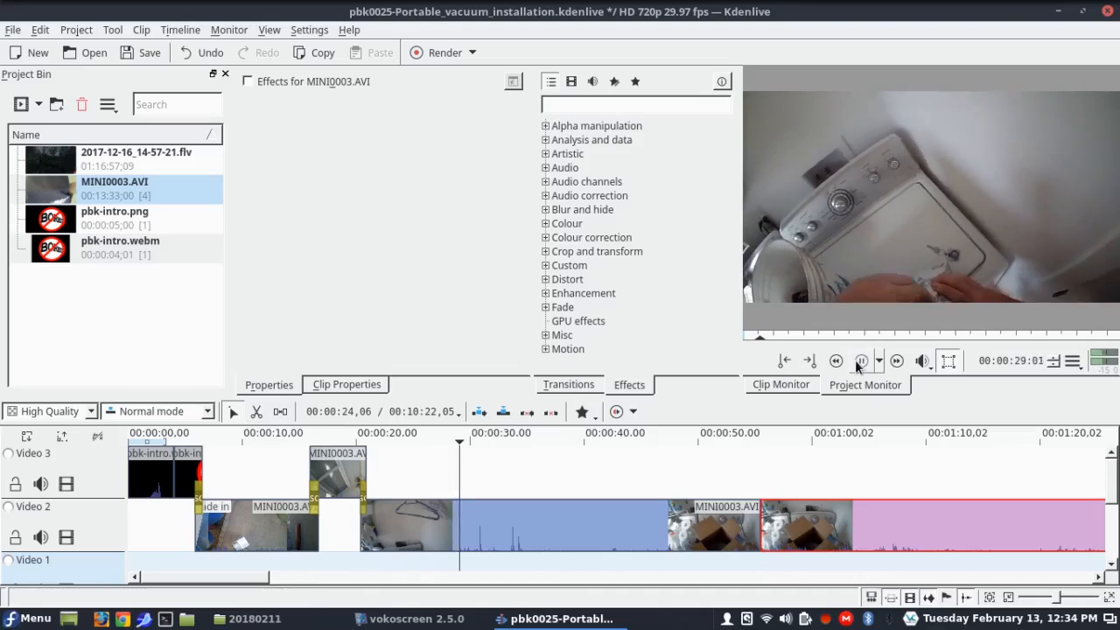
click(857, 366)
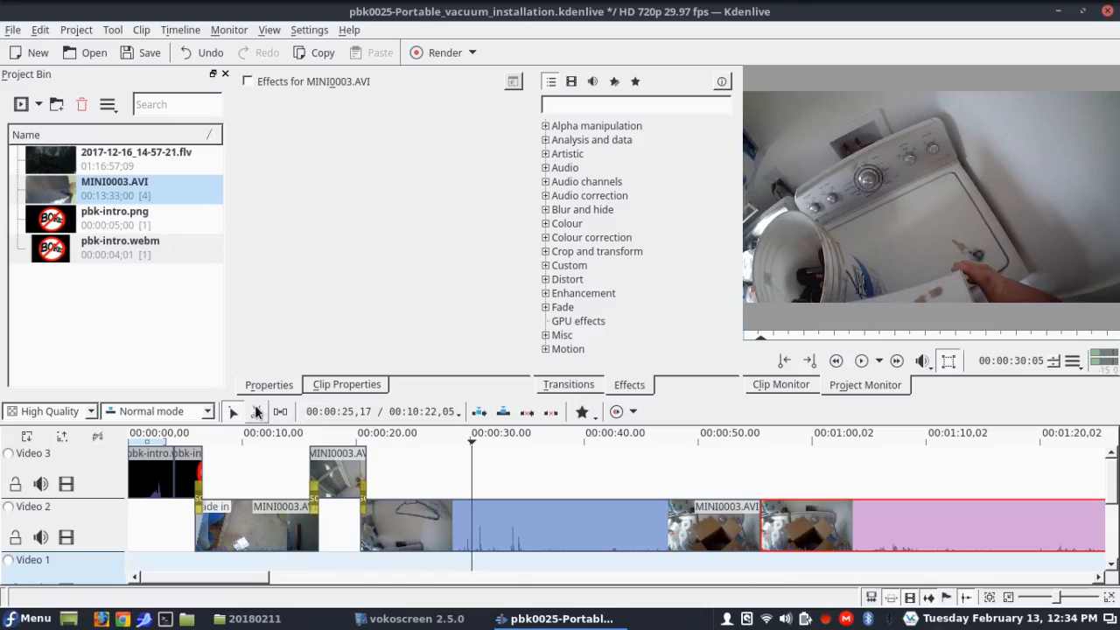
click(257, 412)
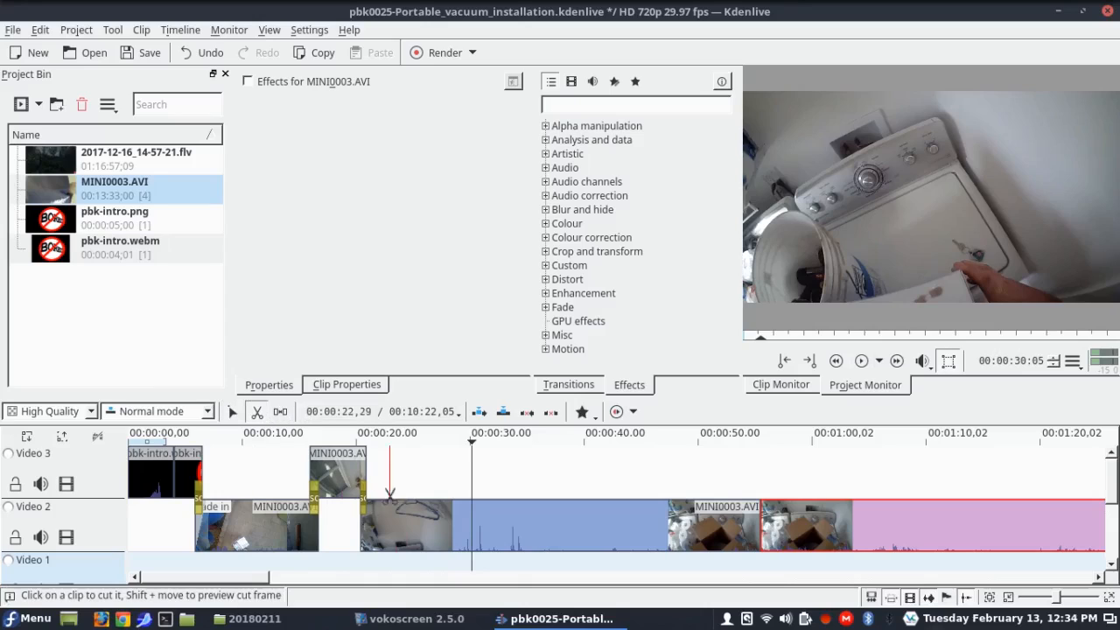
click(471, 523)
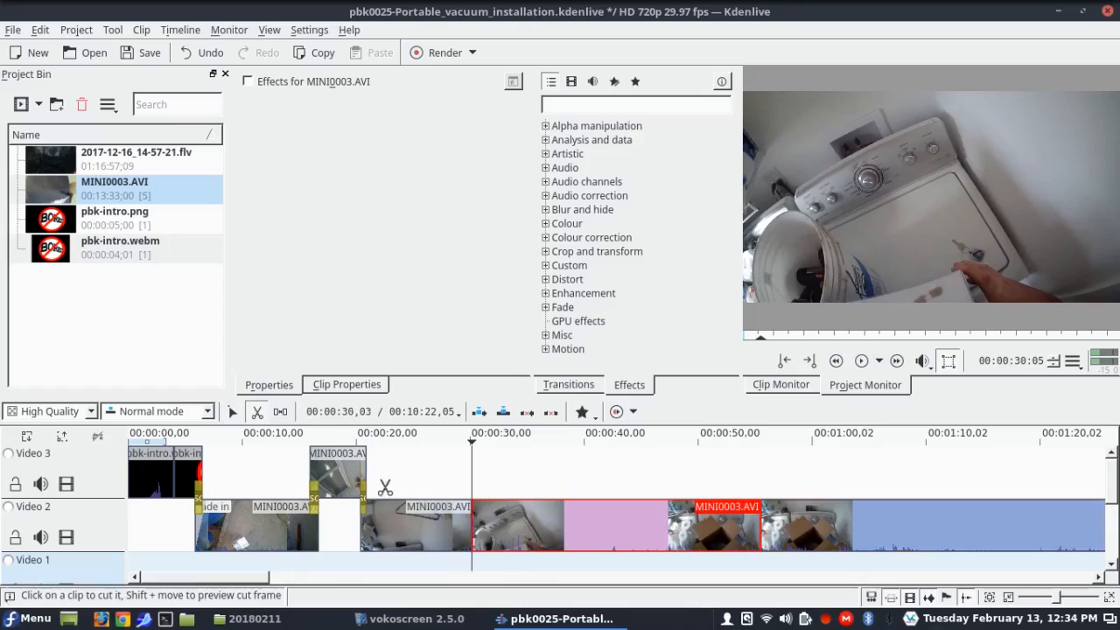
key(s)
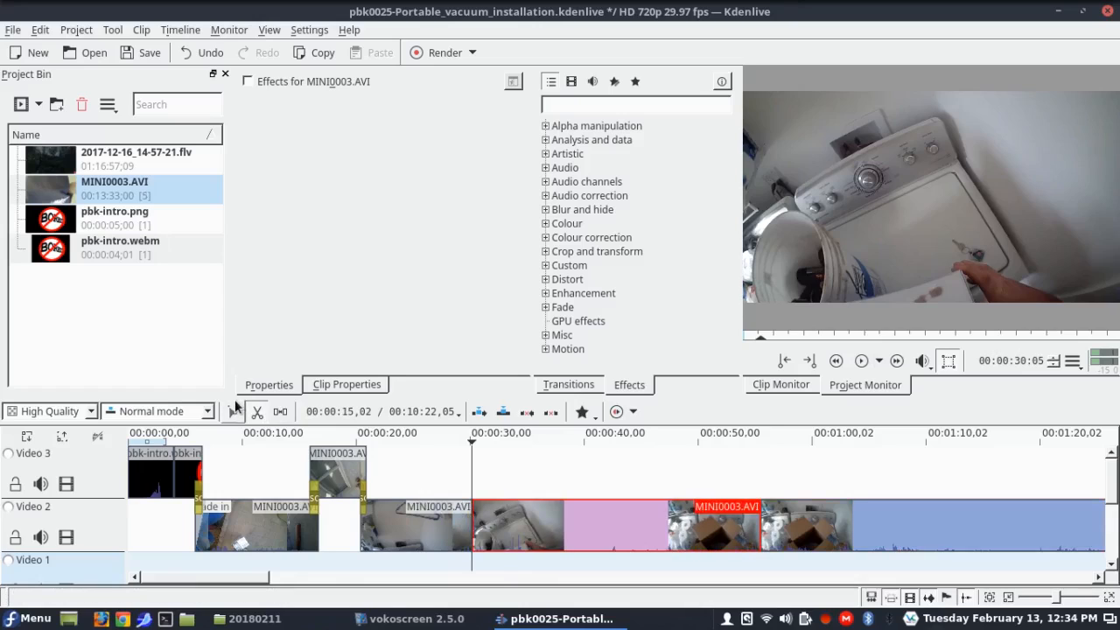
Step: Add the Speed motion effect to the unpacking section between the two cuts on Video 2 and set it to 400%
right_click(608, 513)
mouse_move(700, 481)
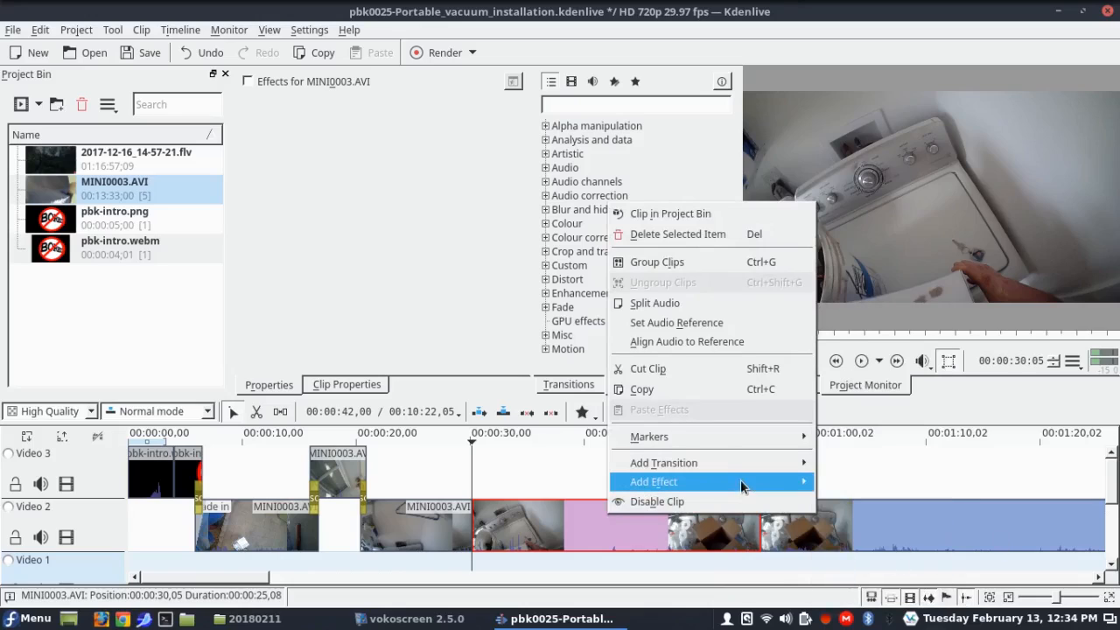
mouse_move(740, 479)
mouse_move(850, 601)
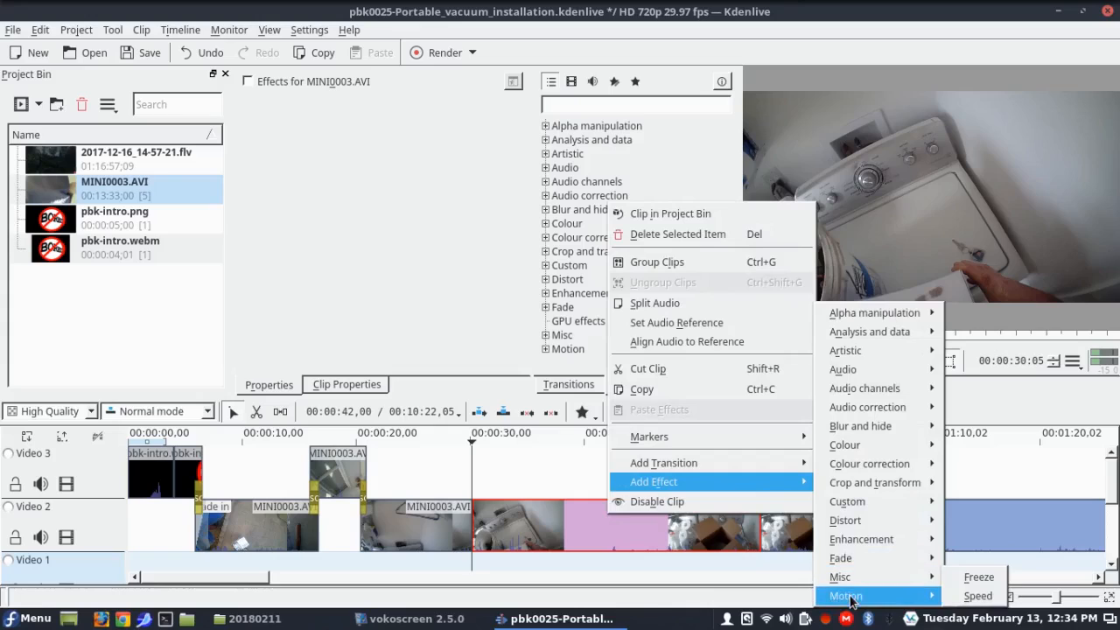
click(972, 596)
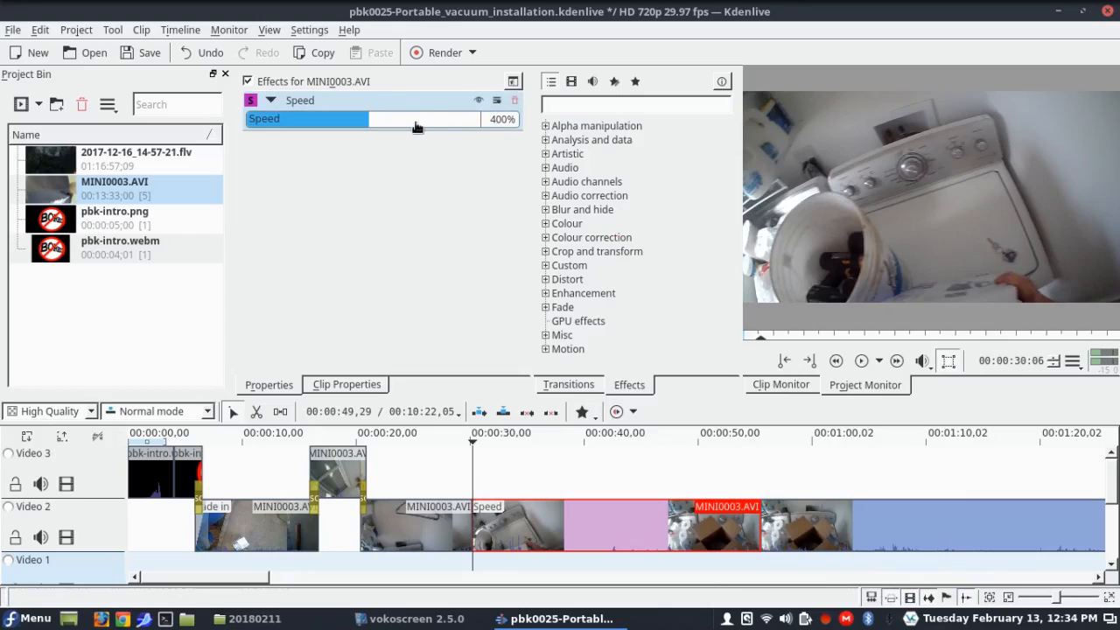
Step: Move the remaining MINI0003.AVI footage up against the sped-up section at 00:00:36,14 and play back the result from 00:00:28,09
drag(866, 536, 653, 531)
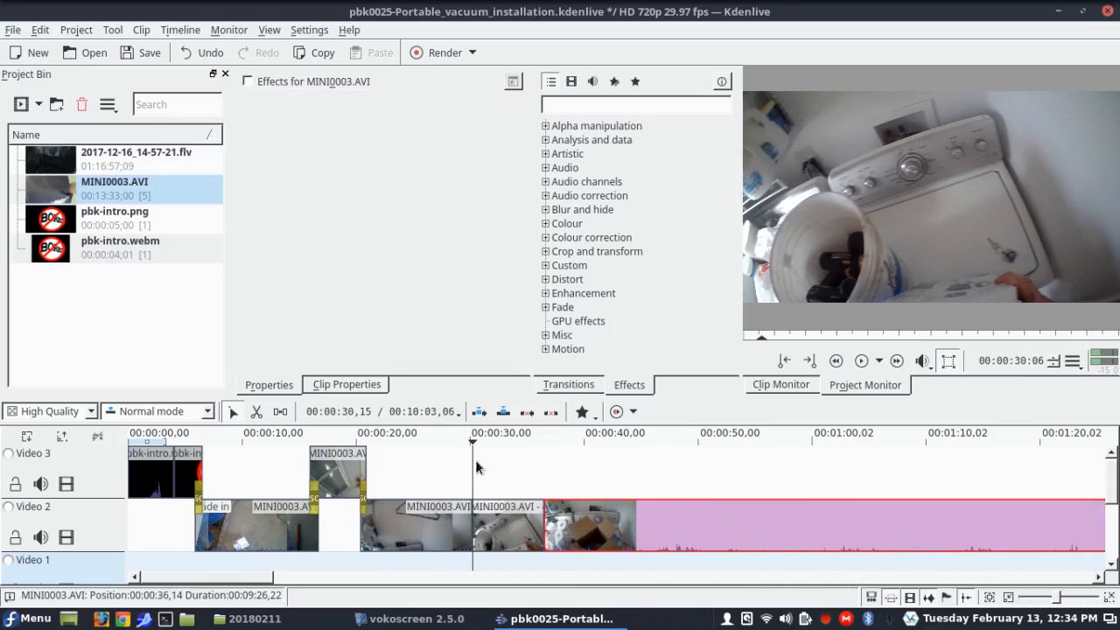
click(450, 430)
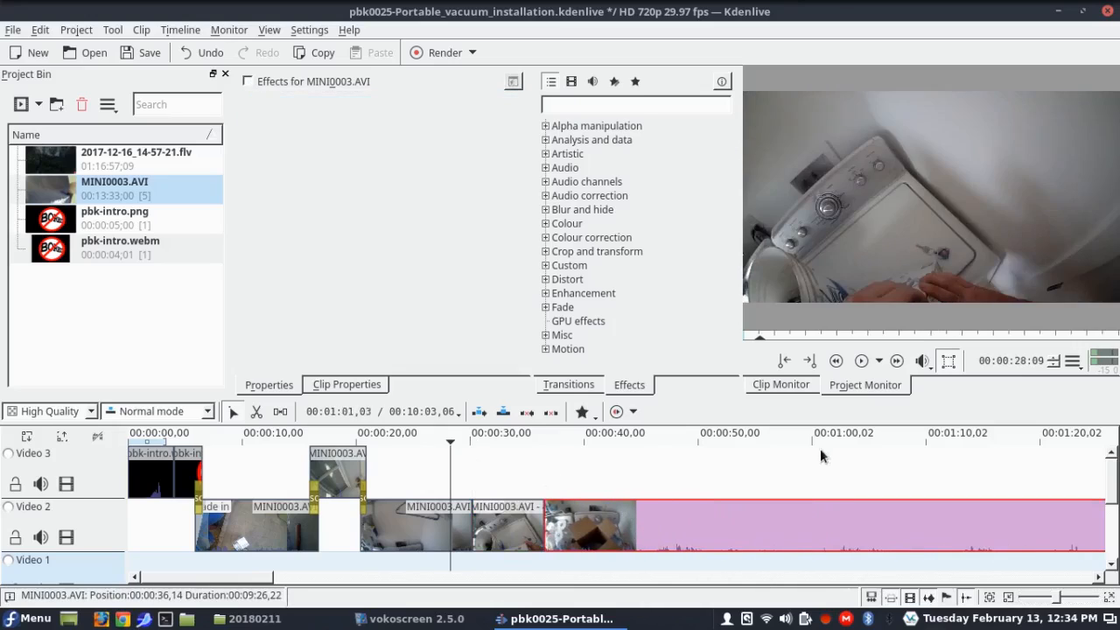
click(861, 361)
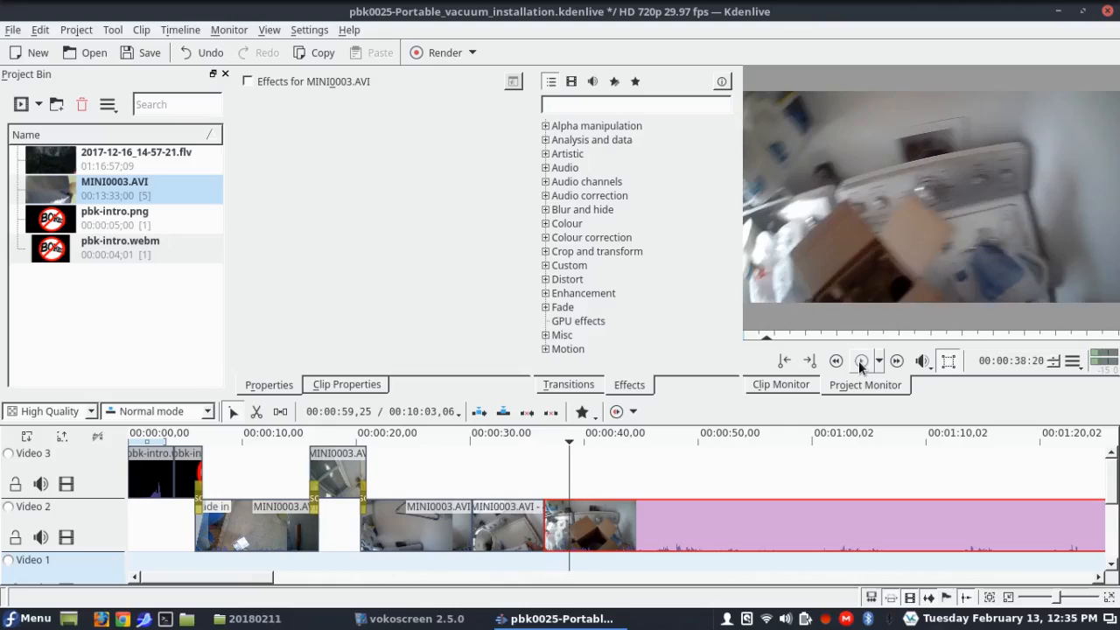
Step: Add the Mute audio correction effect to the 400% unpacking section on Video 2
click(528, 532)
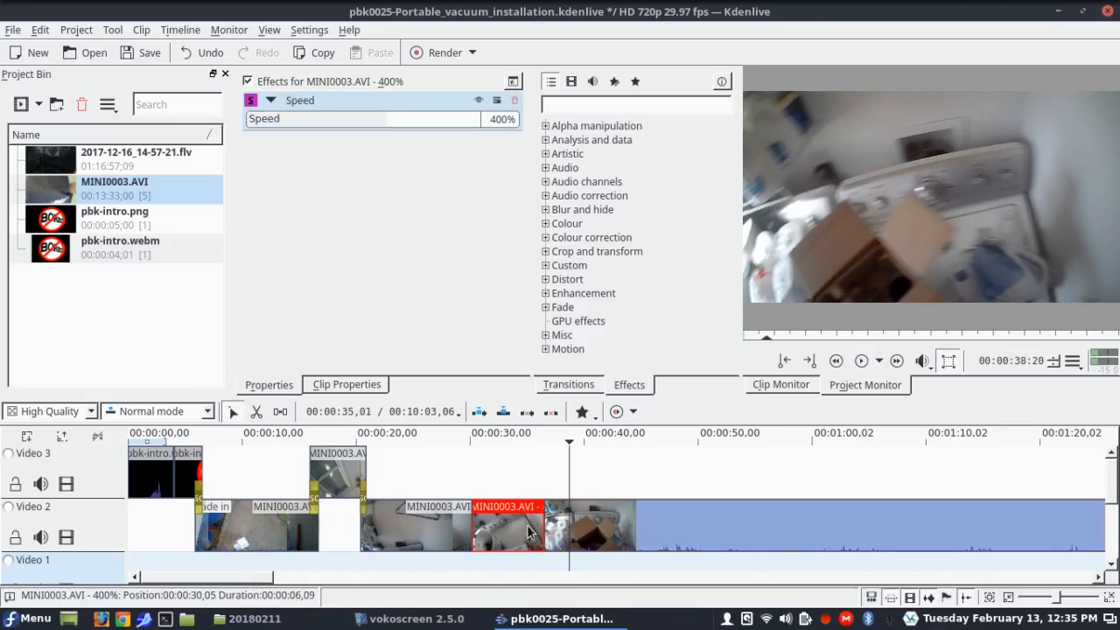
right_click(528, 533)
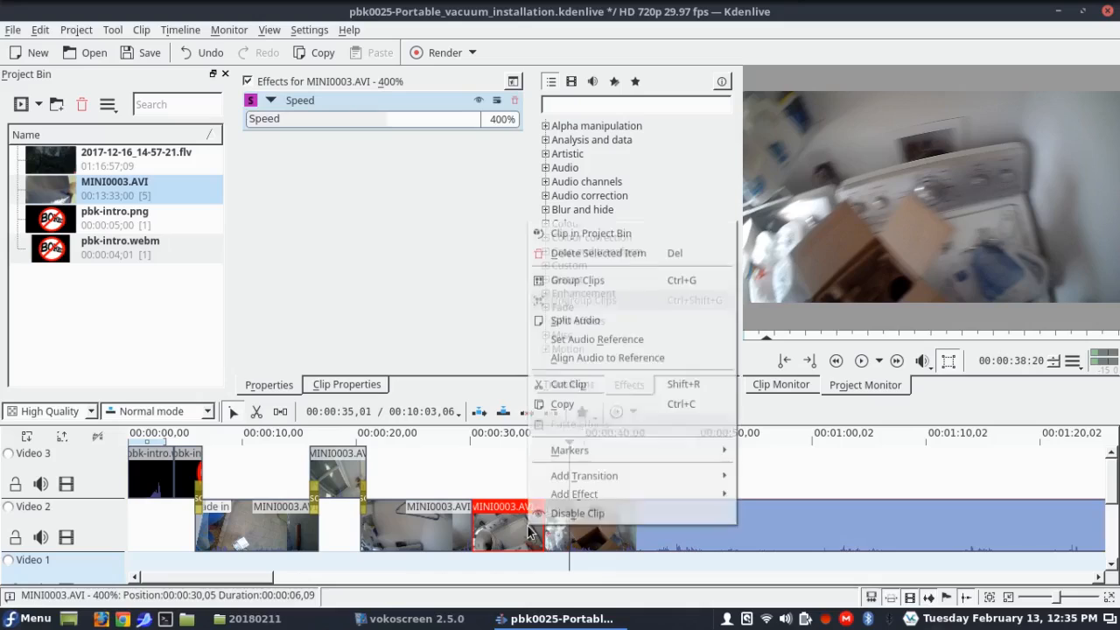
mouse_move(604, 497)
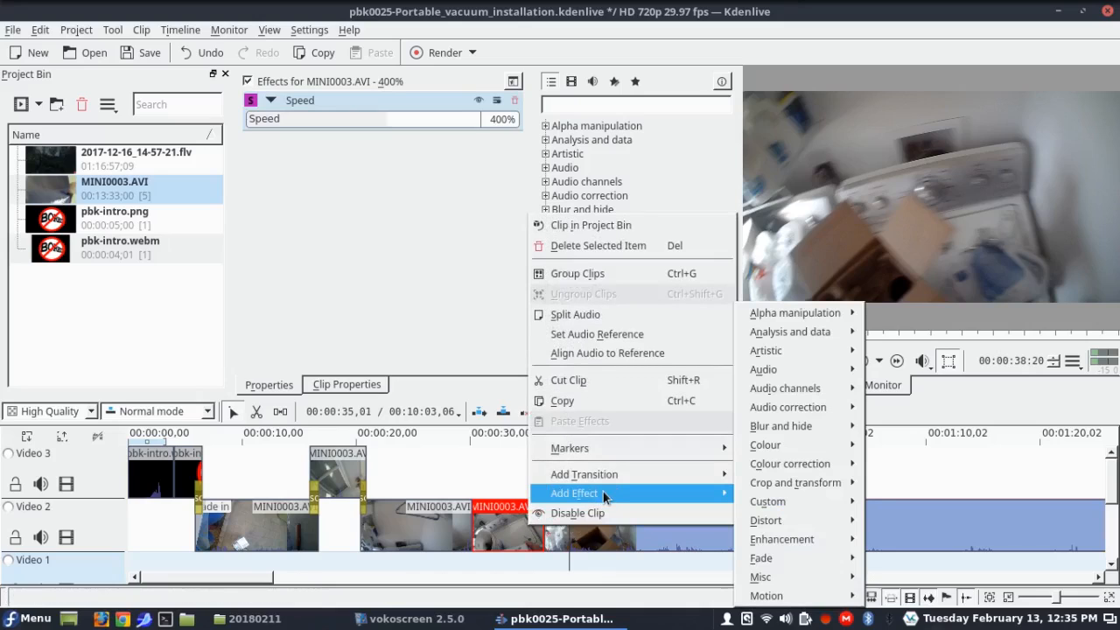
mouse_move(811, 371)
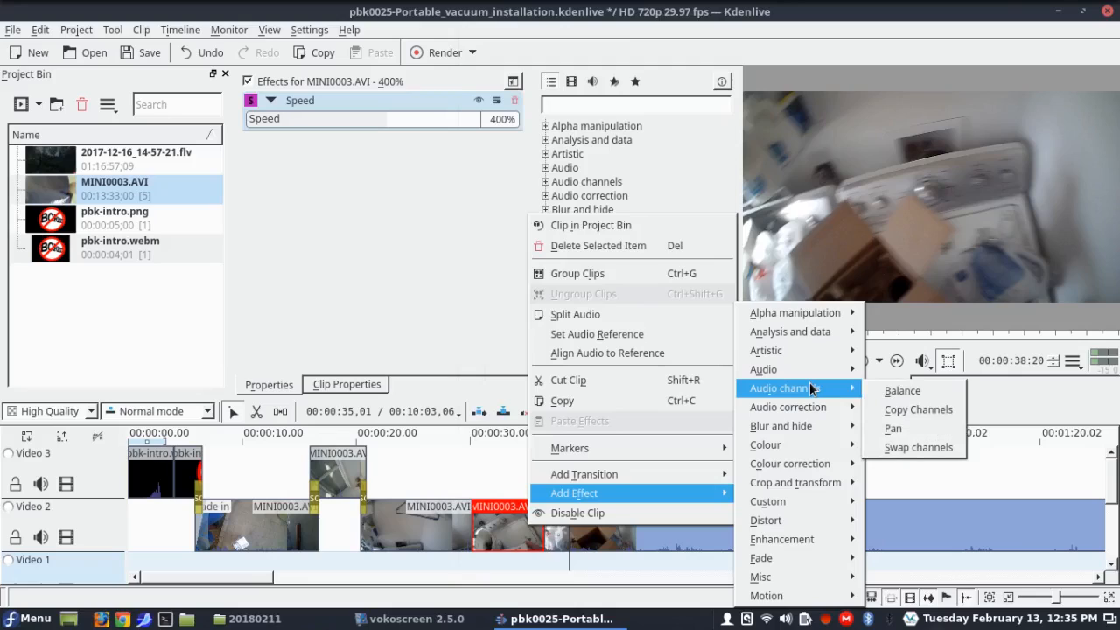
mouse_move(807, 411)
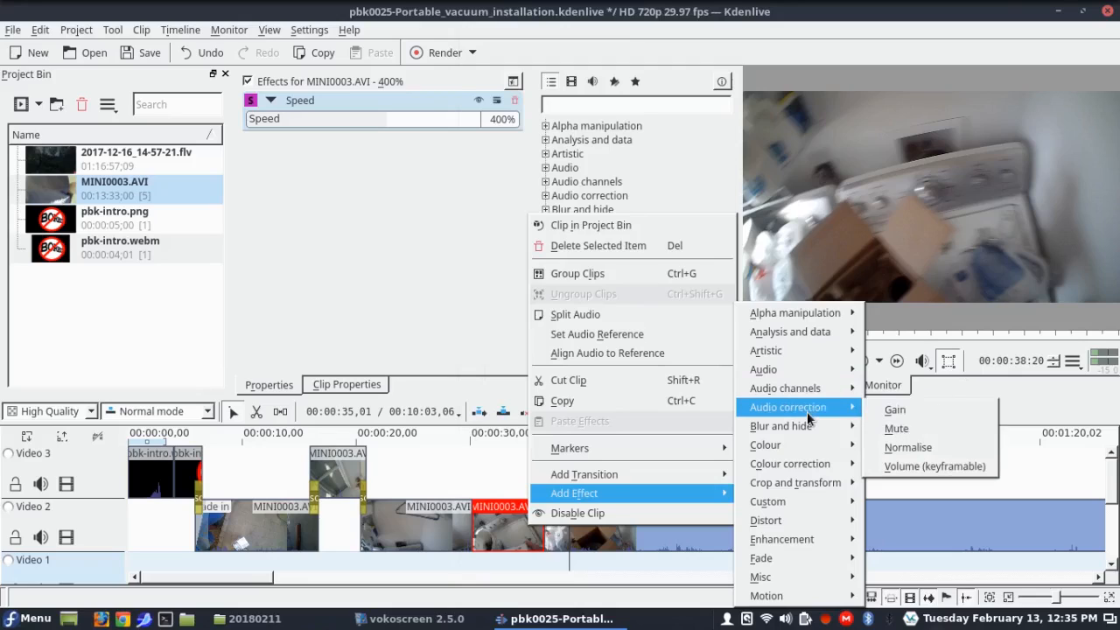
click(884, 431)
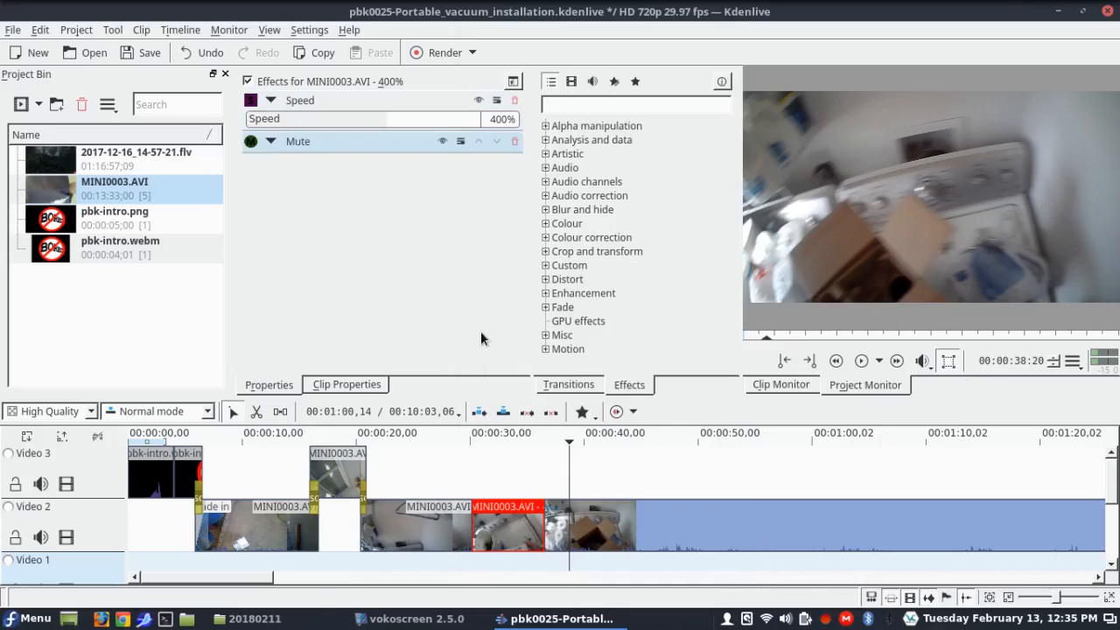
Step: Play back the remaining footage, find where the vacuum is held up by the door, and cut MINI0003.AVI on Video 2 at 00:02:17,23
click(455, 442)
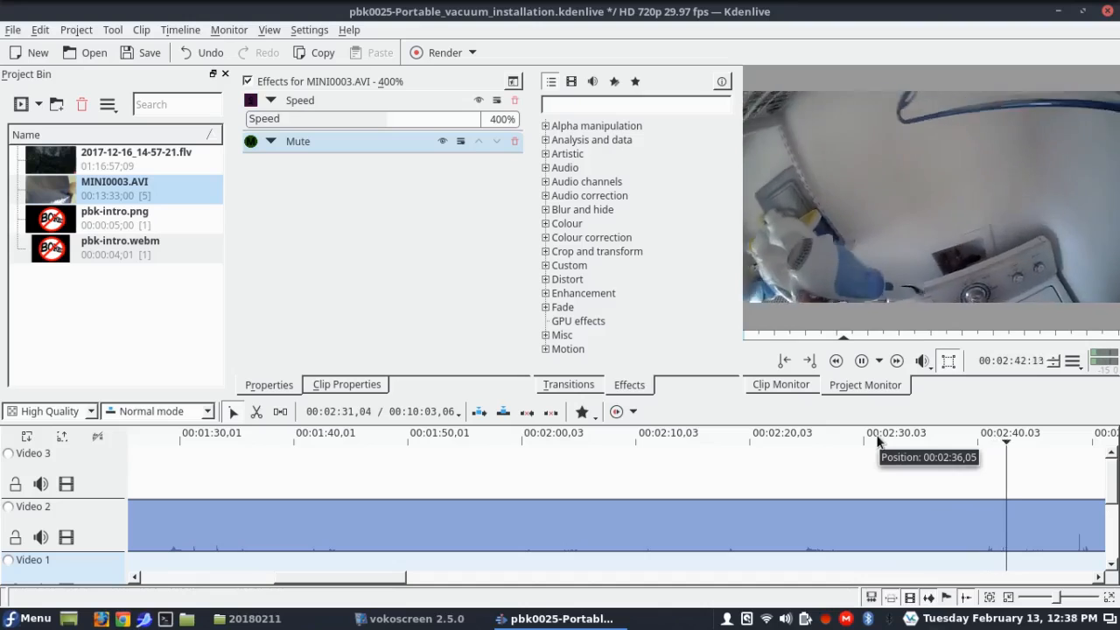
click(744, 441)
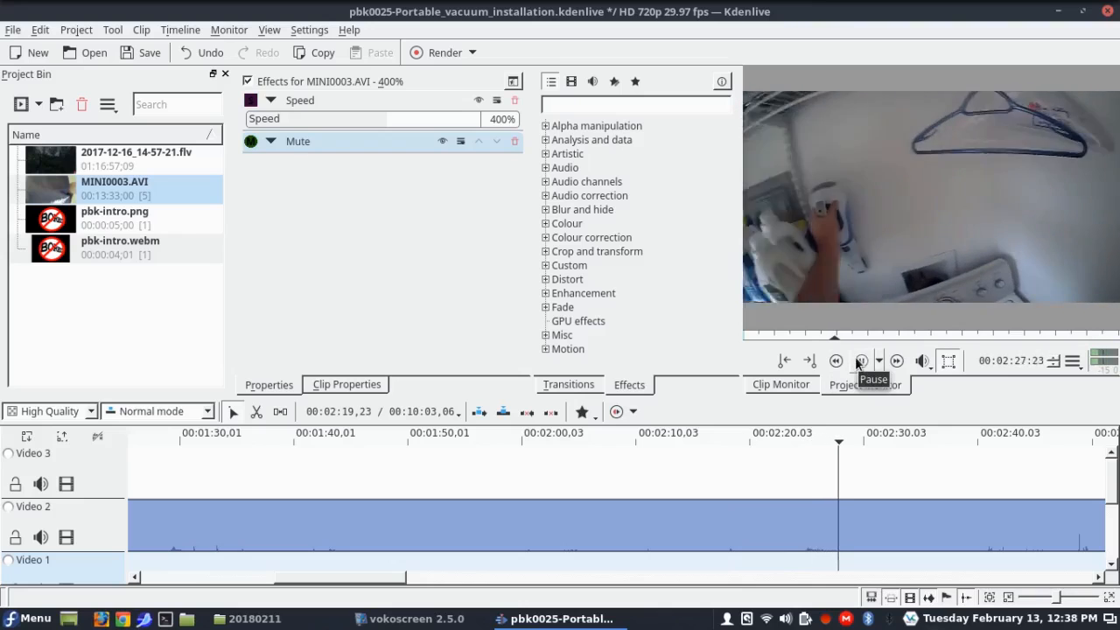
click(860, 362)
click(736, 433)
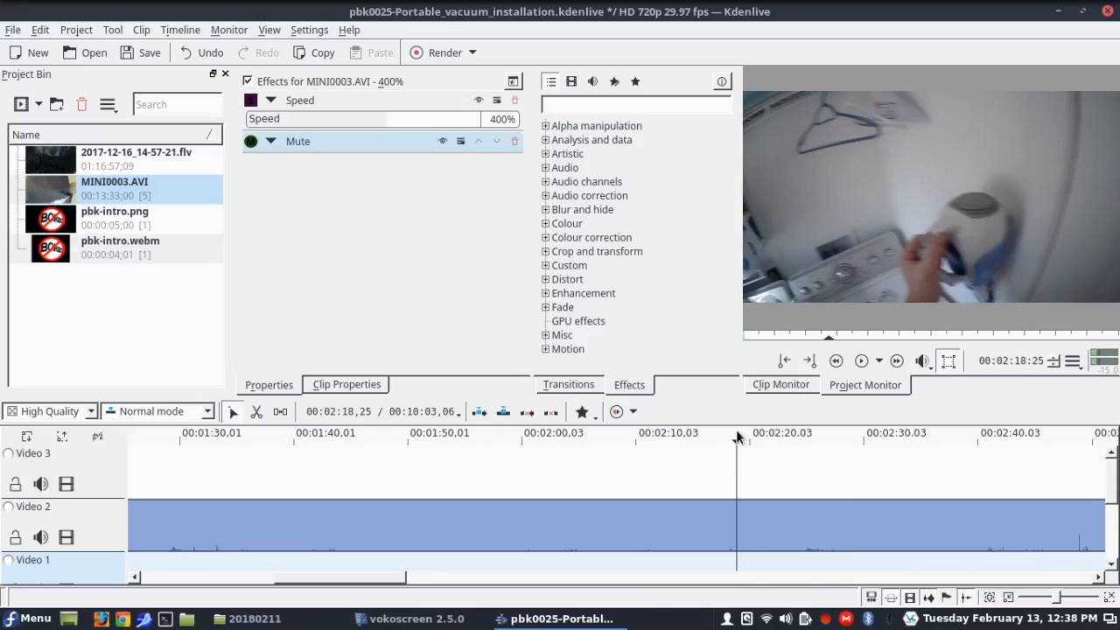
click(716, 433)
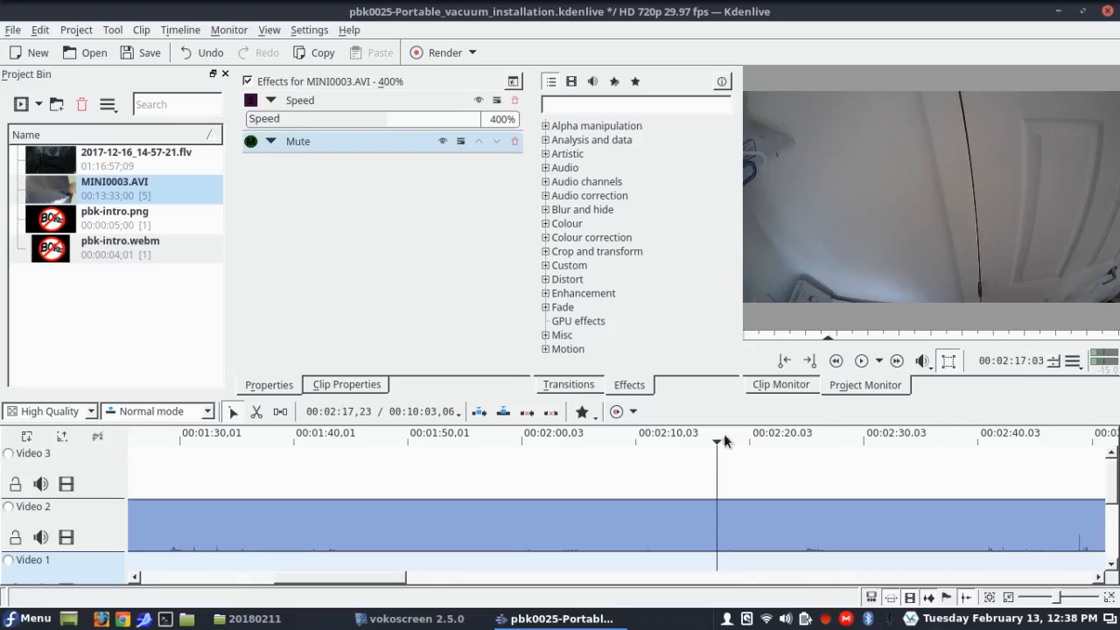
click(723, 433)
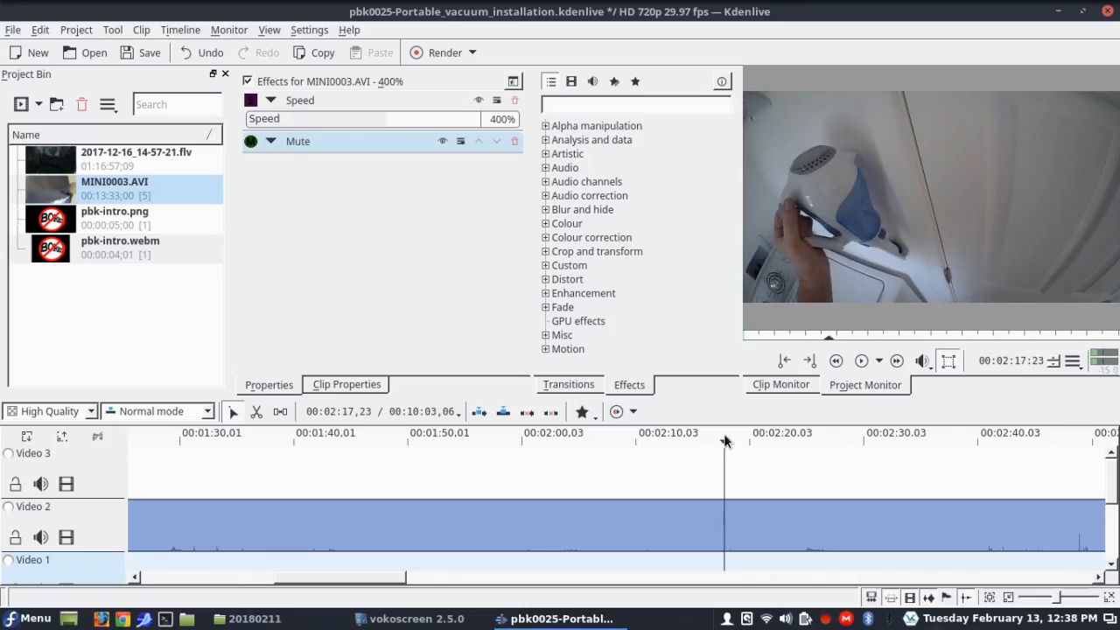
click(259, 412)
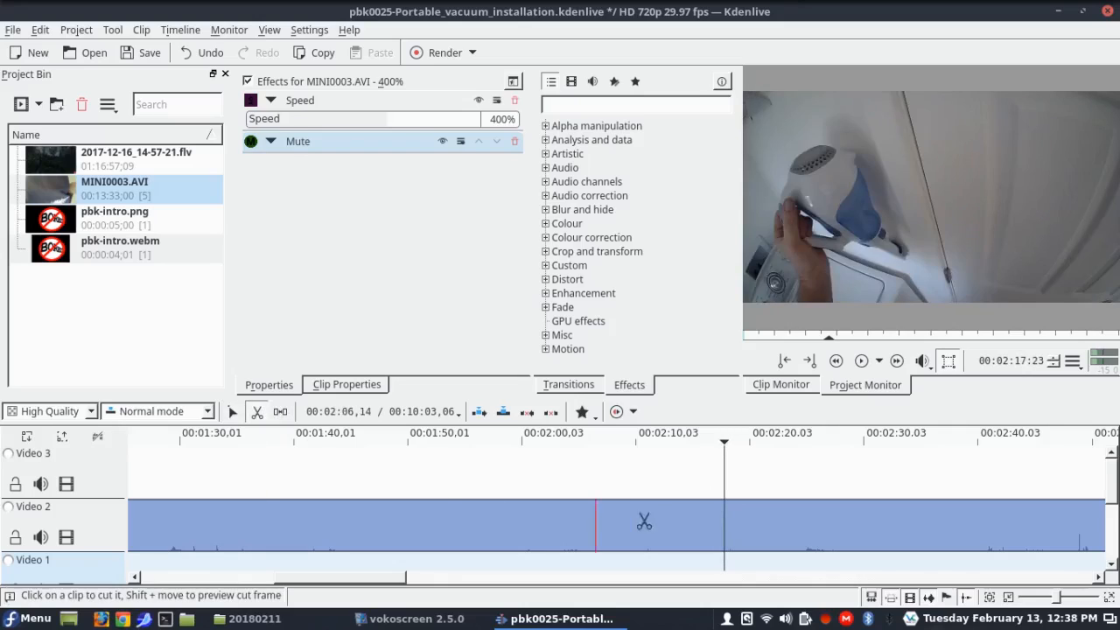
click(726, 522)
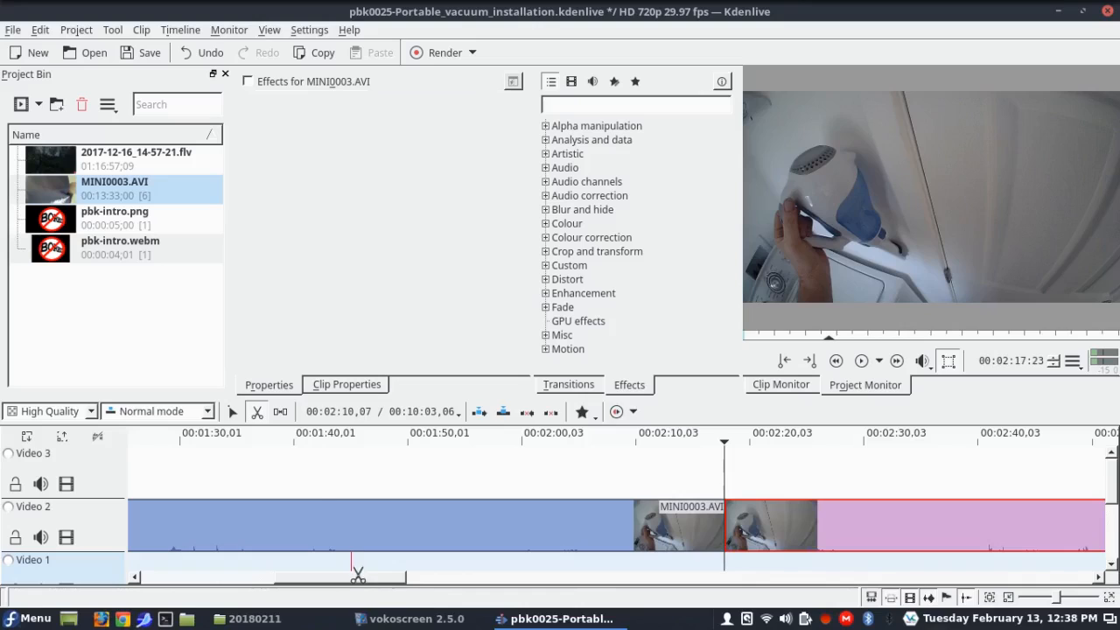
click(231, 412)
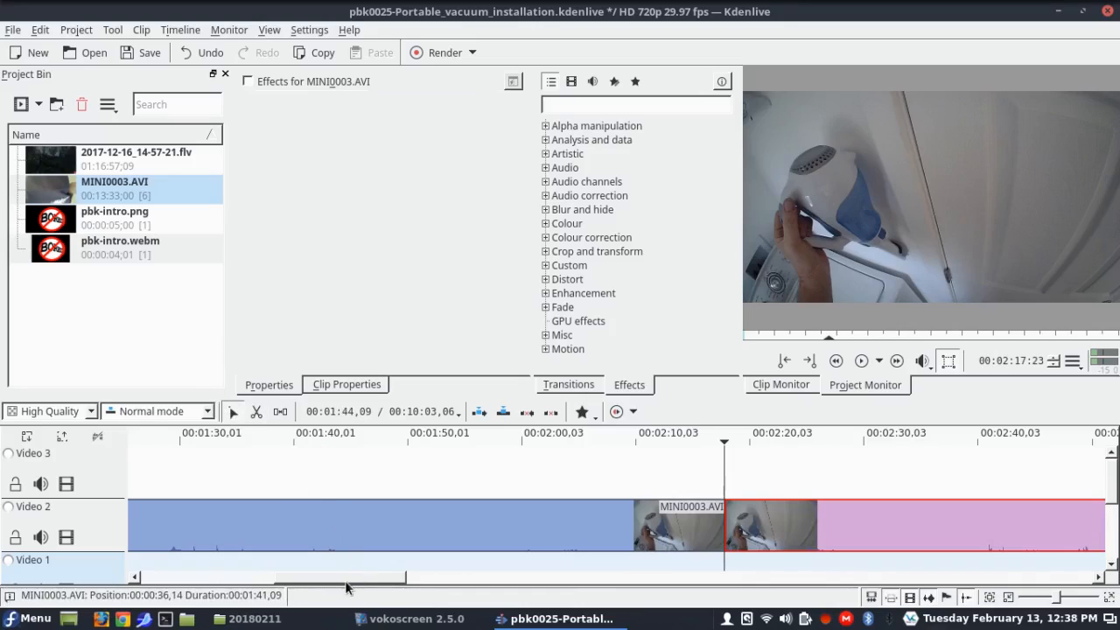
Step: Play the footage after the sped-up unpacking section and cut MINI0003.AVI on Video 2 at 00:01:44,15, where the vacuum is held up
drag(344, 586, 236, 586)
click(360, 463)
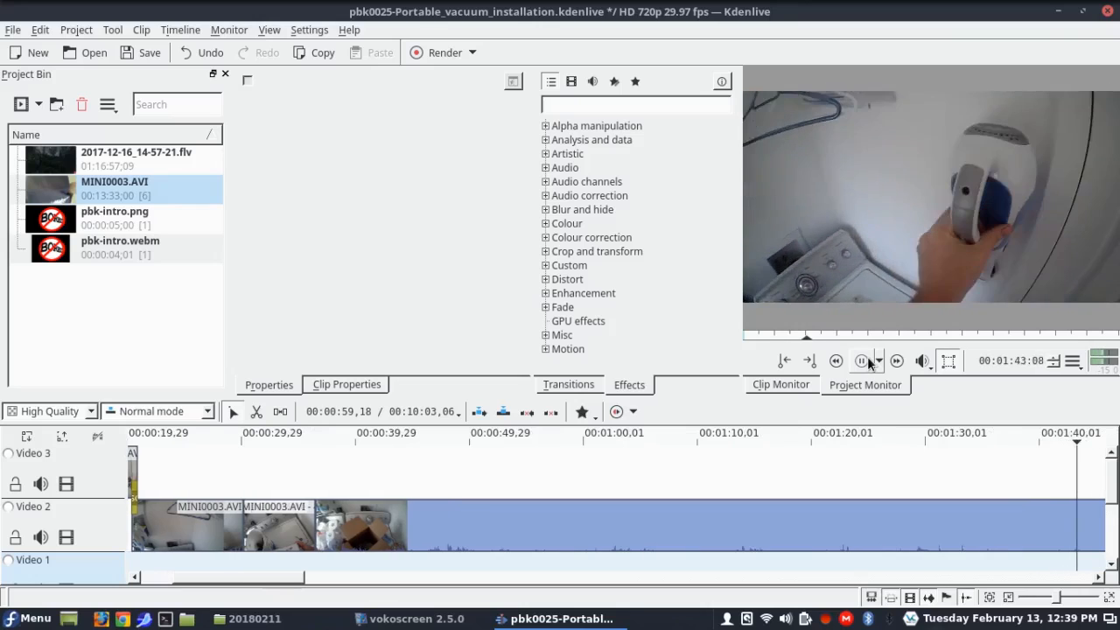
click(867, 356)
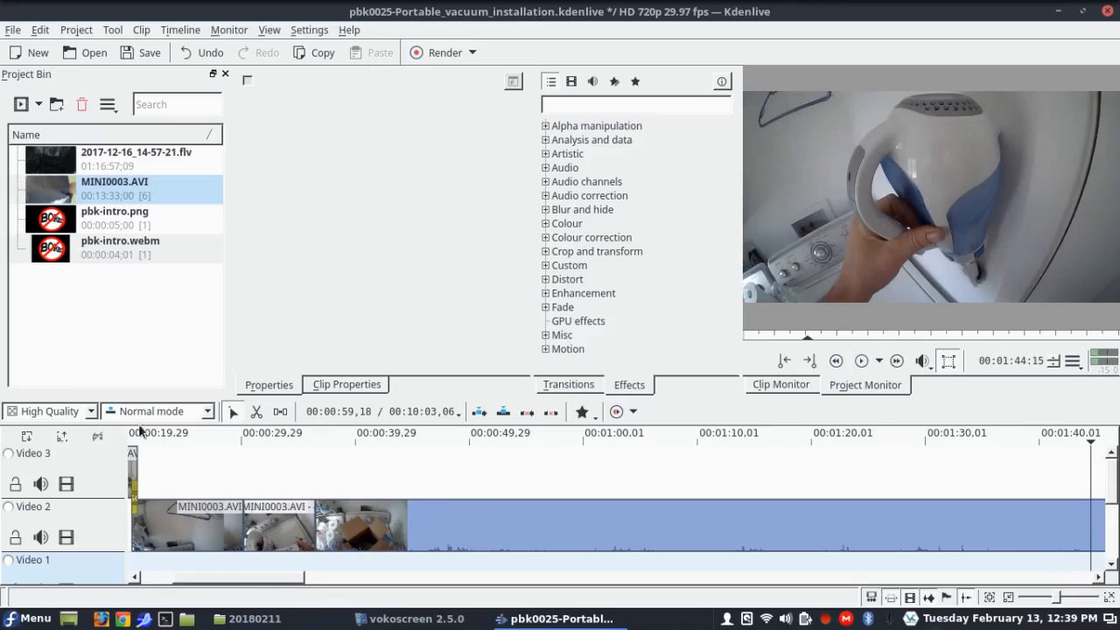
click(257, 417)
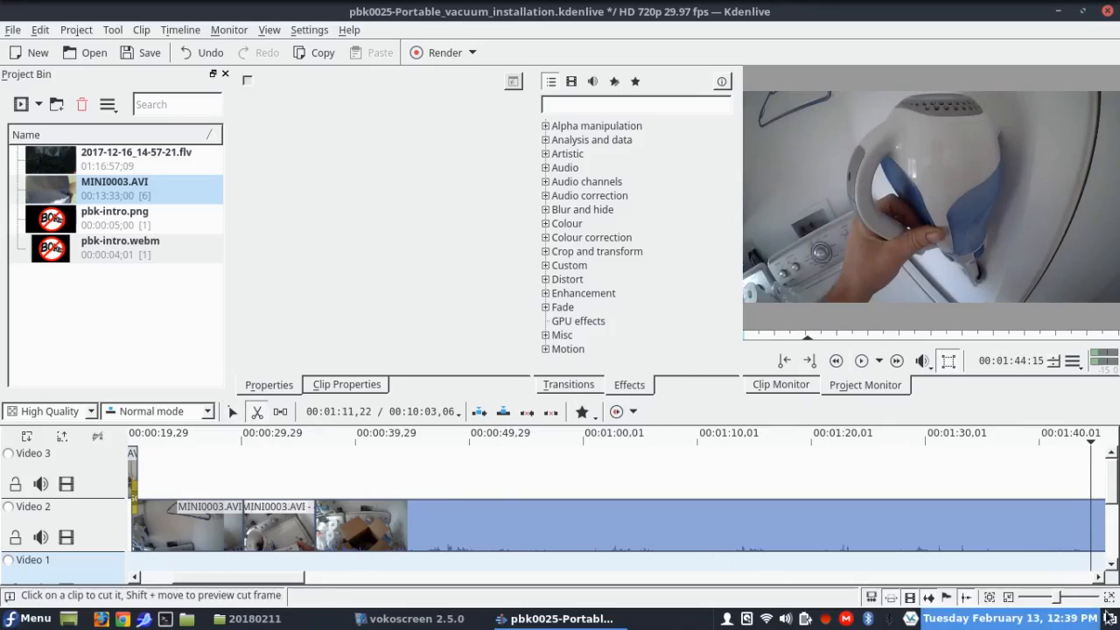
click(1091, 518)
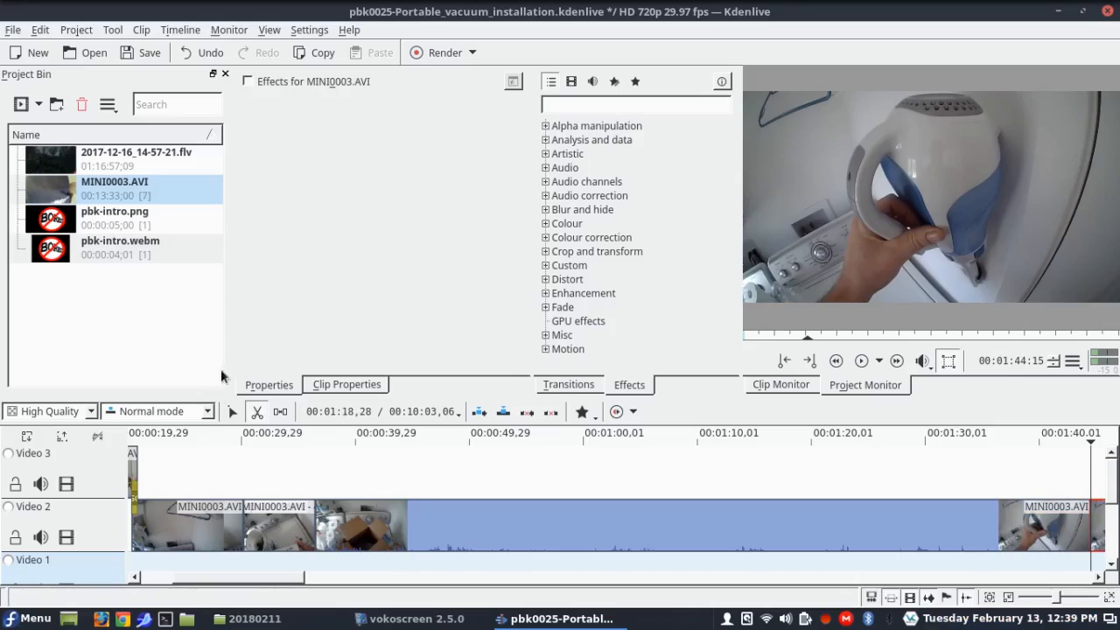
click(232, 413)
Step: Delete the MINI0003.AVI section between the two new cuts on Video 2 and remove the empty space it leaves
key(Delete)
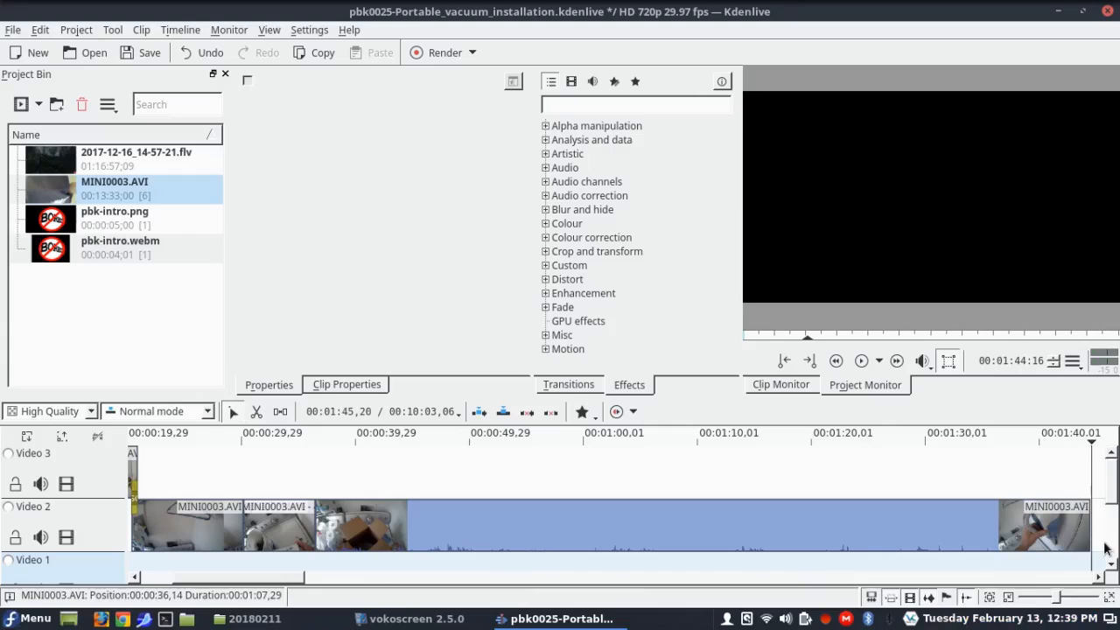
right_click(1101, 544)
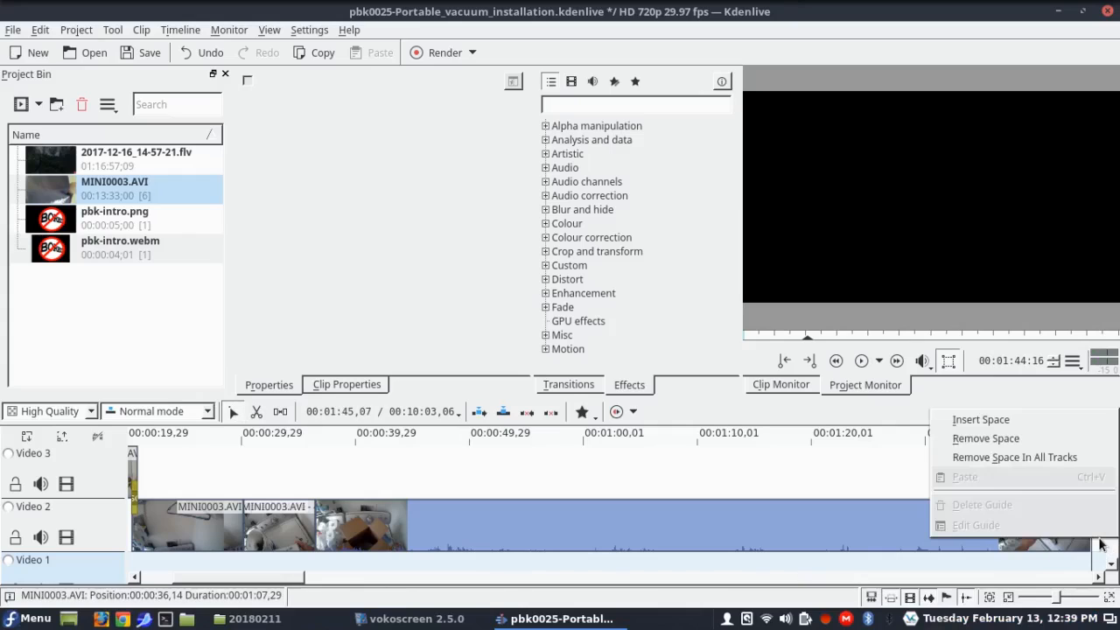
click(1073, 439)
Step: Move the remaining footage to Video 3 at 00:01:43,23, overlapping the Video 2 clip's end, and join them with a Dissolve transition
drag(1100, 535, 994, 464)
right_click(994, 464)
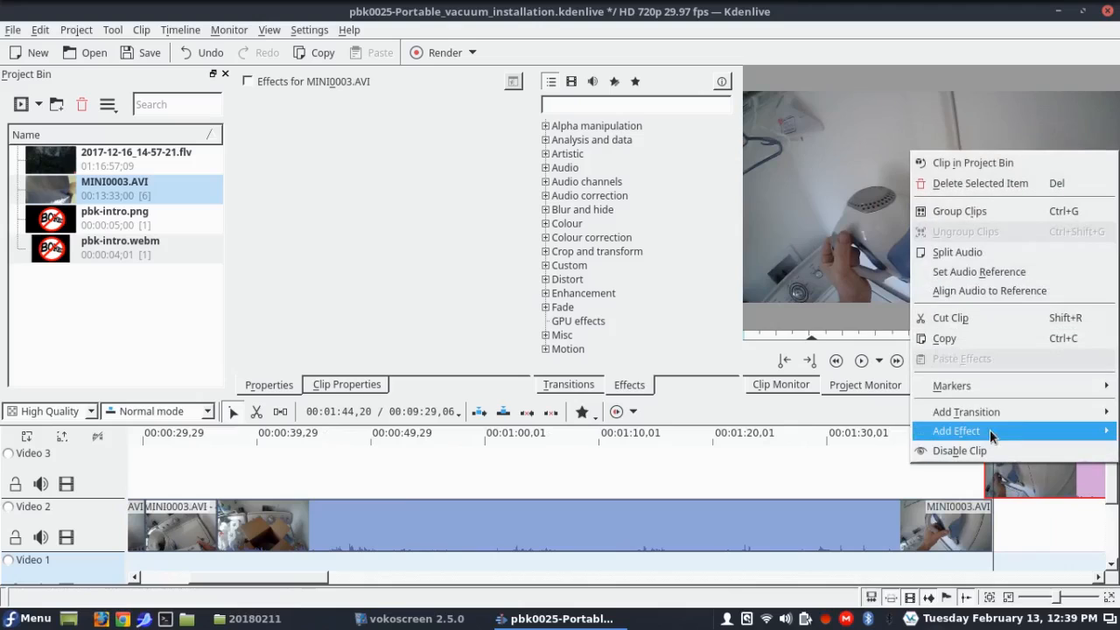
mouse_move(989, 414)
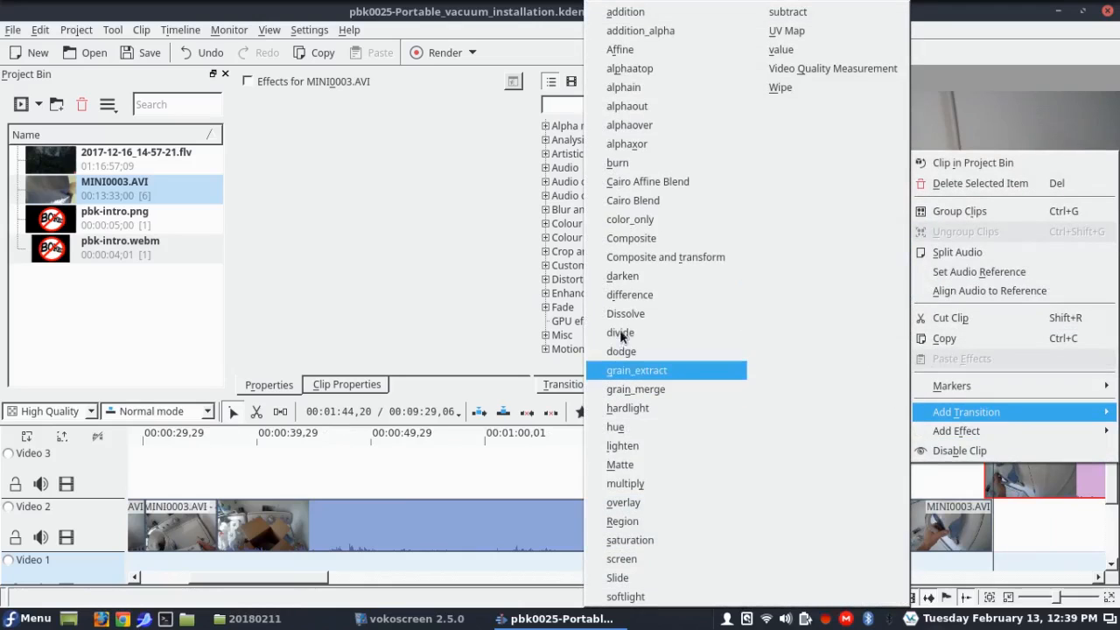
click(625, 313)
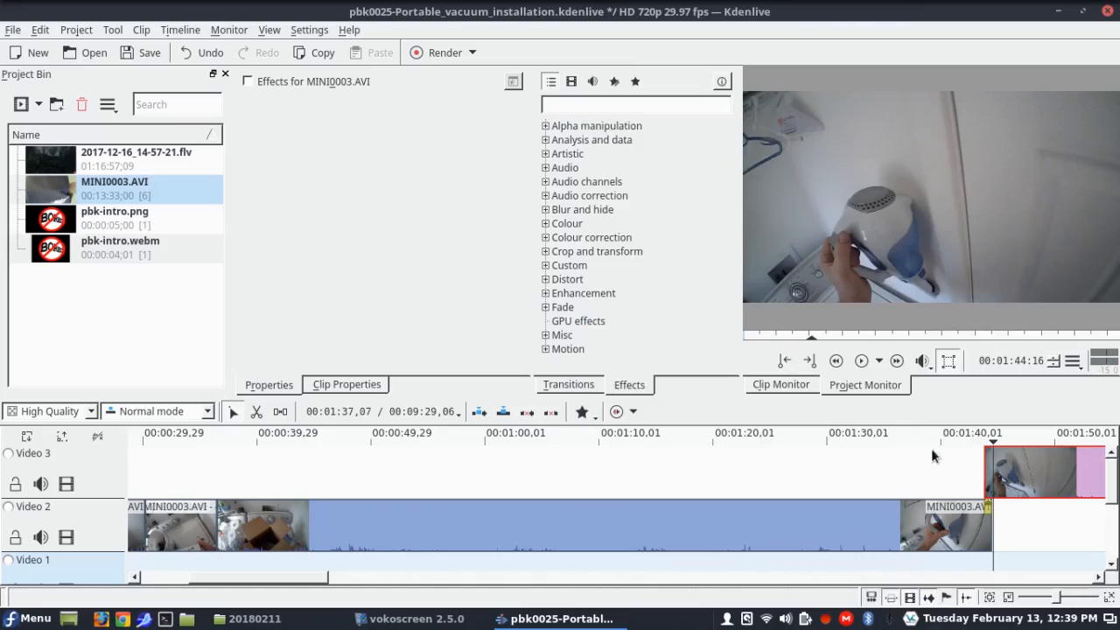
click(938, 436)
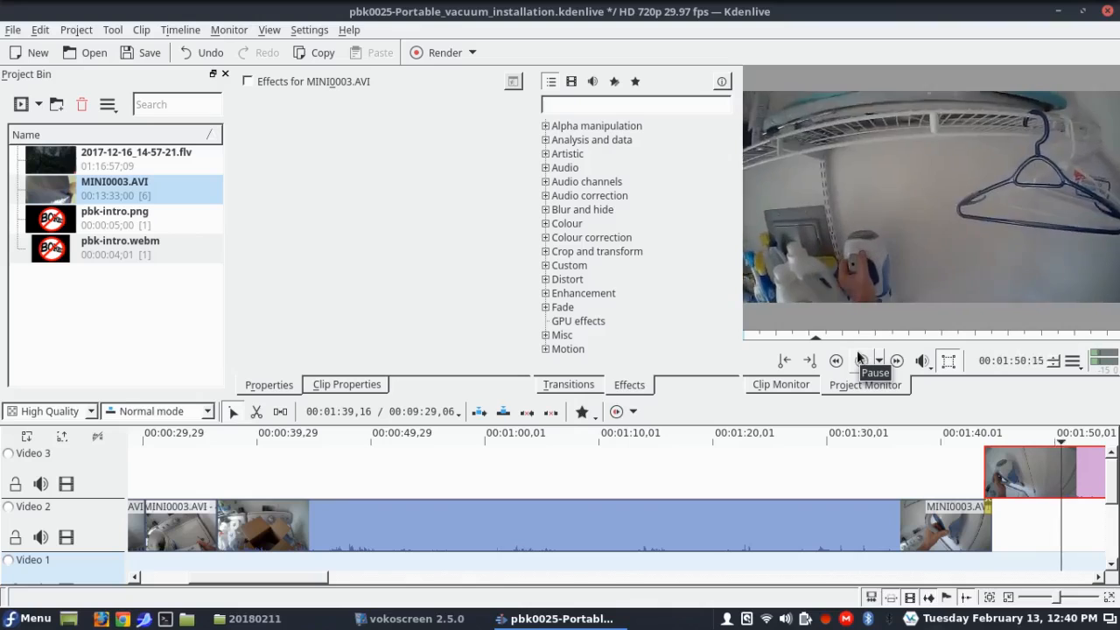
click(863, 364)
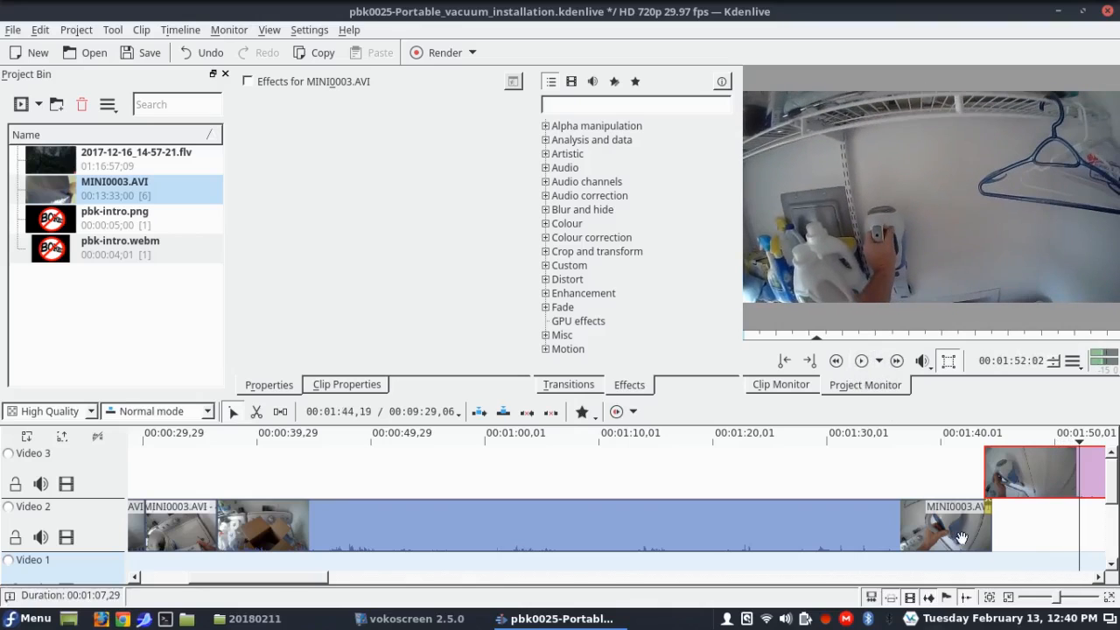
Step: Add a Fade out effect to the Video 2 clip ending at the dissolve and set its duration to 00:00:01,00
click(987, 538)
right_click(987, 538)
mouse_move(973, 502)
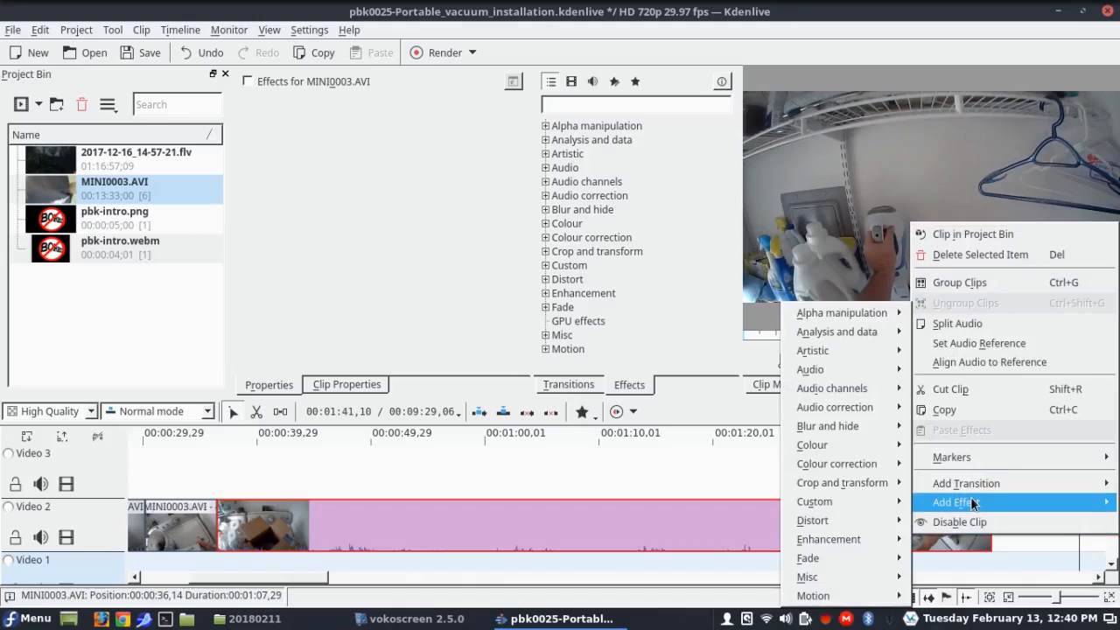
mouse_move(836, 555)
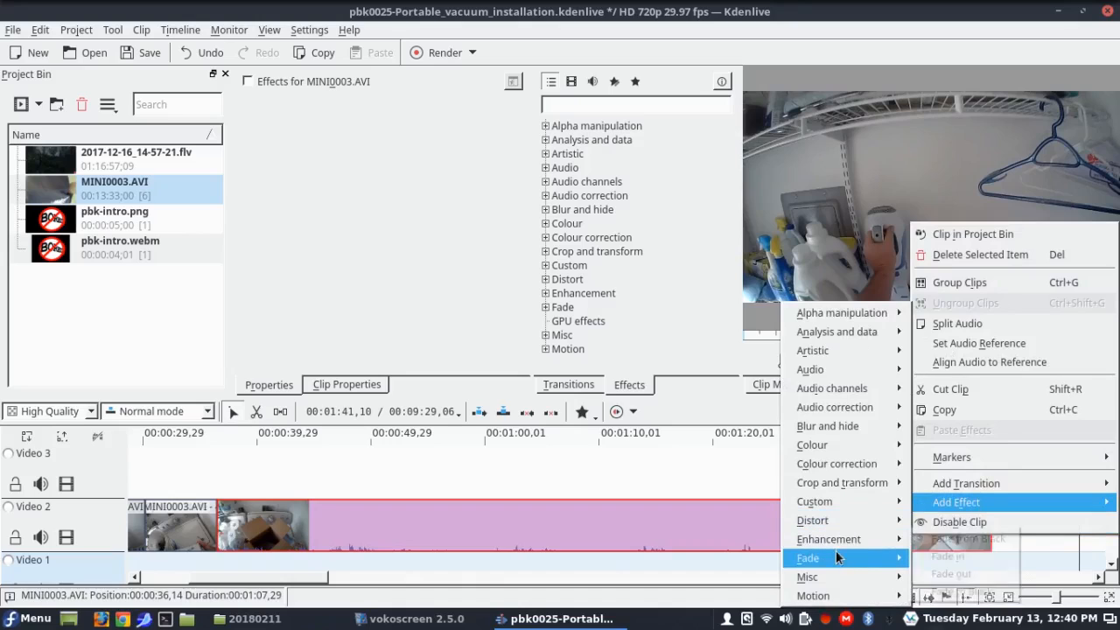
click(952, 574)
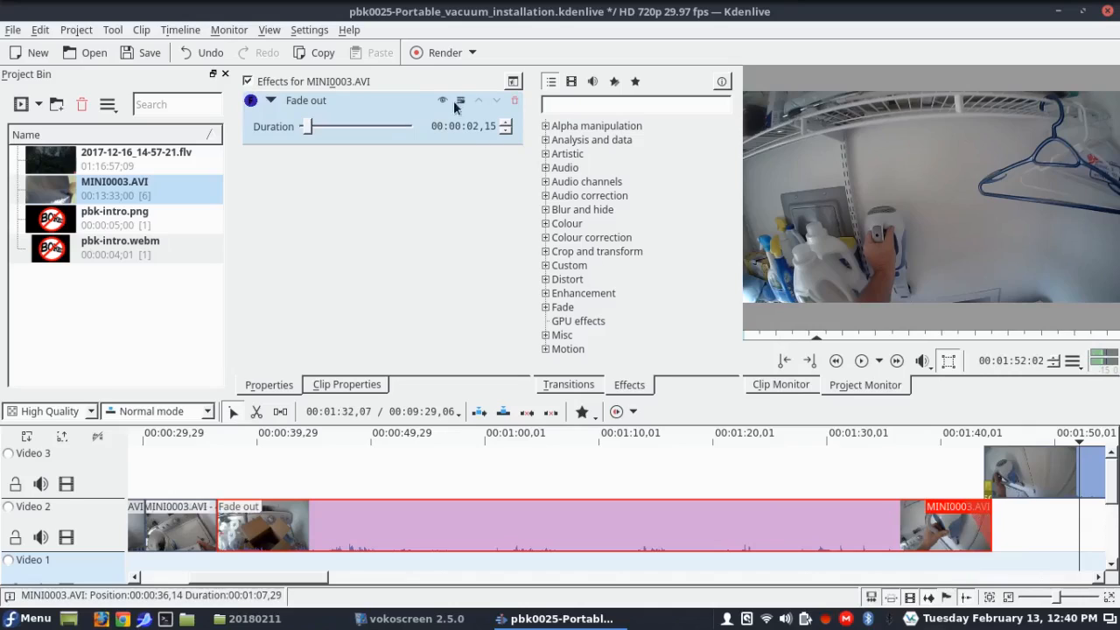
drag(487, 130, 556, 147)
key(Return)
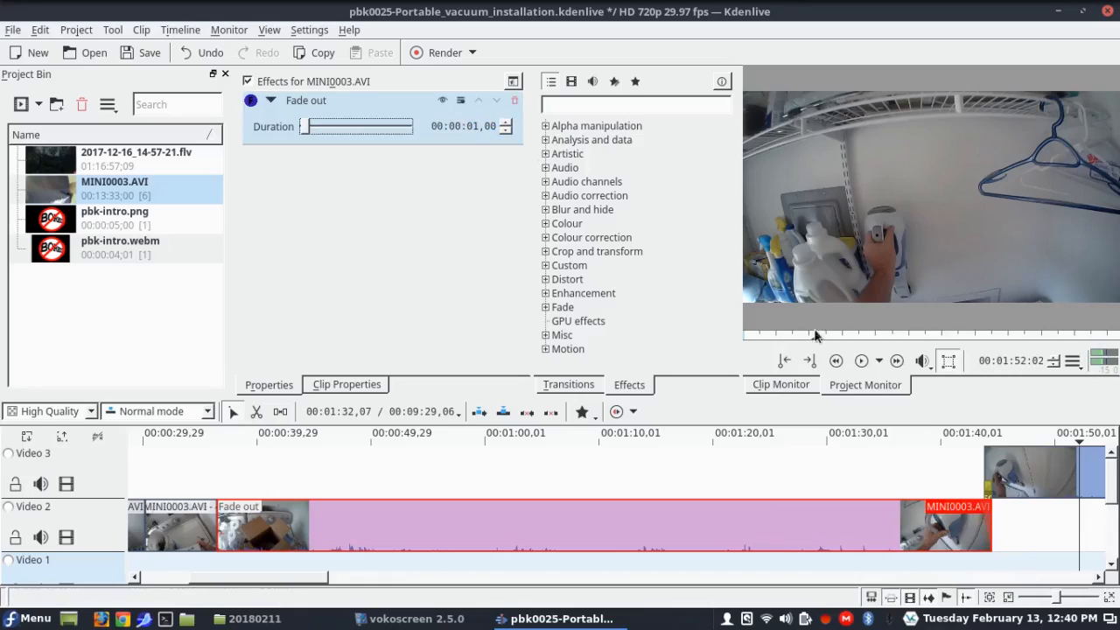
Step: Add a Fade in effect with a duration of 00:00:01,00 to the Video 3 clip and play the transition from 00:01:42,04
click(1057, 477)
right_click(1057, 478)
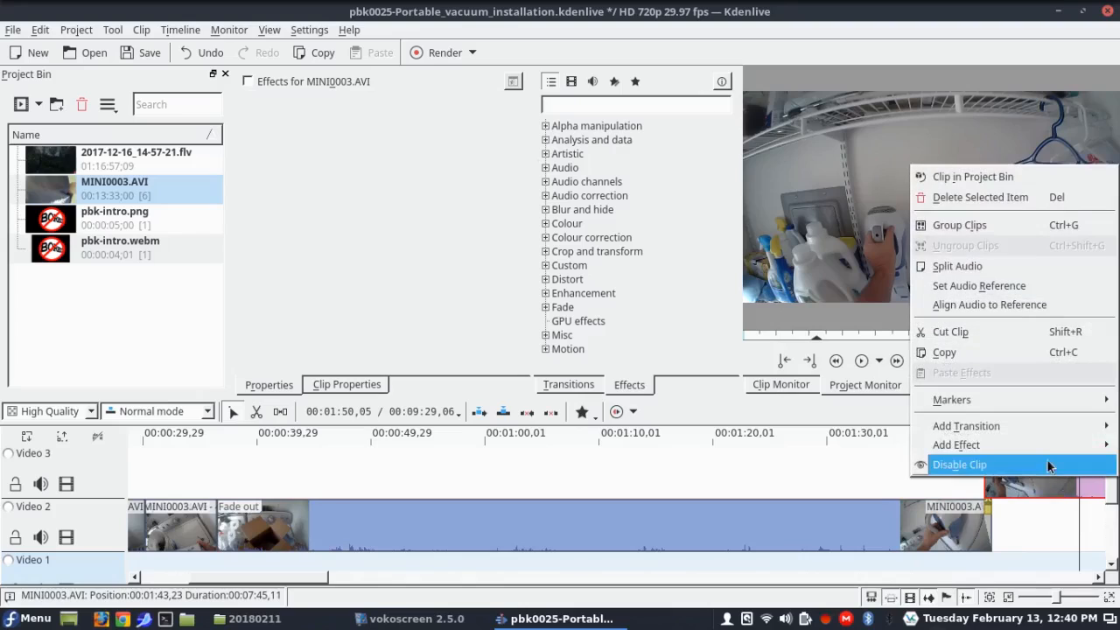
mouse_move(1044, 441)
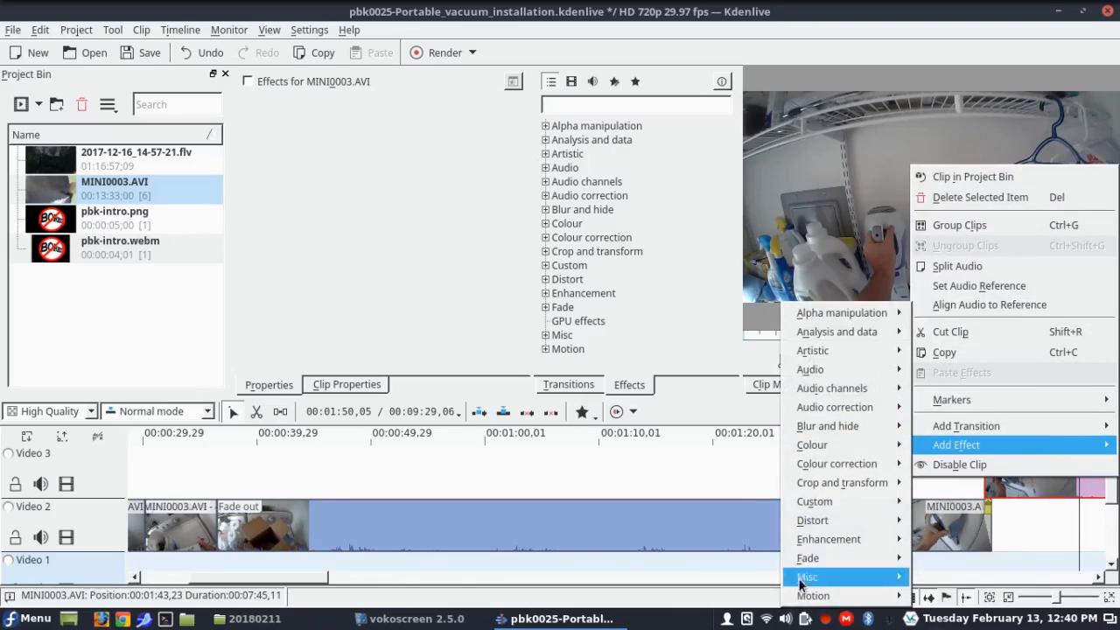
mouse_move(814, 557)
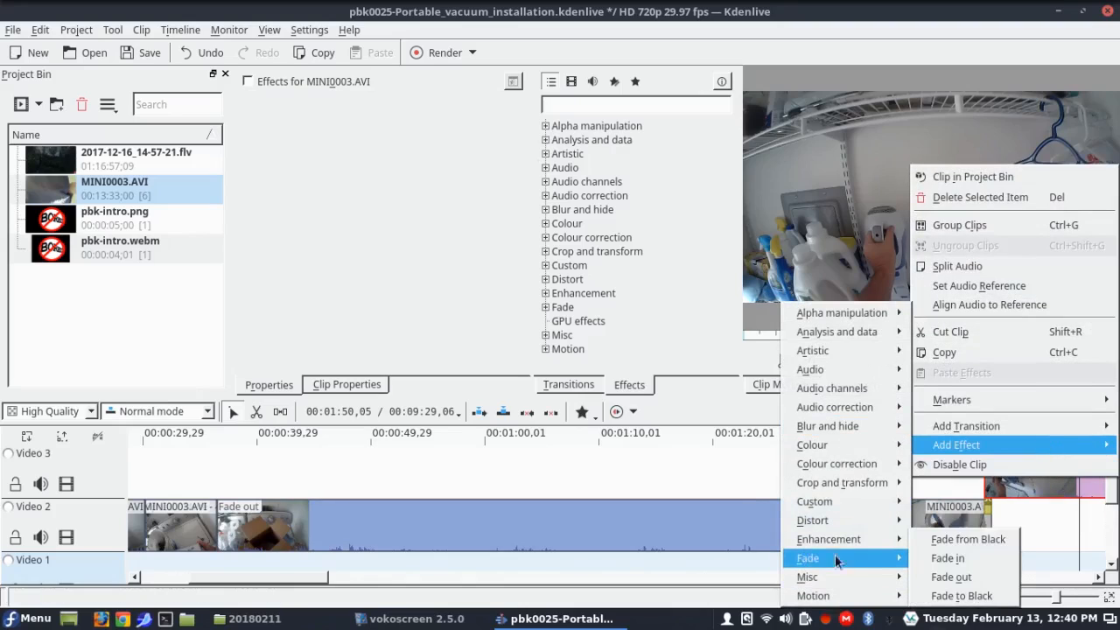
click(947, 560)
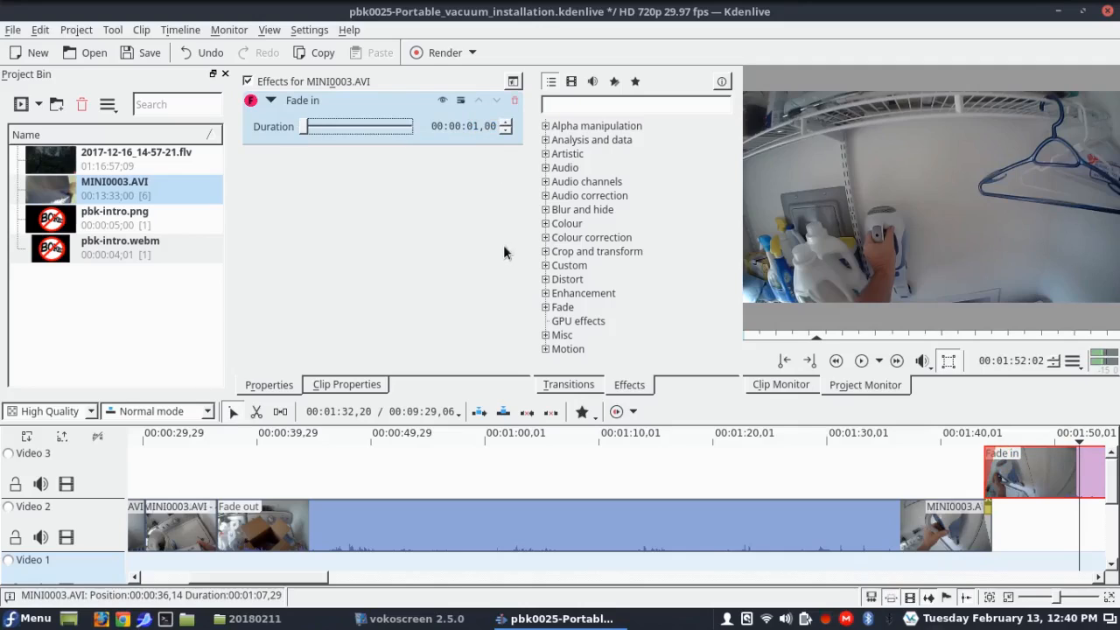
click(966, 435)
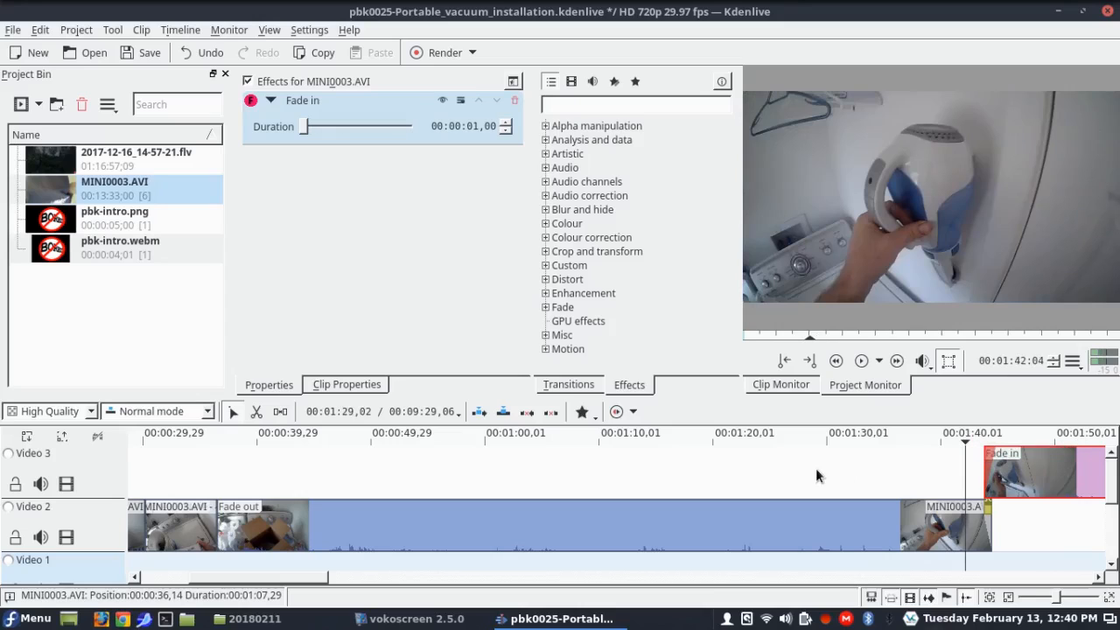
click(865, 361)
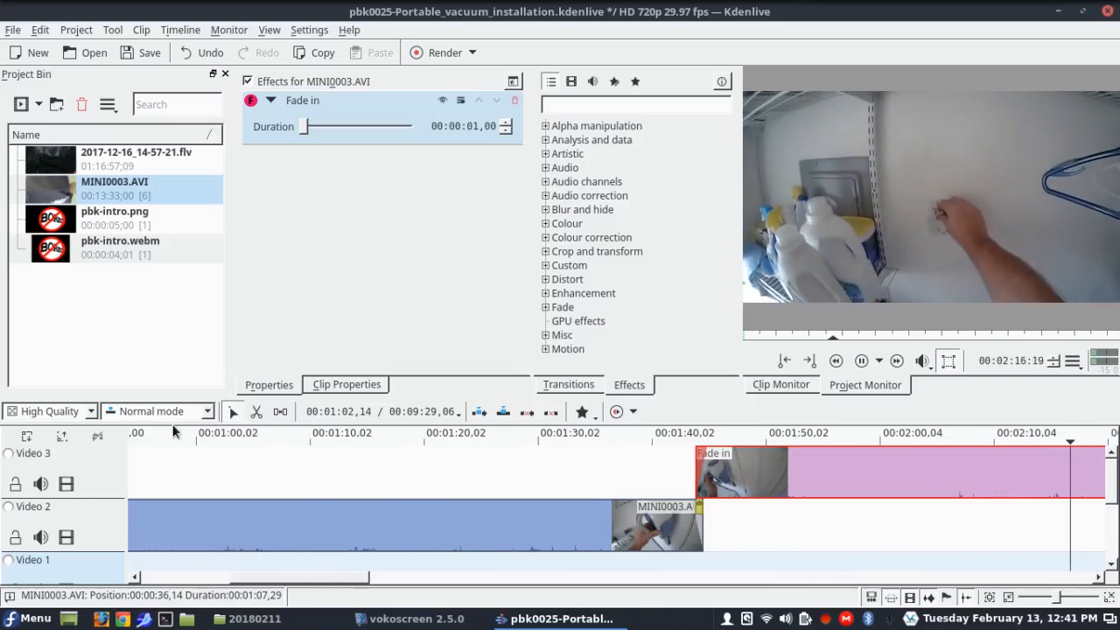
Step: Find where the next unwanted section ends and cut the Video 3 clip at 00:02:02,29
click(862, 361)
click(948, 431)
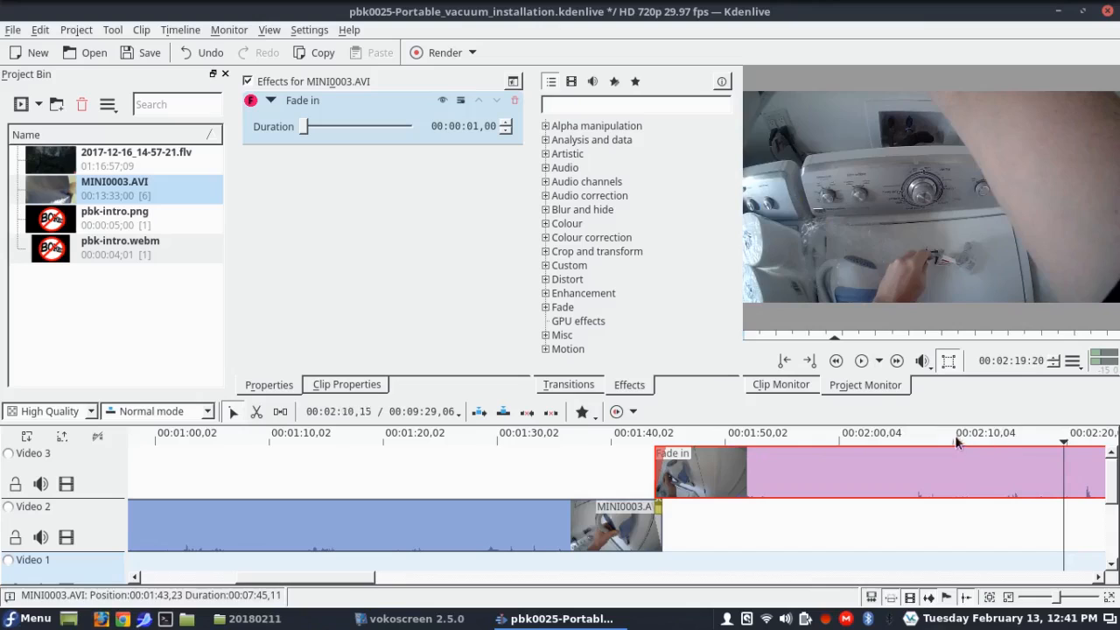
click(861, 362)
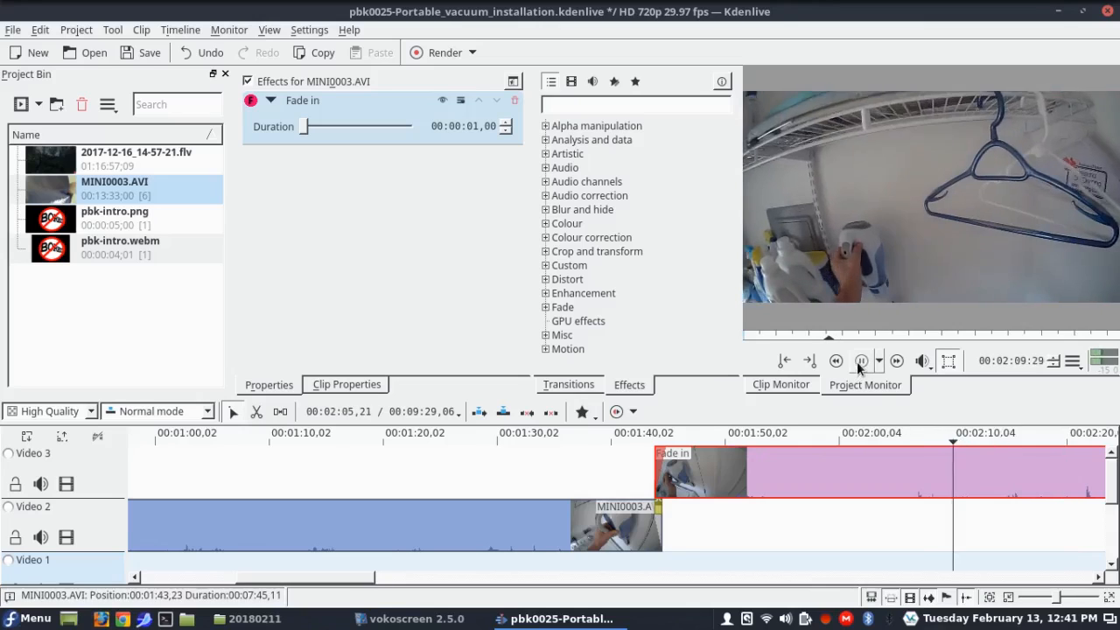
click(901, 433)
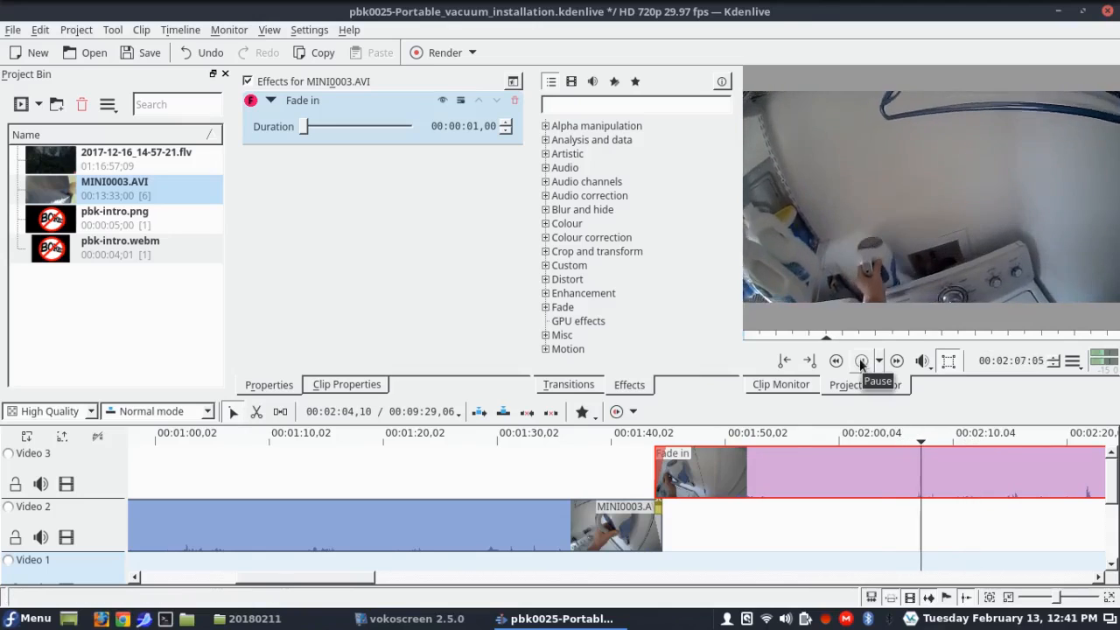
click(862, 435)
key(space)
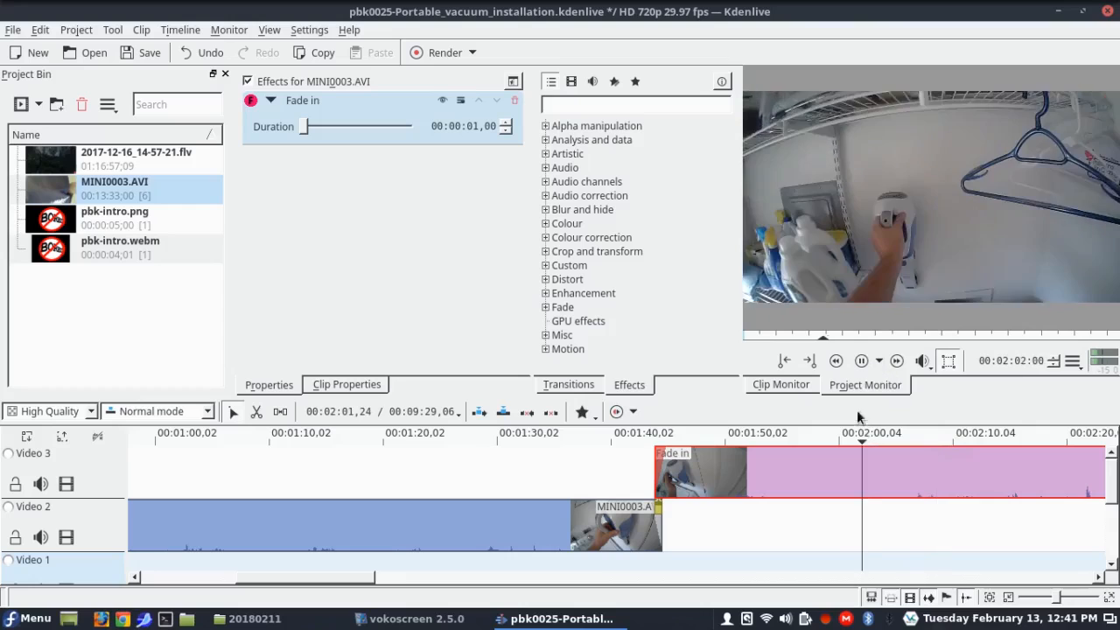
click(258, 413)
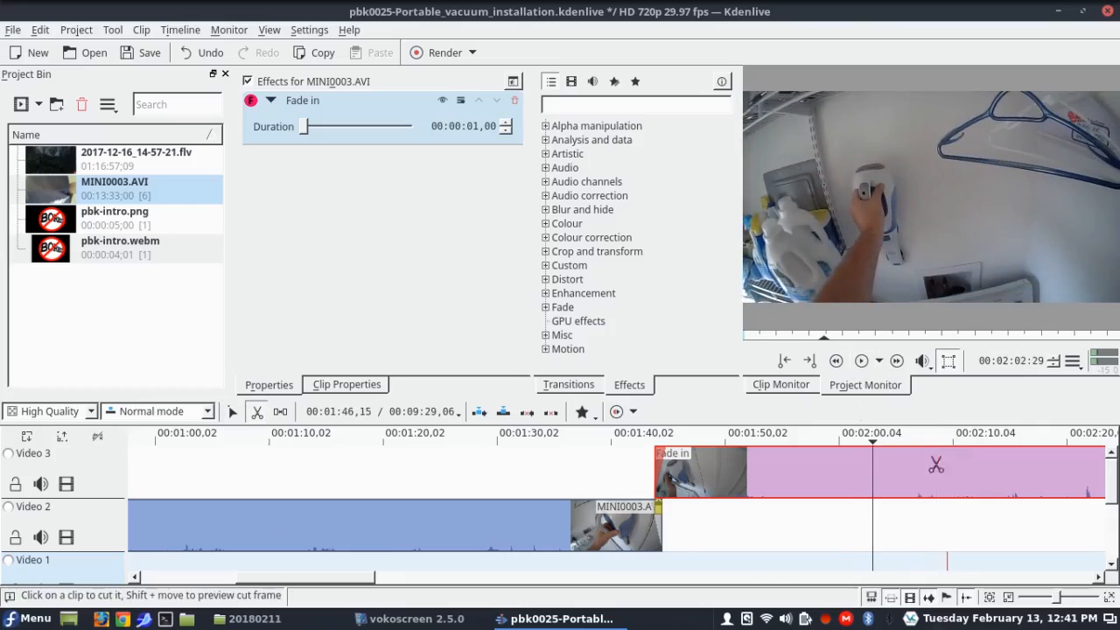
click(872, 473)
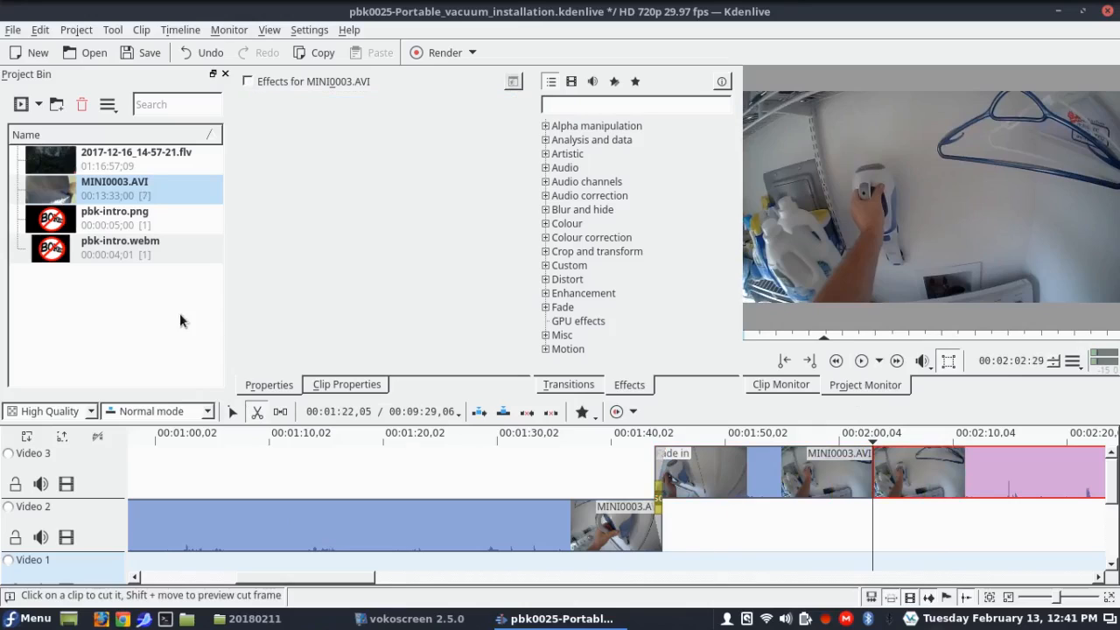
click(233, 411)
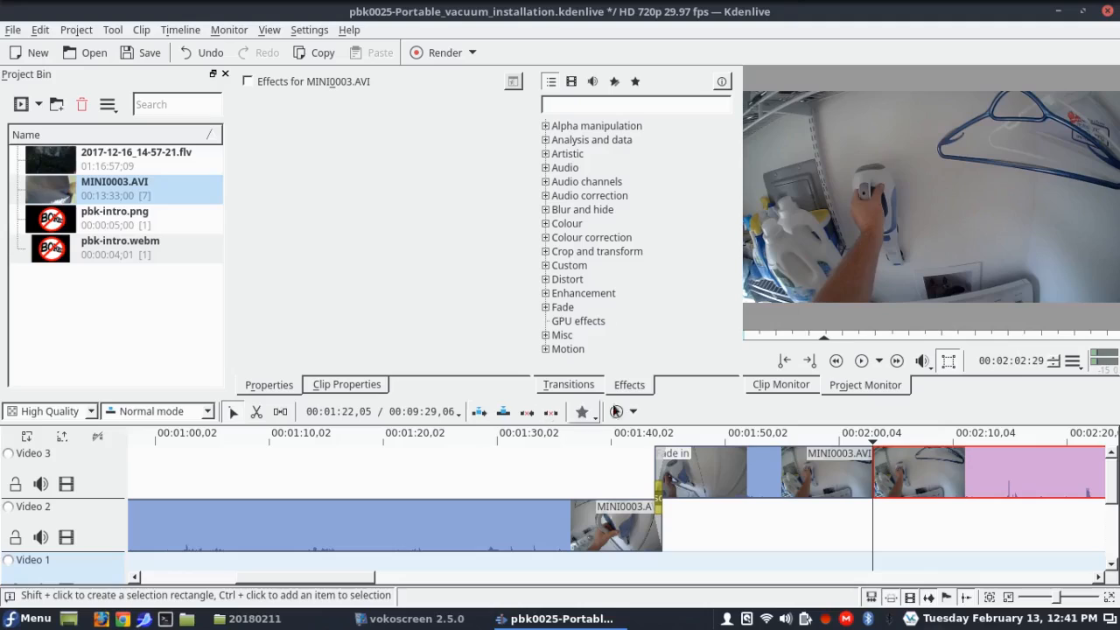
Step: Cut the Video 3 clip at 00:01:56,02 and delete the short section between the two cuts
click(684, 438)
click(862, 361)
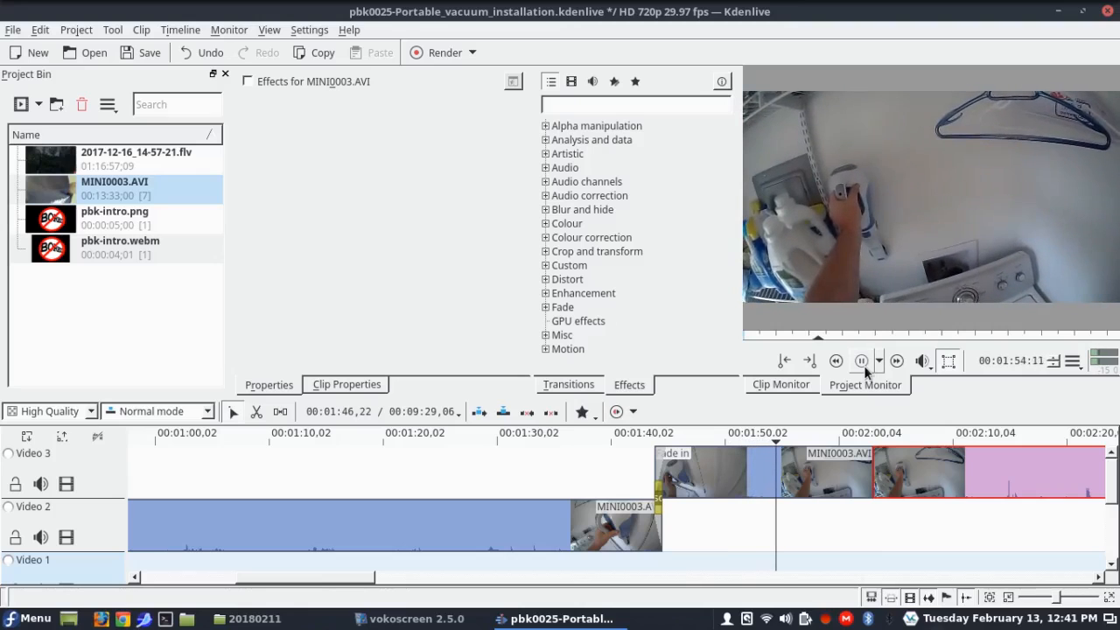
click(862, 362)
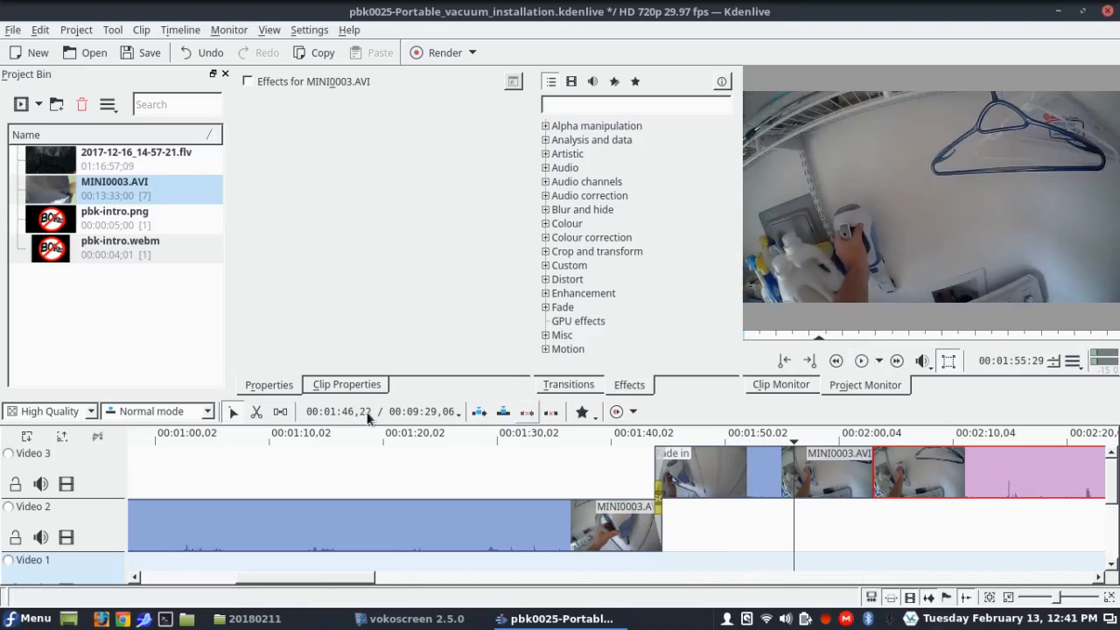
click(255, 411)
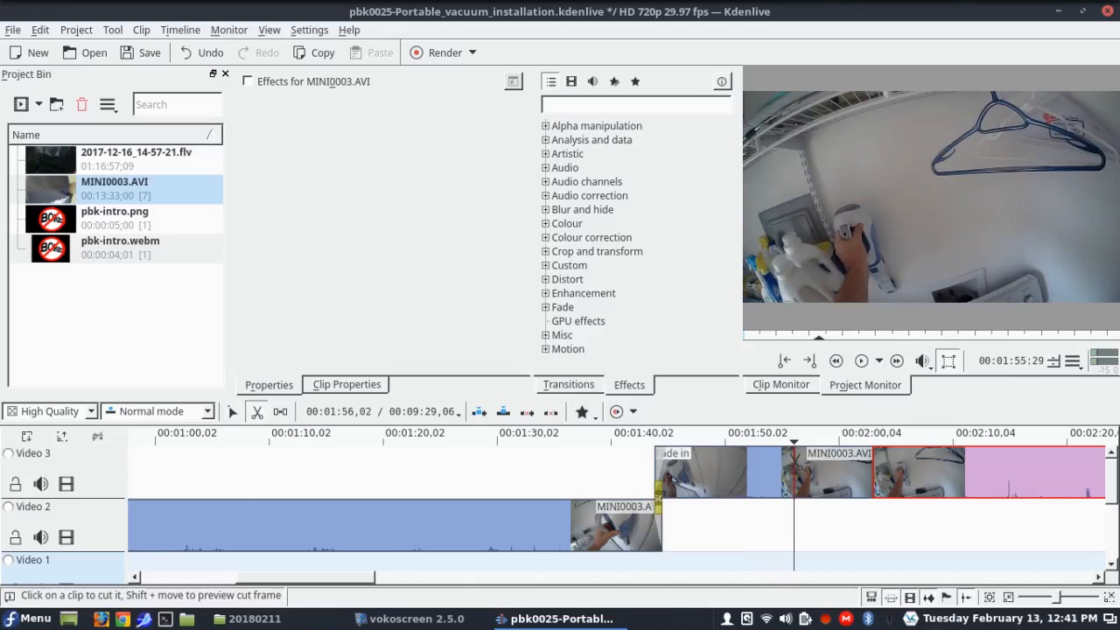
click(794, 472)
click(233, 412)
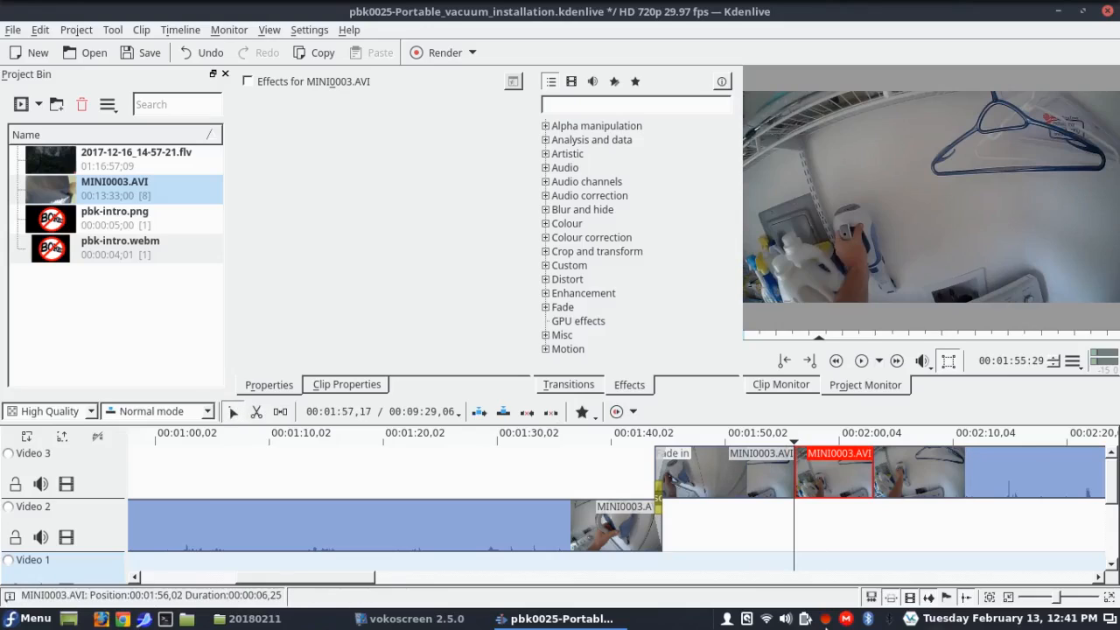
key(Delete)
Step: Move the remaining footage to Video 2 at 00:01:55,10, join it to the Video 3 clip's end with a Dissolve, and play the transition
drag(916, 469, 807, 512)
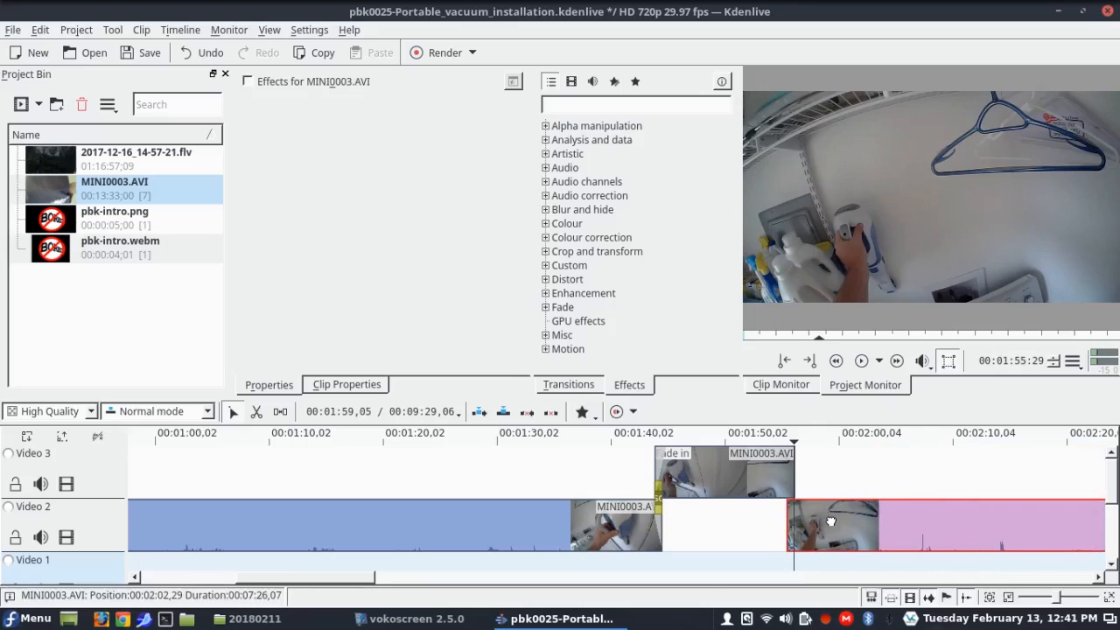
click(772, 477)
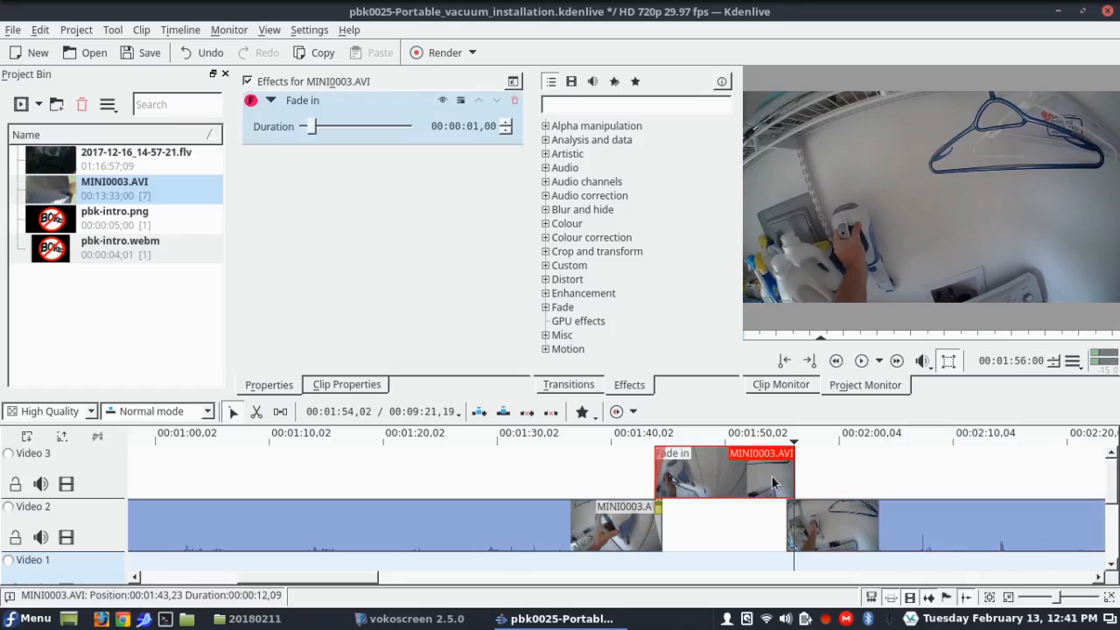
right_click(772, 477)
mouse_move(828, 434)
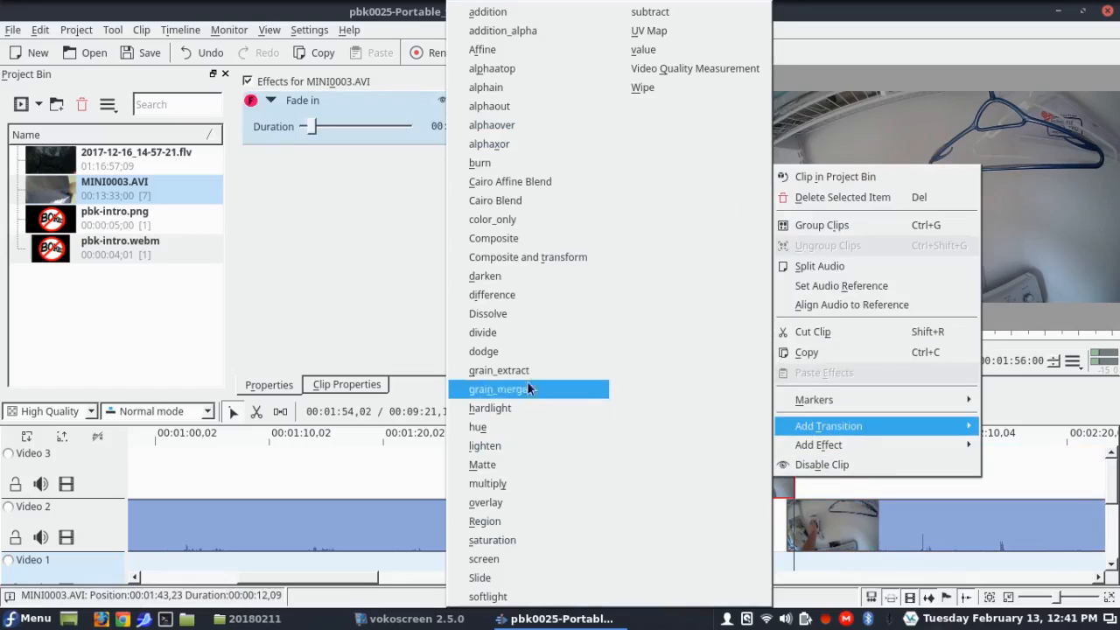
click(525, 312)
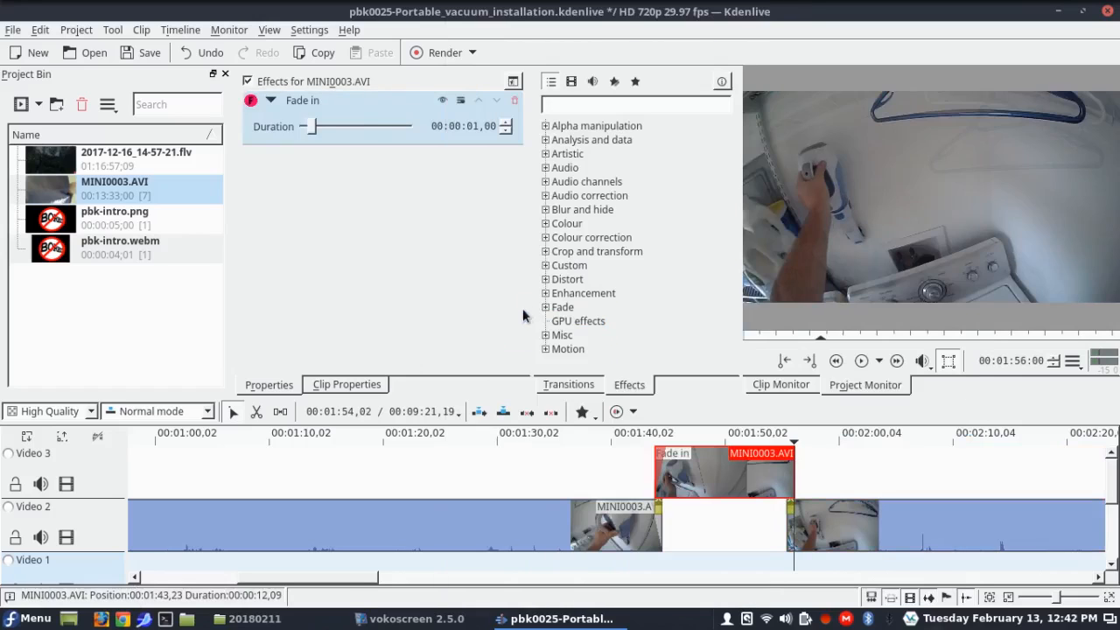
click(761, 442)
click(861, 361)
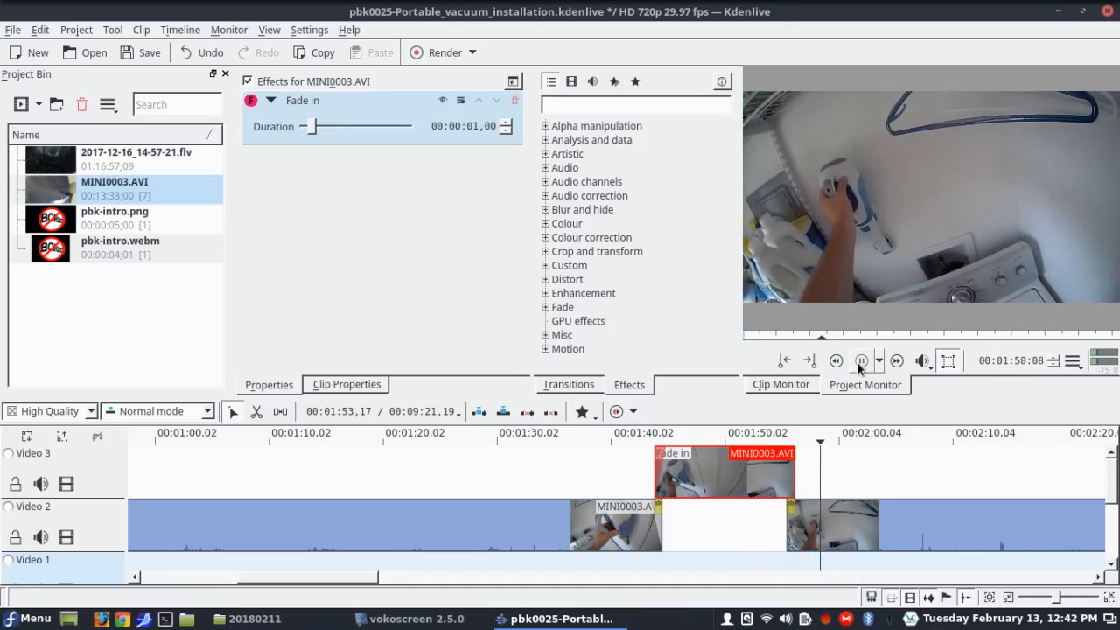
click(861, 360)
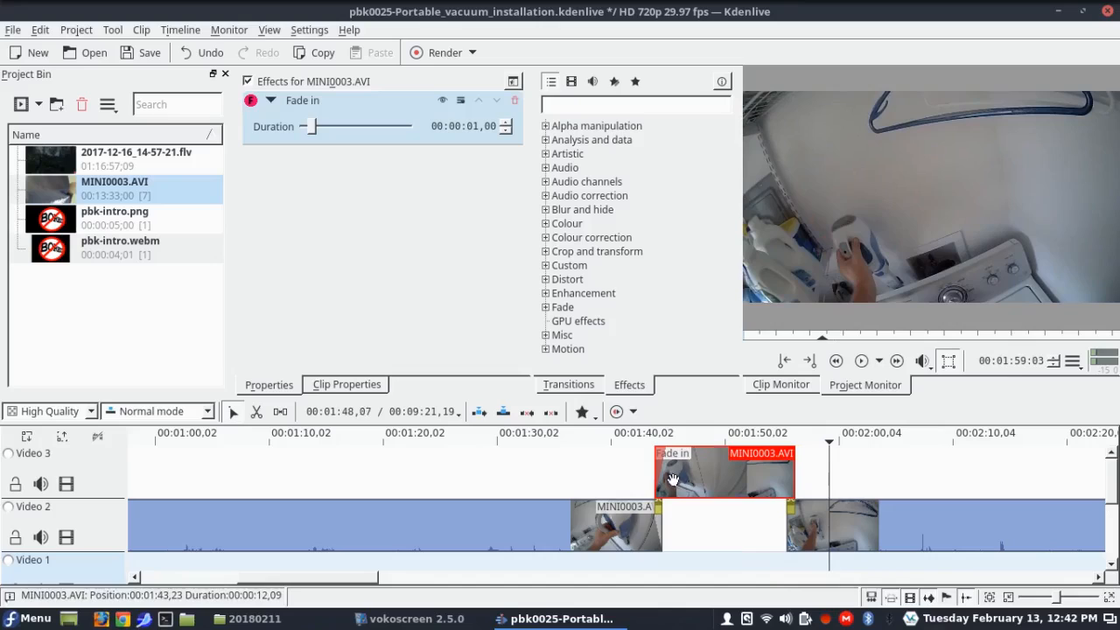
Step: Group the Video 3 clip's Fade in with a Fade out of 00:00:01,00, Fade in first, and name the group FI-FO
click(461, 99)
click(488, 162)
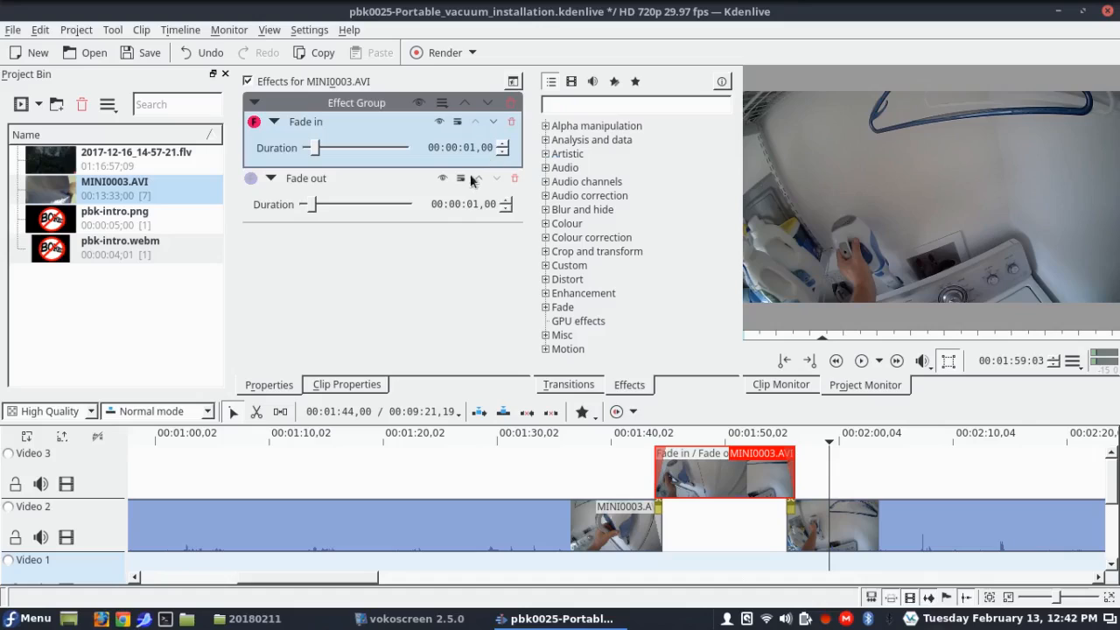
click(350, 187)
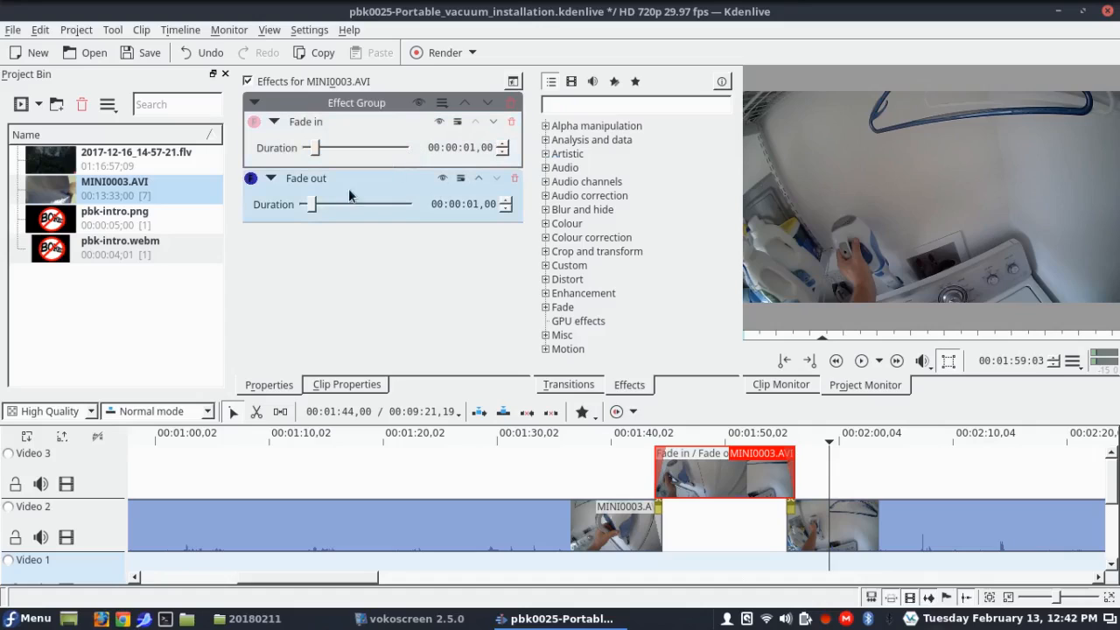
drag(331, 183, 344, 123)
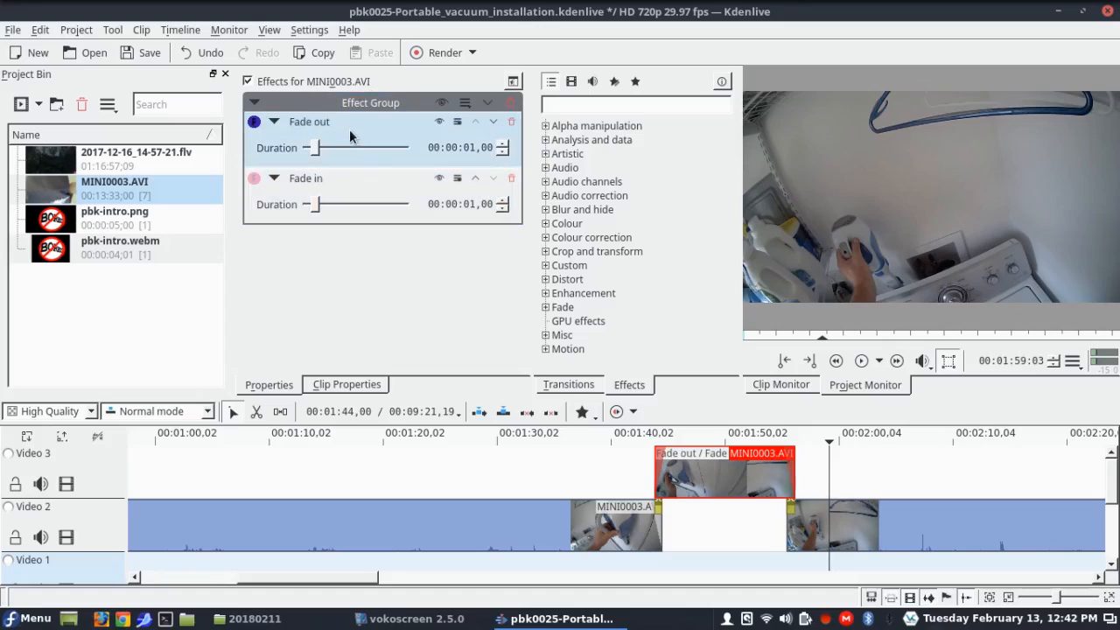
drag(346, 176, 362, 110)
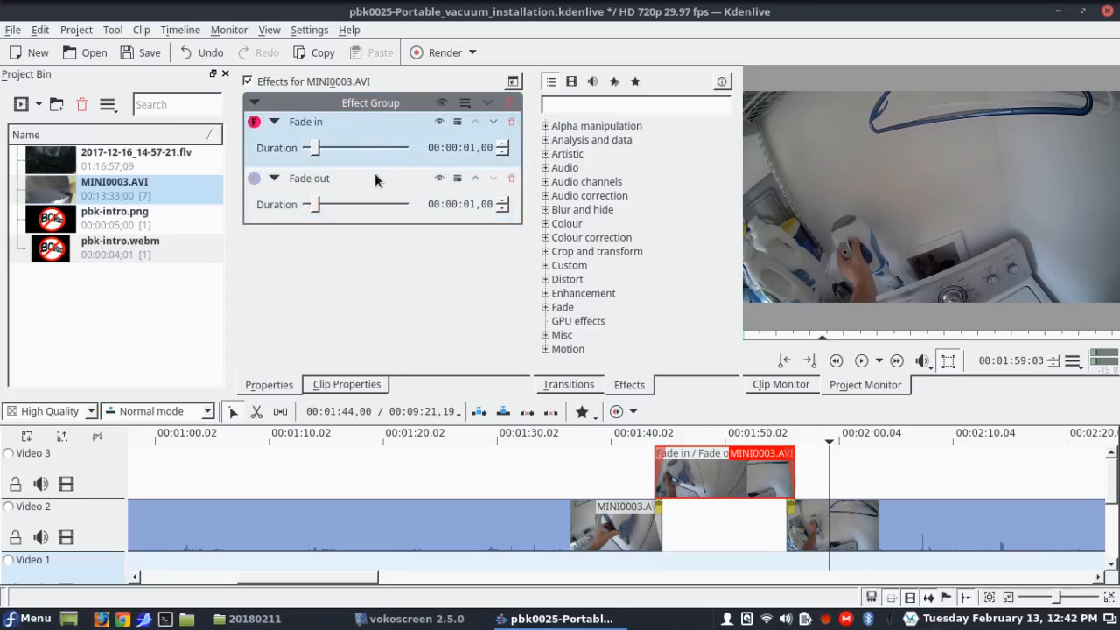
double_click(368, 104)
key(Return)
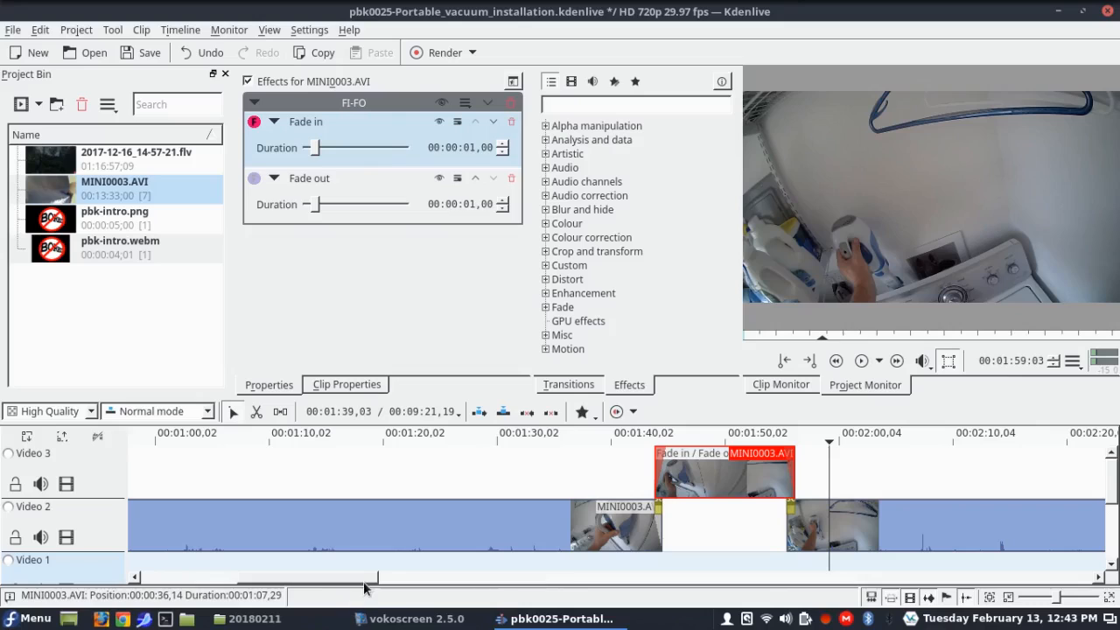
Step: Cut the remaining Video 2 footage at 00:02:17,27
scroll(366, 584, right, 5)
key(x)
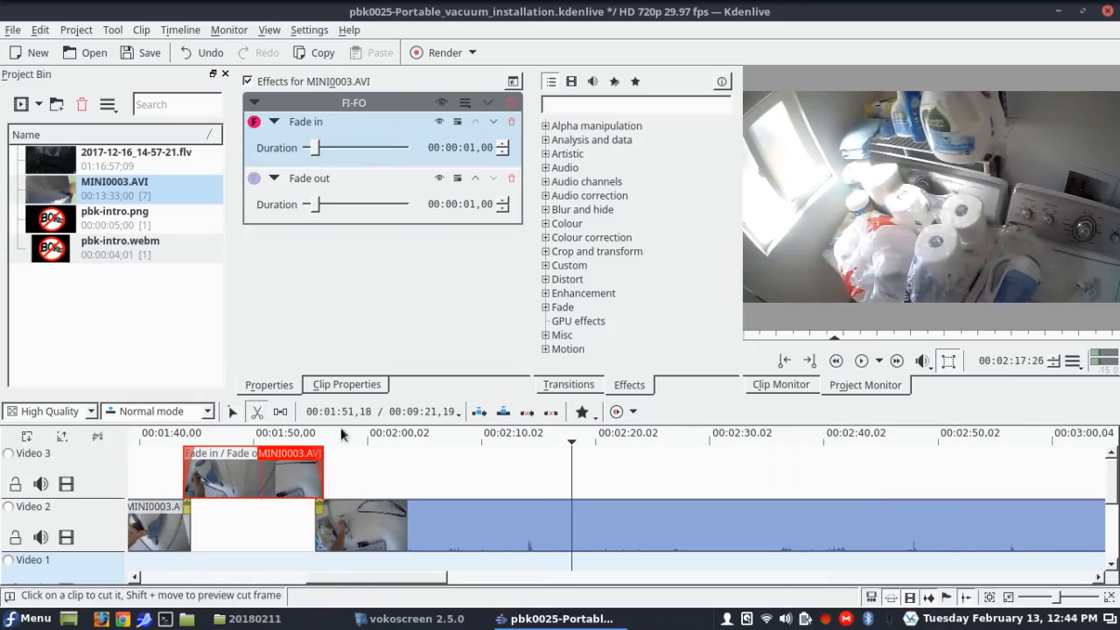
click(571, 535)
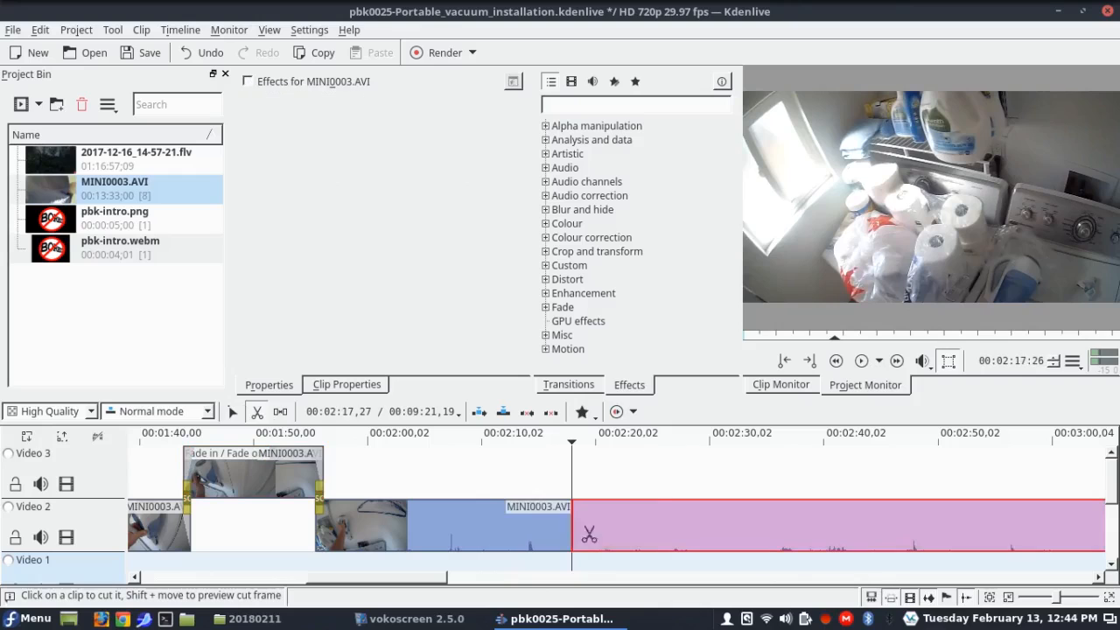
Step: Cut the Video 2 footage again at 00:02:50,00 and delete the section between the two cuts
click(862, 364)
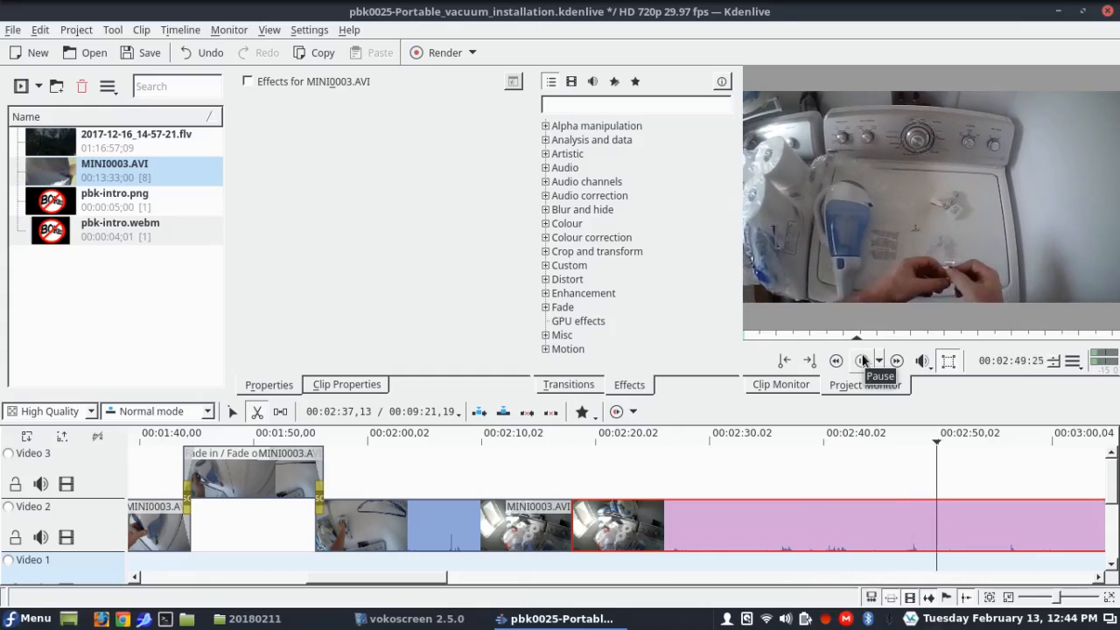
click(938, 521)
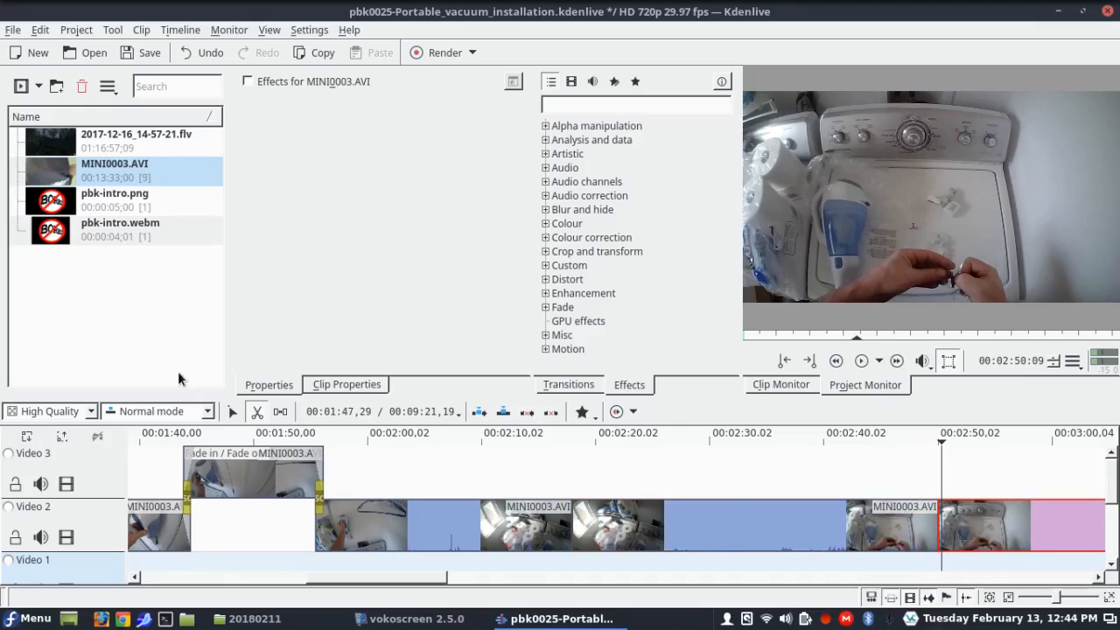
click(750, 525)
key(Delete)
Step: Move the remaining footage to Video 3 at 00:02:17,11, overlapping the Video 2 clip's end, and add a Dissolve transition
drag(994, 525, 617, 473)
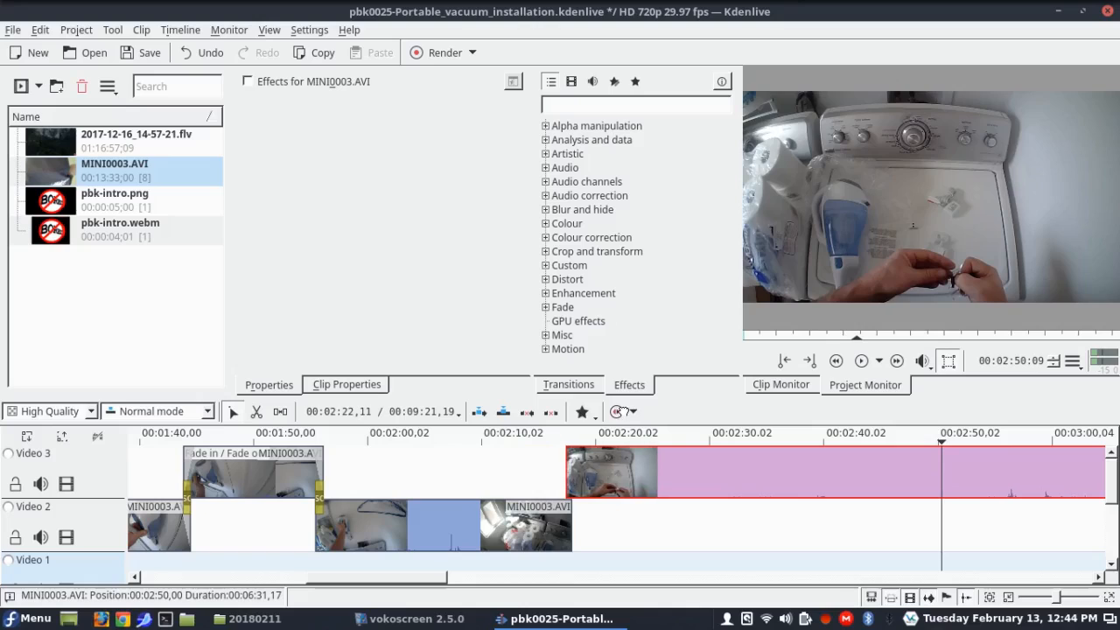
right_click(594, 477)
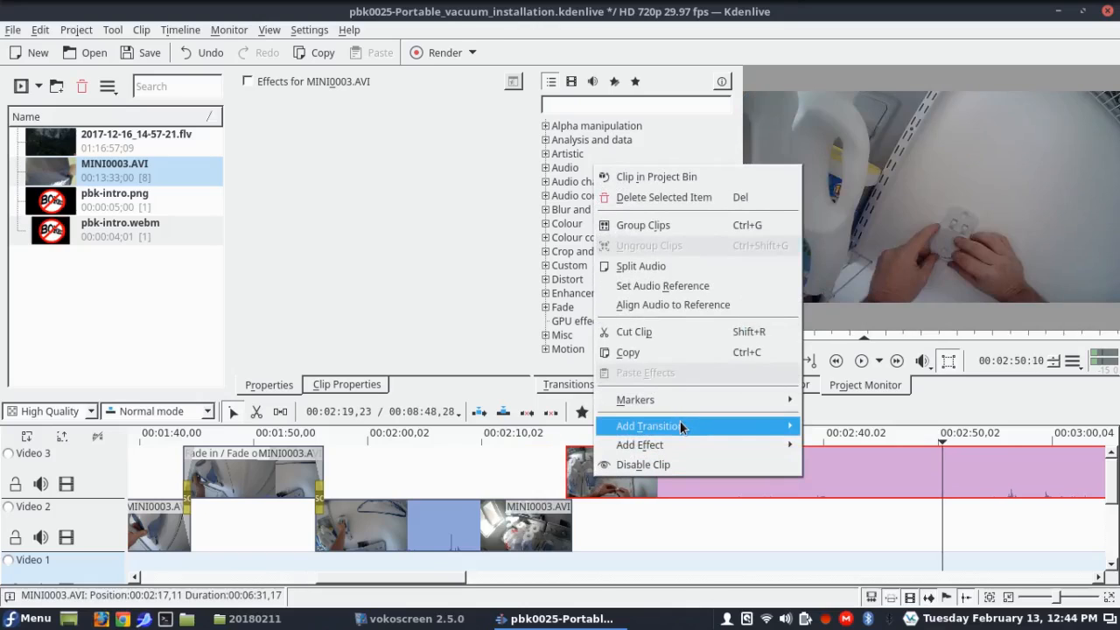
mouse_move(680, 422)
click(391, 309)
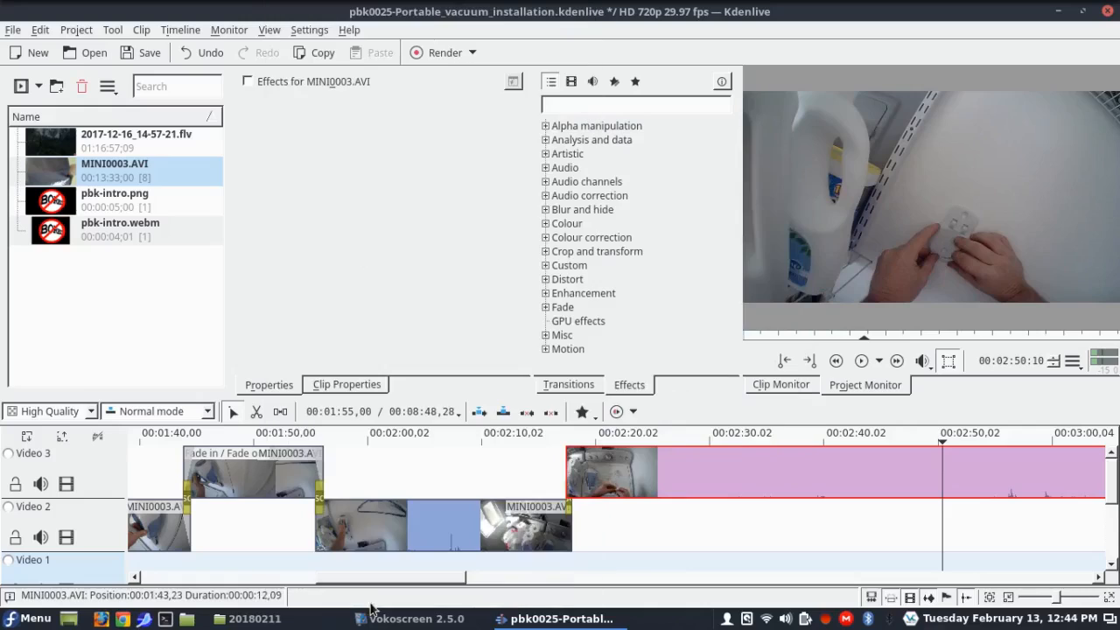
Step: Apply the FI-FO effect group from the Video 3 clip to the Video 2 clip between the last two dissolves
click(244, 458)
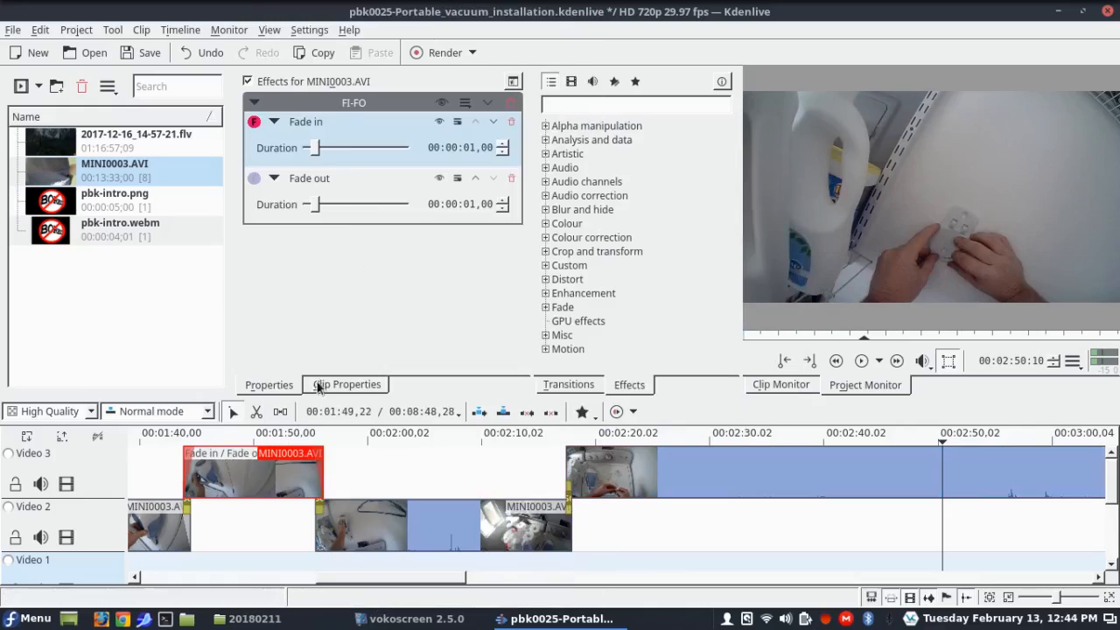
click(448, 525)
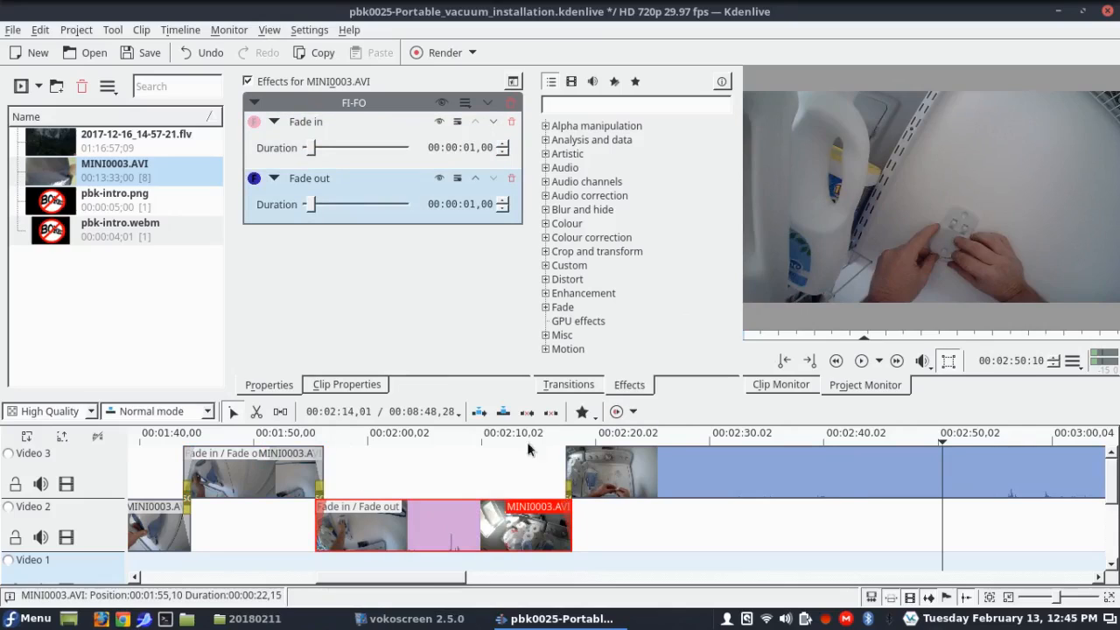
Step: Review the long Video 3 clip to find the next edit point and cut it at 00:04:35,08
click(293, 434)
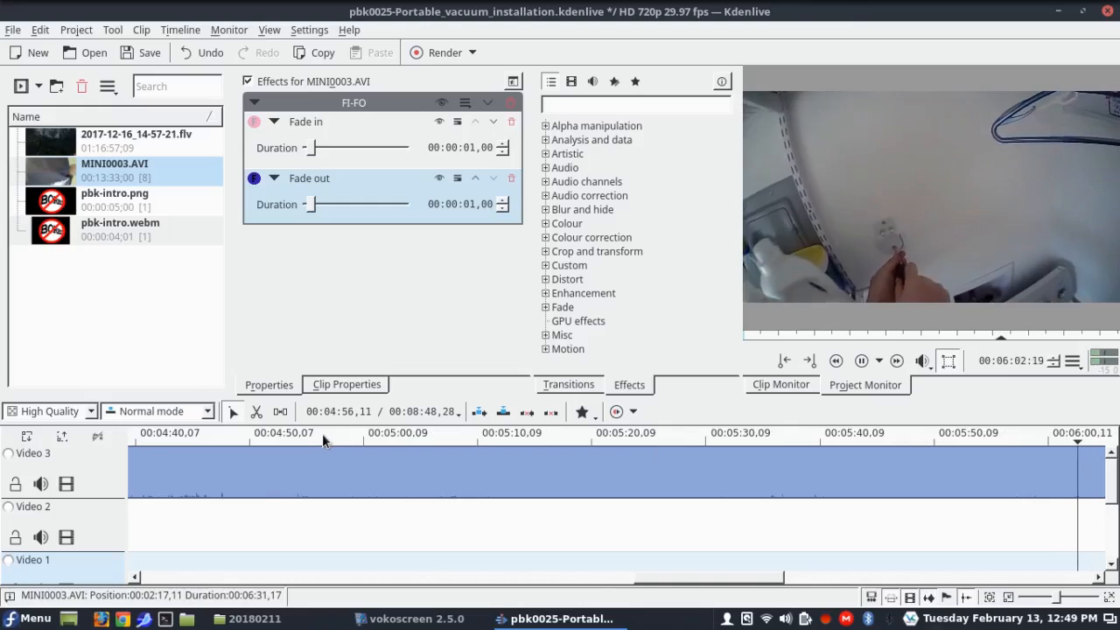
click(322, 433)
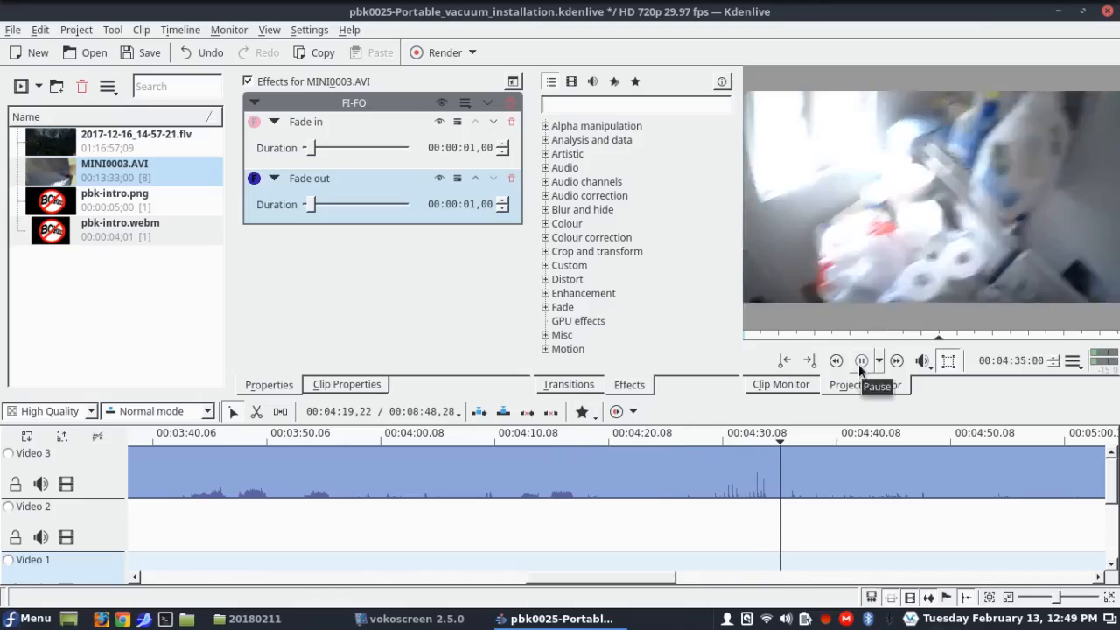
click(861, 362)
click(256, 411)
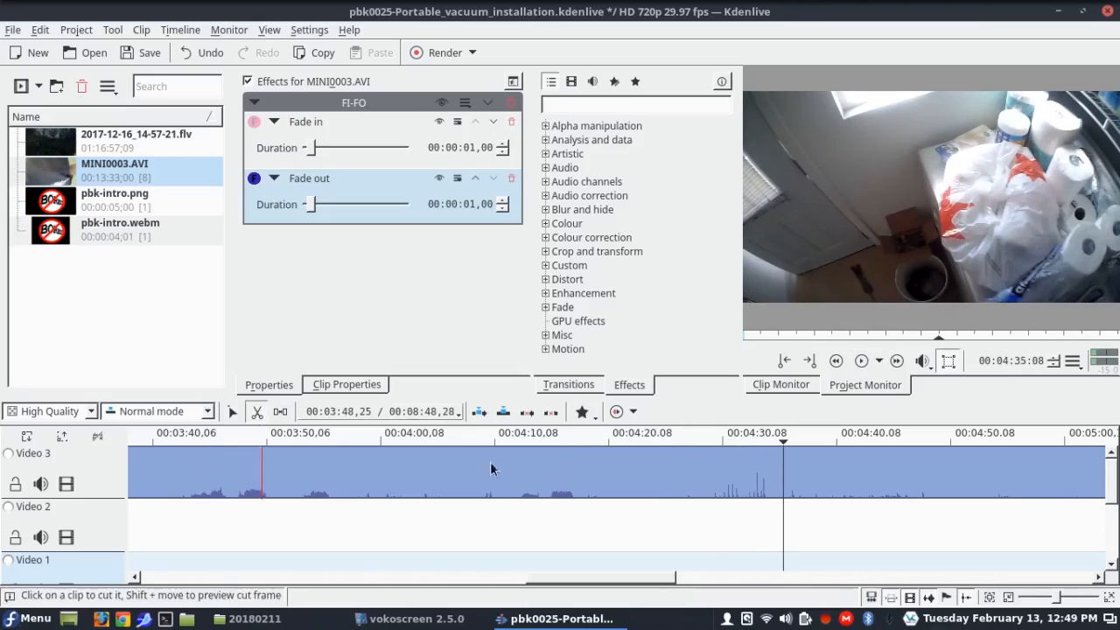
click(783, 479)
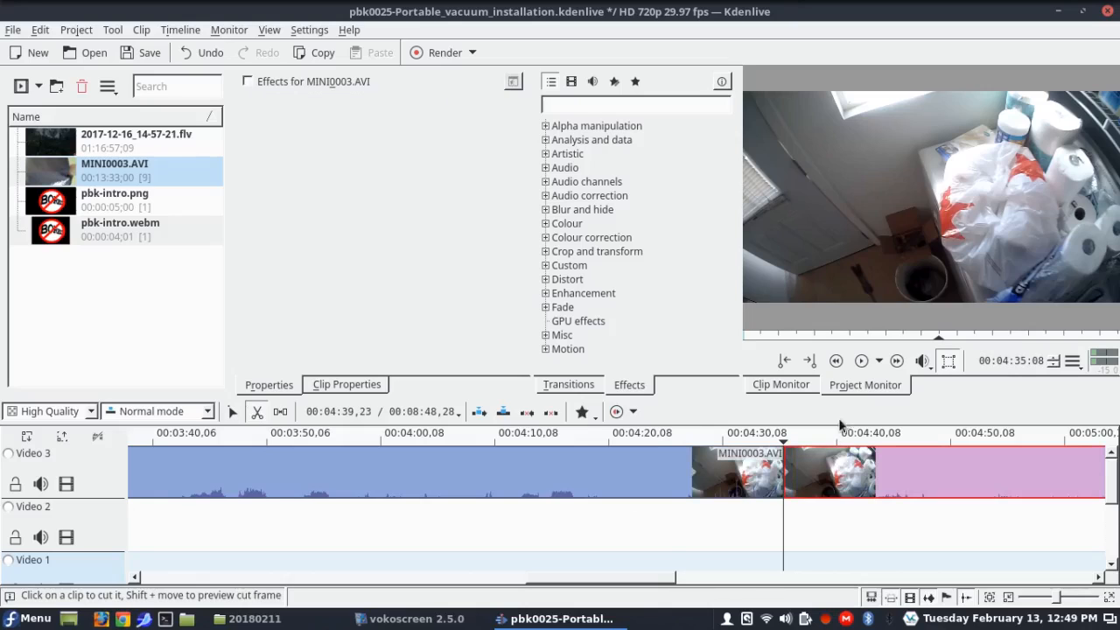
Step: Cut the Video 3 footage again at 00:04:49,18 and delete the section between the two cuts
click(863, 364)
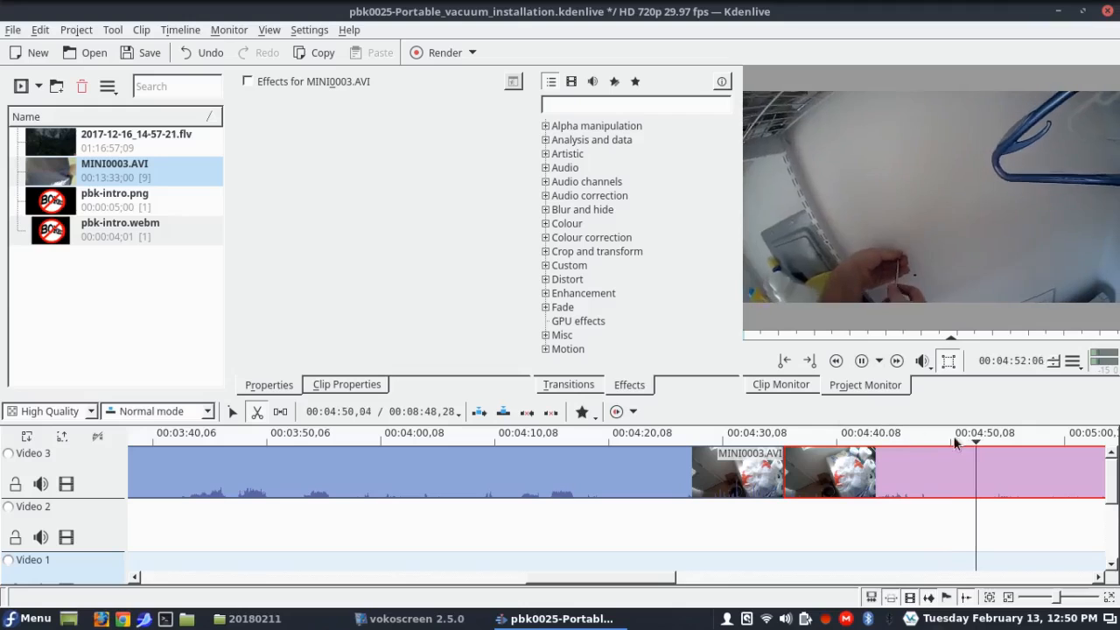
click(938, 429)
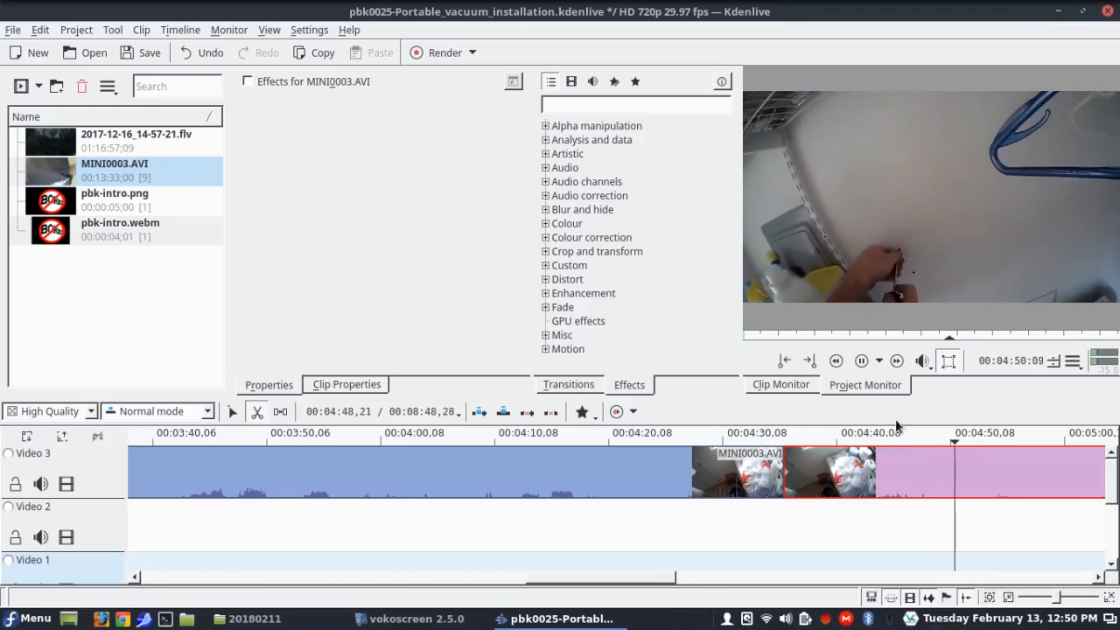
click(897, 437)
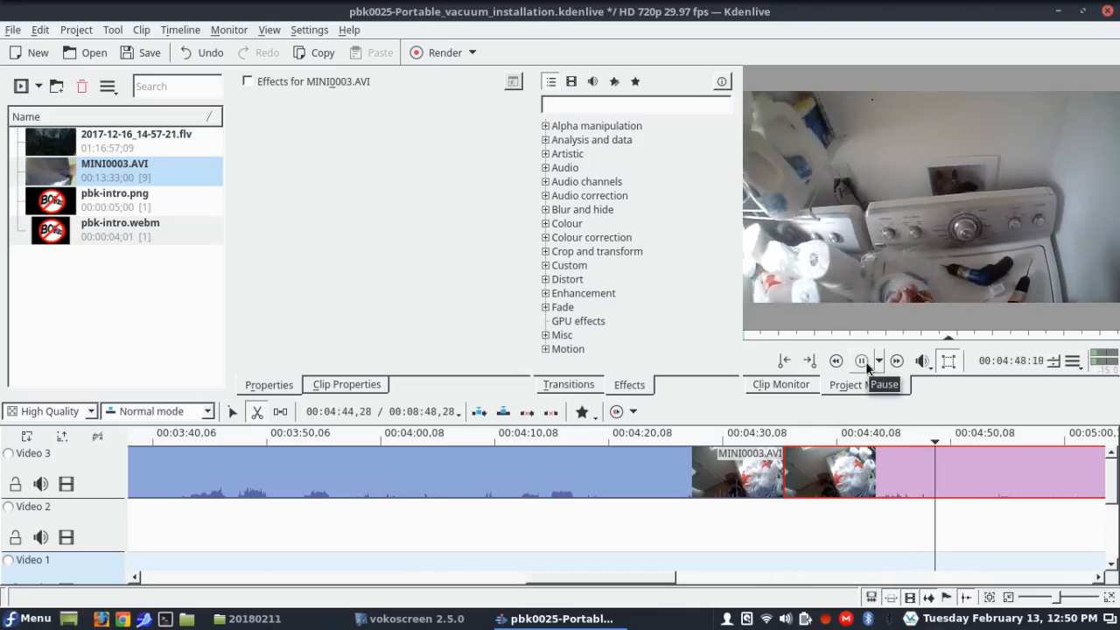
click(861, 361)
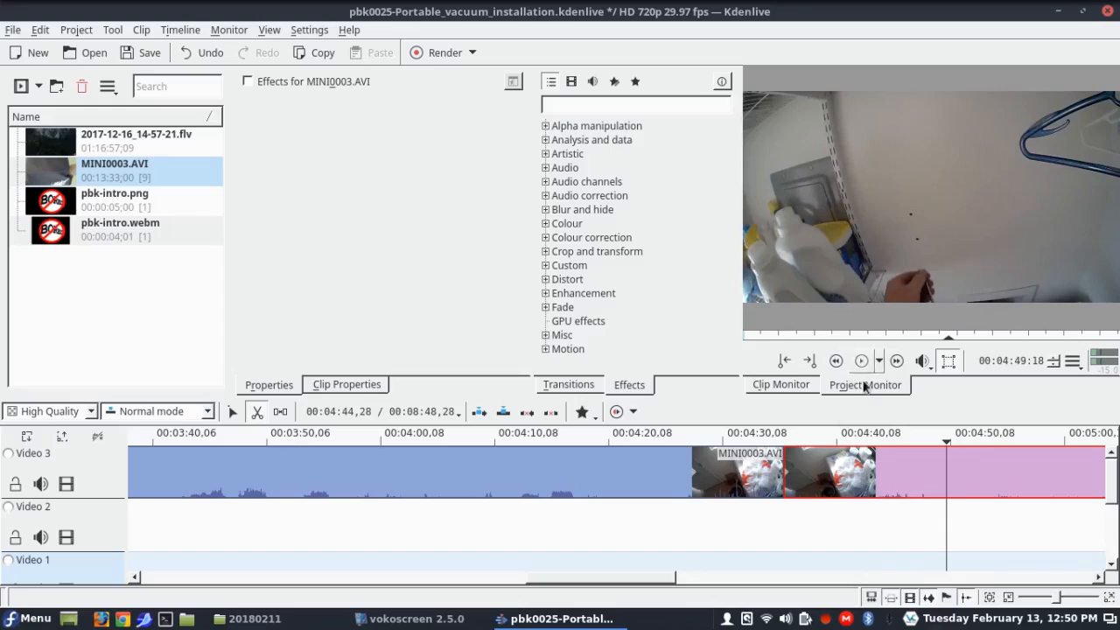
click(947, 473)
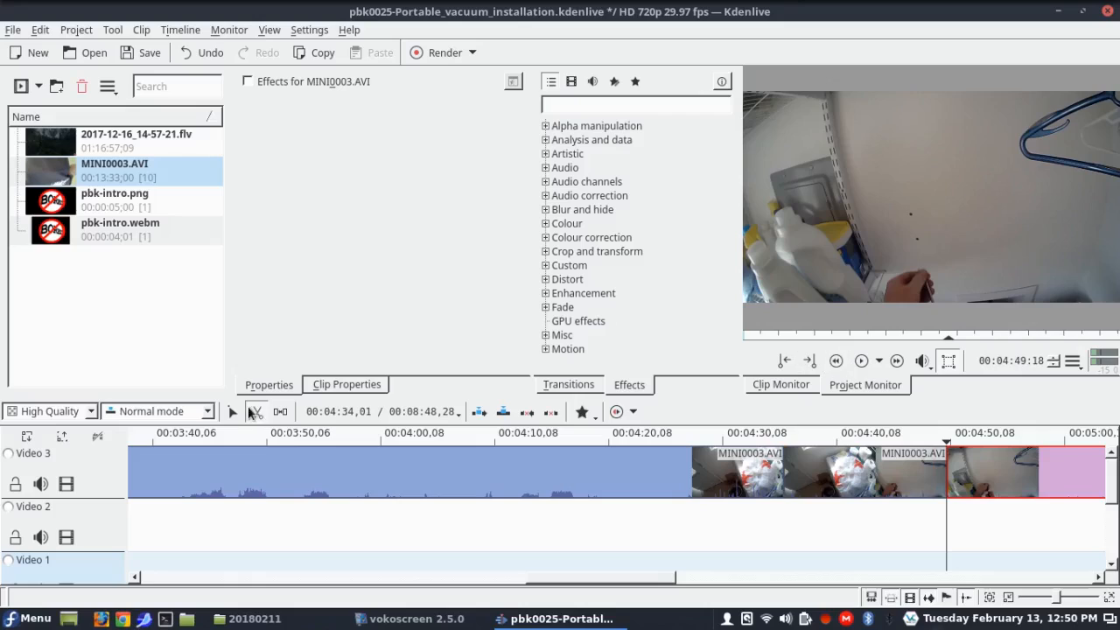
click(233, 413)
click(836, 480)
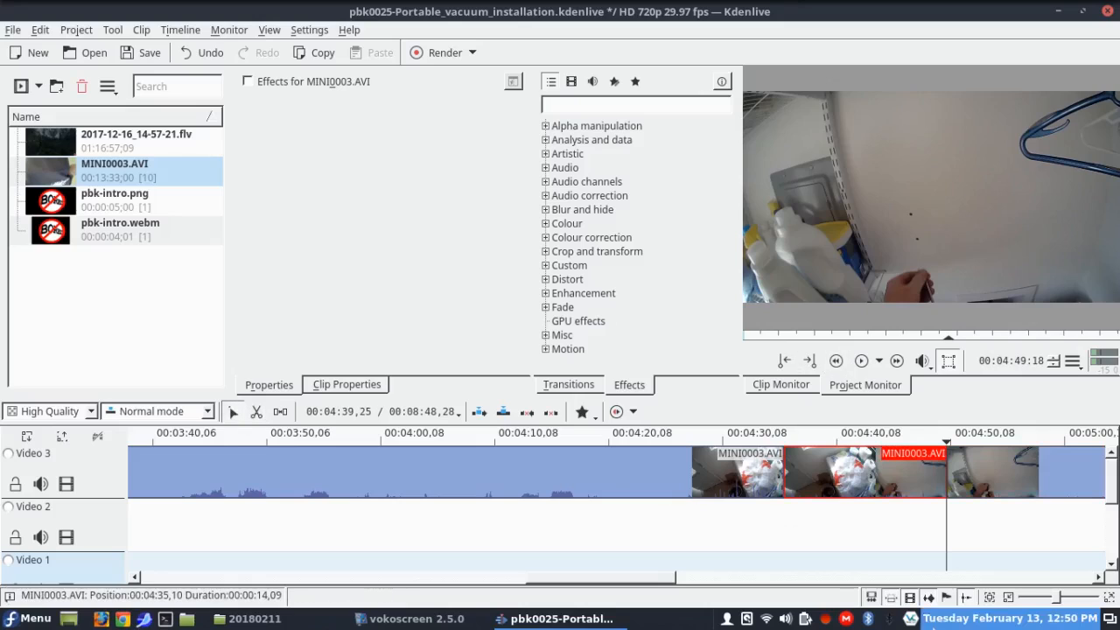
key(Delete)
Step: Move the remaining footage to Video 2, slightly overlapping the end of the long Video 3 clip, and add a Dissolve transition
drag(1019, 478, 857, 529)
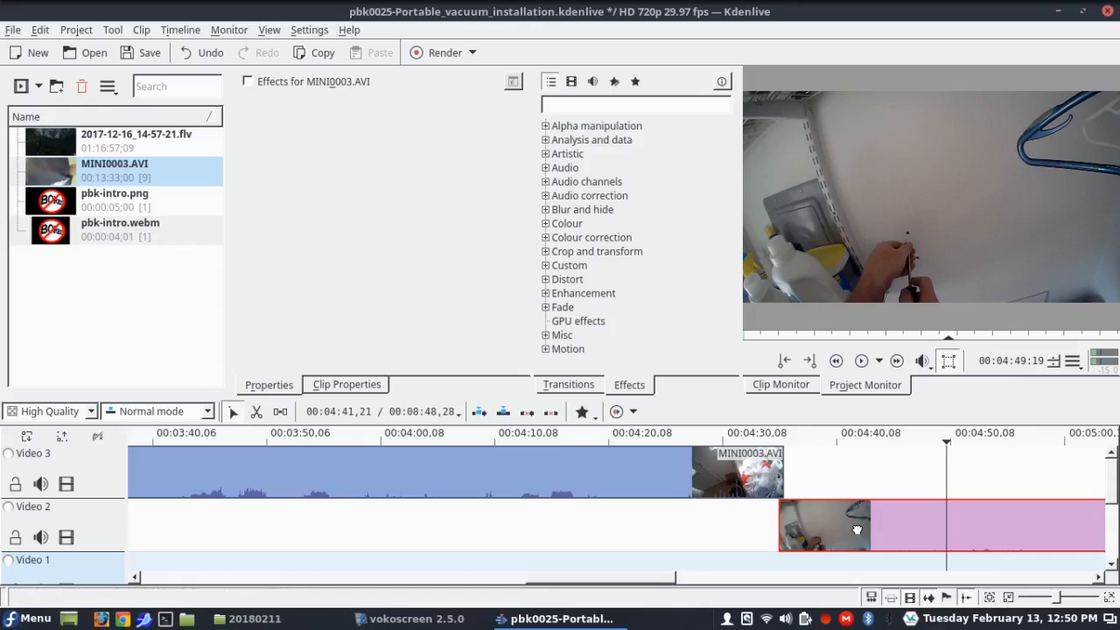
click(771, 469)
right_click(771, 470)
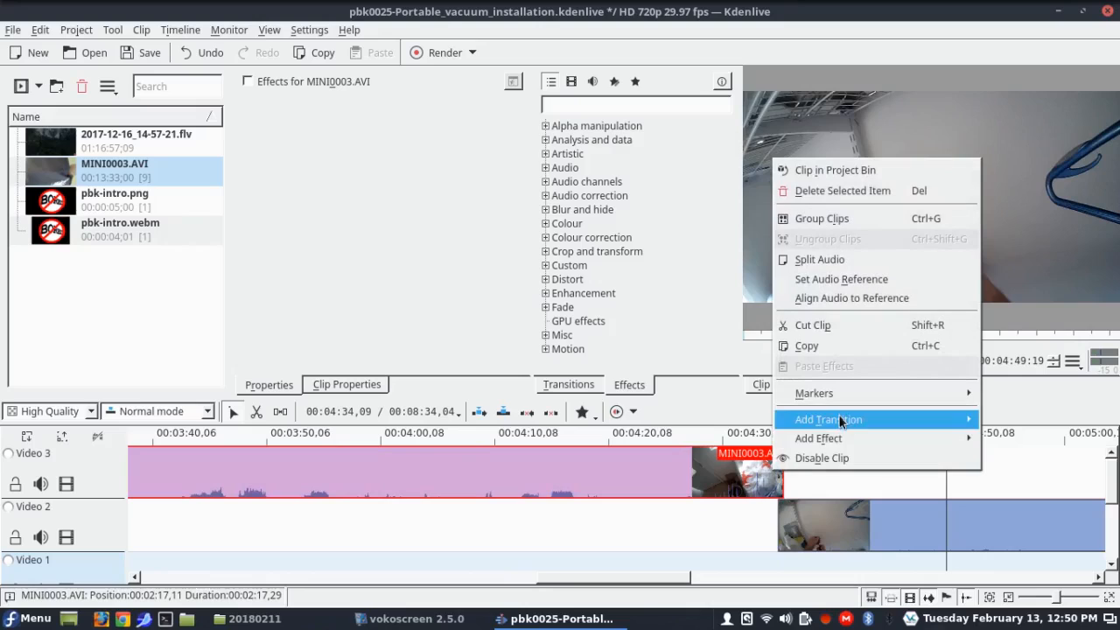
click(838, 414)
click(544, 315)
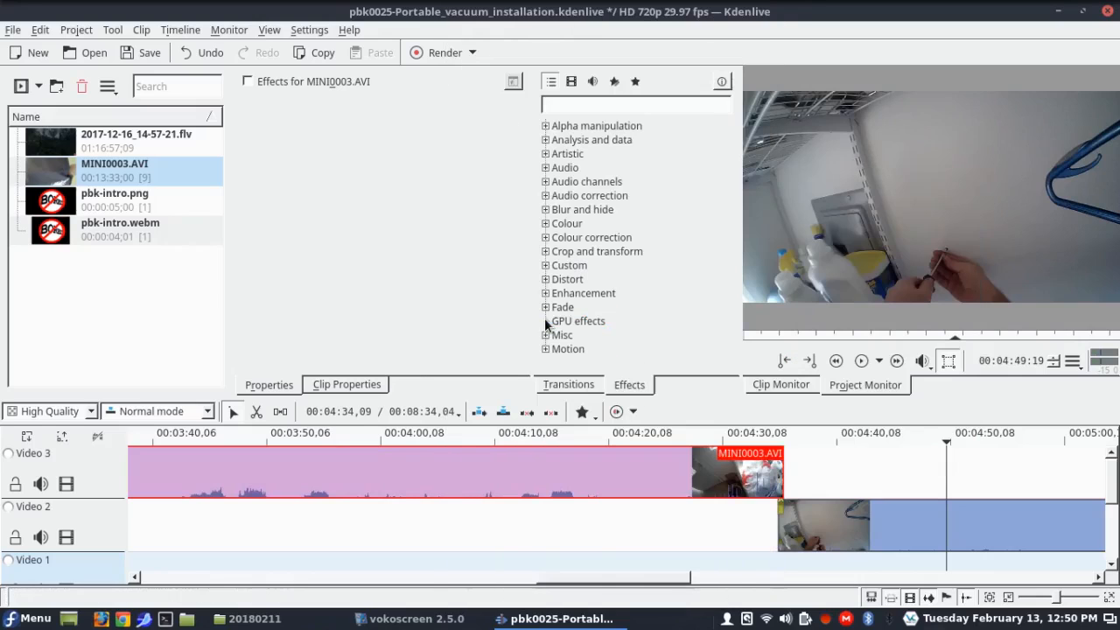
Step: Apply the FI-FO effect group from the preceding Video 2 clip to the long Video 3 clip starting at 00:02:17,11
drag(615, 579, 371, 586)
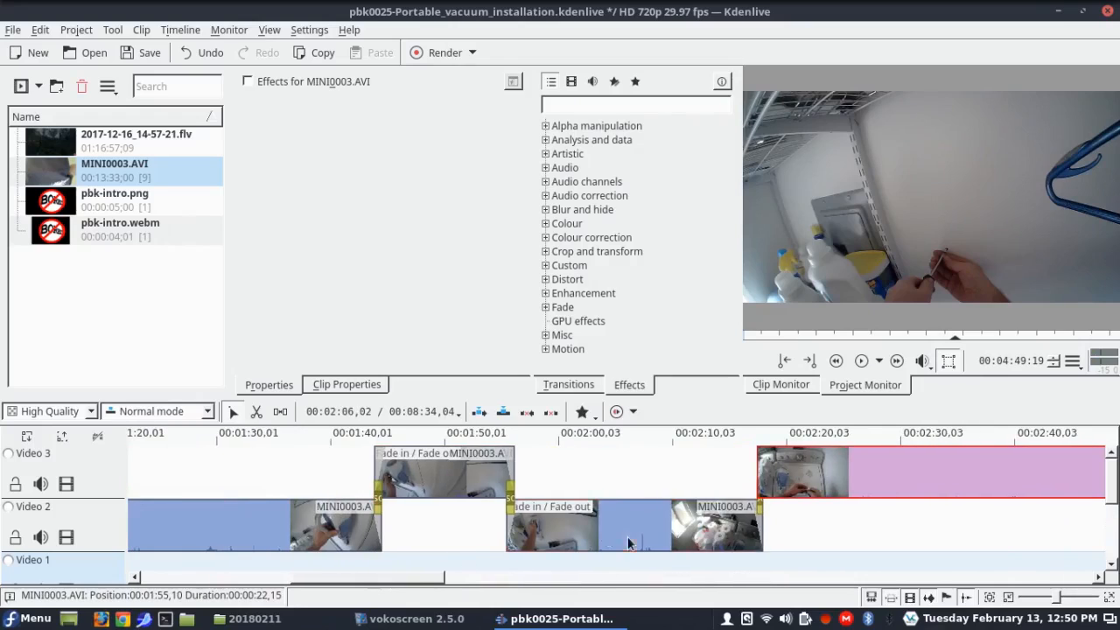
click(576, 525)
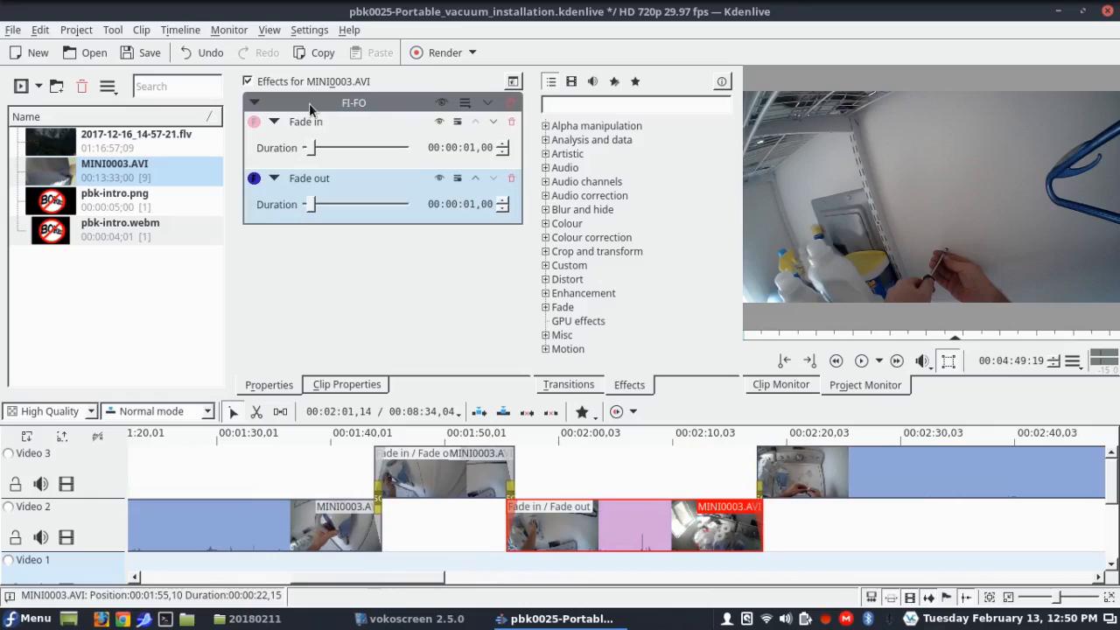
drag(967, 483, 960, 479)
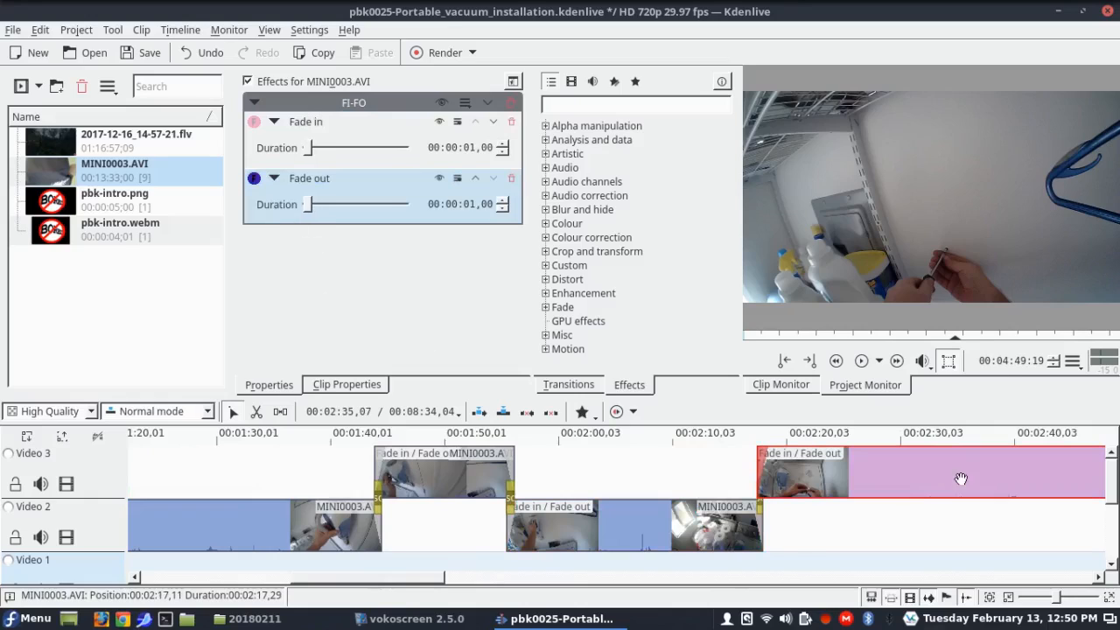
Step: Save the project and cut the remaining Video 2 footage at 00:04:45,04
drag(421, 579, 710, 609)
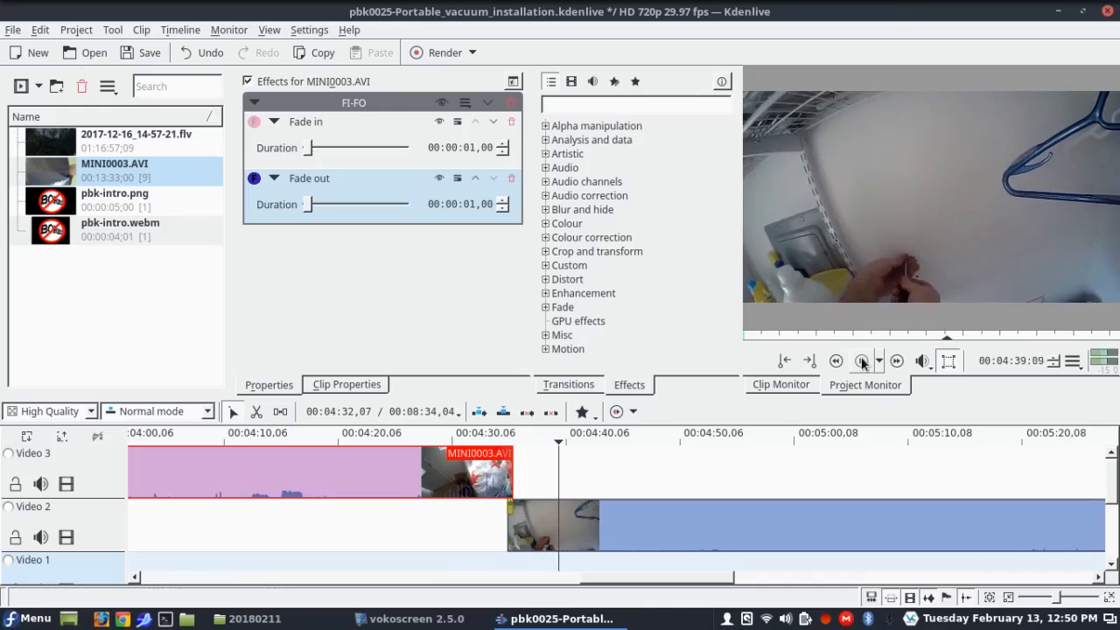
click(862, 362)
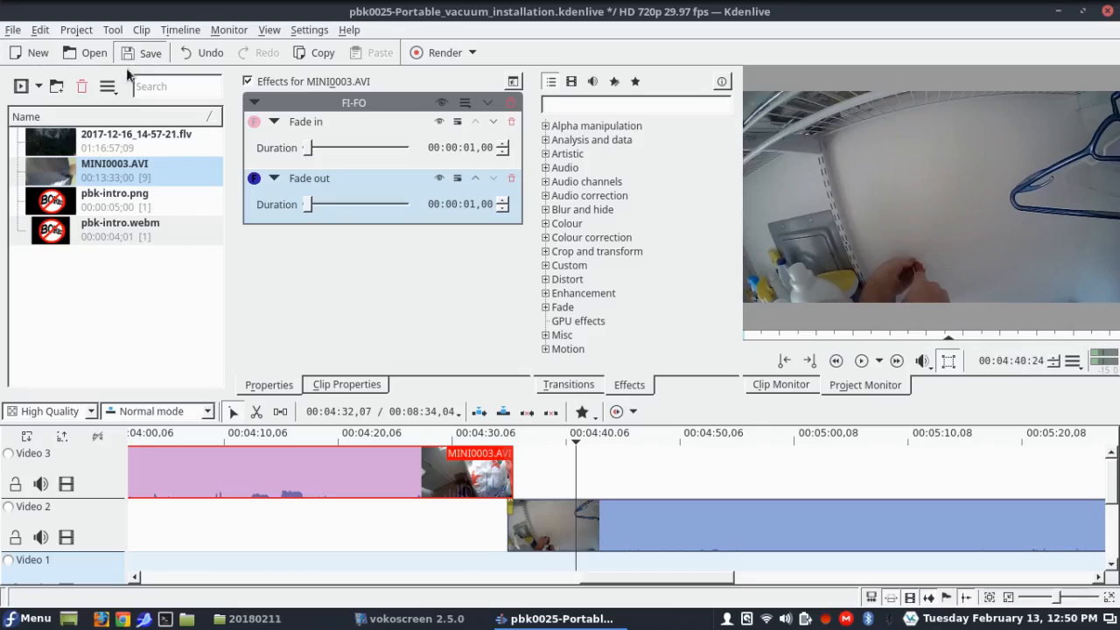
key(ctrl+s)
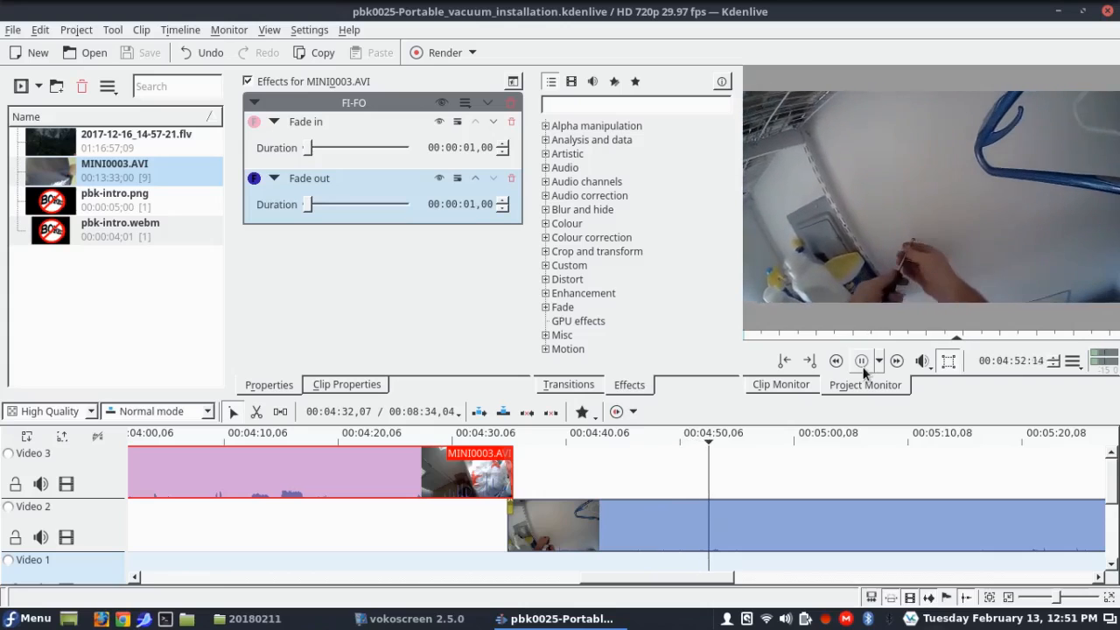
click(861, 361)
click(858, 360)
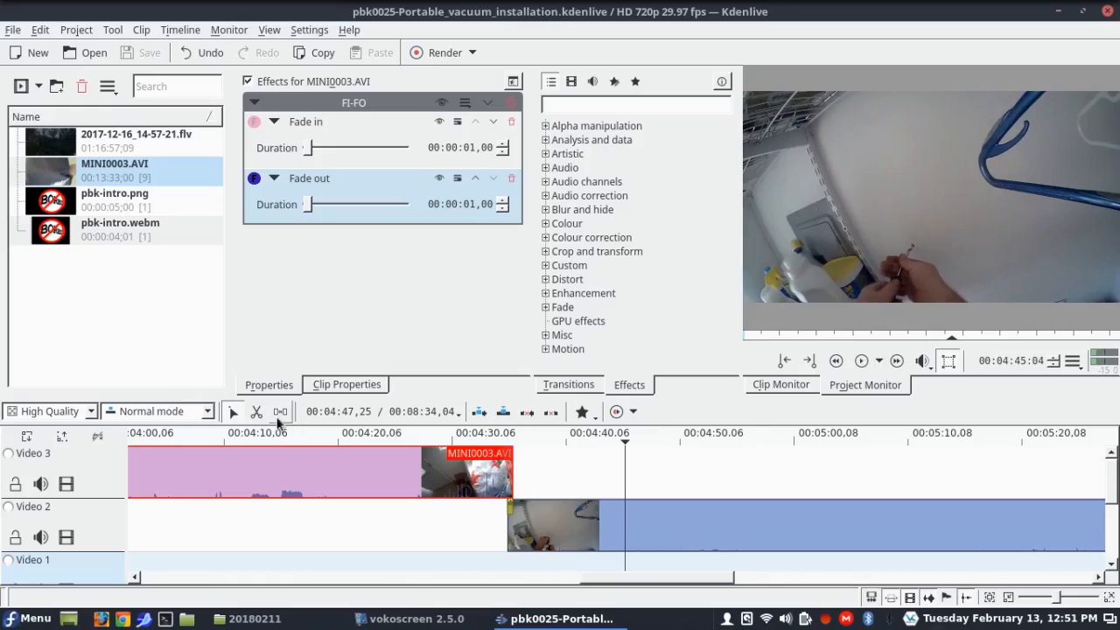
click(256, 412)
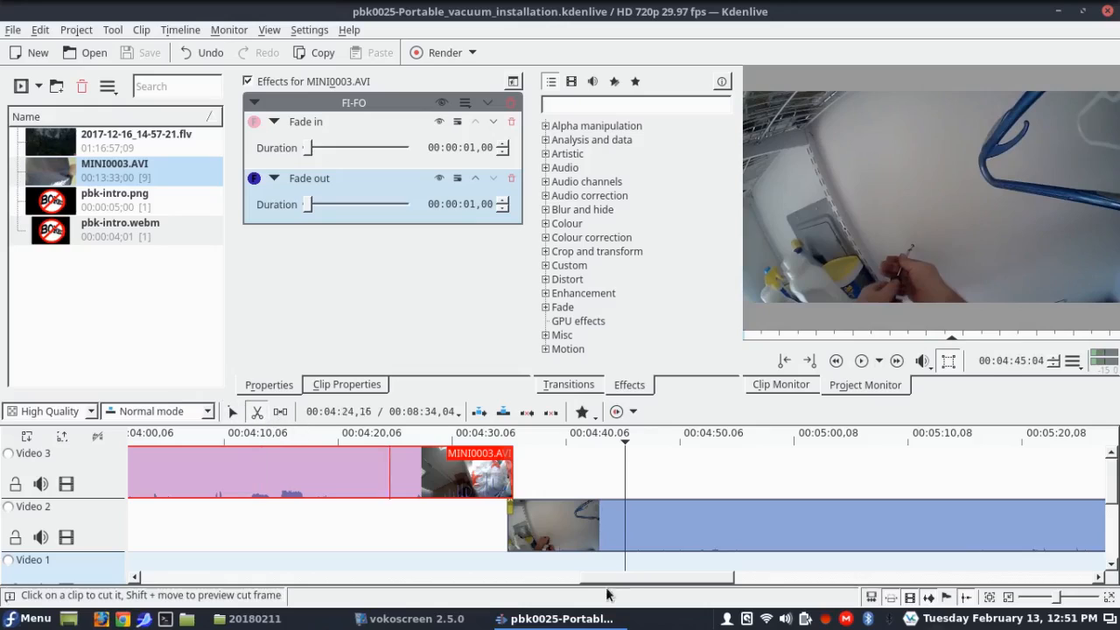
click(626, 536)
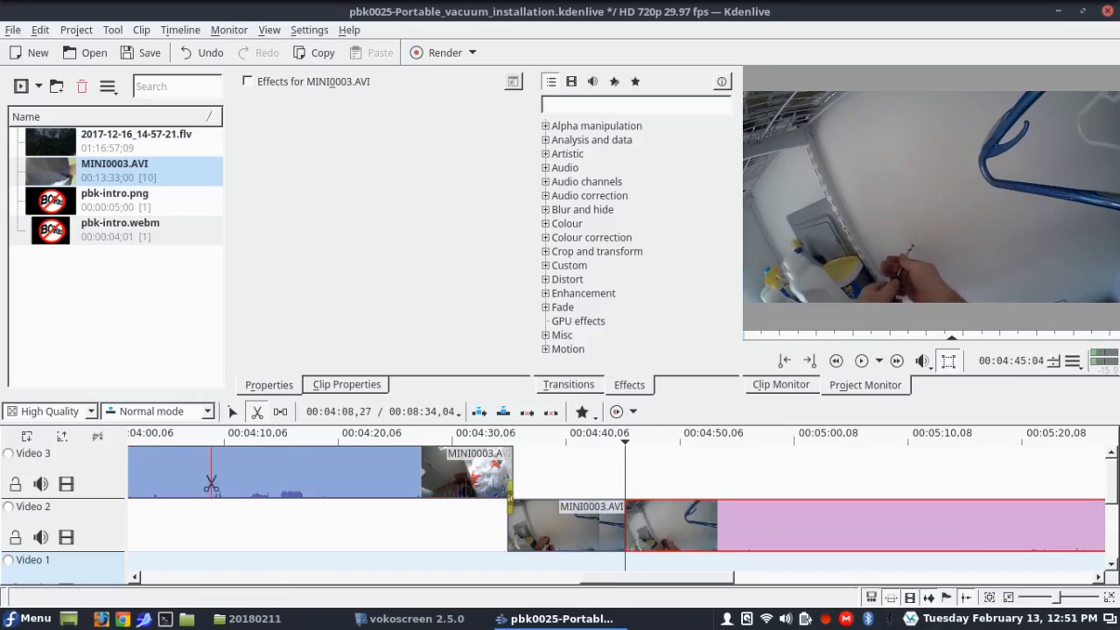
Step: Review the footage for the resume point, cut Video 2 again at 00:05:03,14, and delete the section between the two cuts
click(861, 362)
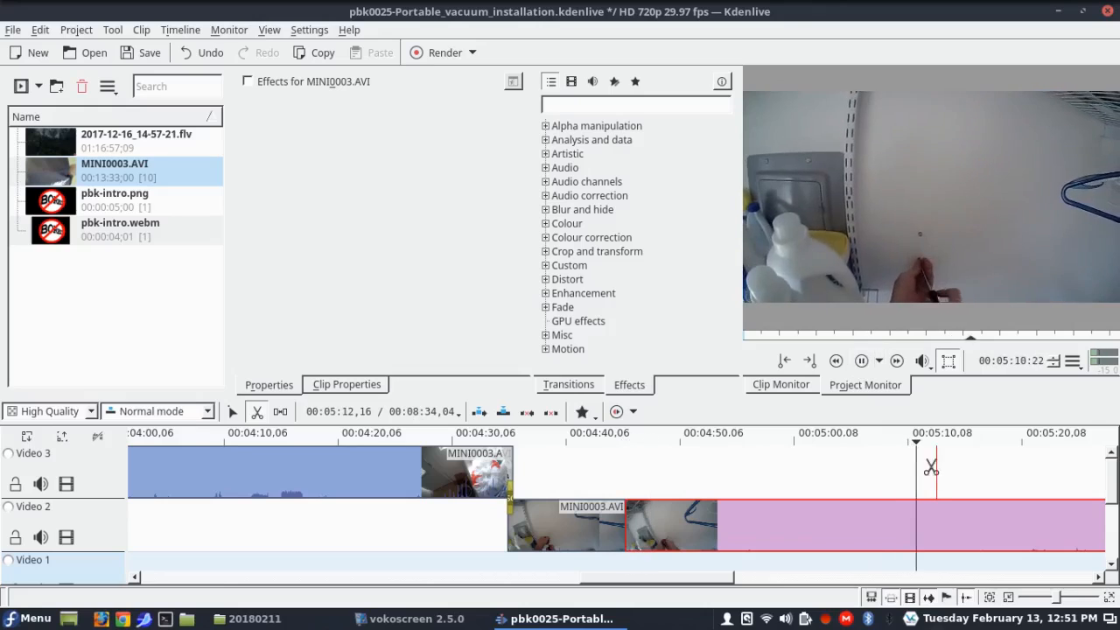
click(865, 431)
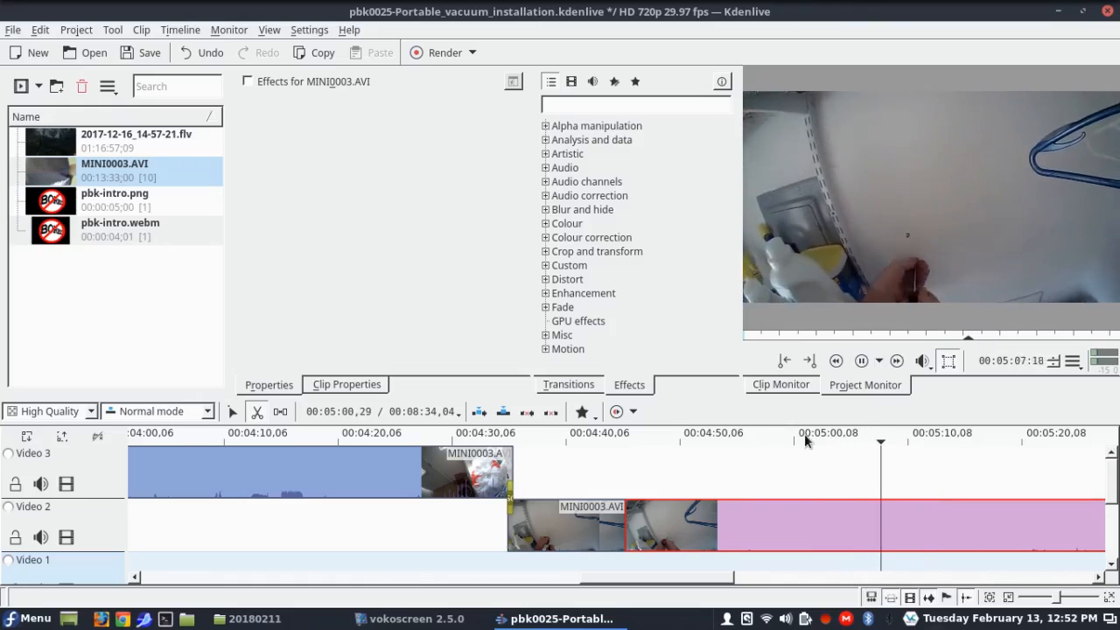
click(804, 433)
click(871, 430)
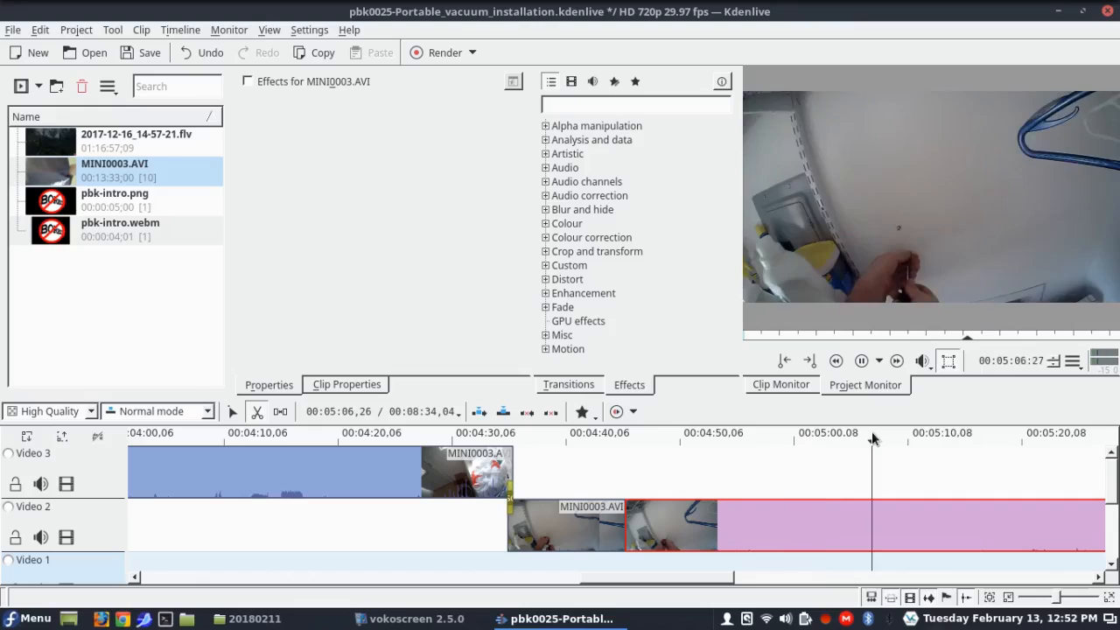
click(856, 433)
click(846, 433)
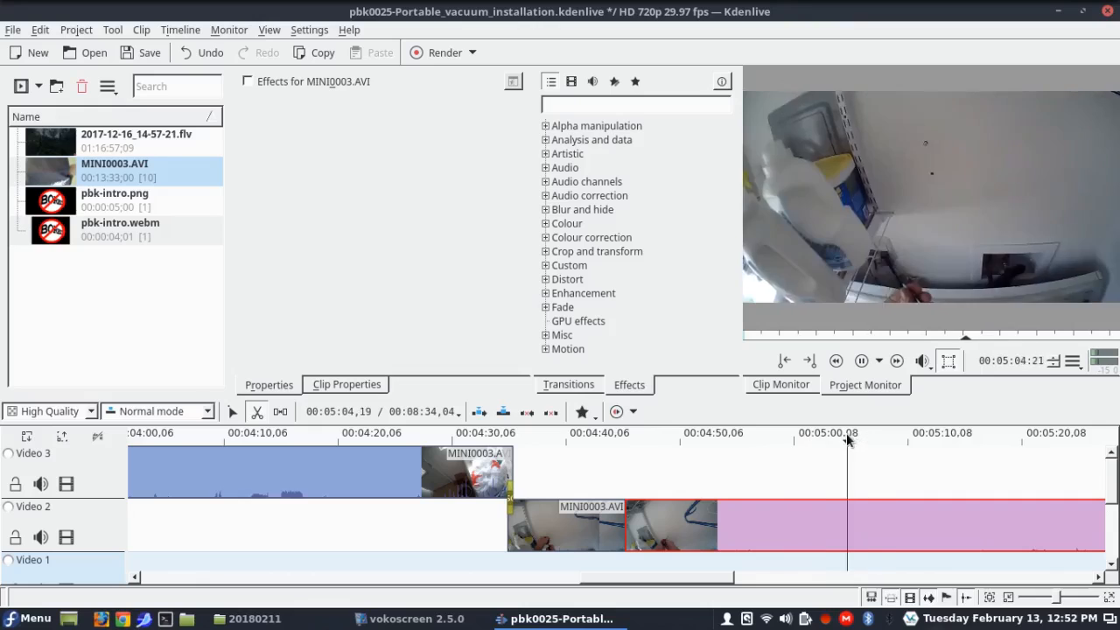
click(805, 434)
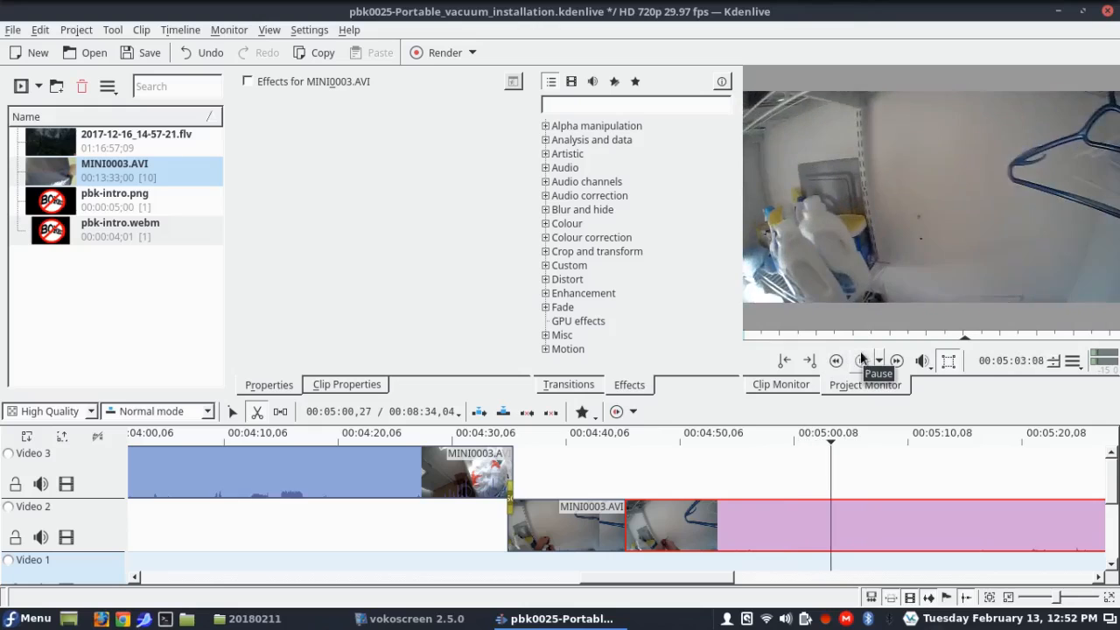
click(861, 359)
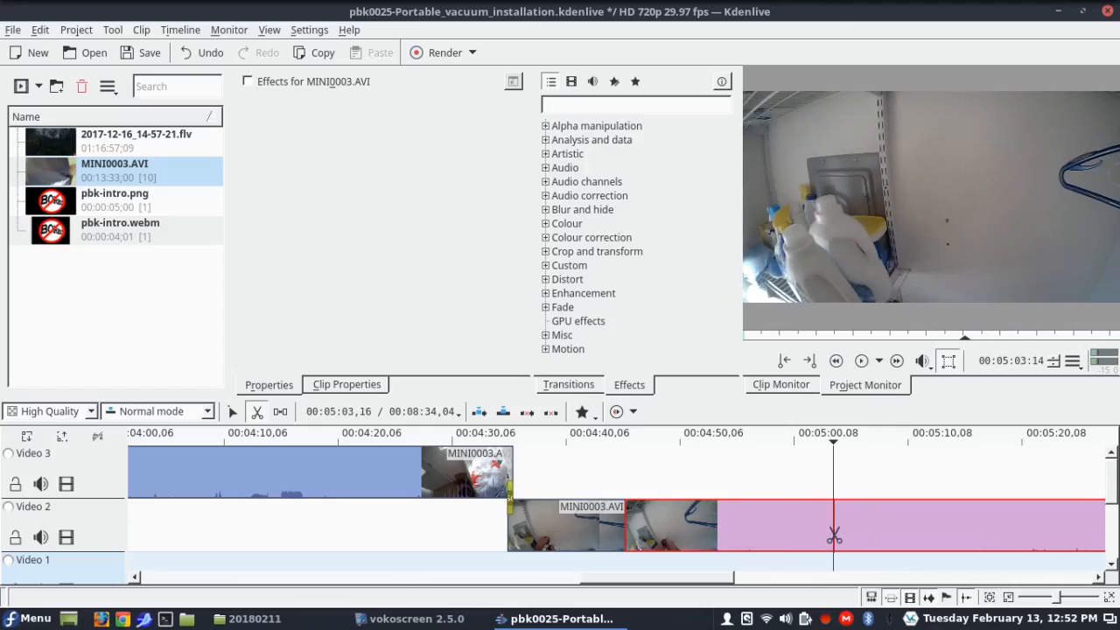
click(833, 536)
click(232, 411)
click(814, 537)
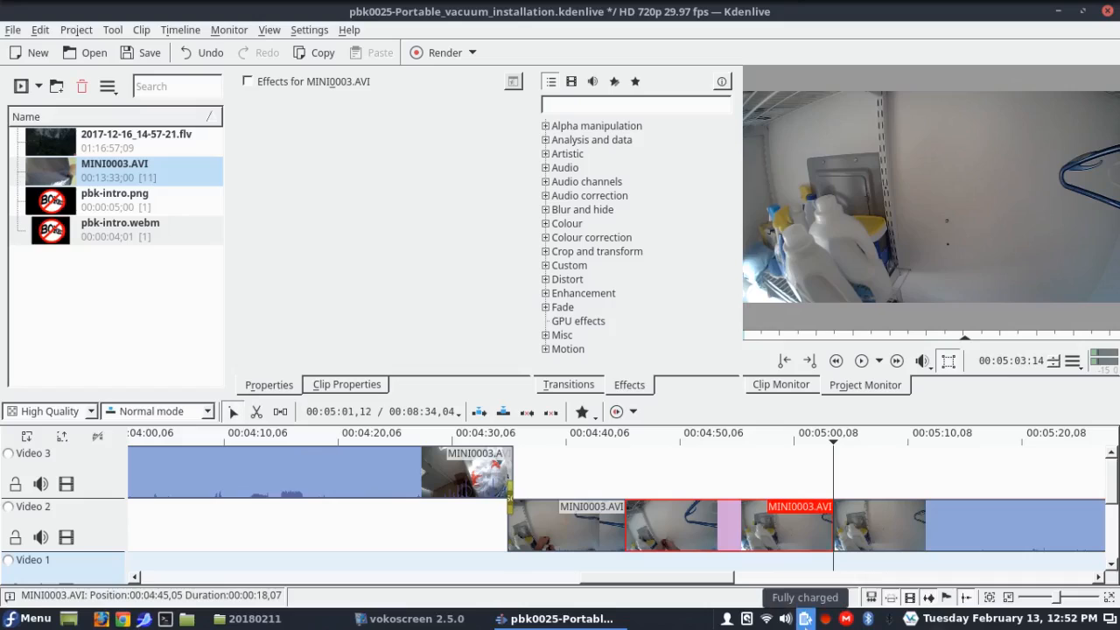
key(Delete)
Step: Move the remaining footage up to Video 3, slightly overlapping the short Video 2 clip's end, and add a Dissolve transition
drag(902, 538, 688, 478)
right_click(688, 483)
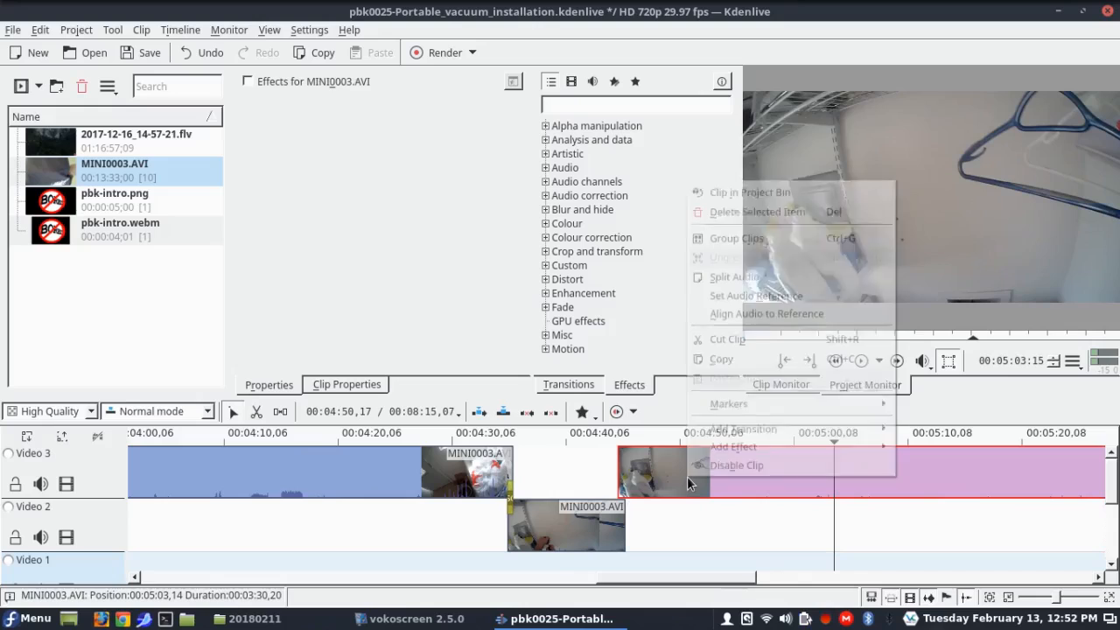
mouse_move(748, 426)
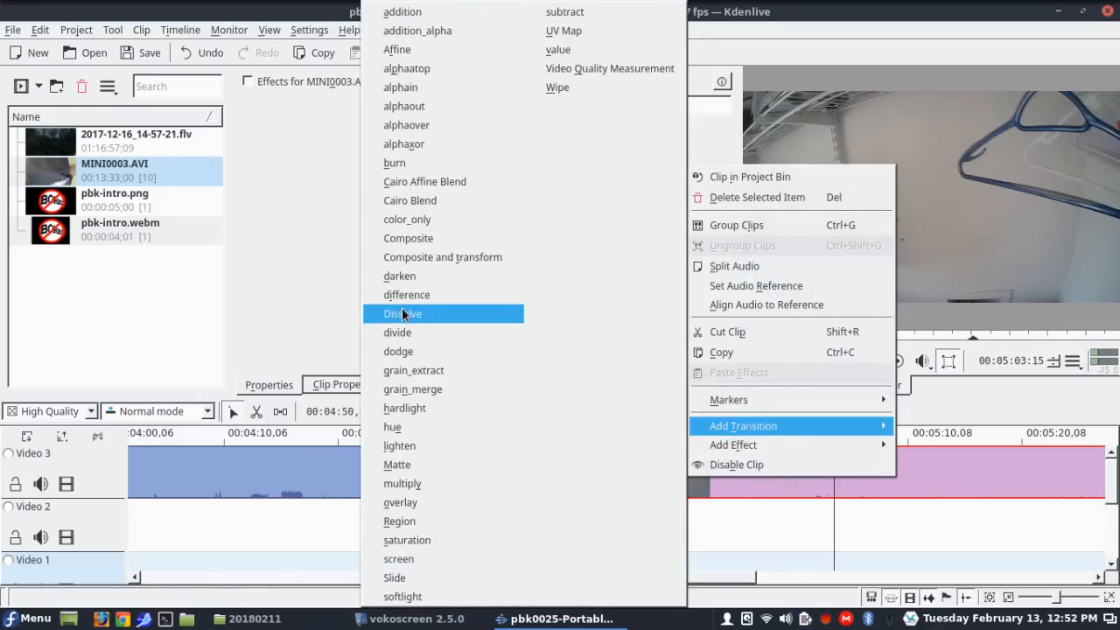
click(439, 313)
Step: Apply the FI-FO effect group from the long Video 3 clip to the short Video 2 clip between the last two dissolves
click(428, 483)
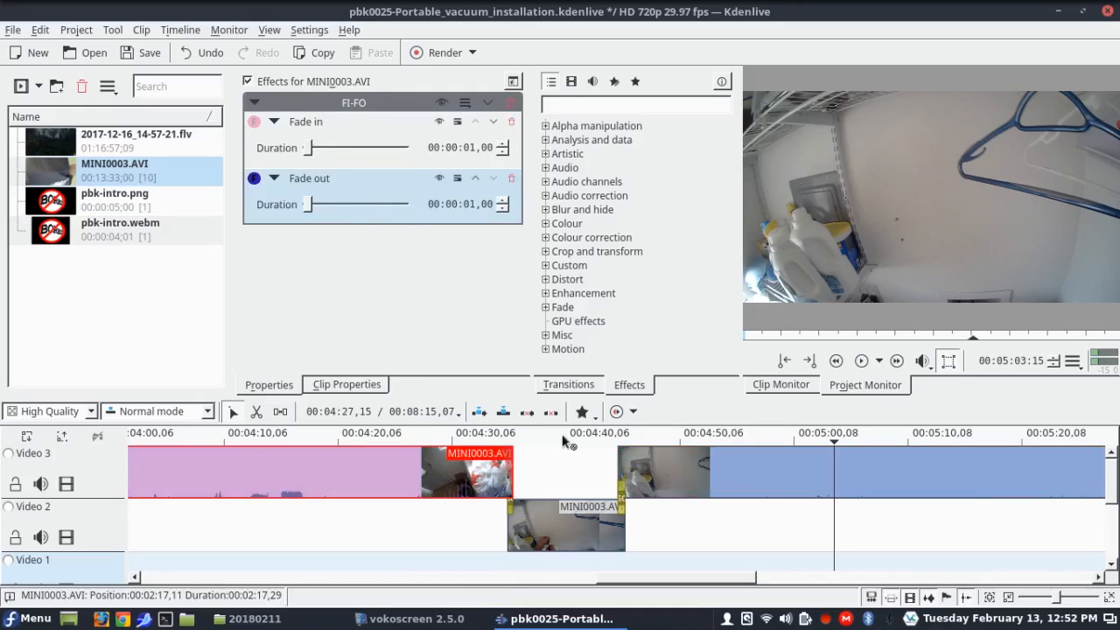
click(560, 537)
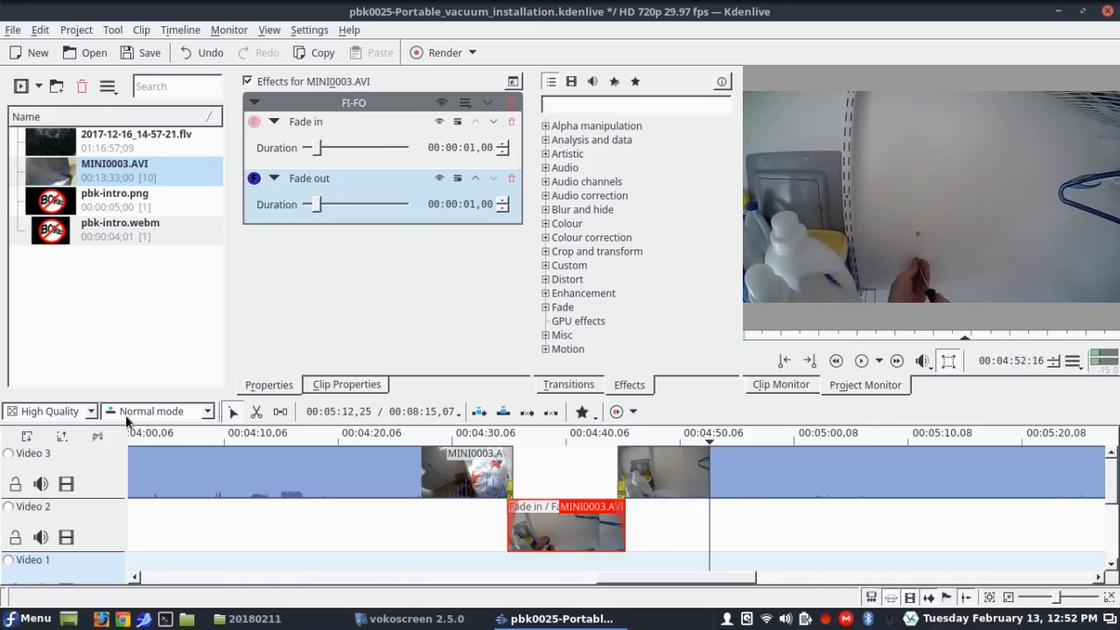
Step: Cut the last Video 3 clip at 00:04:52,16 and again at 00:05:03,27 to isolate the unwanted section
click(251, 413)
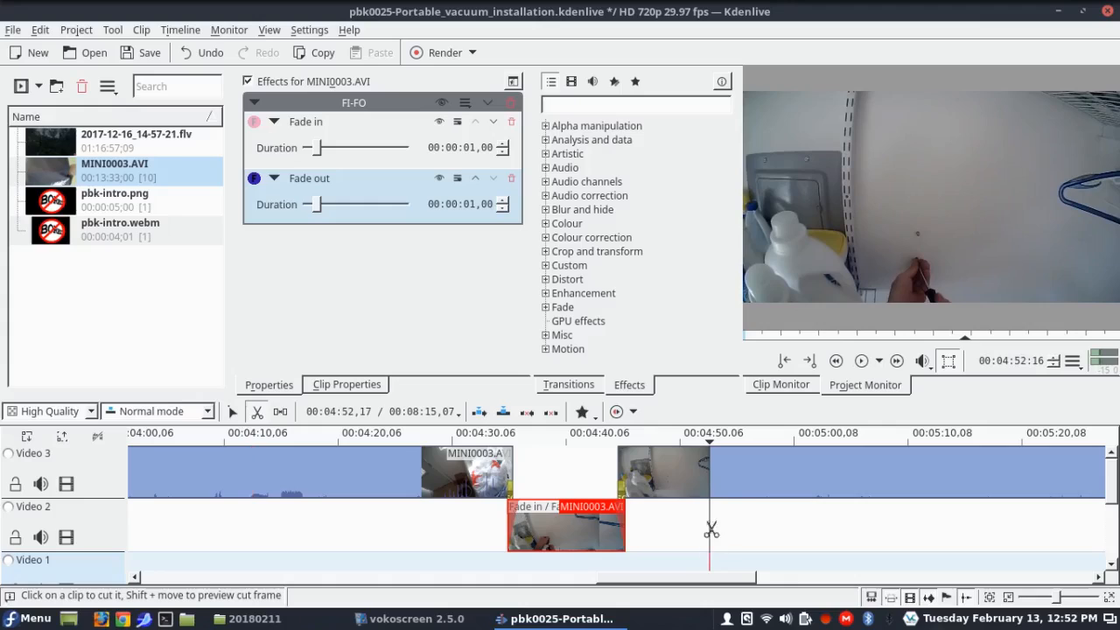
click(709, 472)
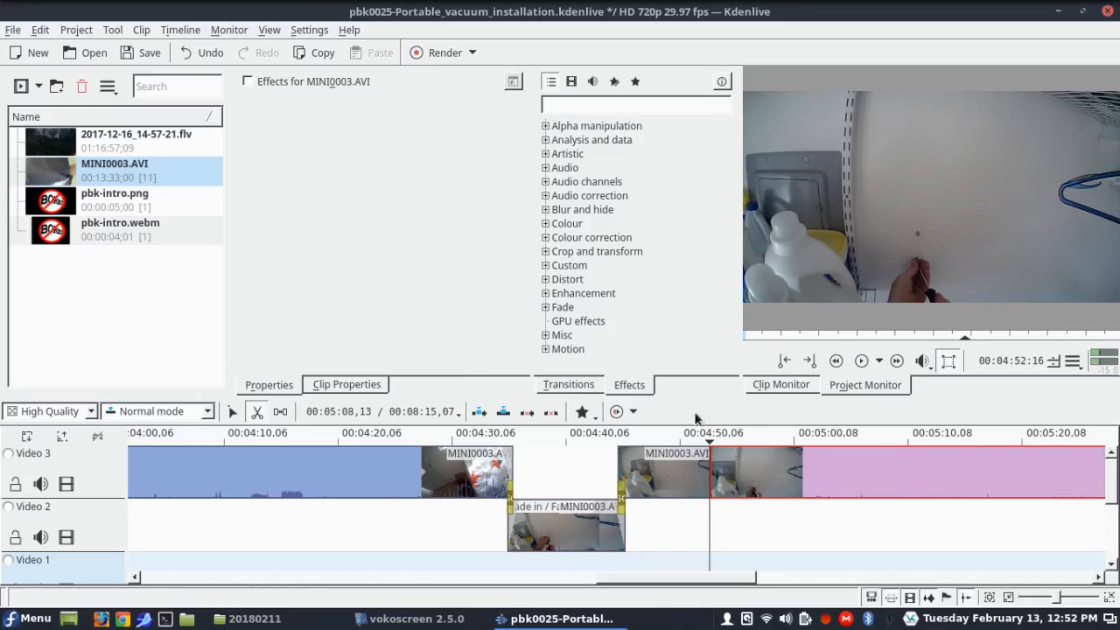
click(861, 366)
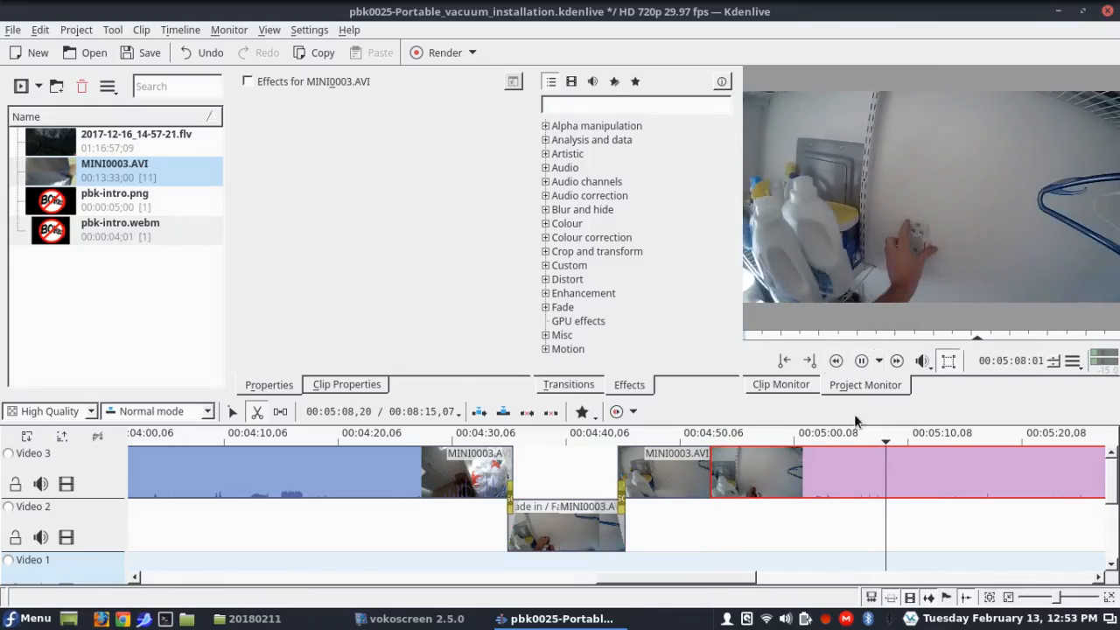
click(823, 437)
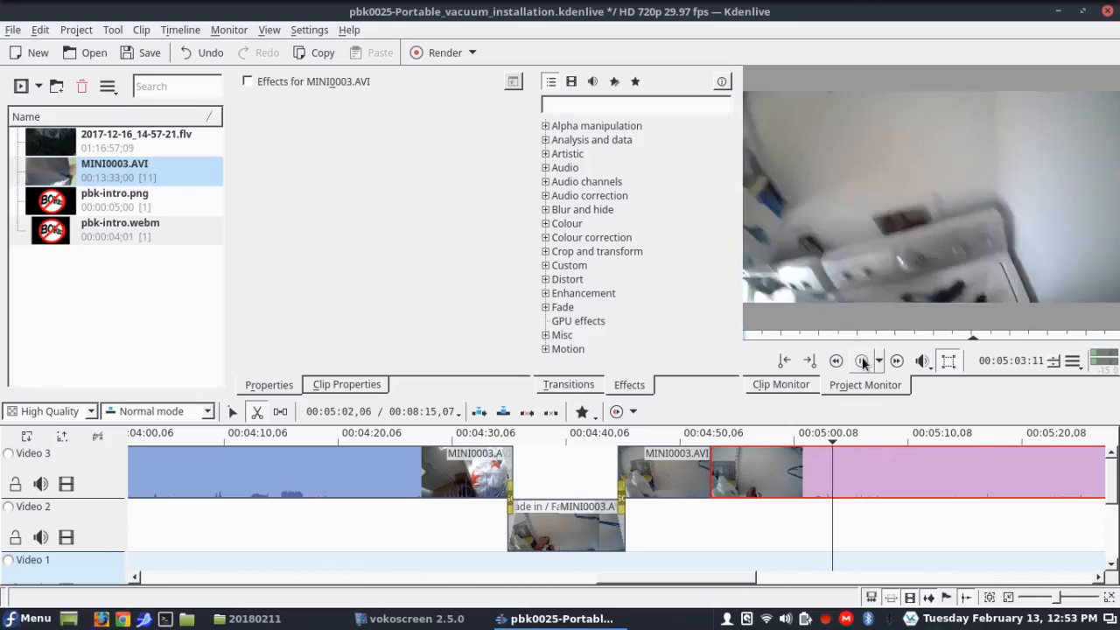
click(837, 470)
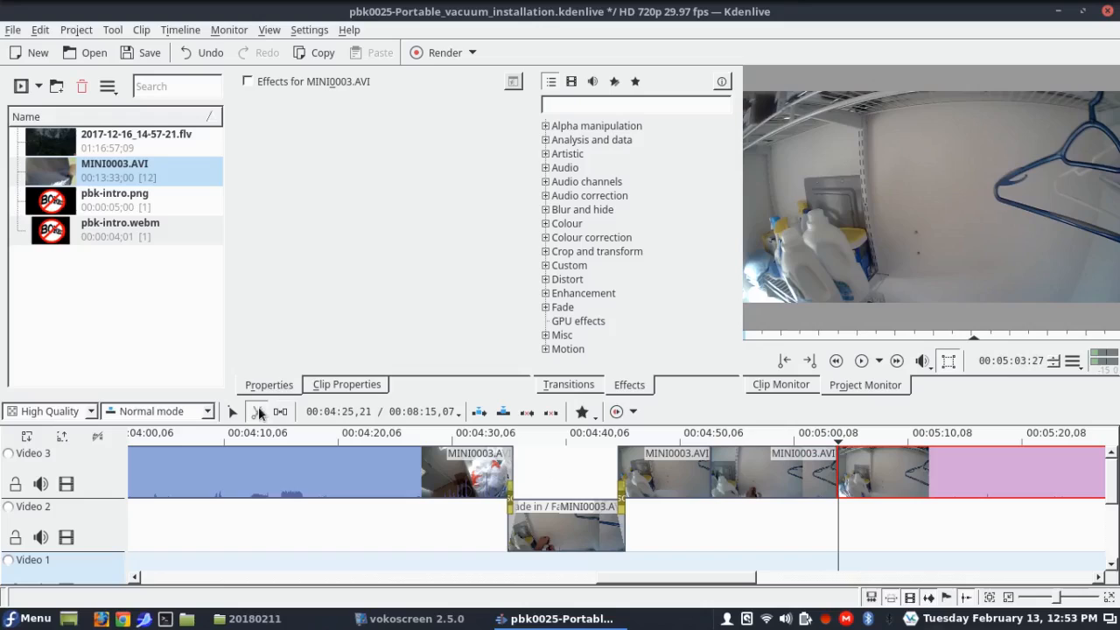
click(236, 412)
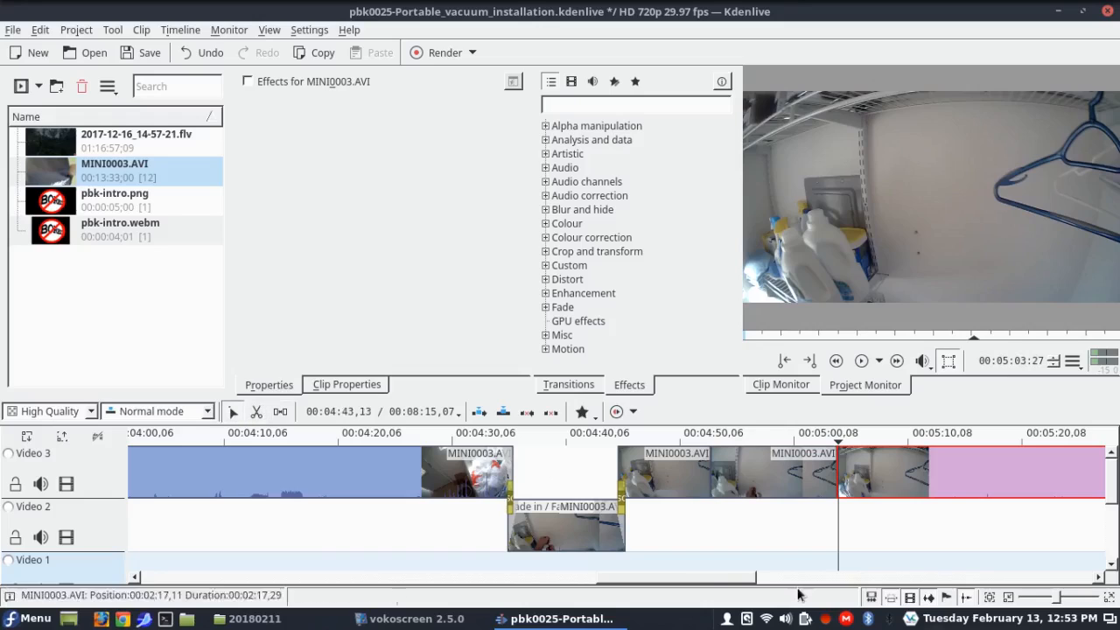
Step: Delete the isolated Video 3 section and move the remaining footage down to Video 2, slightly overlapping the short Video 3 clip's end
click(770, 464)
key(Delete)
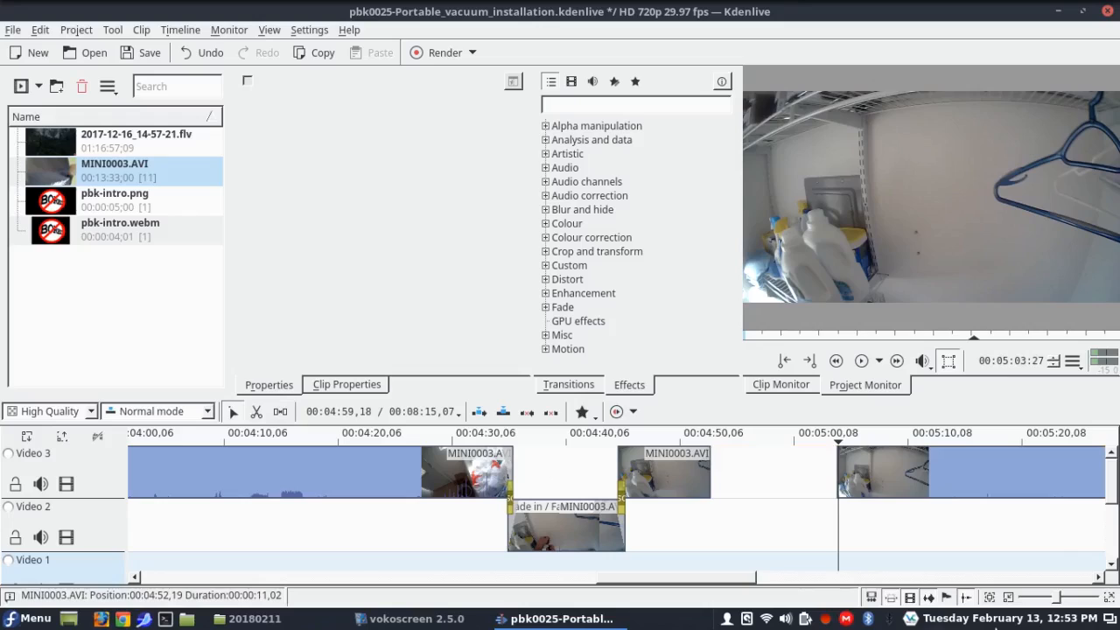
drag(959, 453, 818, 519)
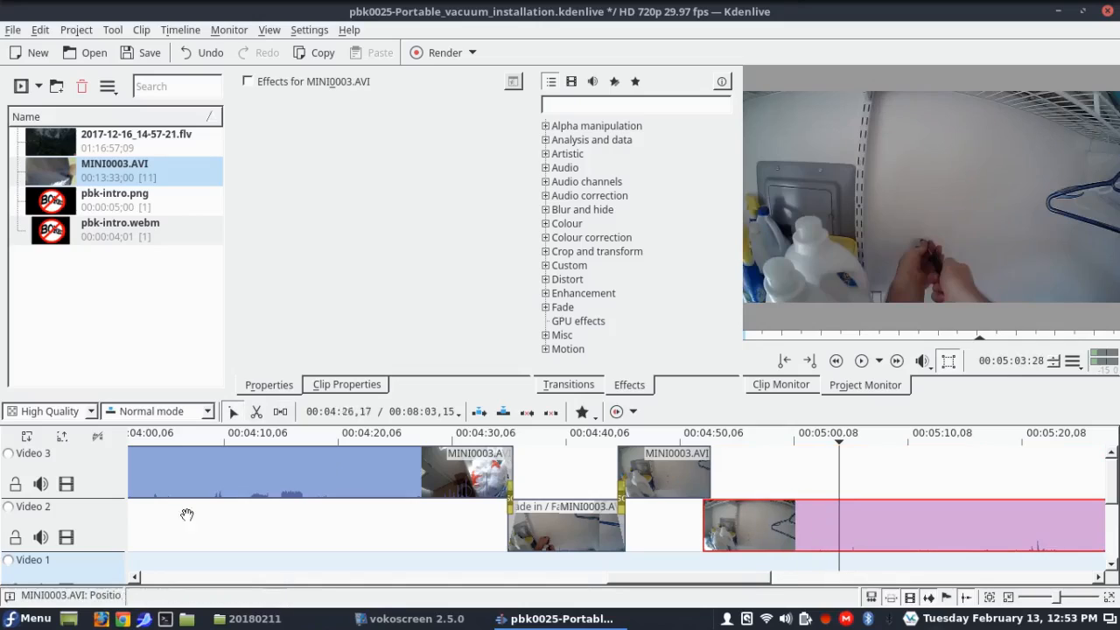
scroll(83, 473, down, 2)
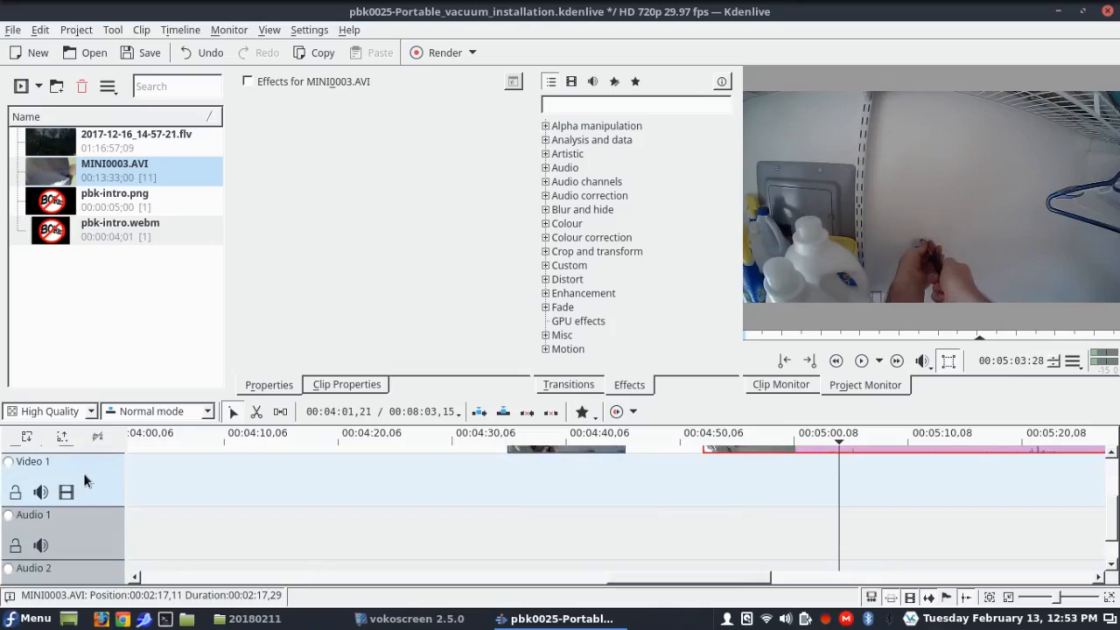
scroll(83, 475, up, 2)
scroll(89, 515, down, 1)
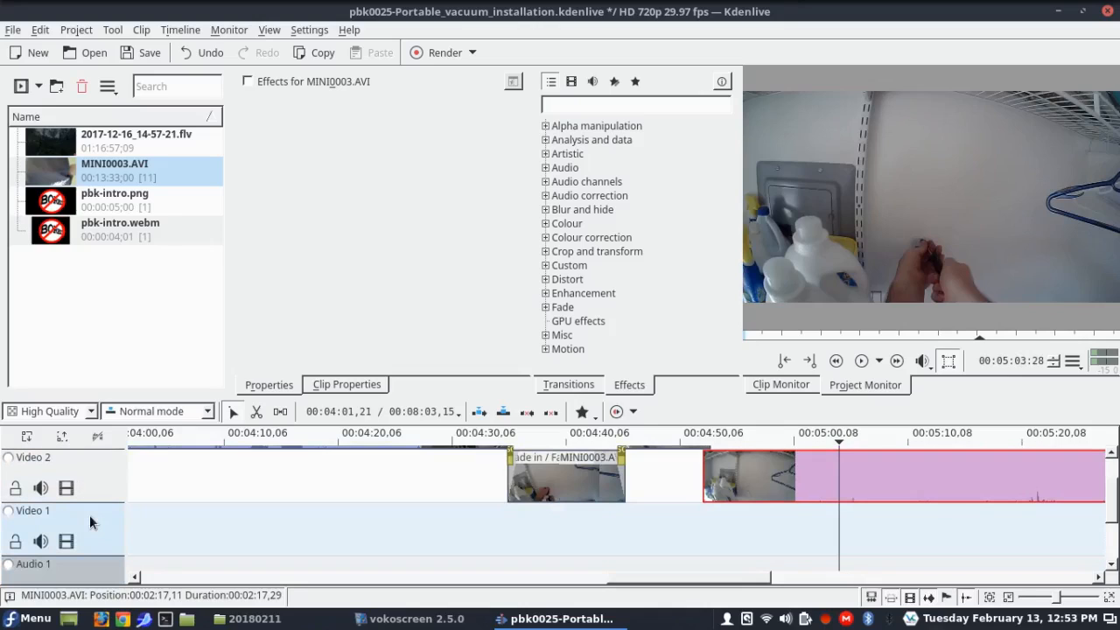
scroll(89, 515, down, 2)
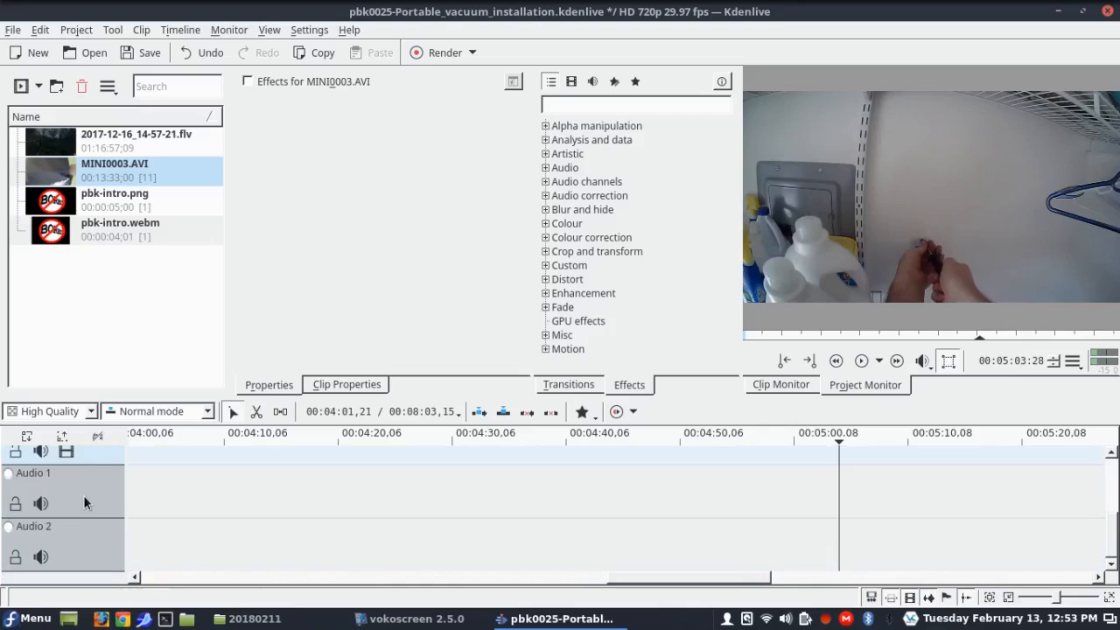
scroll(95, 545, up, 3)
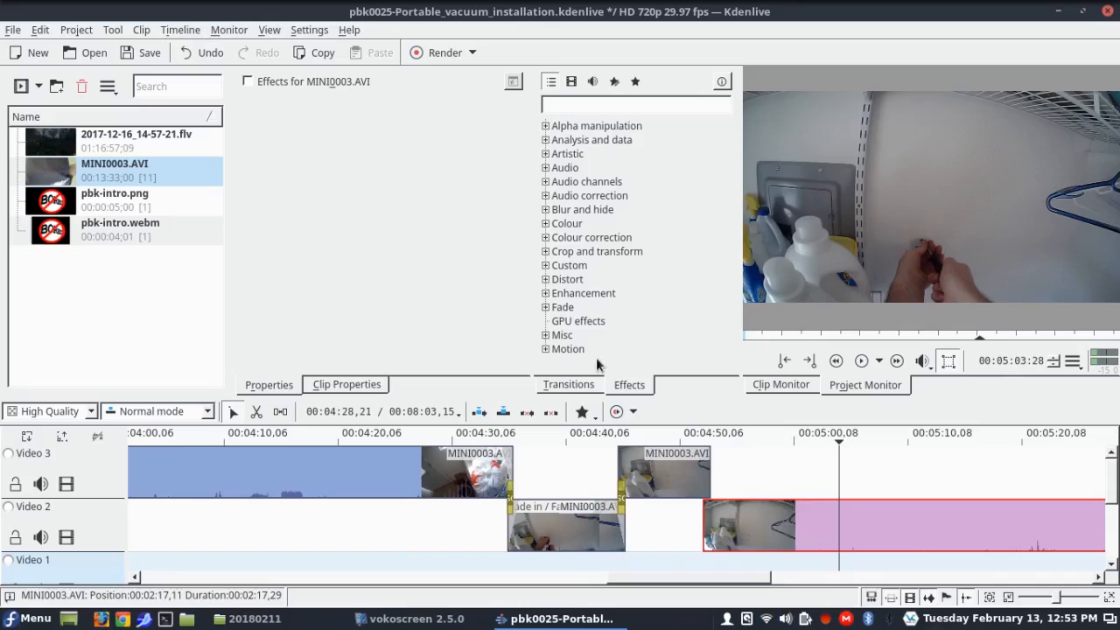
Step: Add a Dissolve transition between the short Video 3 clip's end and the remaining footage on Video 2
click(679, 480)
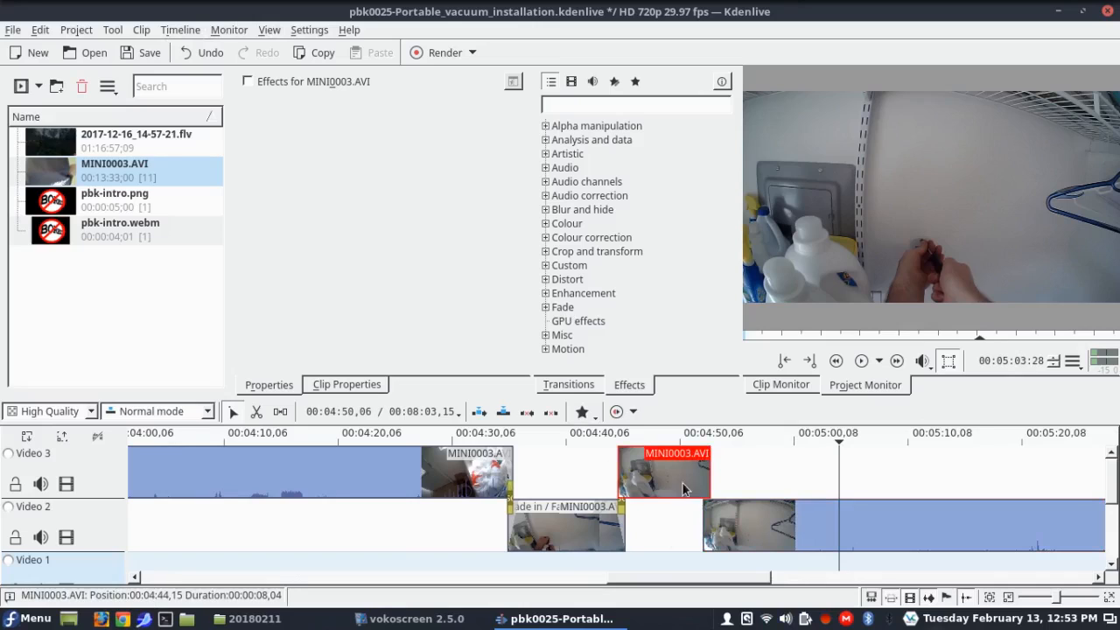
right_click(682, 481)
mouse_move(739, 434)
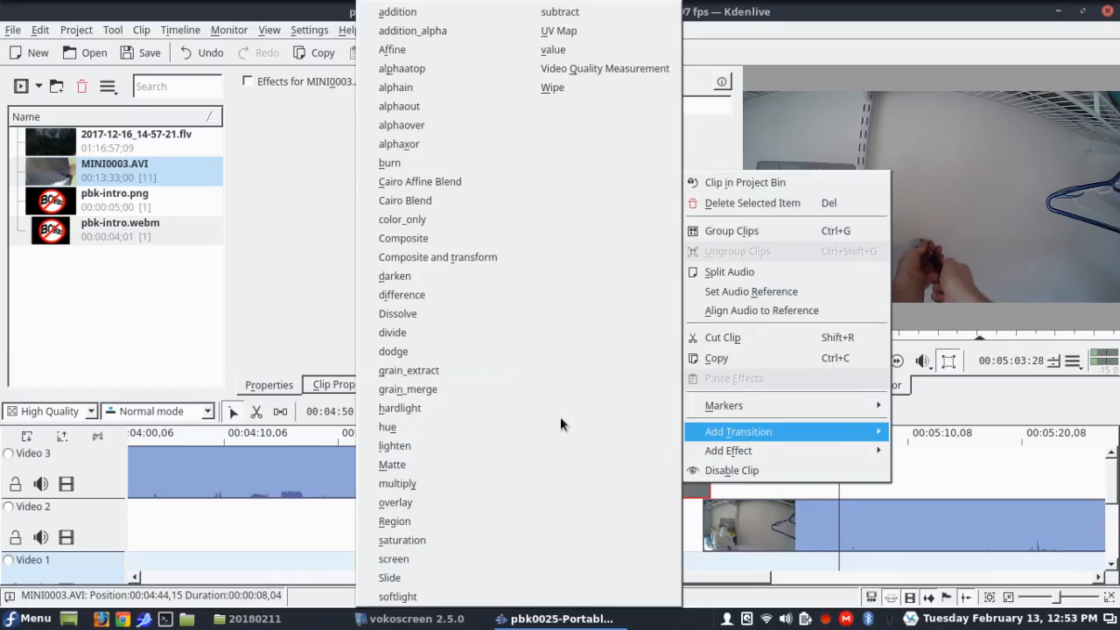
click(490, 317)
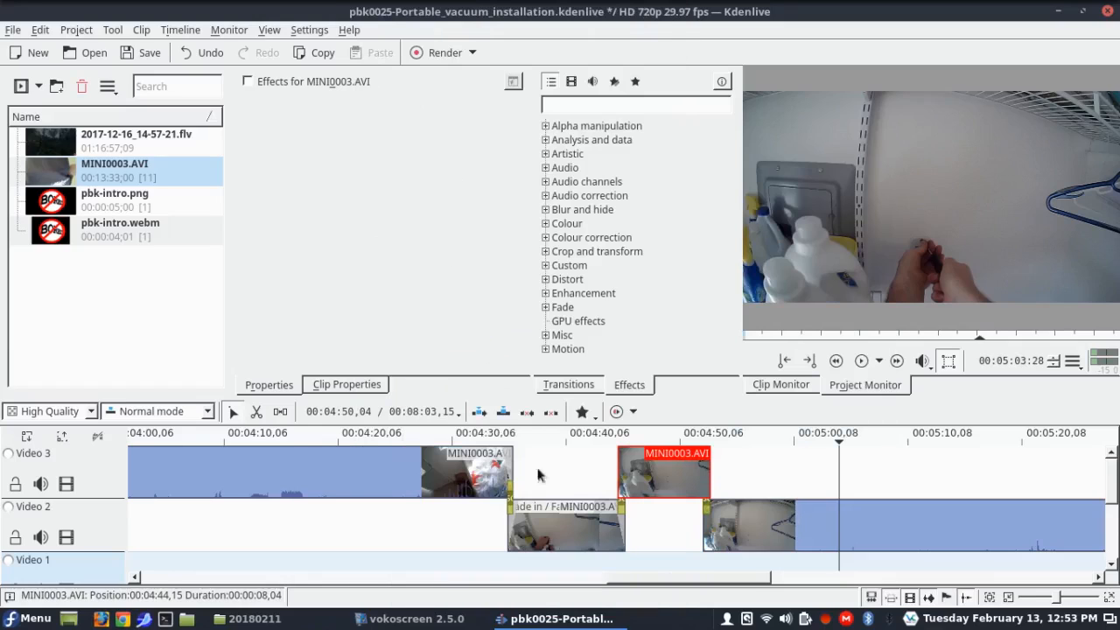
Step: Apply the FI-FO effect group from the short Video 2 clip to the short Video 3 clip, and save the project
click(550, 536)
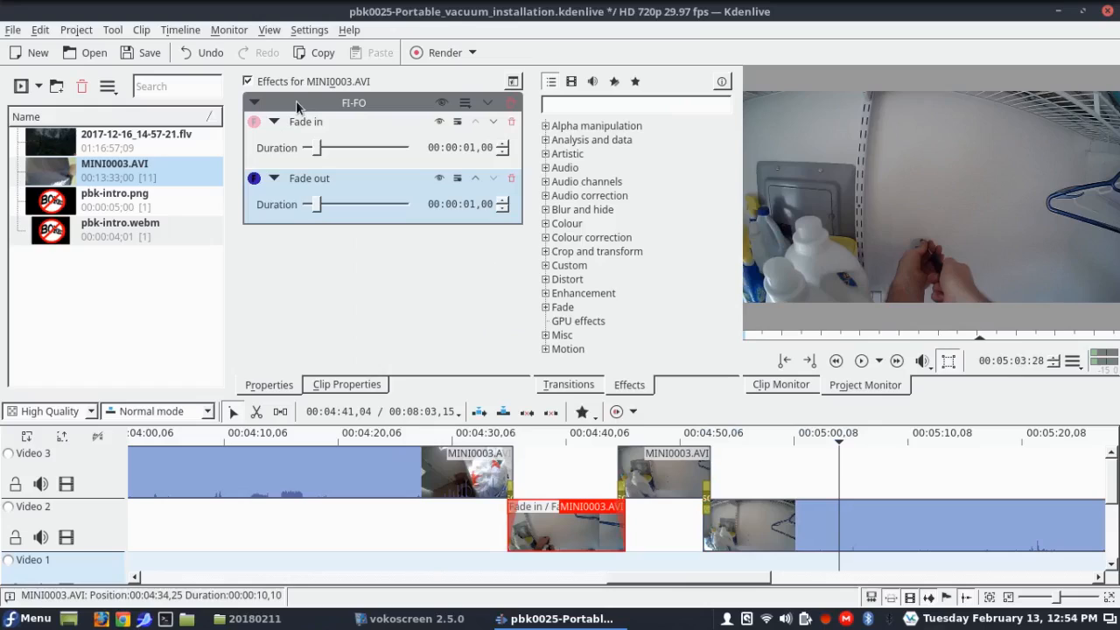
click(663, 474)
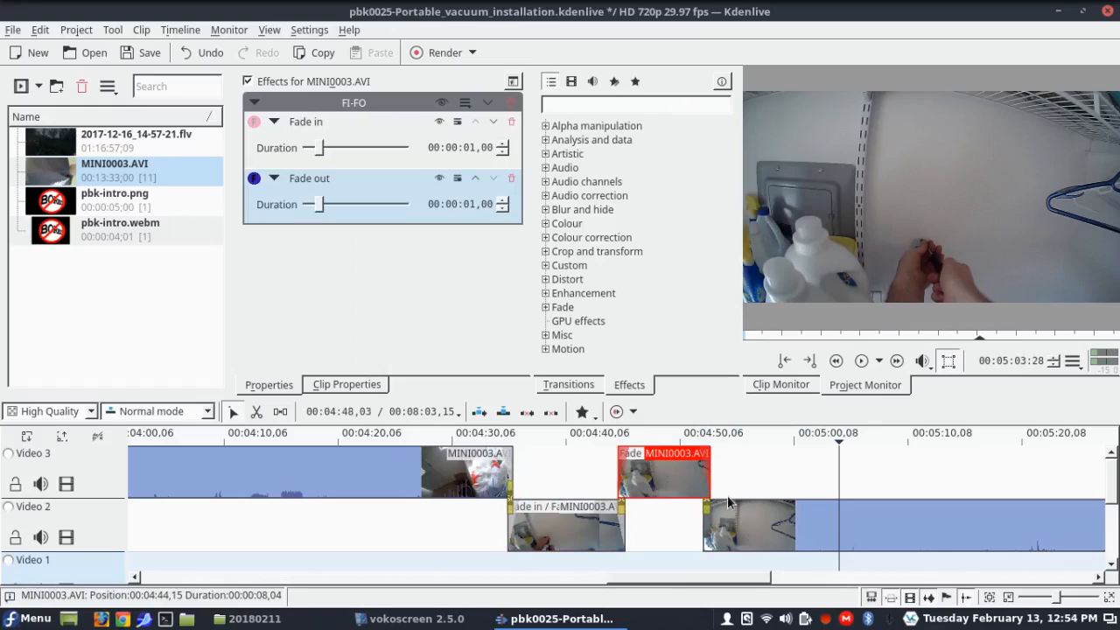
click(684, 436)
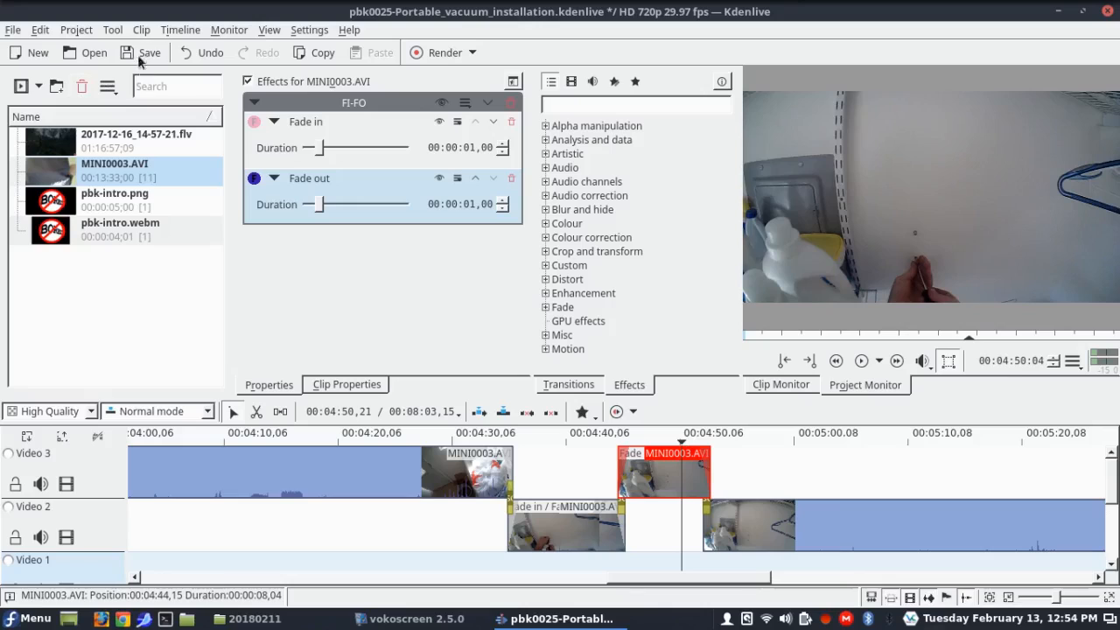
key(ctrl+s)
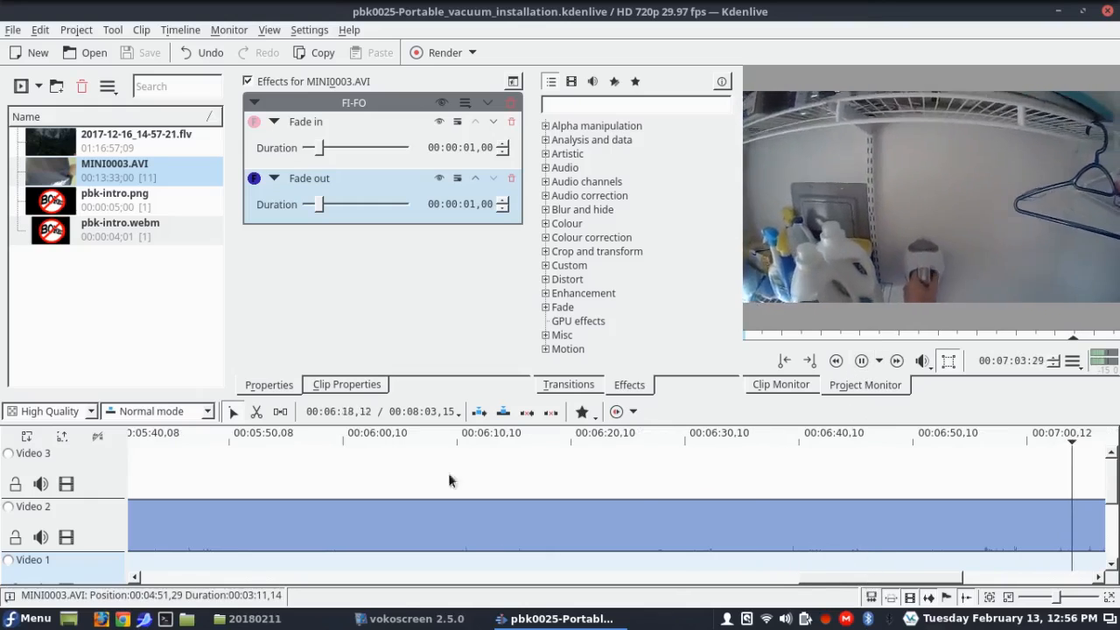
Step: Review the Video 2 footage around 00:05:40 for the start of the unwanted section and cut it at 00:05:44,20
click(131, 432)
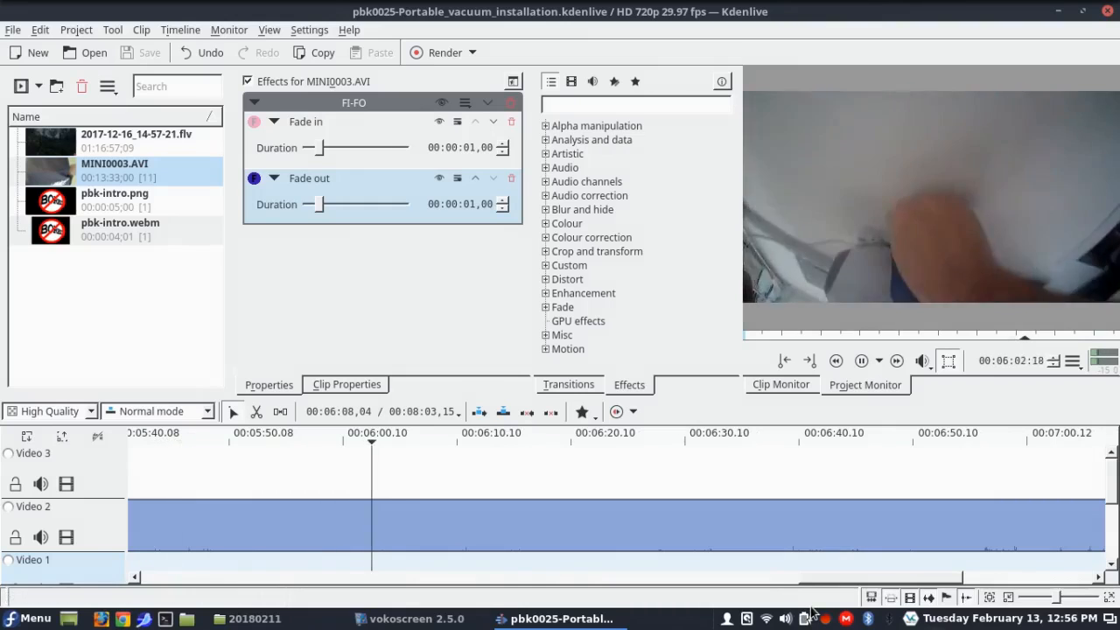
click(150, 442)
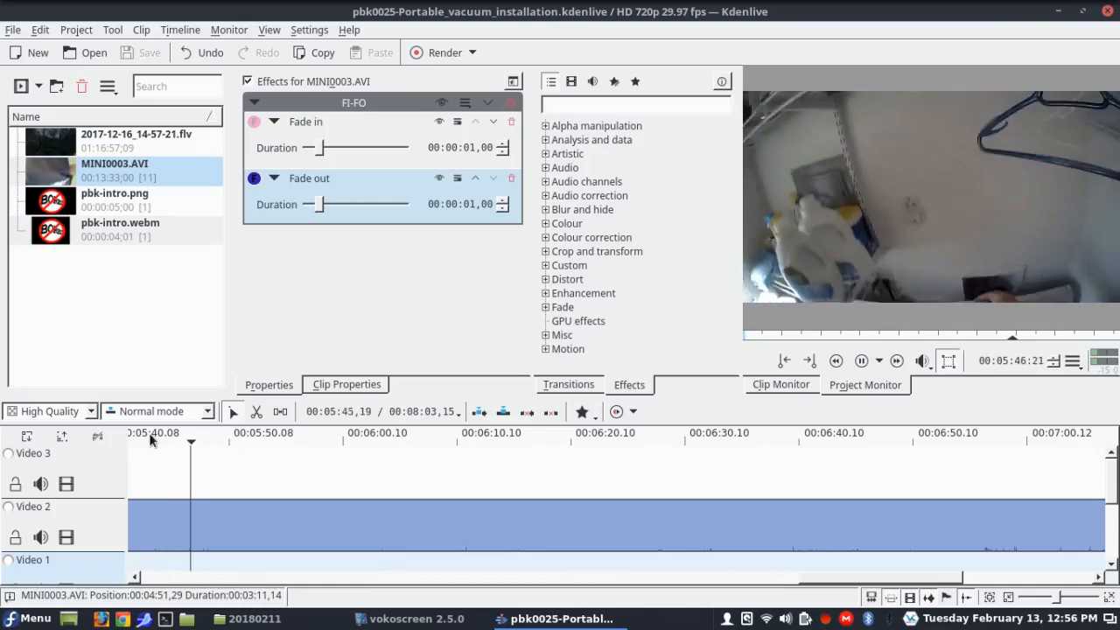
click(148, 431)
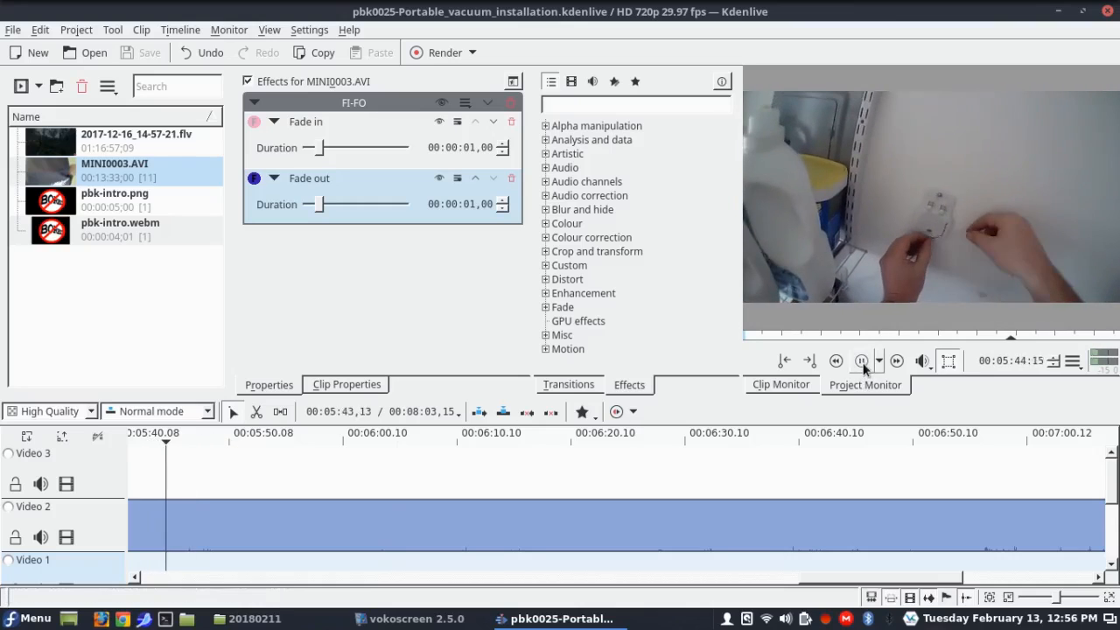
click(255, 412)
click(168, 517)
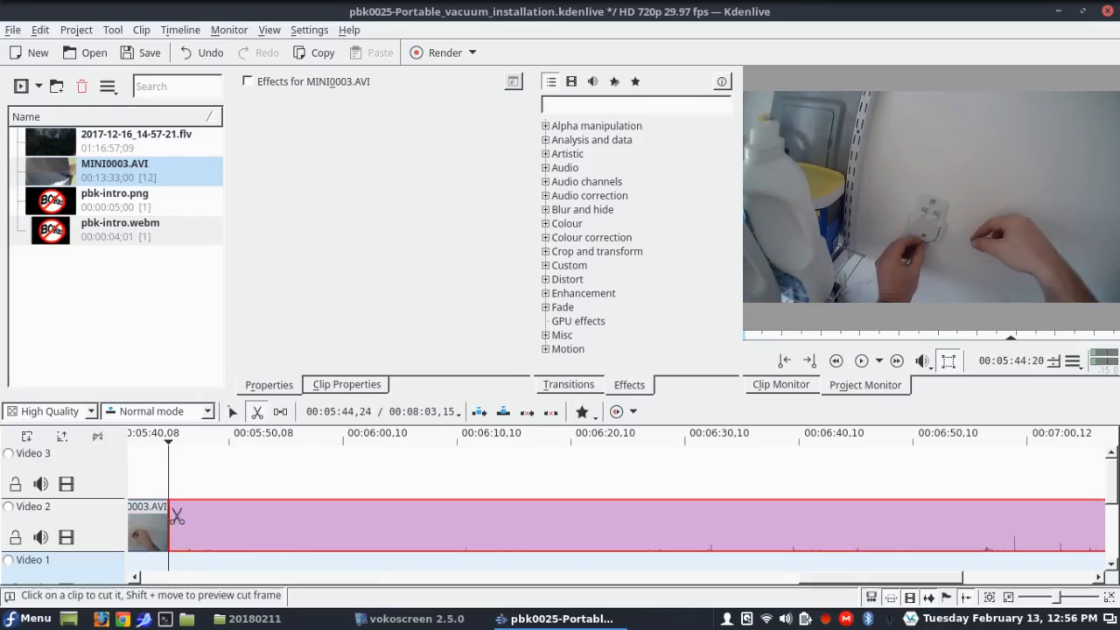
Step: Review the footage for the resume point, cut Video 2 again at 00:06:16,00, and delete the section between the two cuts
click(233, 412)
click(450, 442)
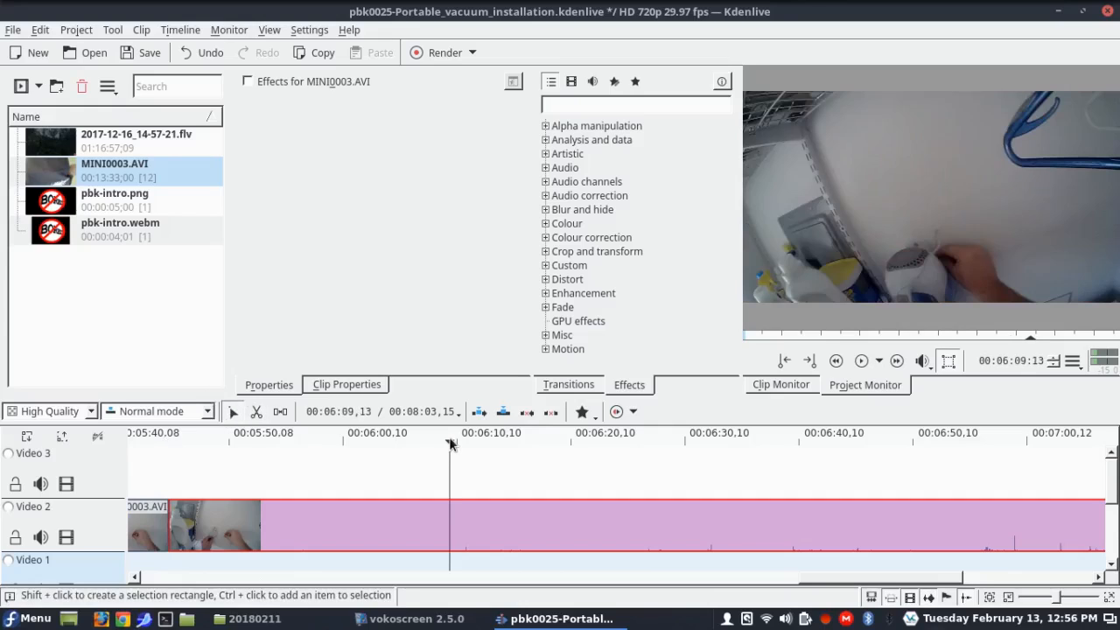
click(526, 444)
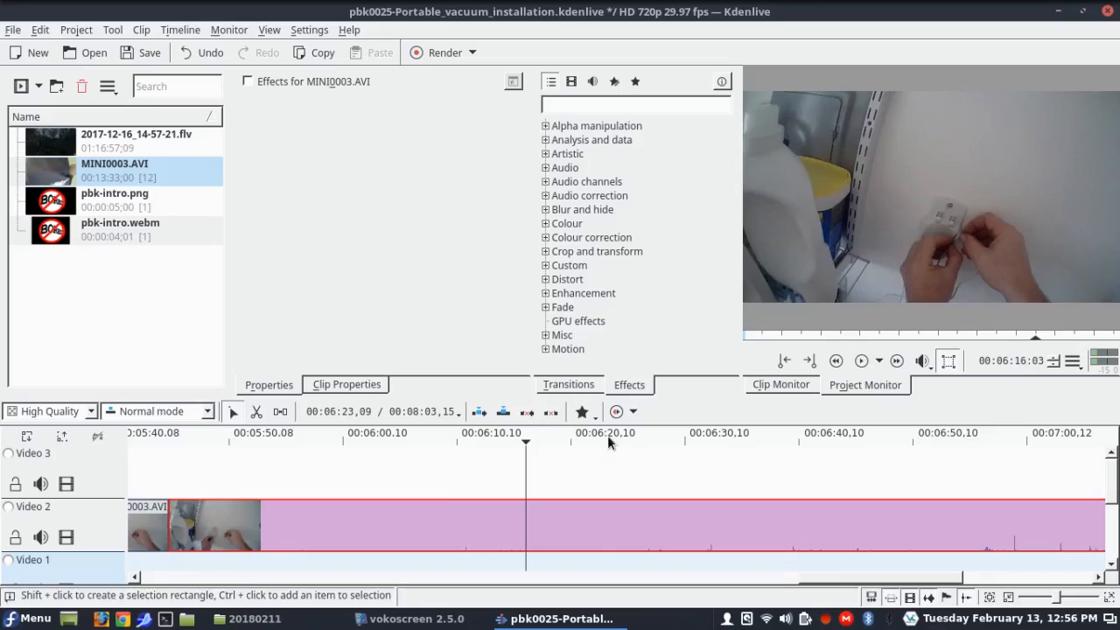
click(609, 443)
click(551, 443)
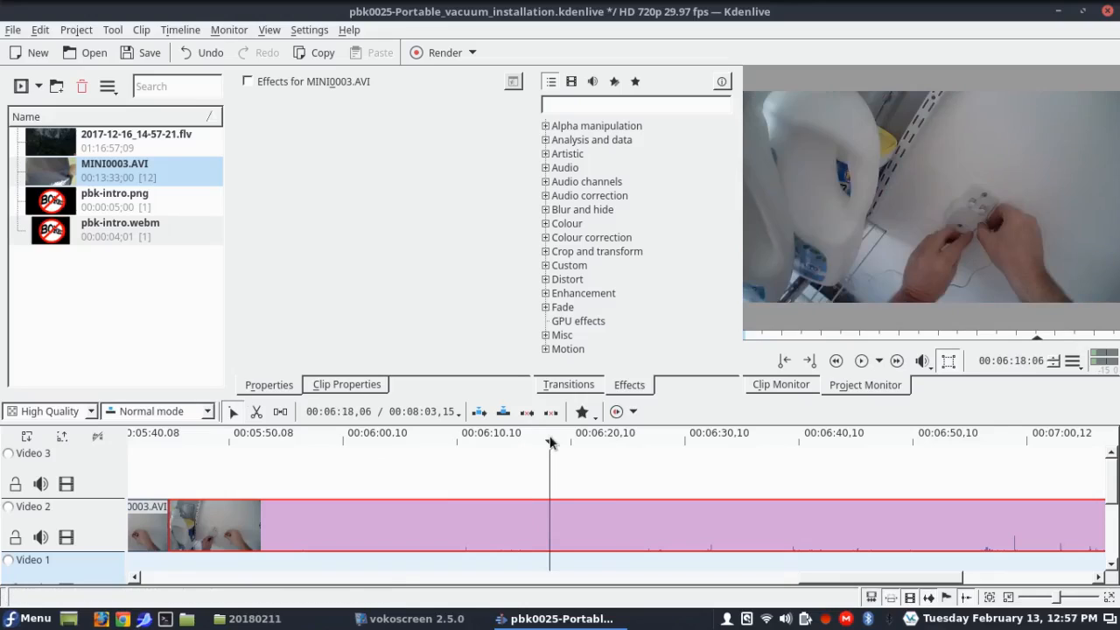
click(504, 443)
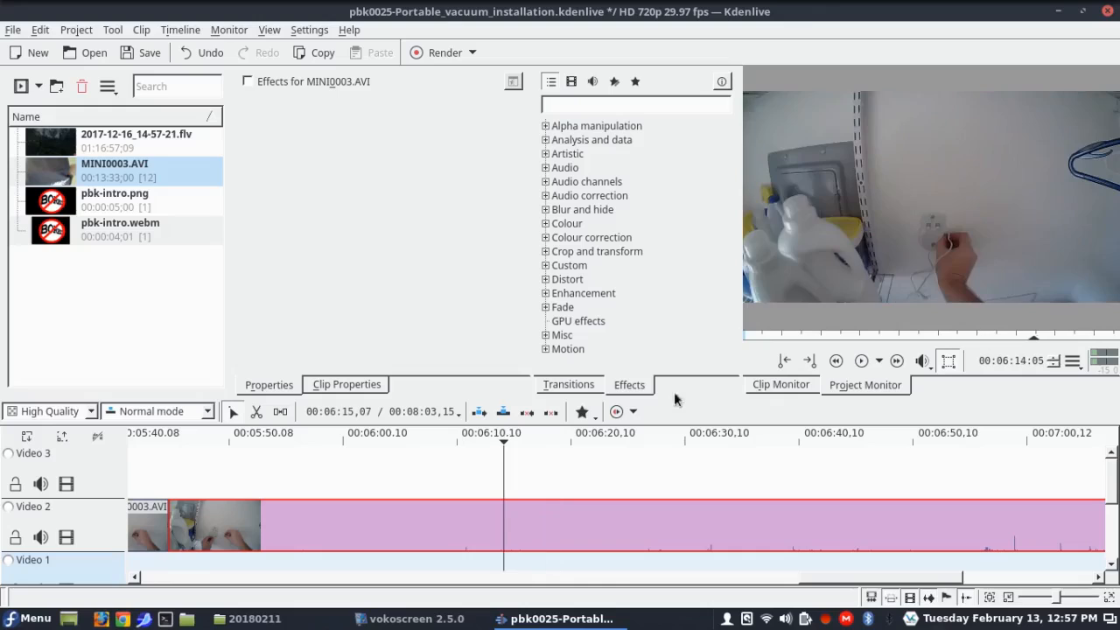
click(466, 442)
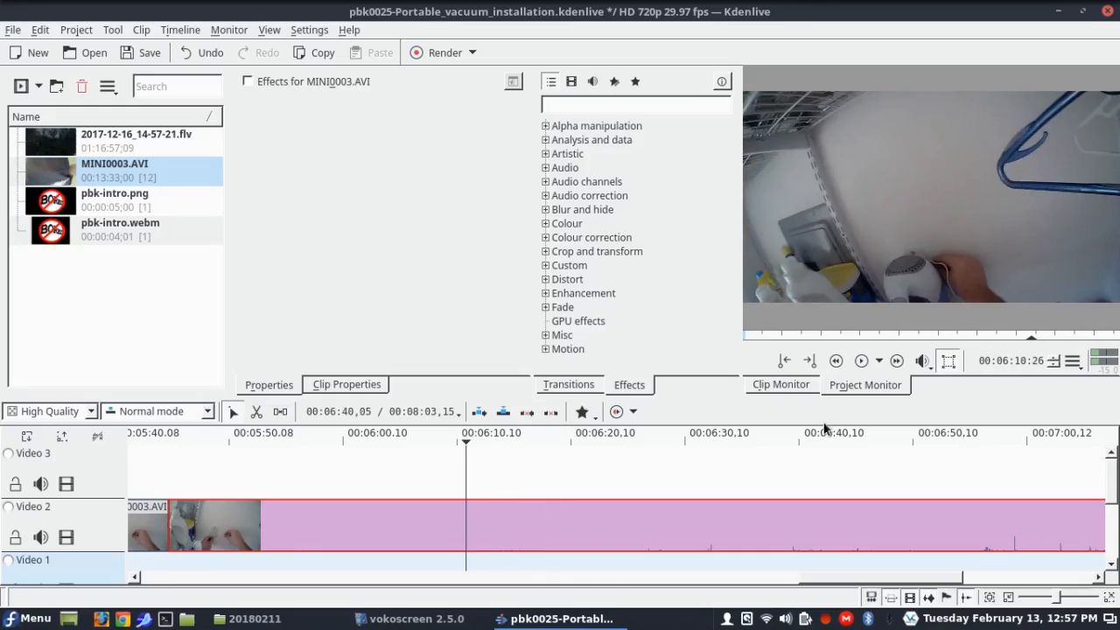
click(859, 366)
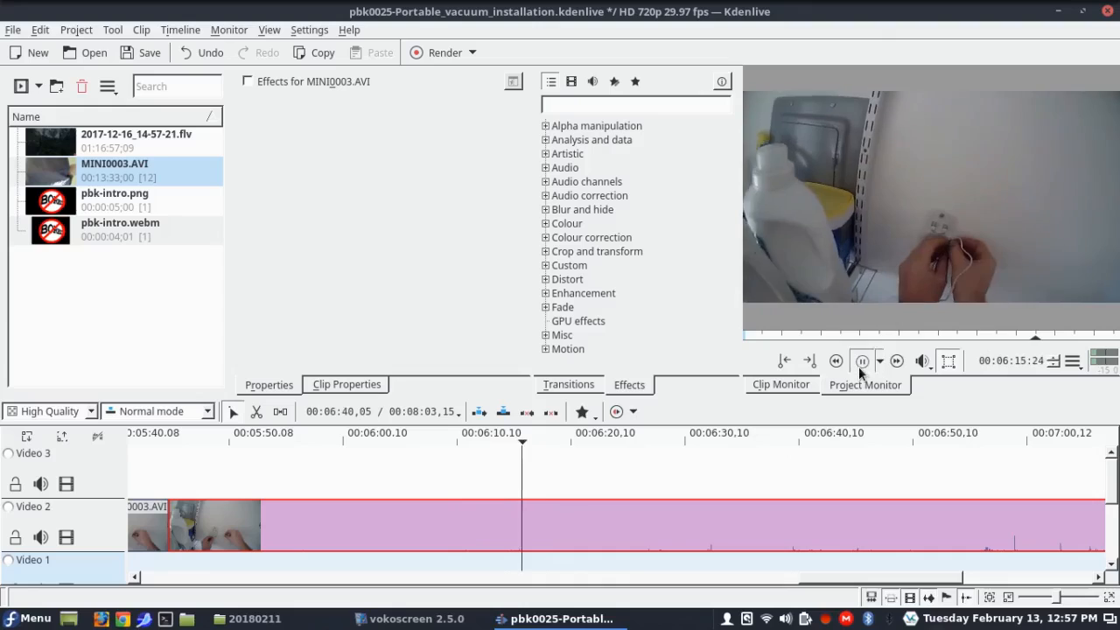
click(858, 366)
click(255, 413)
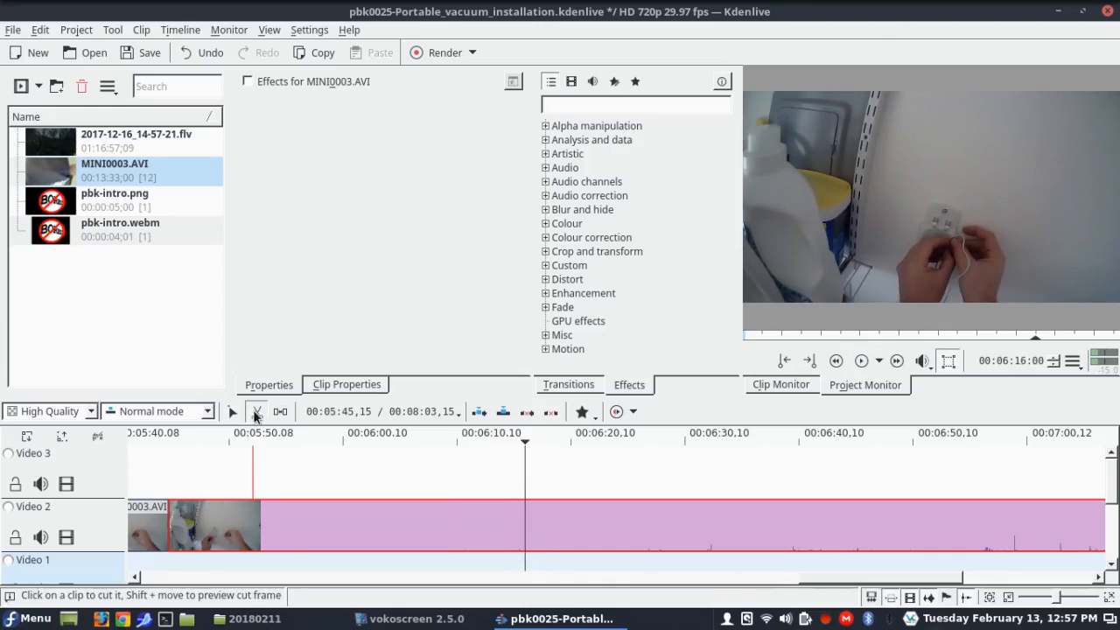
click(525, 529)
key(s)
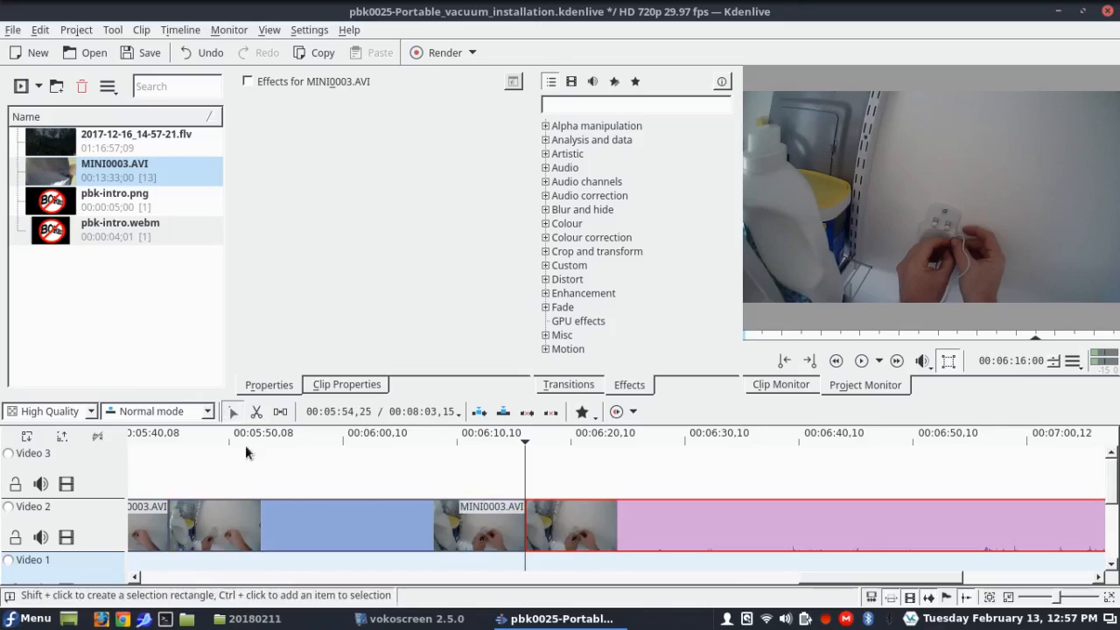
click(290, 518)
key(Delete)
Step: Move the remaining footage up to Video 3, slightly overlapping the long Video 2 clip's end, and add a Dissolve transition
drag(660, 550, 308, 448)
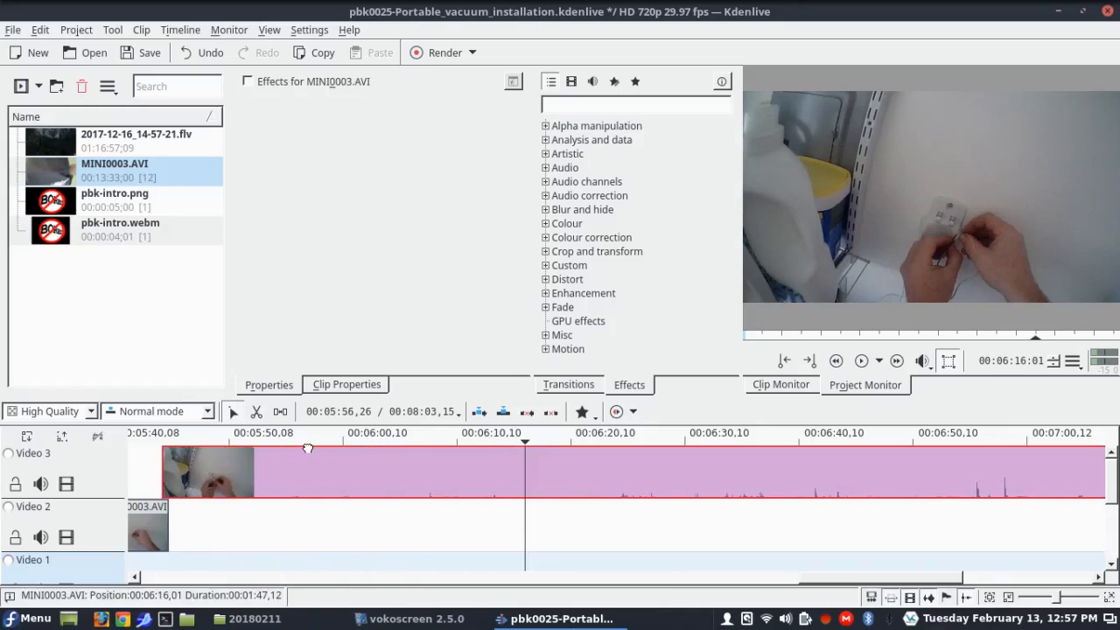
right_click(282, 464)
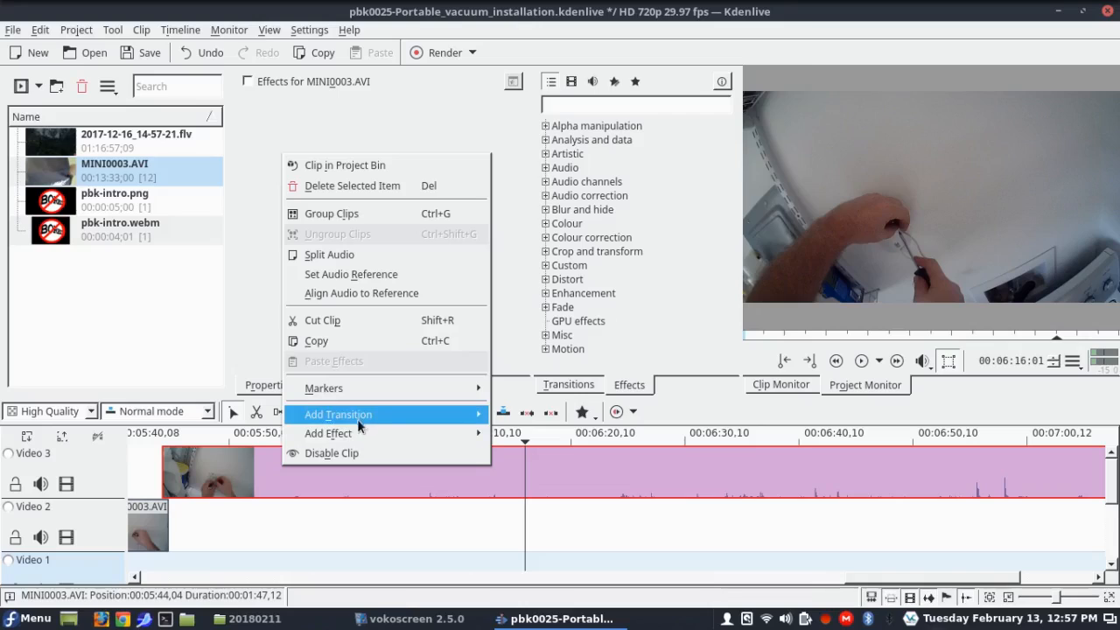
mouse_move(372, 422)
click(607, 358)
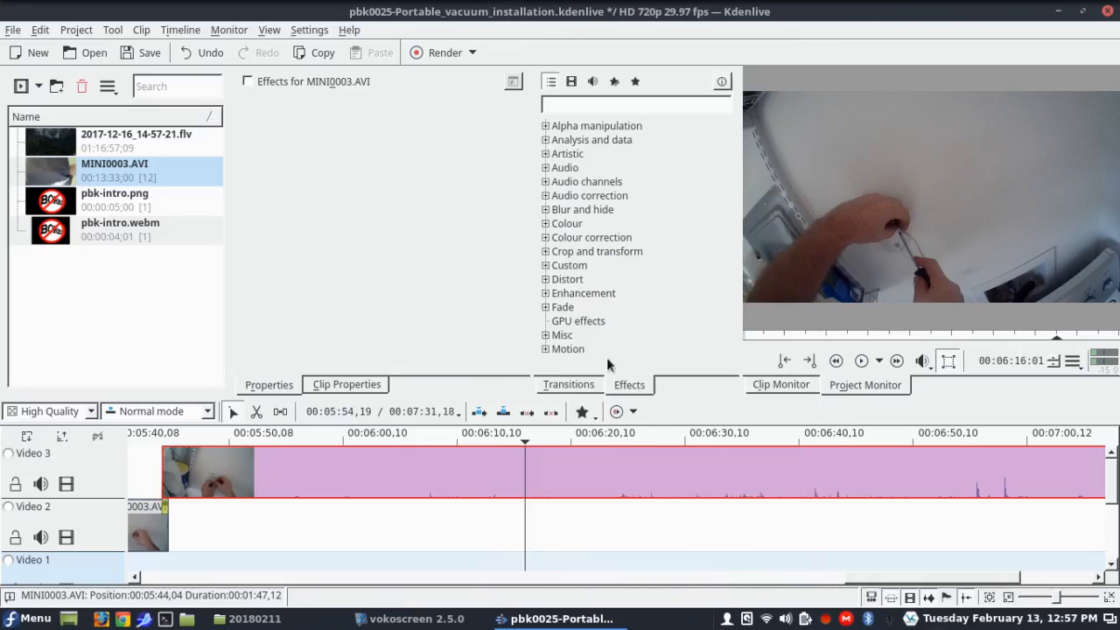
Step: Apply the FI-FO effect group from the short Video 3 clip to the long Video 2 clip that follows it
drag(858, 584, 690, 595)
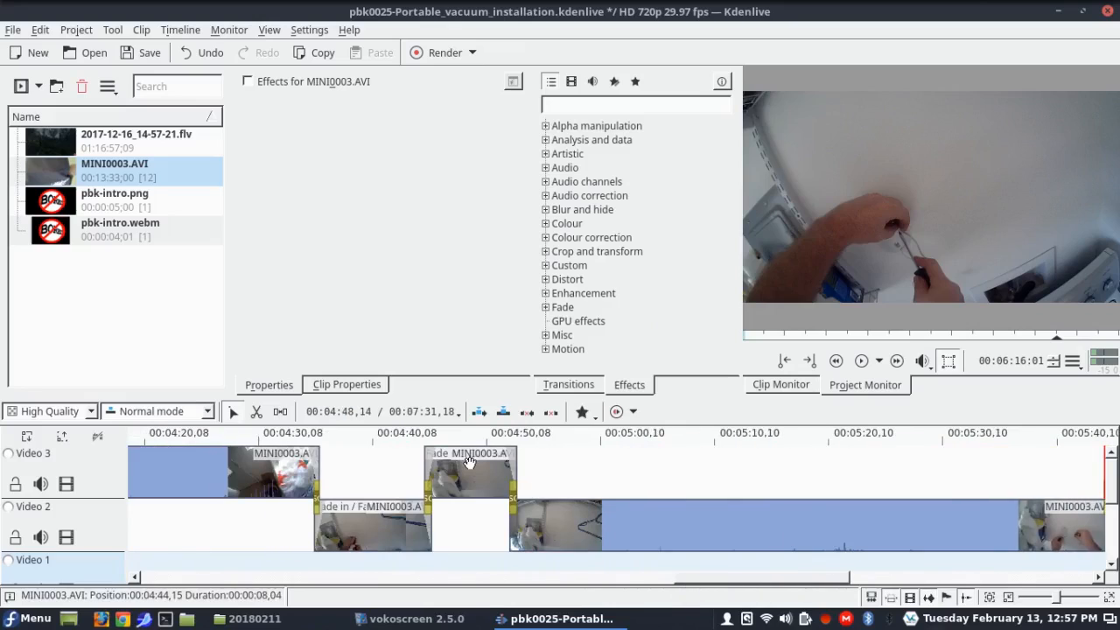
click(436, 473)
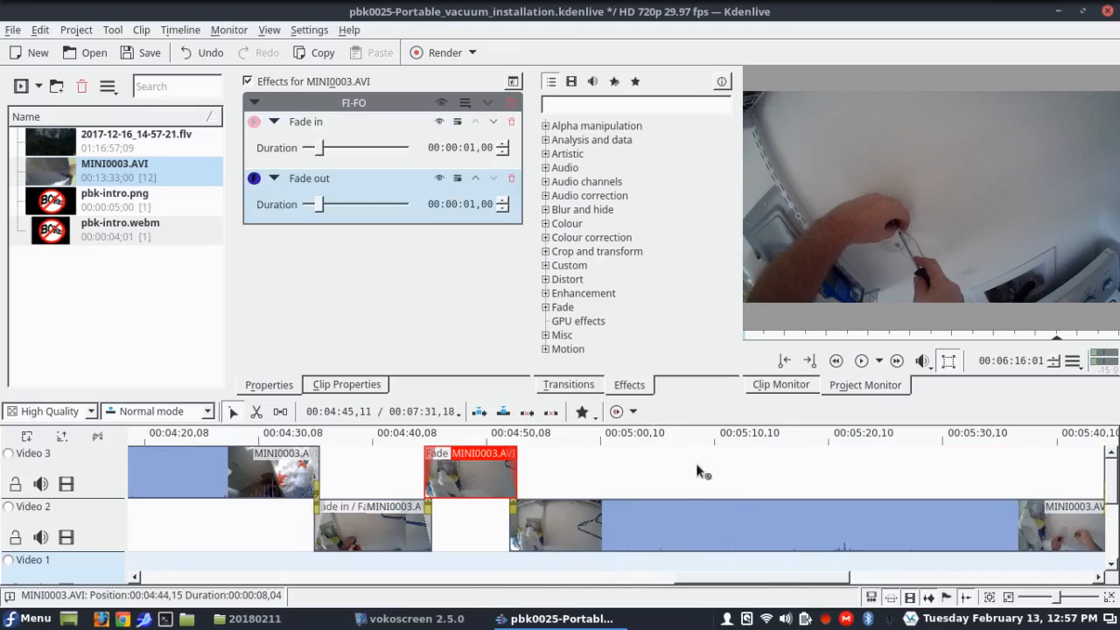
drag(717, 518, 719, 518)
Step: Play the last Video 3 clip from the new dissolve and cut it at 00:06:04,18
drag(804, 589, 881, 577)
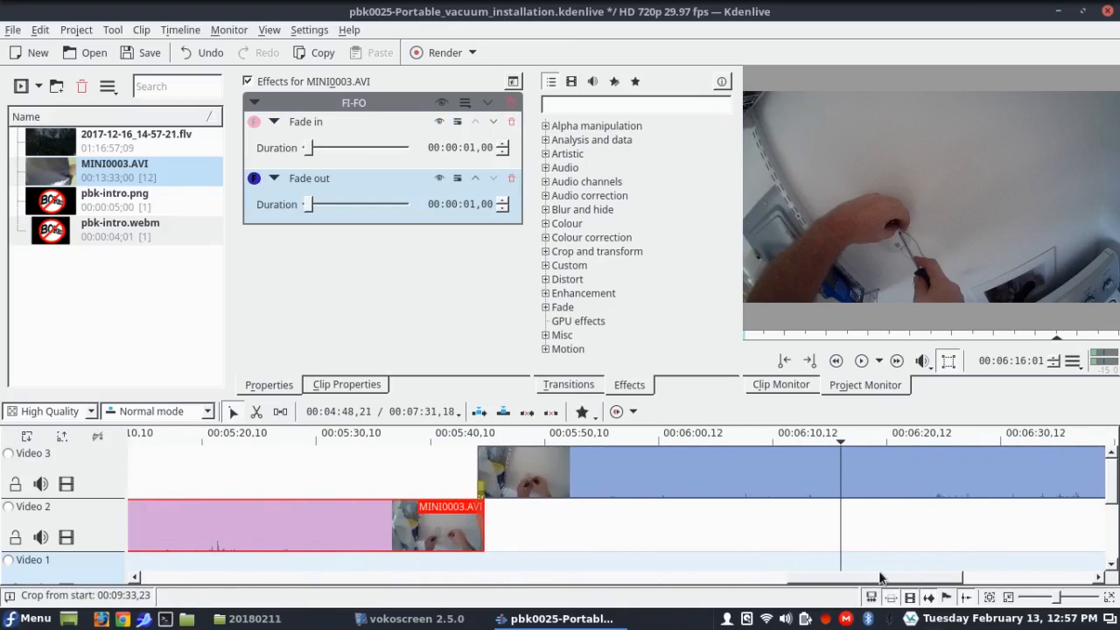
click(468, 435)
click(860, 361)
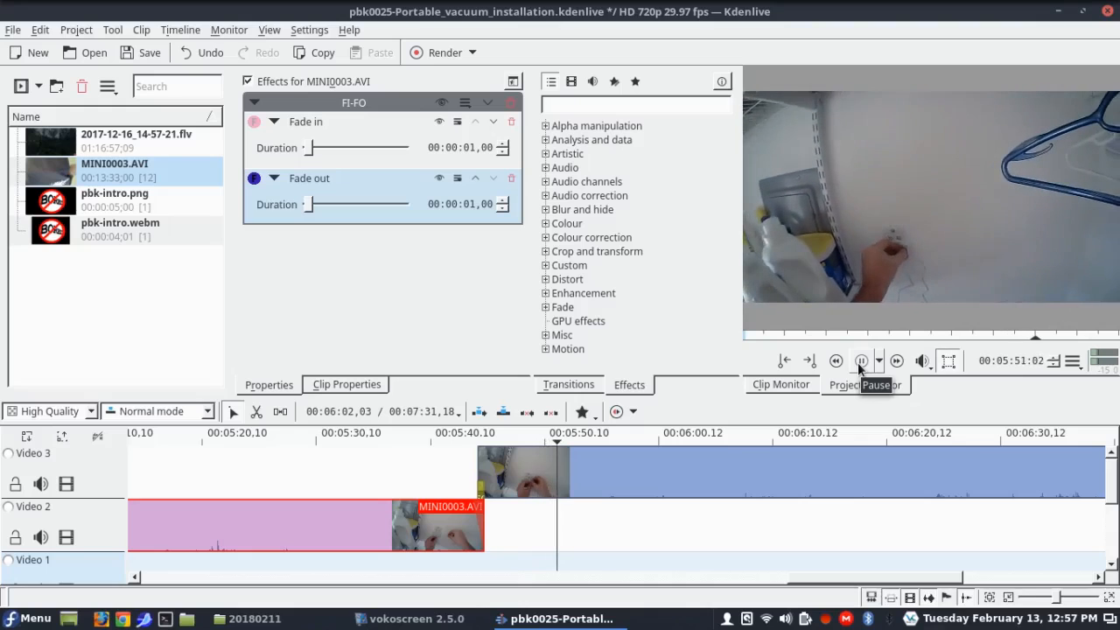
click(860, 362)
key(x)
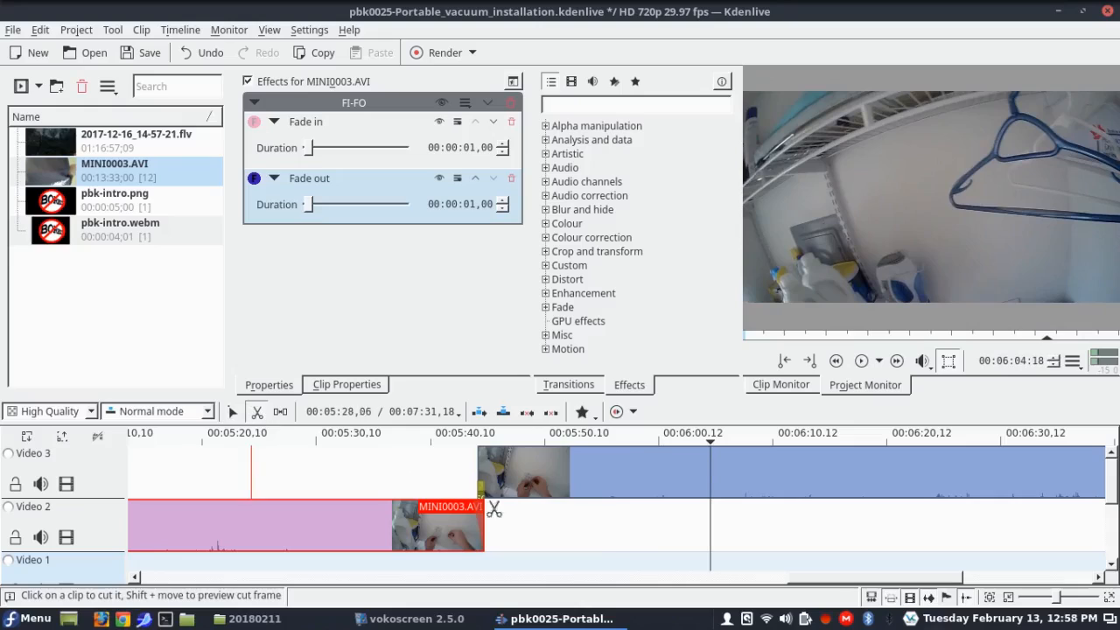
click(713, 481)
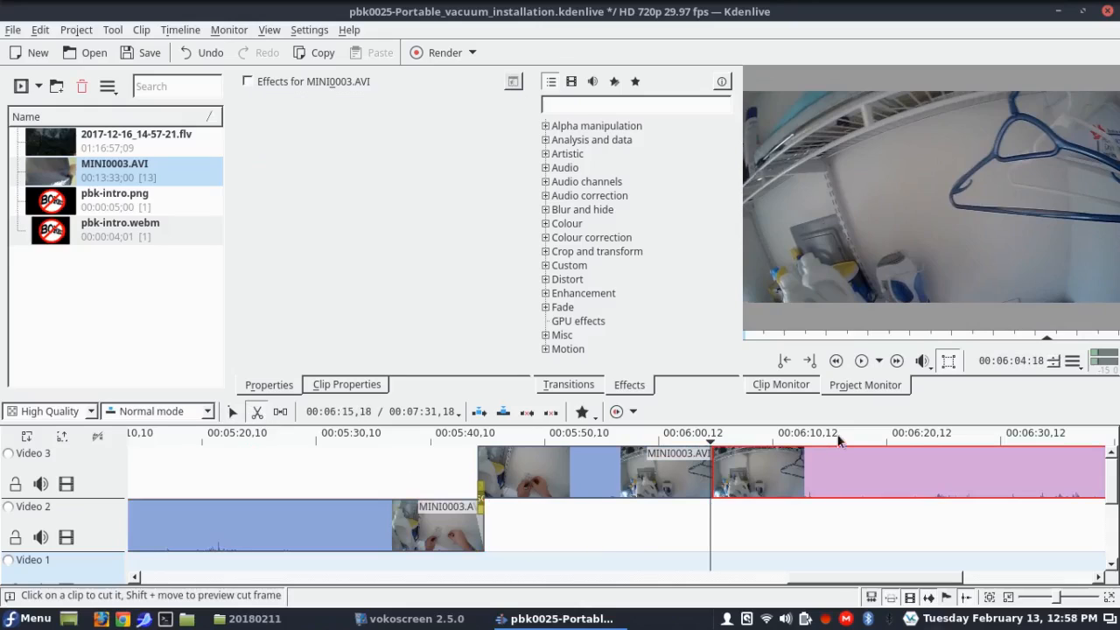
Step: Review the footage for the resume point and cut the last Video 3 clip again at 00:07:19,16
click(862, 362)
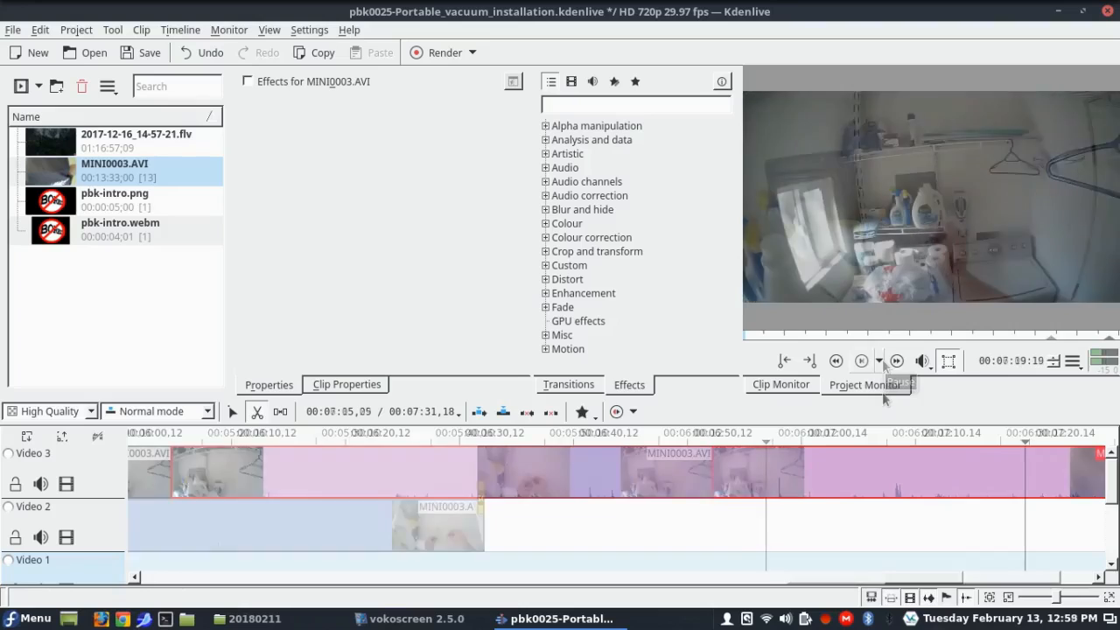
click(880, 362)
click(944, 437)
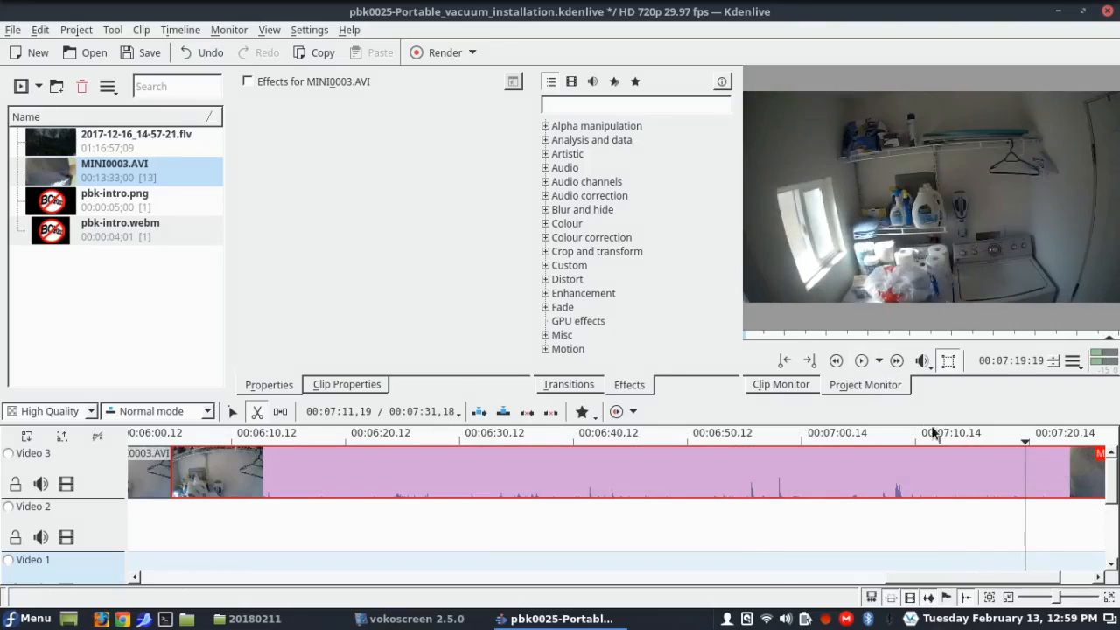
click(863, 369)
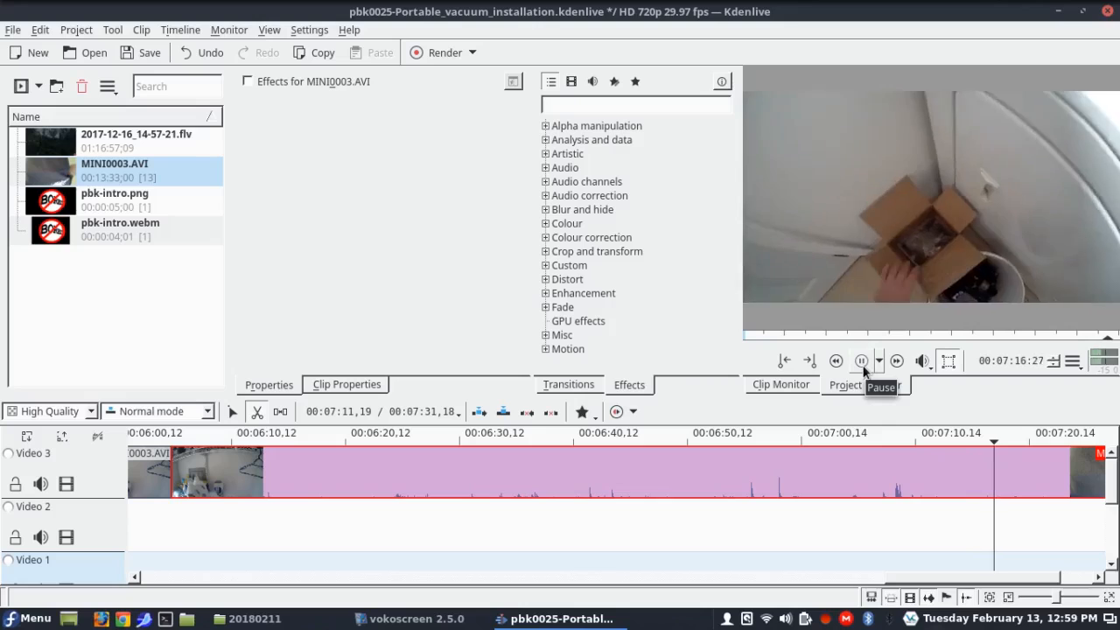
click(864, 369)
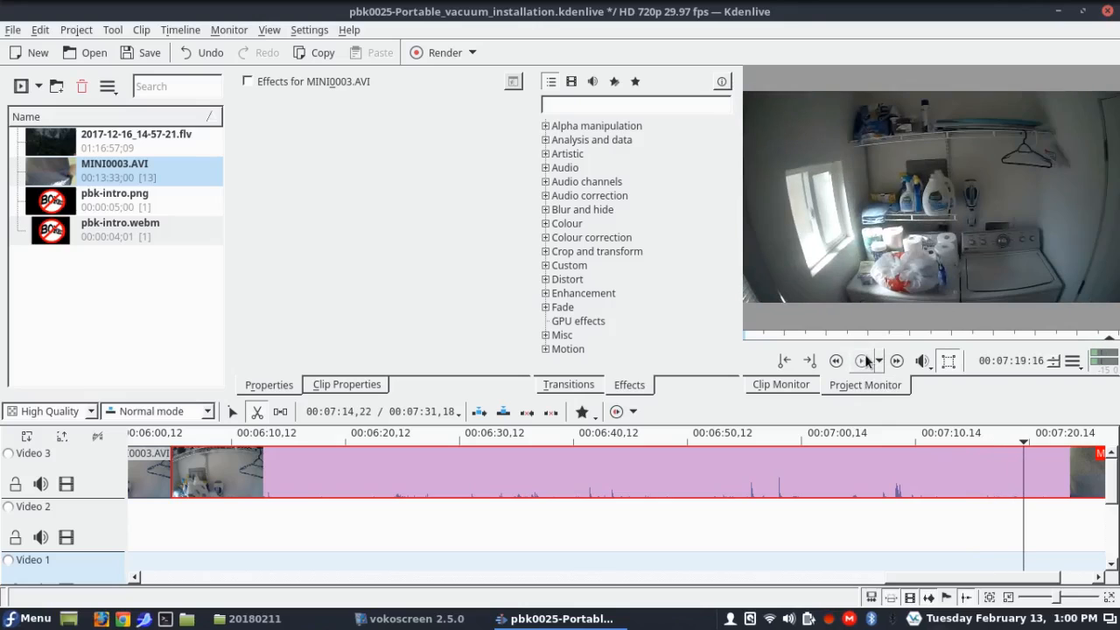
click(1022, 462)
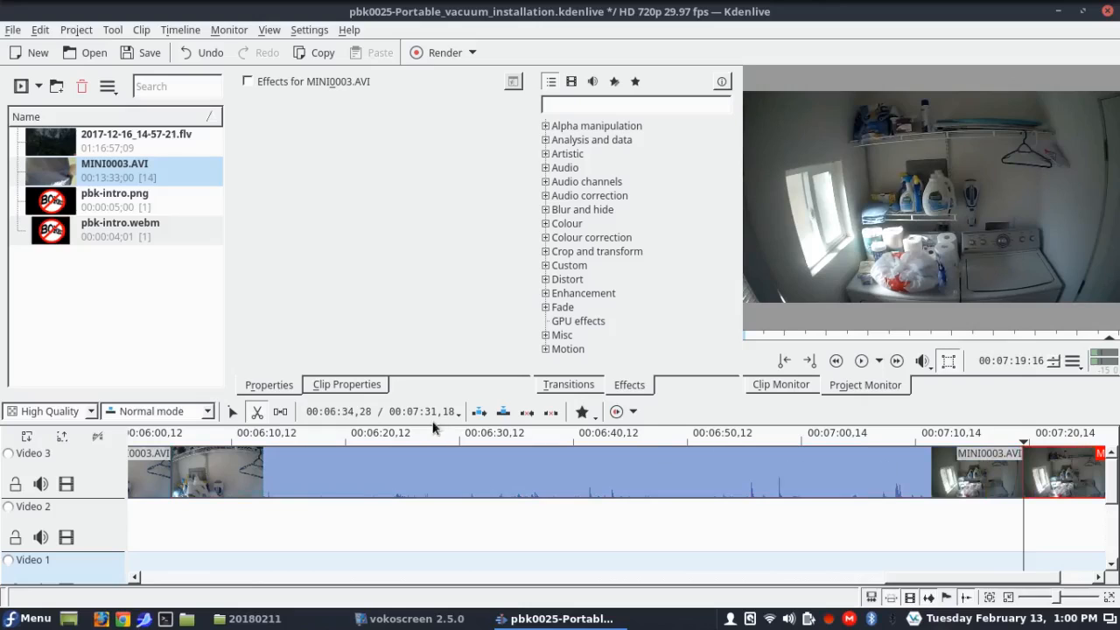
Step: Delete the Video 3 section between the two cuts and remove the empty space it leaves
click(232, 412)
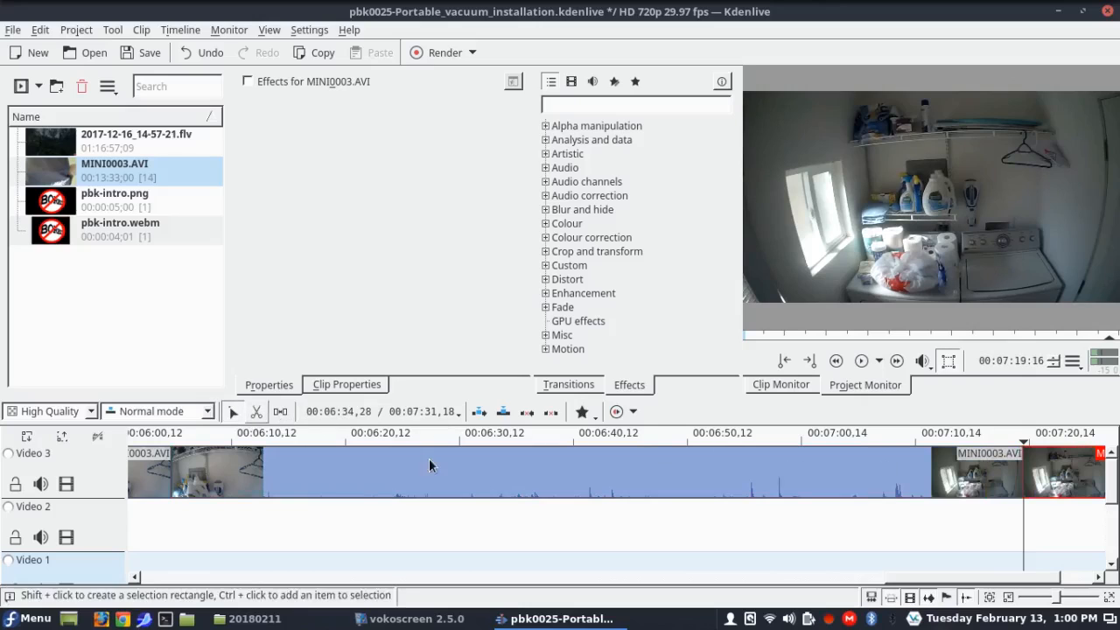
click(886, 451)
key(Delete)
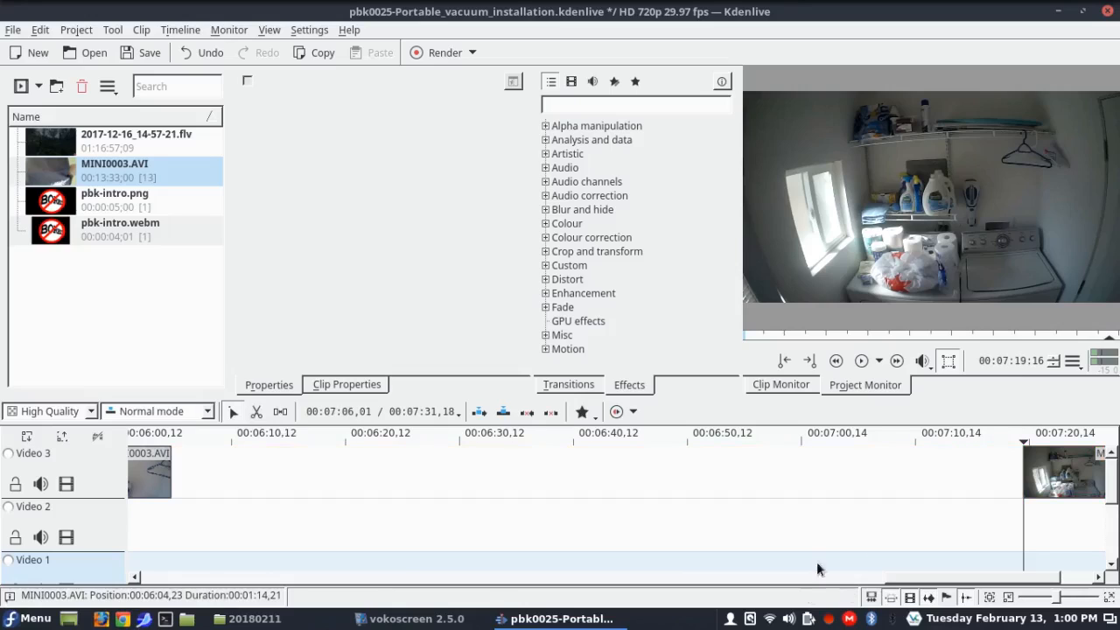
right_click(839, 478)
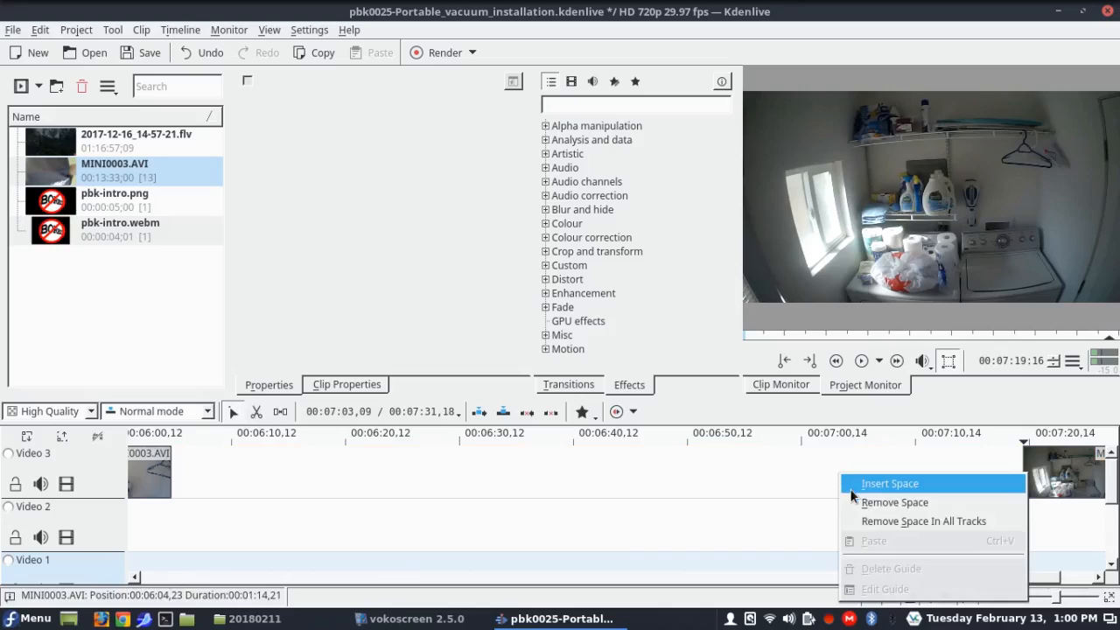
click(866, 503)
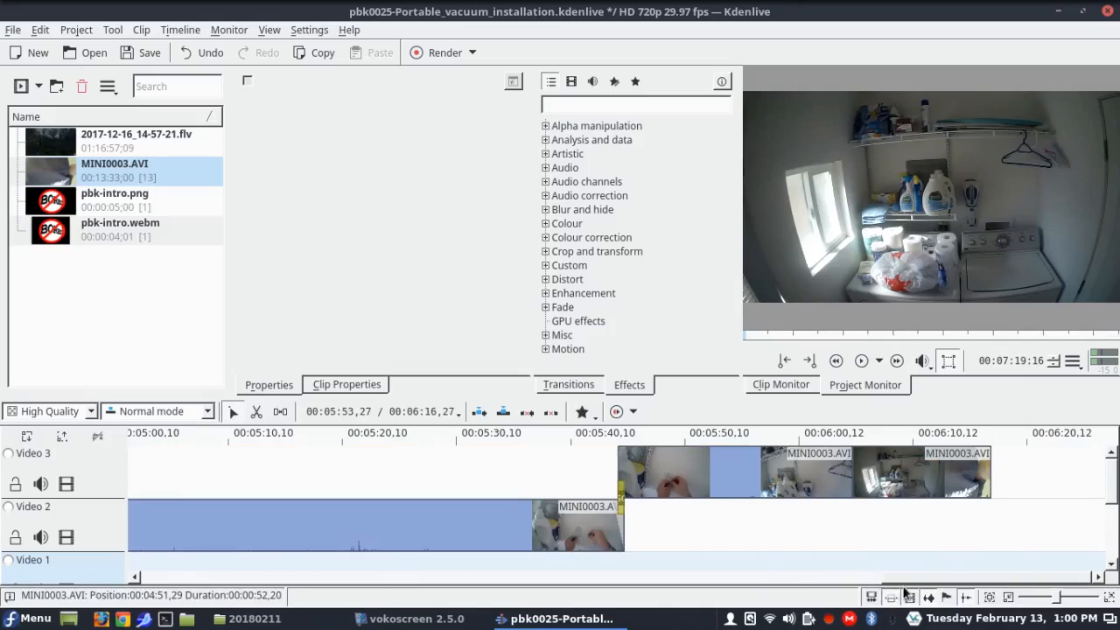
Step: Move the last clip down to Video 2, slightly overlapping the end of the short Video 3 clip, and add a Dissolve transition
mouse_move(906, 487)
mouse_down()
mouse_move(911, 503)
mouse_move(900, 505)
mouse_up()
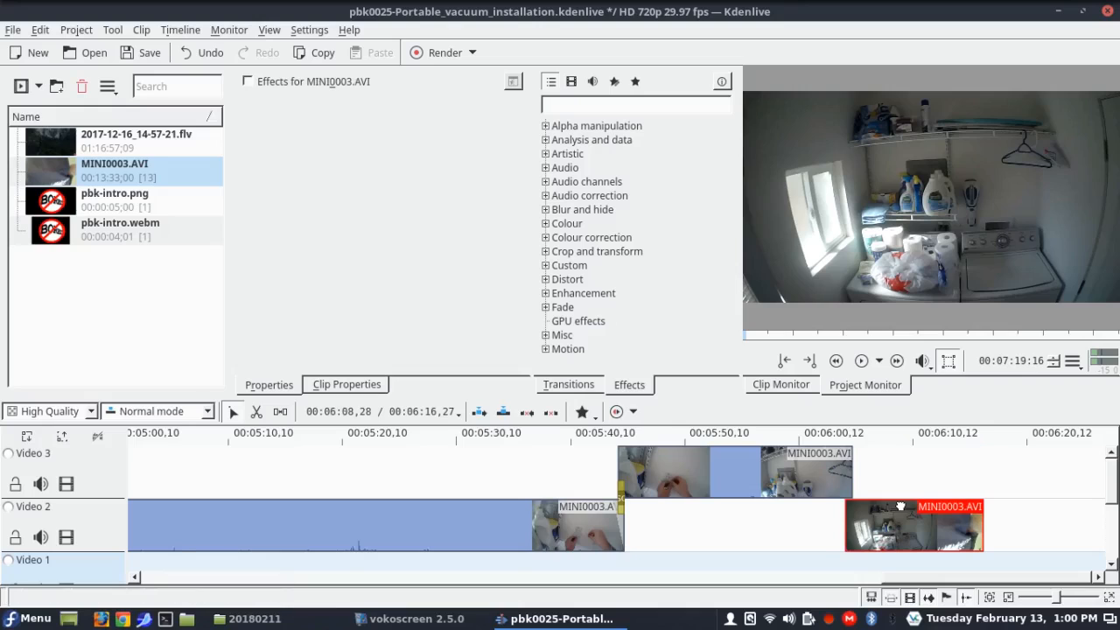
click(835, 478)
right_click(835, 479)
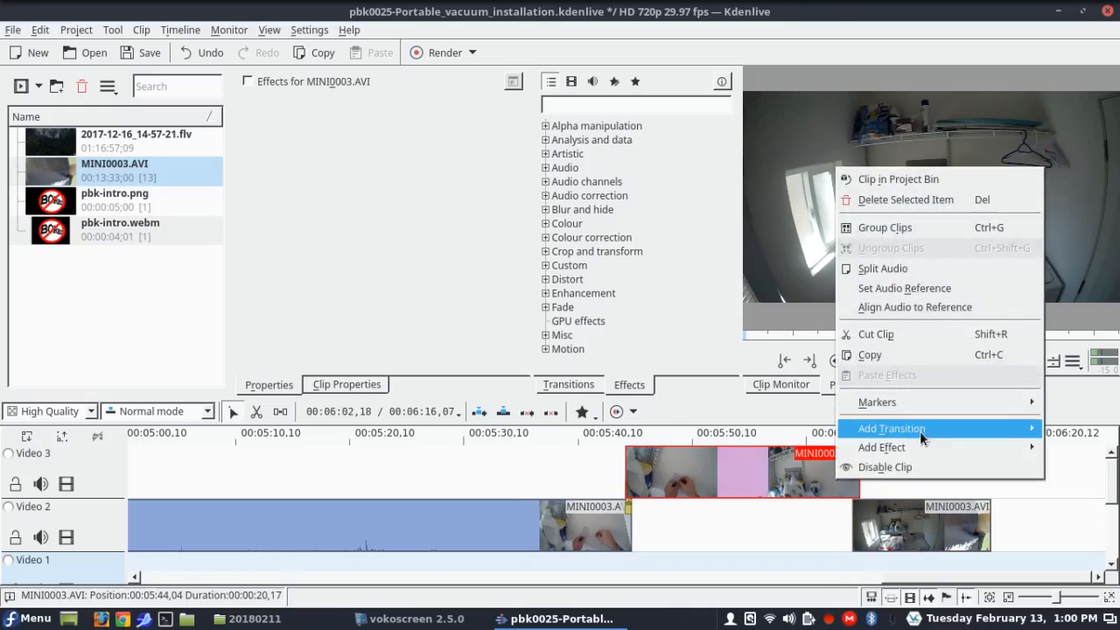
mouse_move(919, 432)
click(621, 312)
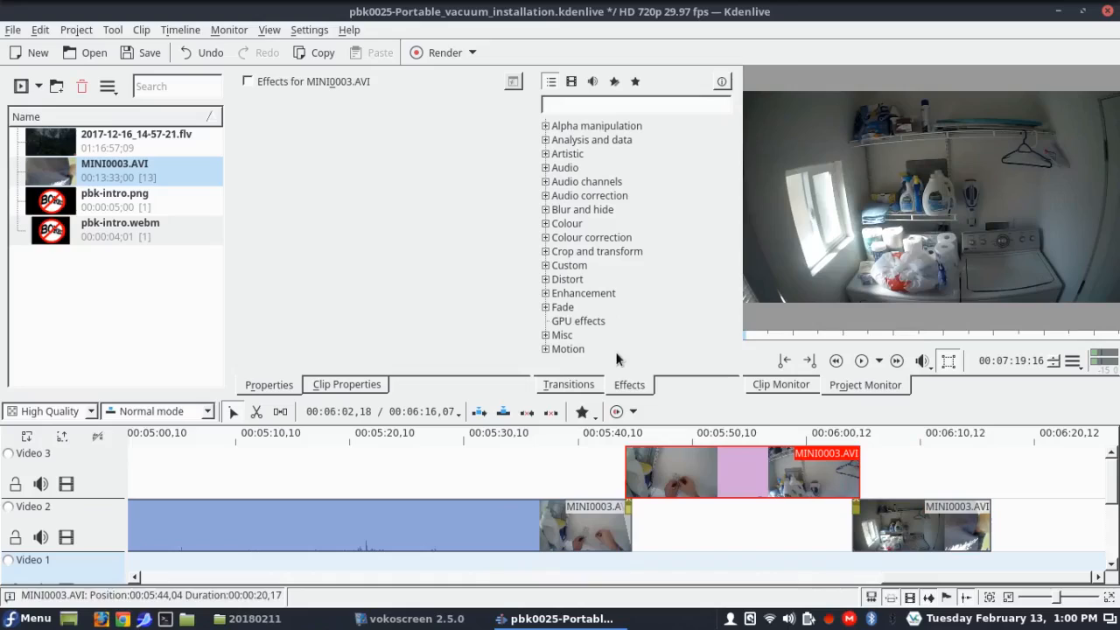
Step: Apply the FI-FO effect group from the long Video 2 clip to the Video 3 clip and the last Video 2 clip
click(487, 509)
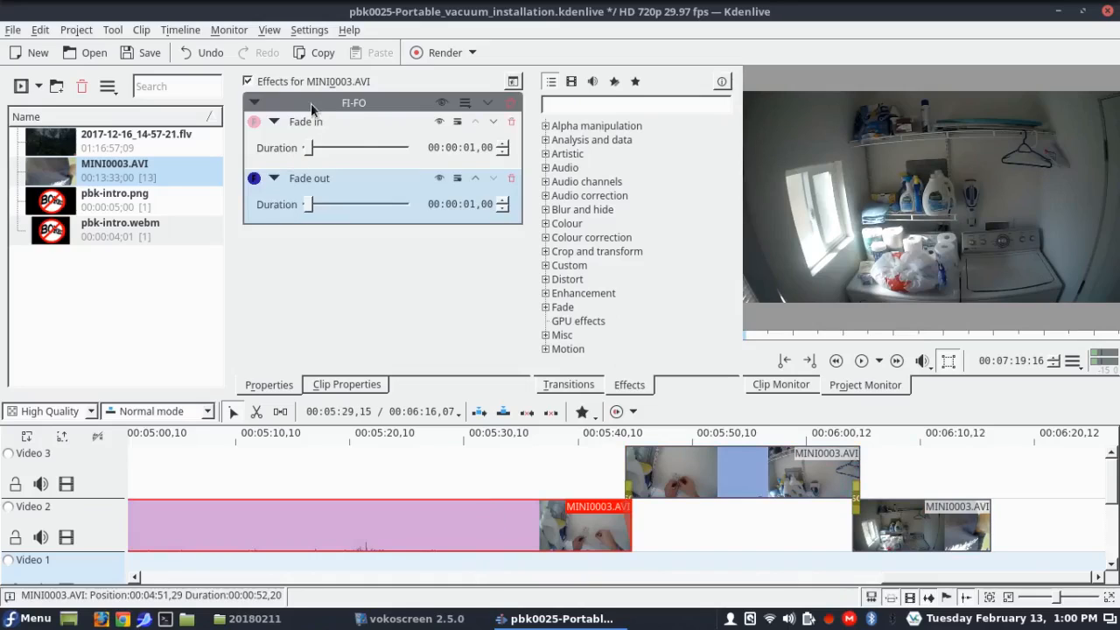
click(705, 474)
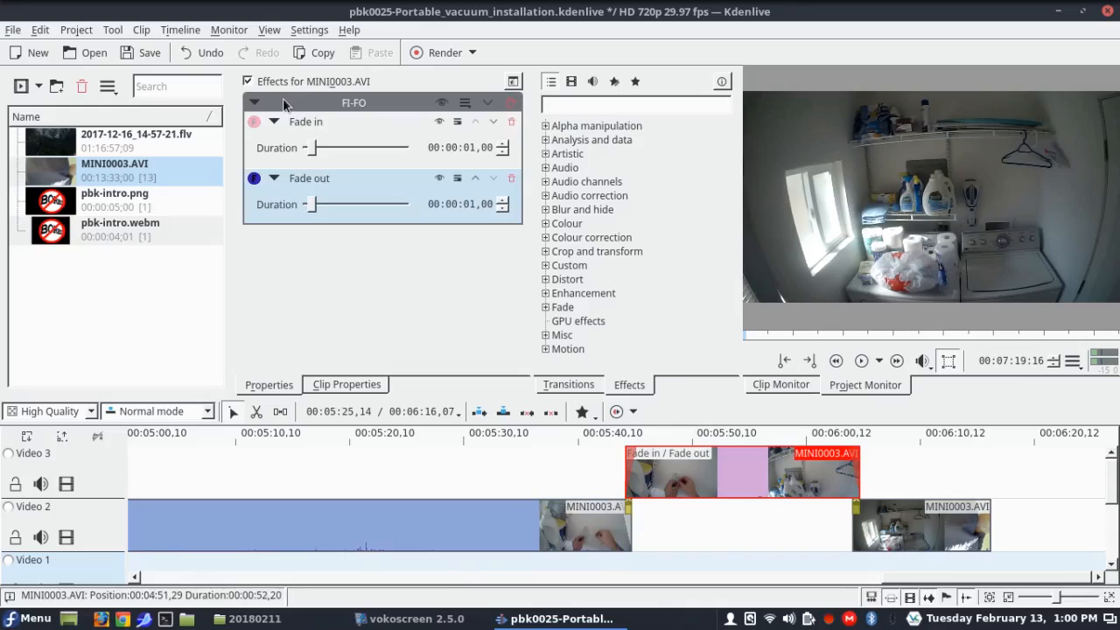
click(926, 540)
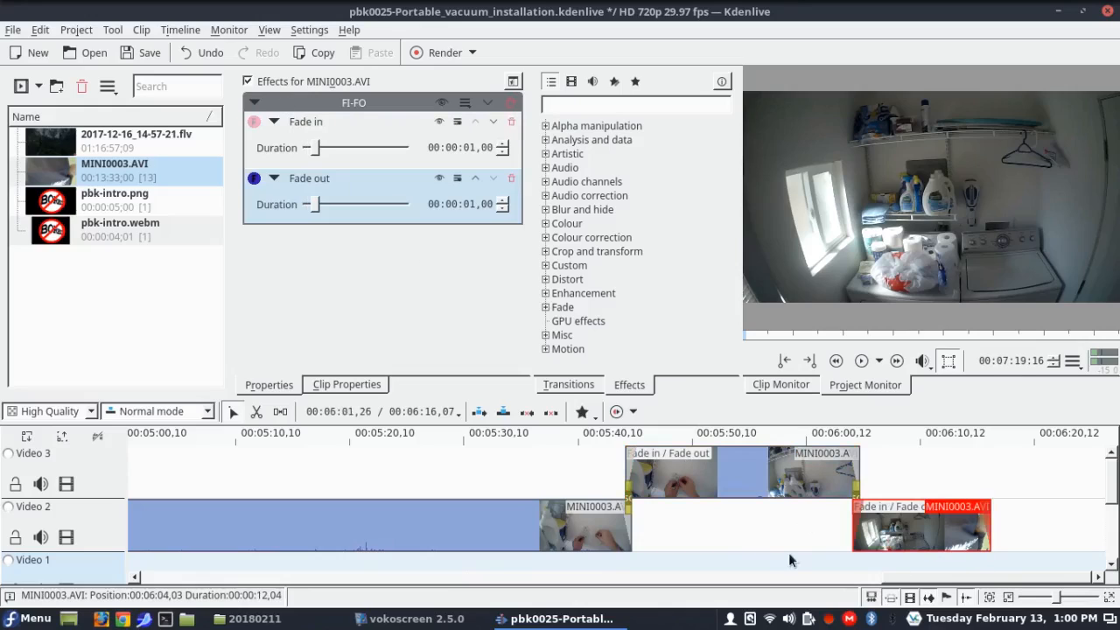
Step: Play the ending repeatedly to find the end point, cut the last Video 2 clip at 00:06:07,27, and delete the remainder
click(811, 440)
click(861, 360)
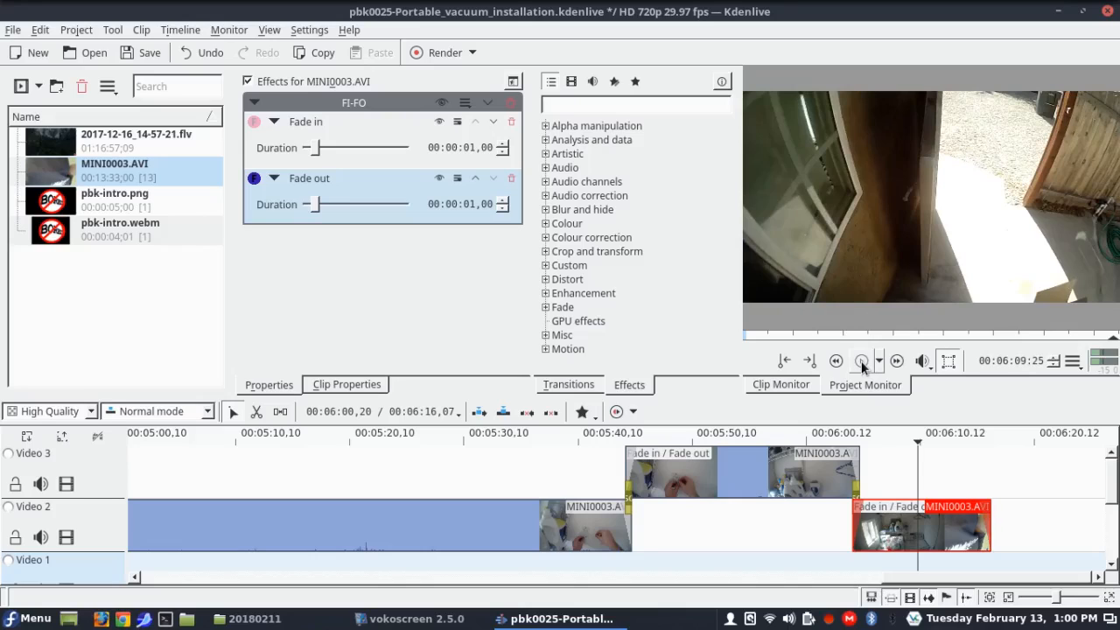
click(887, 432)
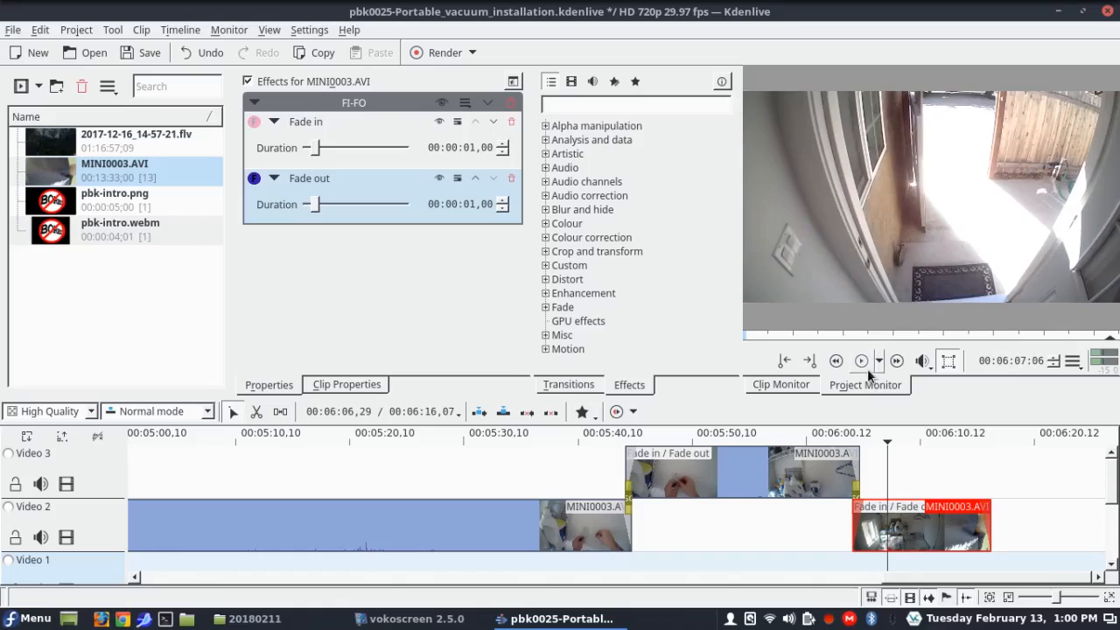
click(862, 363)
click(862, 363)
click(877, 442)
click(860, 363)
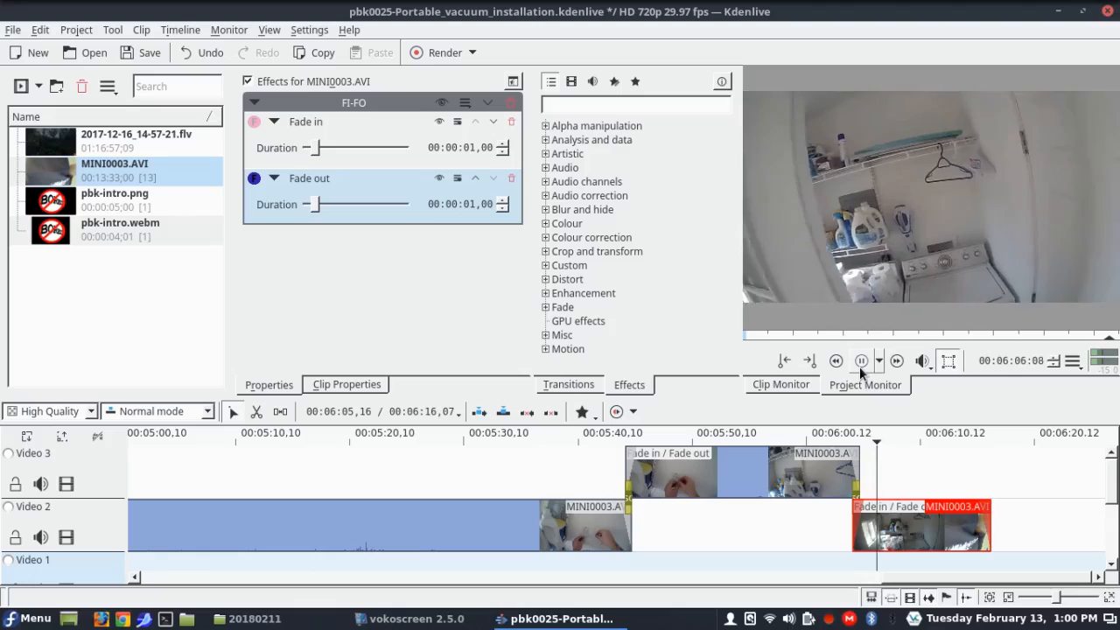
click(860, 366)
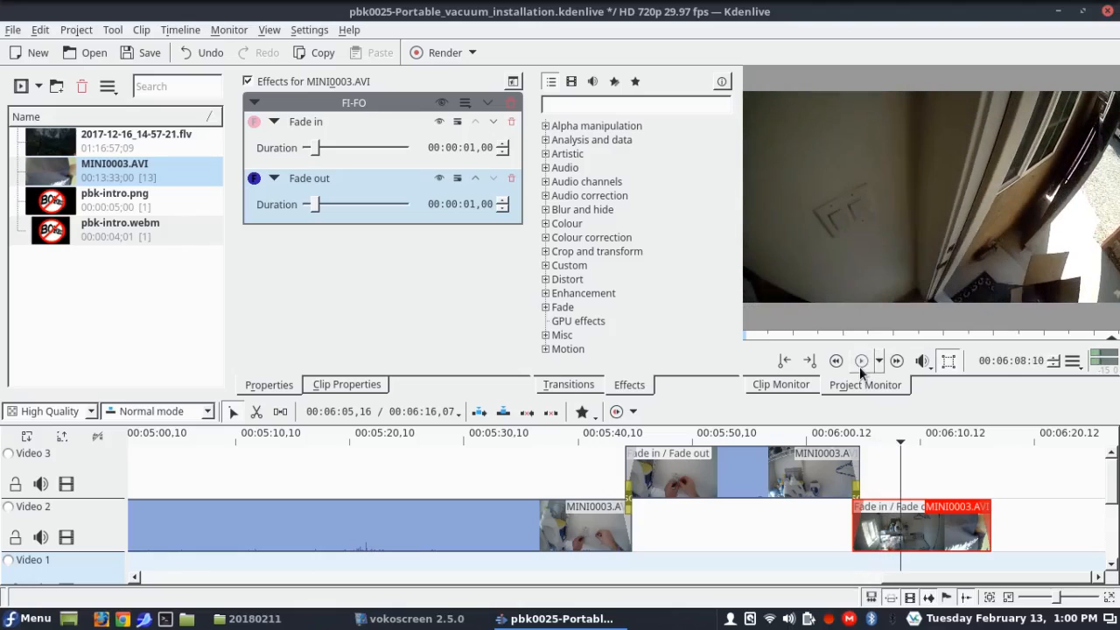
click(881, 437)
click(860, 362)
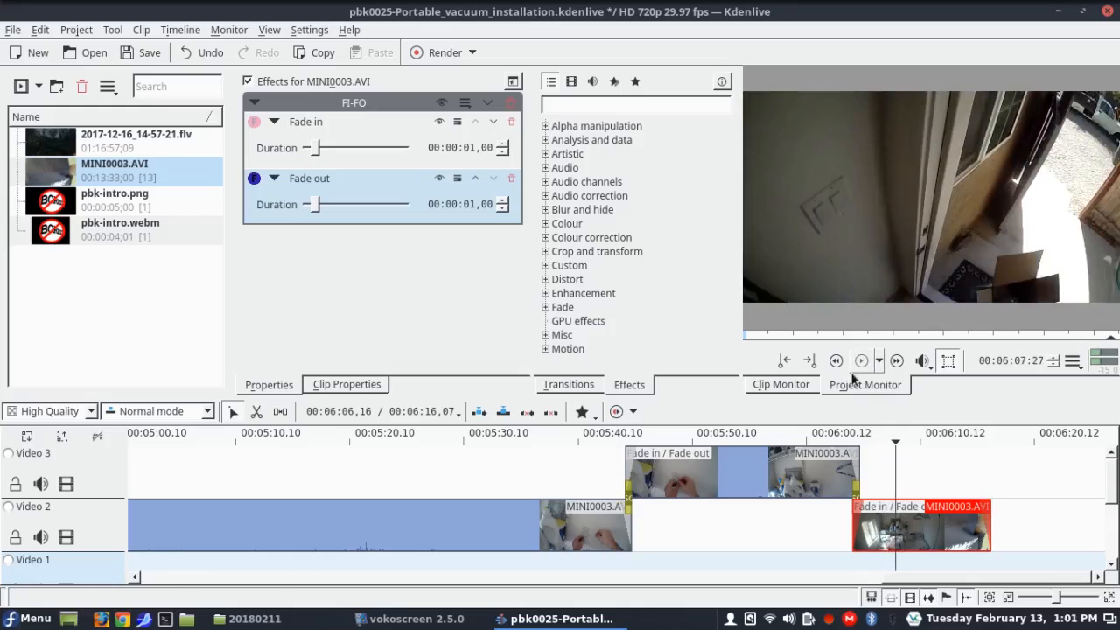
click(256, 411)
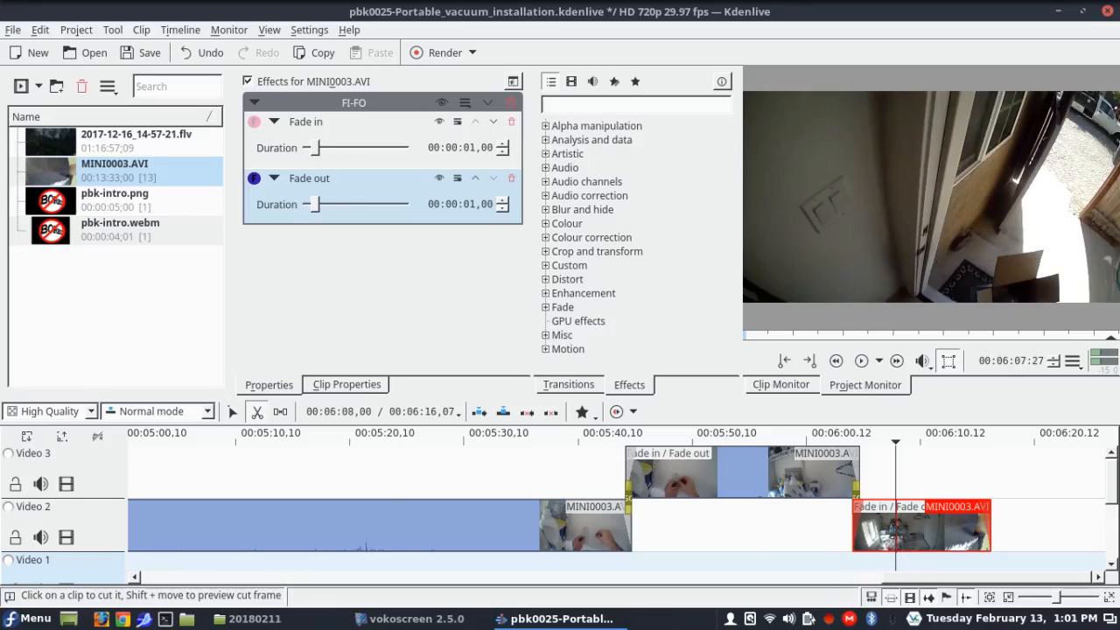
click(895, 525)
click(232, 411)
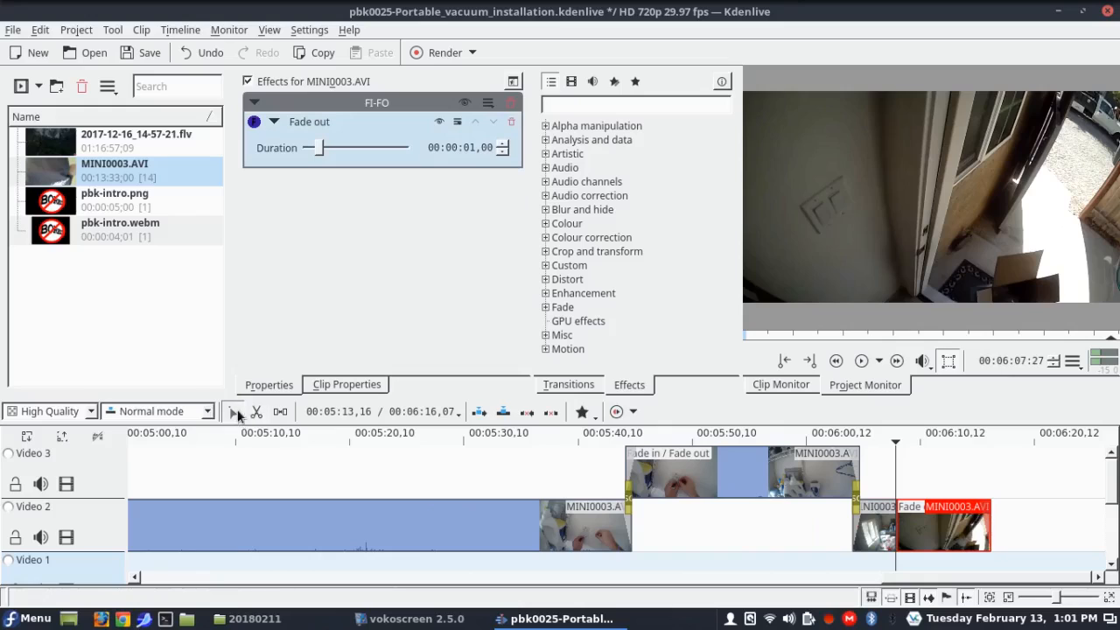
key(Delete)
Step: Replace the last Video 2 clip's incomplete FI-FO group with the full one from the preceding Video 3 clip and save the project
click(958, 523)
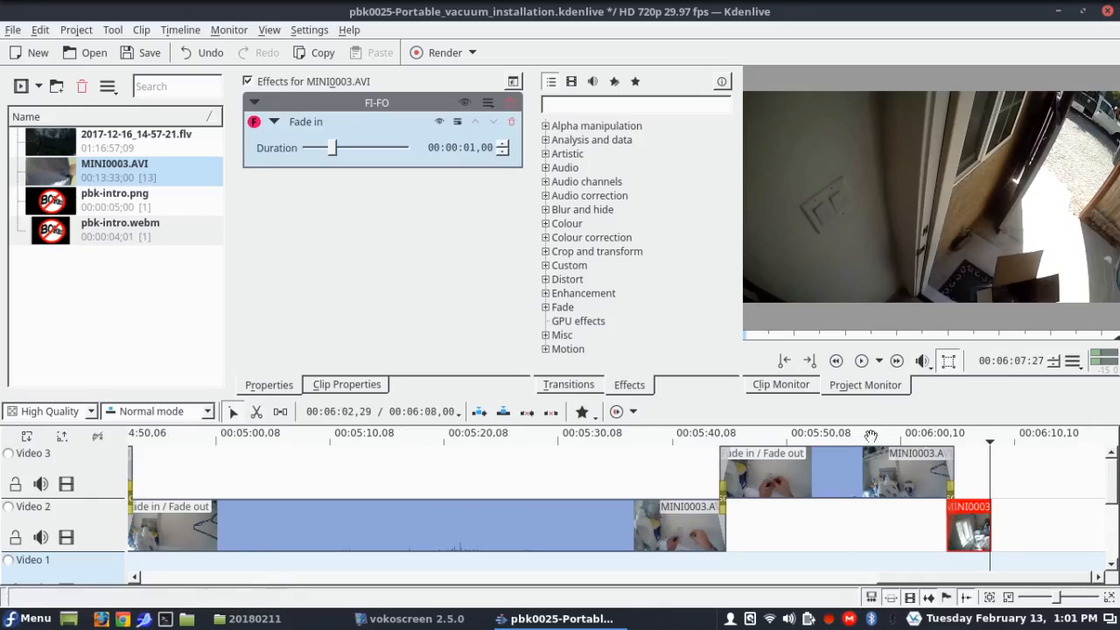
click(512, 106)
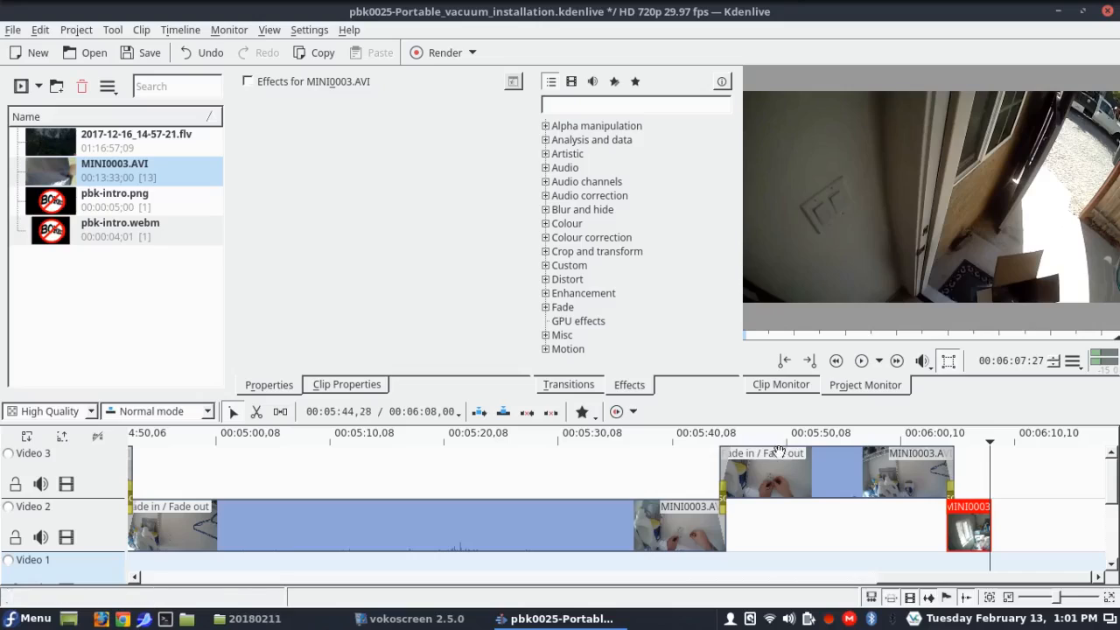
click(726, 472)
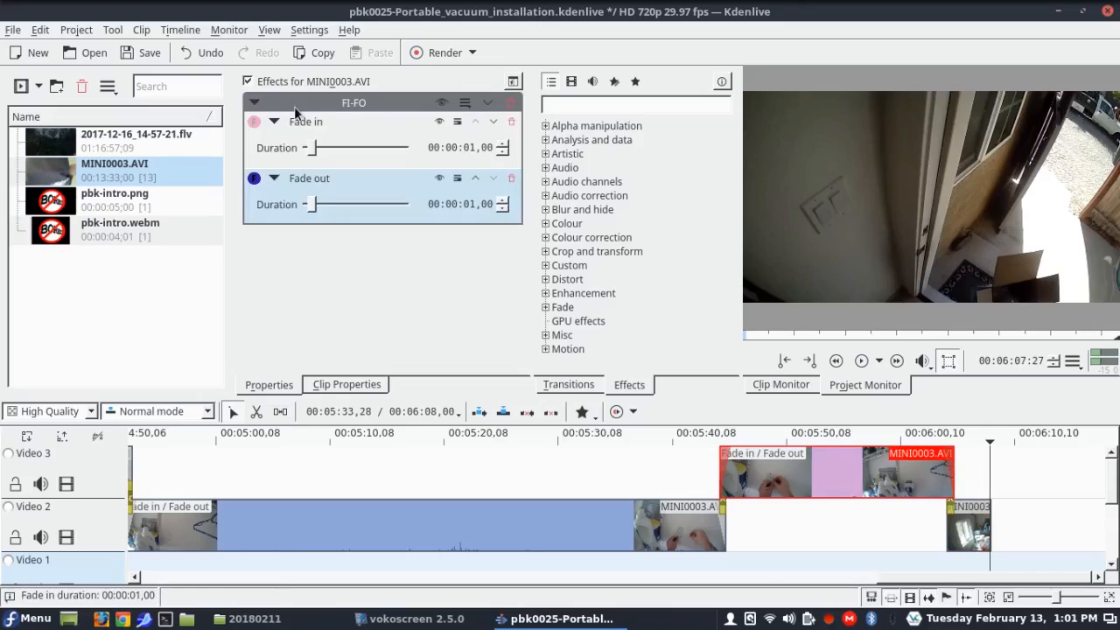
click(978, 537)
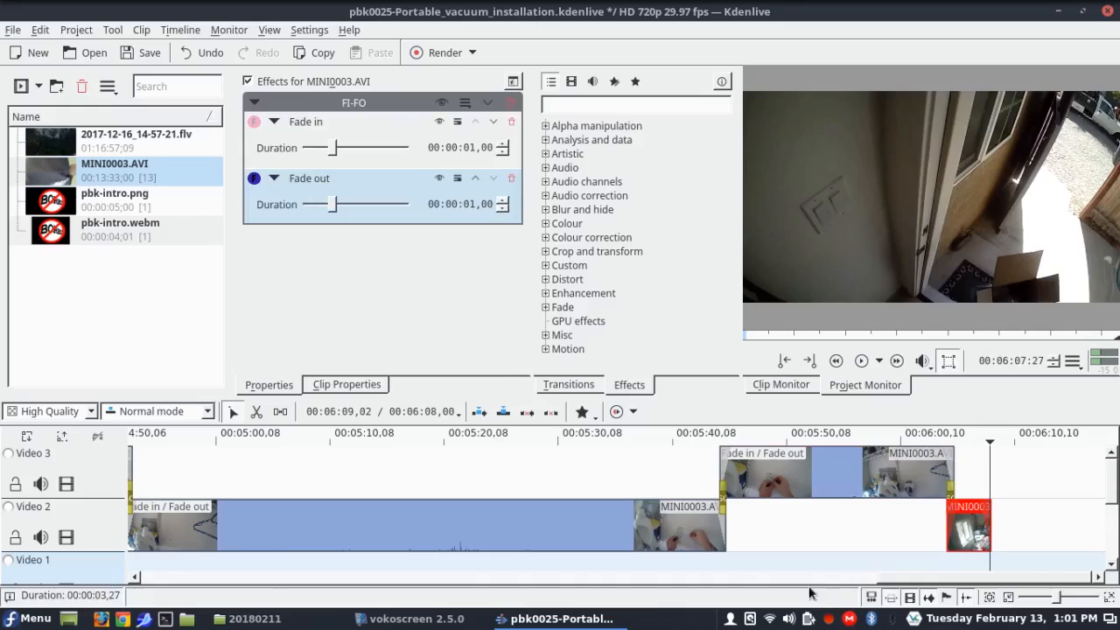
click(127, 55)
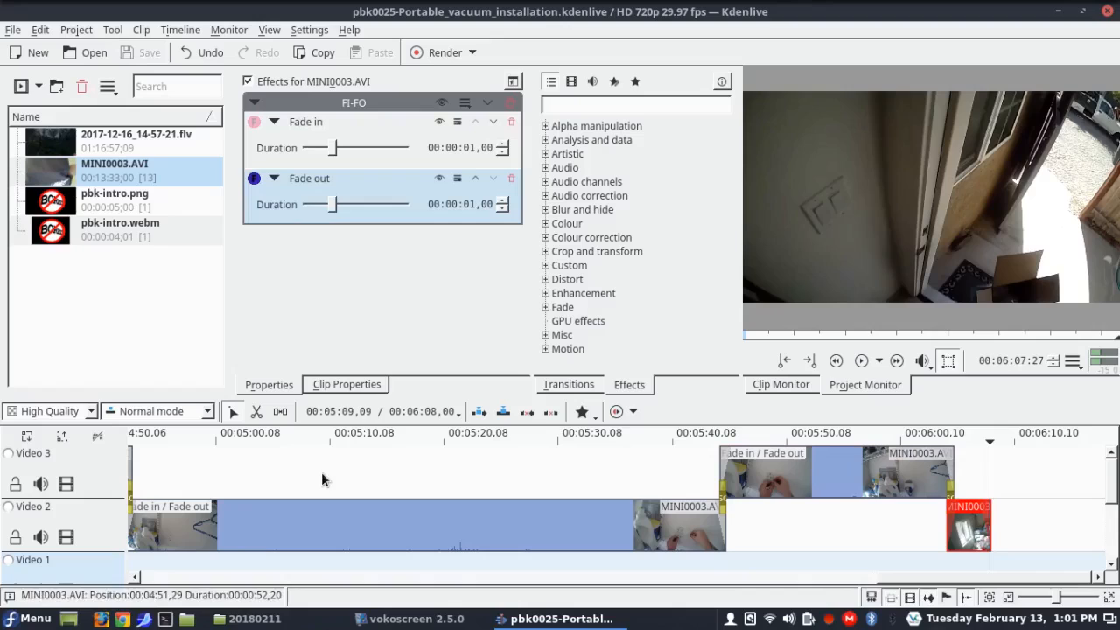
Step: Play the ending, add a Fade to Black effect to the last Video 2 clip, and preview the faded ending
click(905, 438)
click(862, 362)
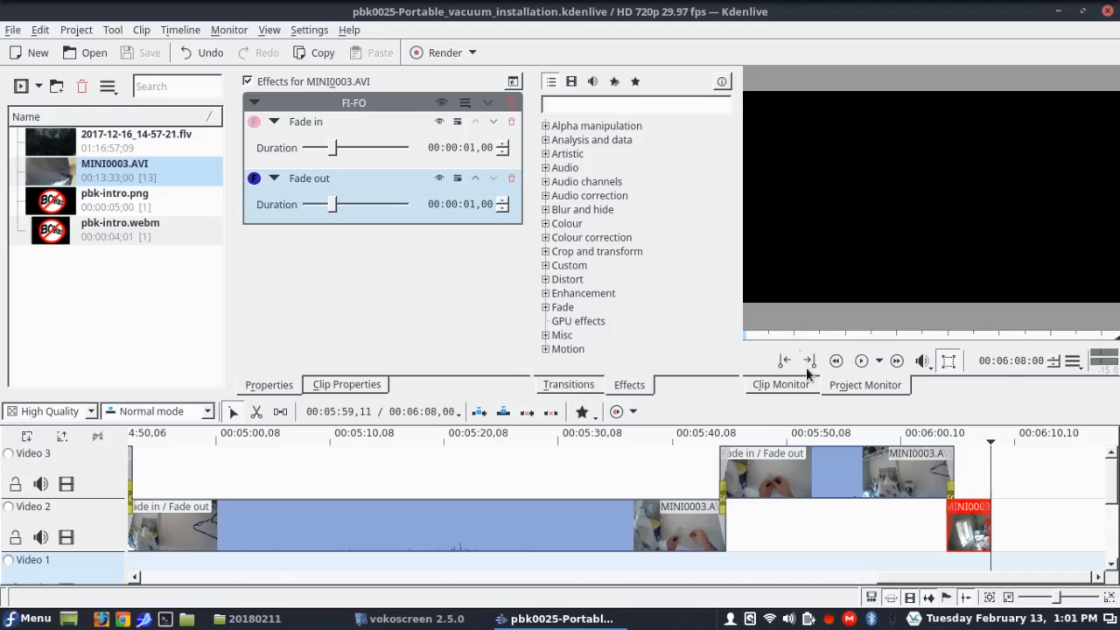
right_click(983, 520)
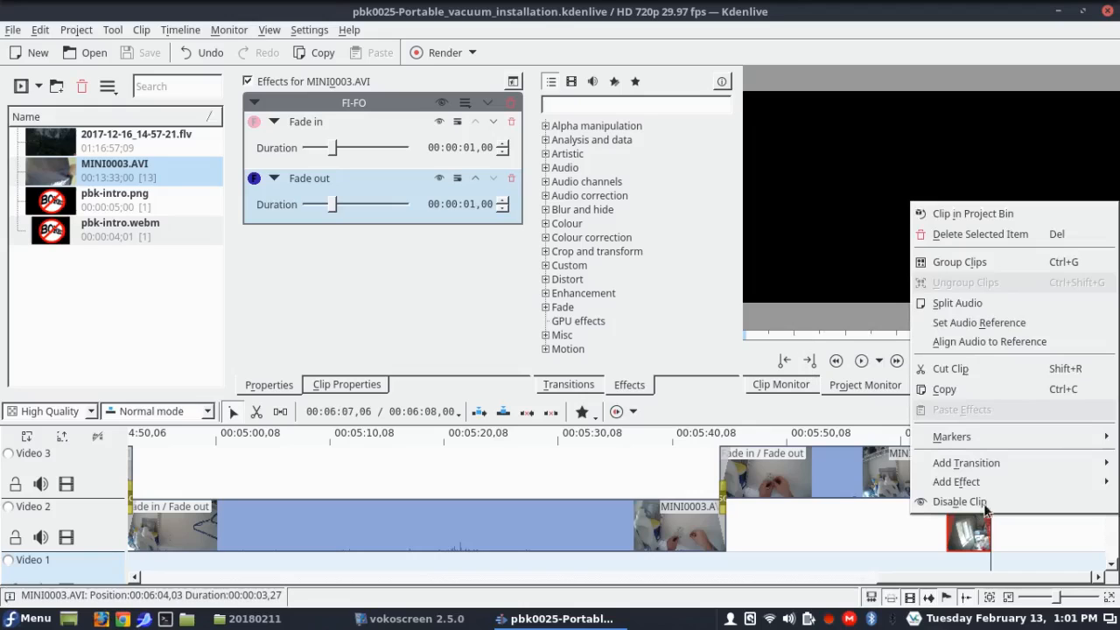
mouse_move(991, 479)
mouse_move(858, 555)
click(984, 597)
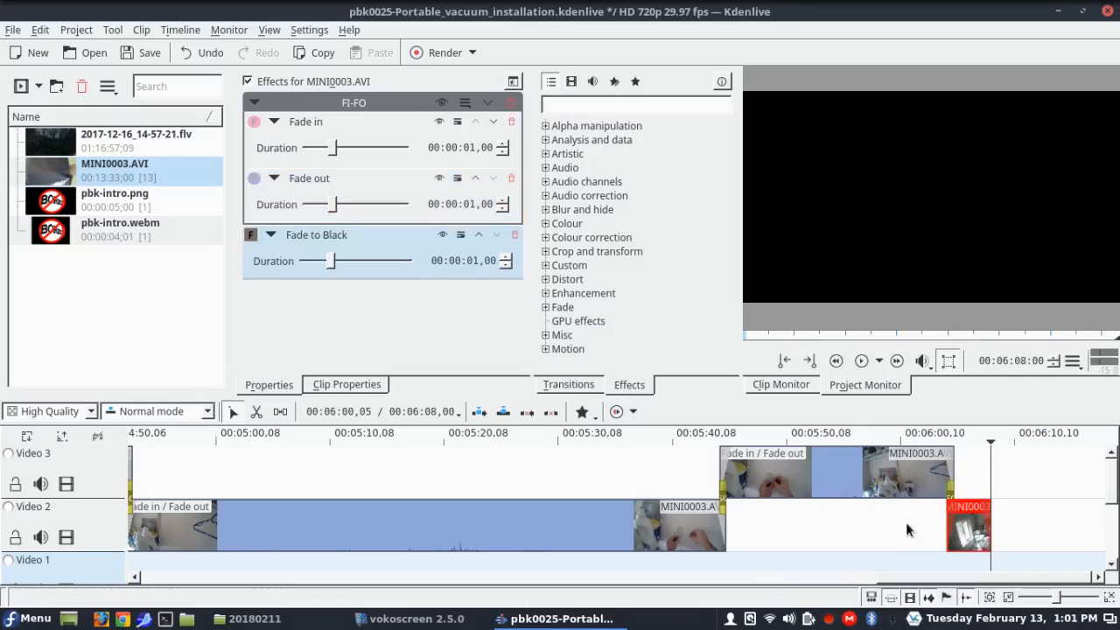
click(969, 447)
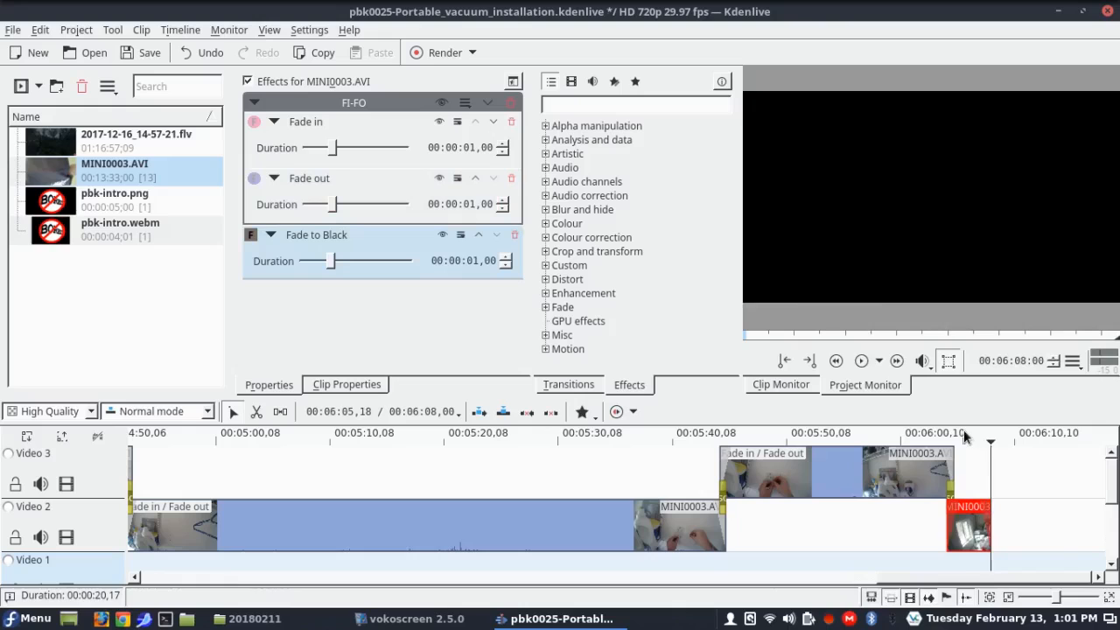
click(860, 361)
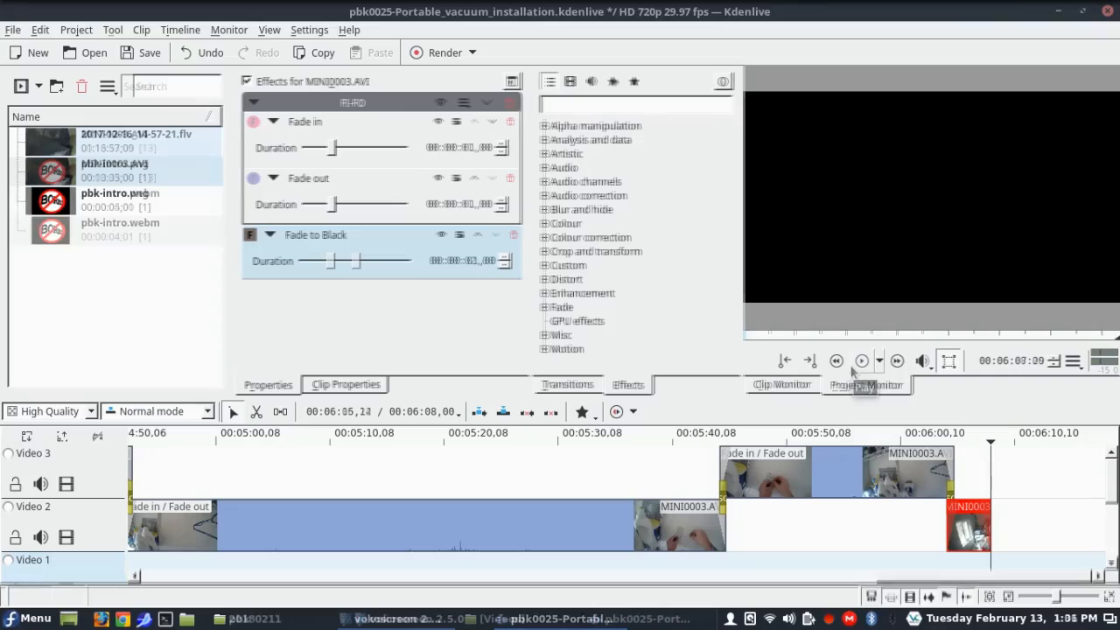
Step: Create a title clip with the background shown and add the text "THANKS FOR WATCHING!"
click(462, 10)
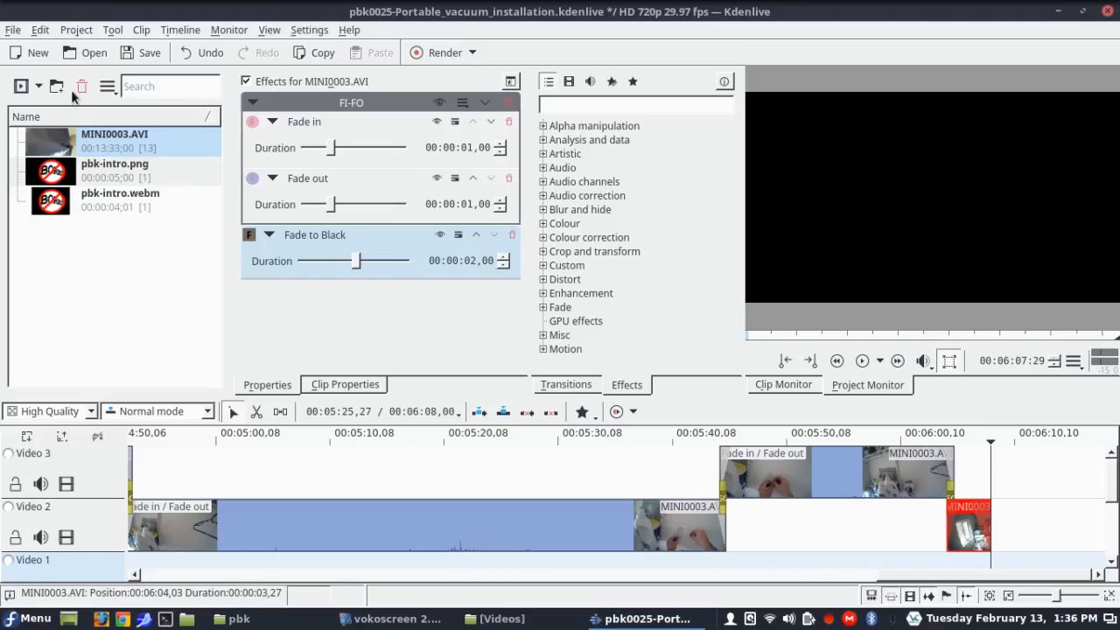
click(39, 87)
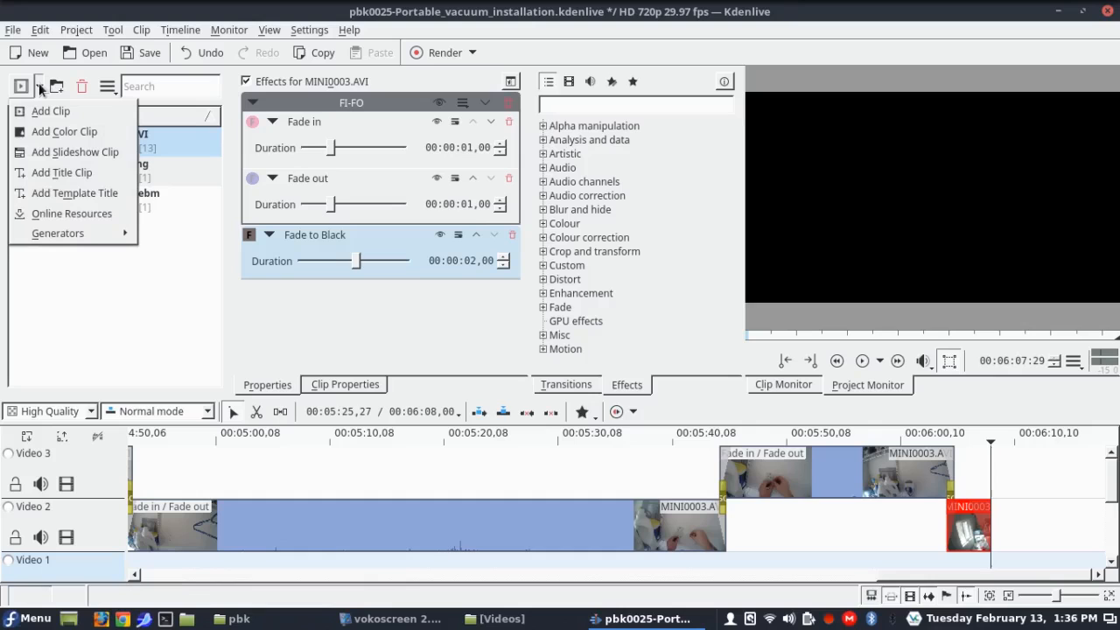
click(36, 175)
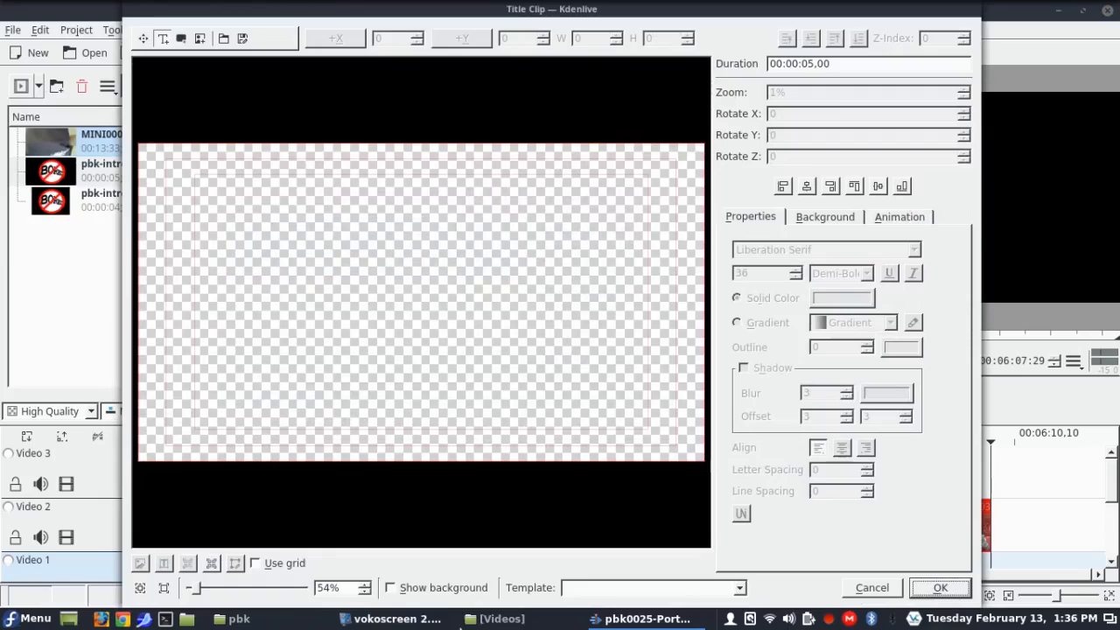
click(441, 589)
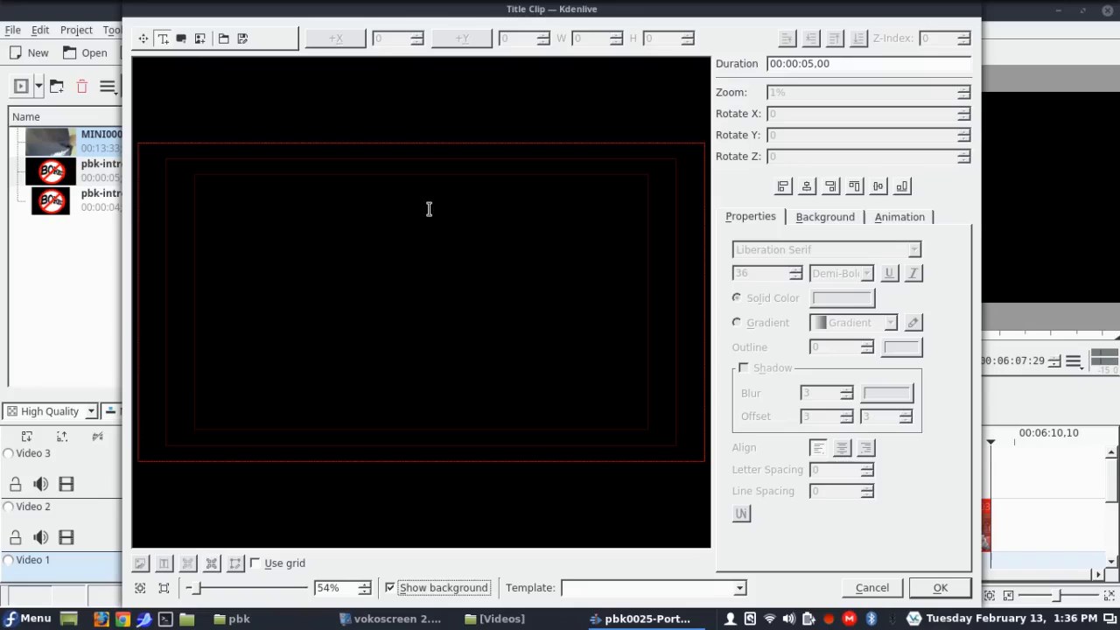
click(391, 223)
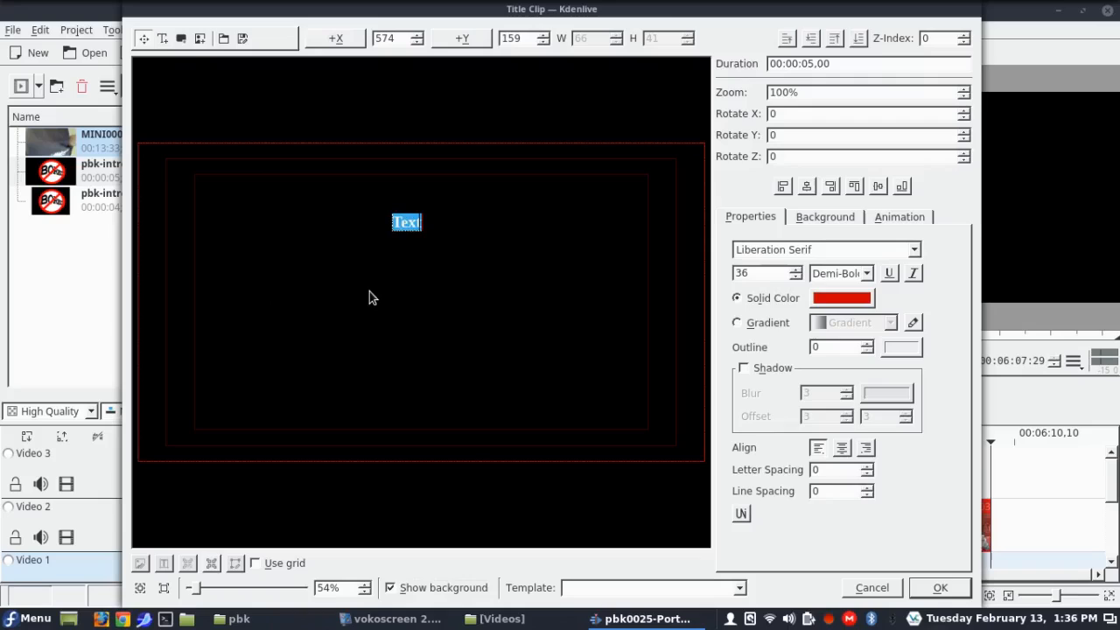
key(BackSpace)
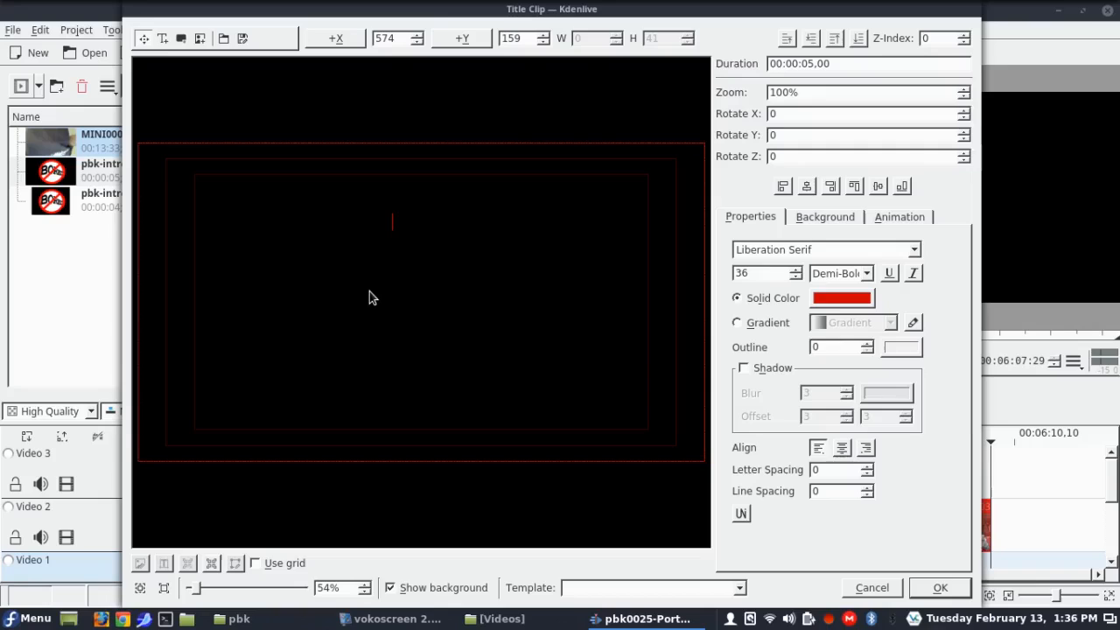
text(THANKS)
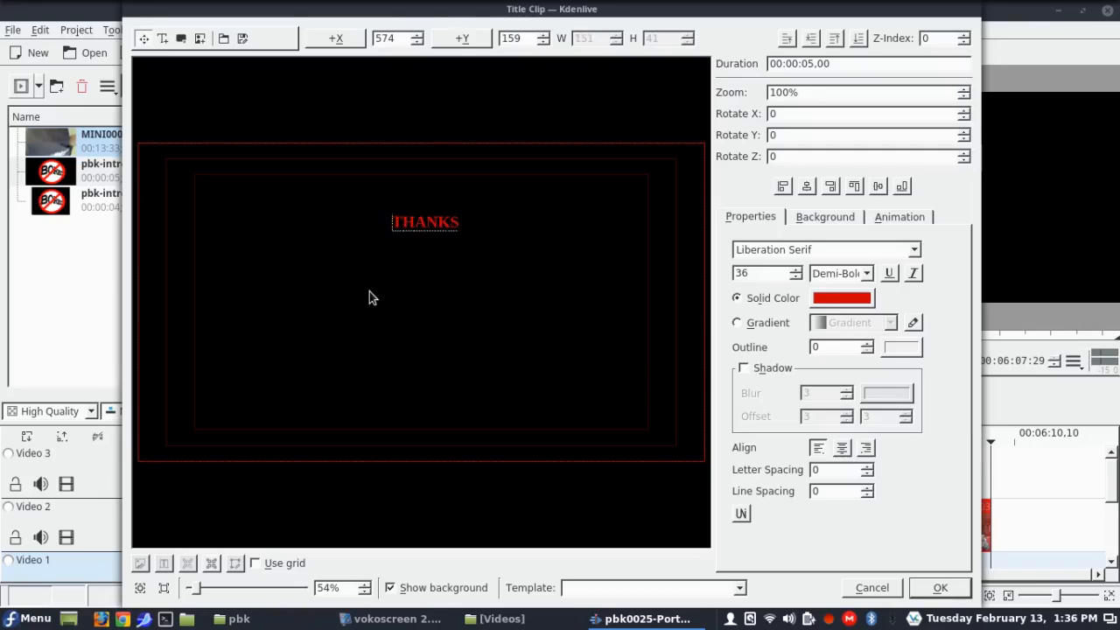
text( FOR WATCHING!)
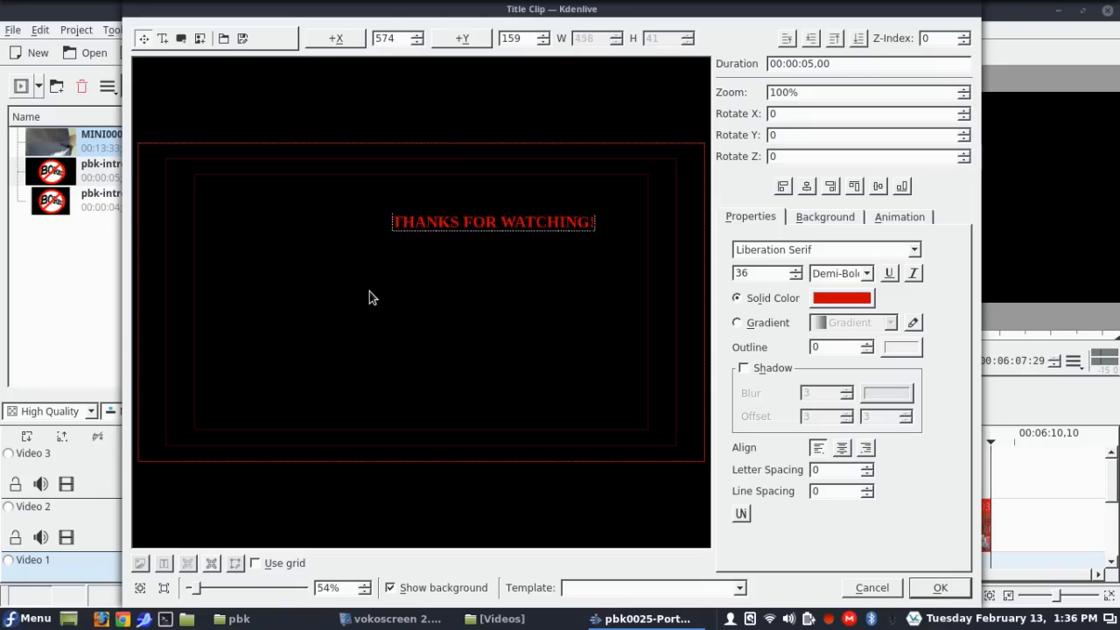
Step: Make the "THANKS FOR WATCHING!" text solid white and set its font size to 60
key(ctrl+a)
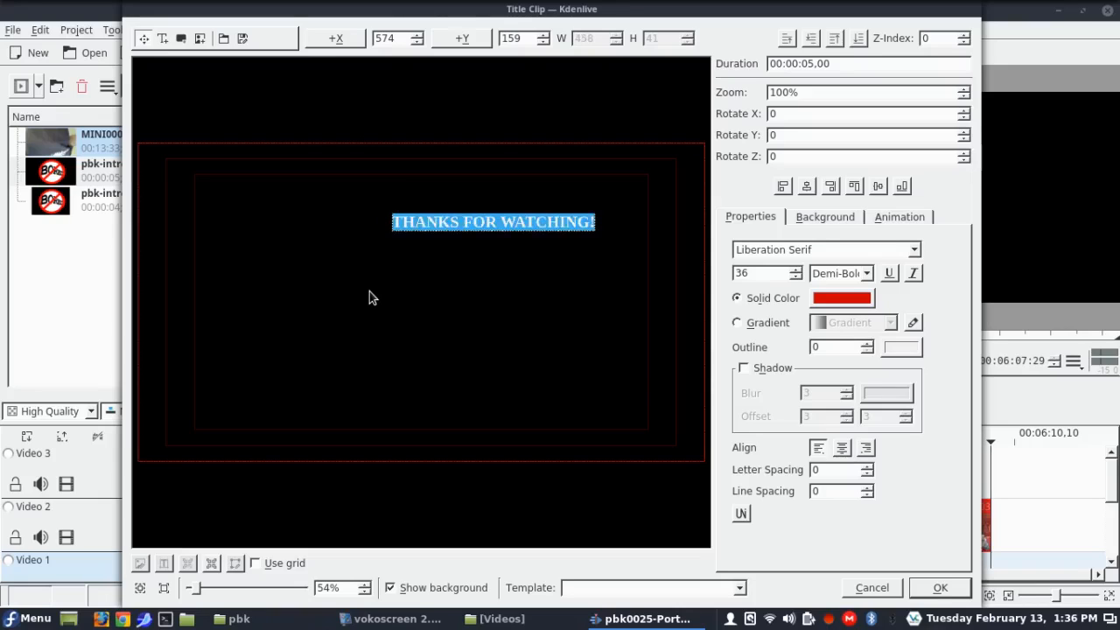
click(862, 301)
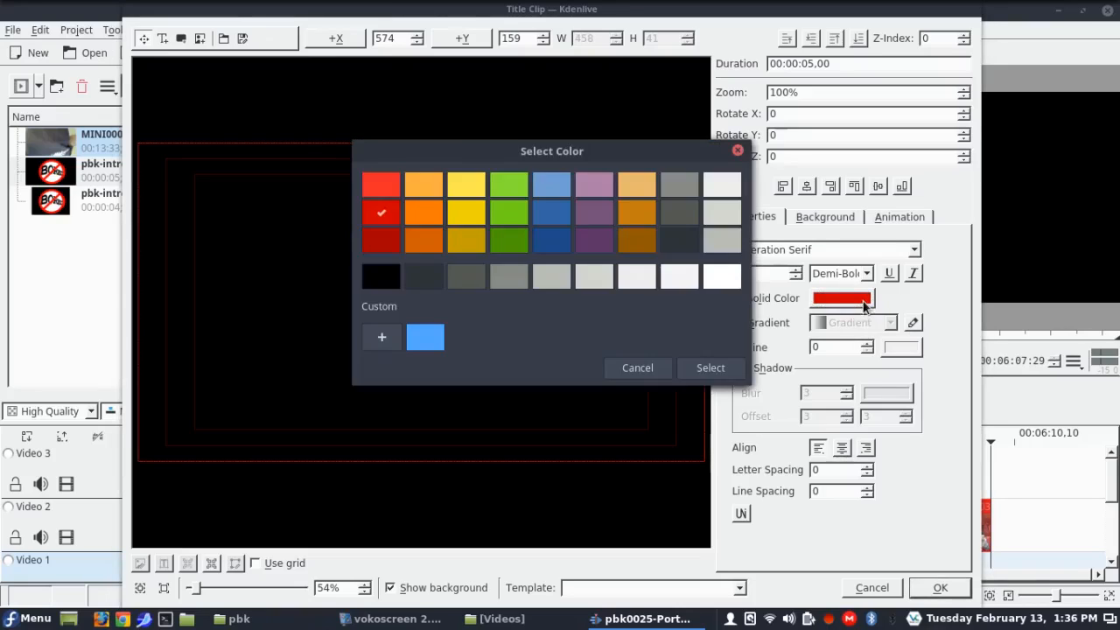
click(722, 277)
click(709, 370)
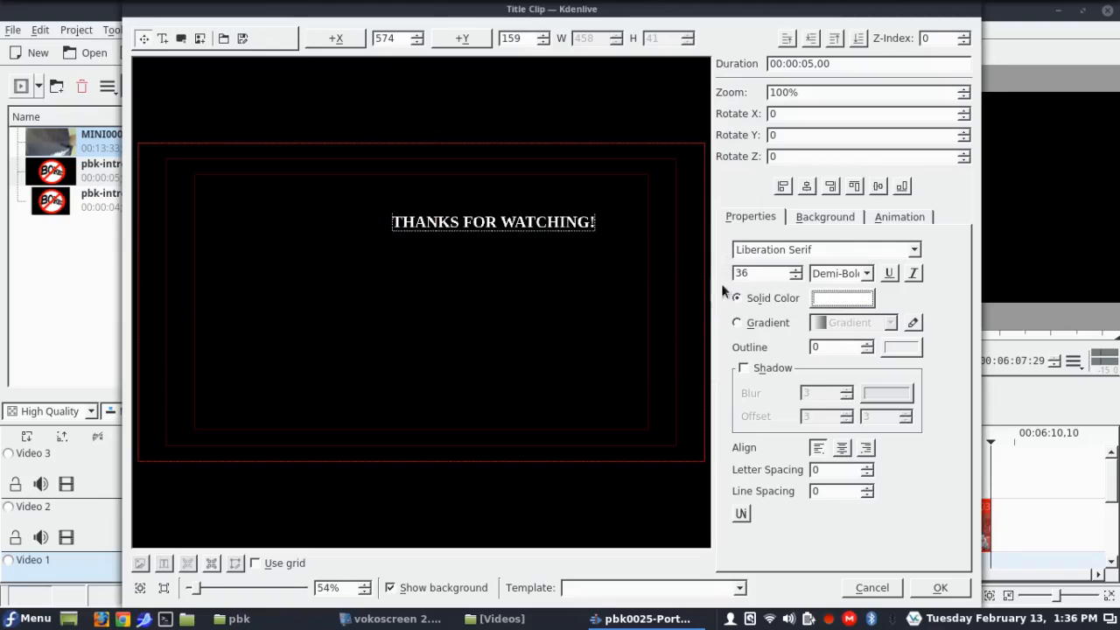
scroll(798, 276, up, 9)
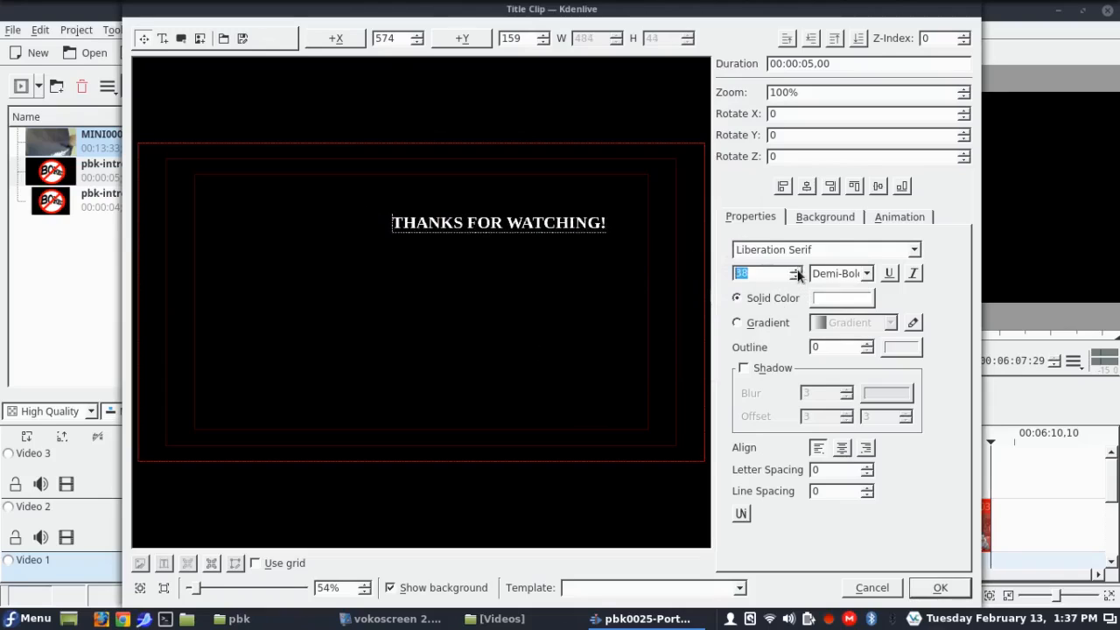
scroll(798, 277, up, 13)
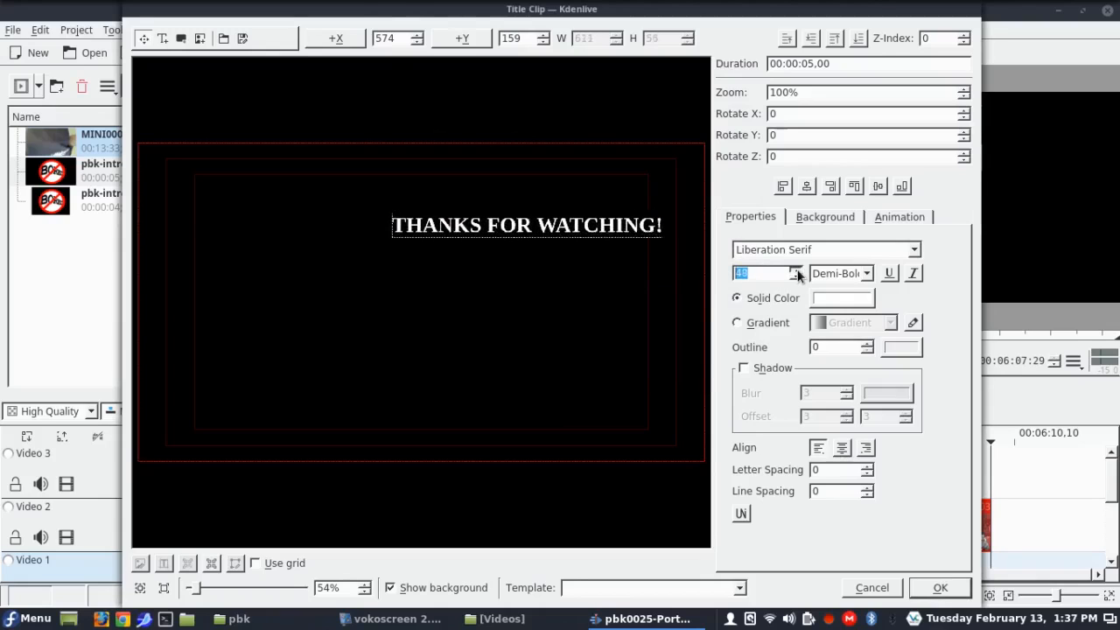
scroll(797, 277, up, 2)
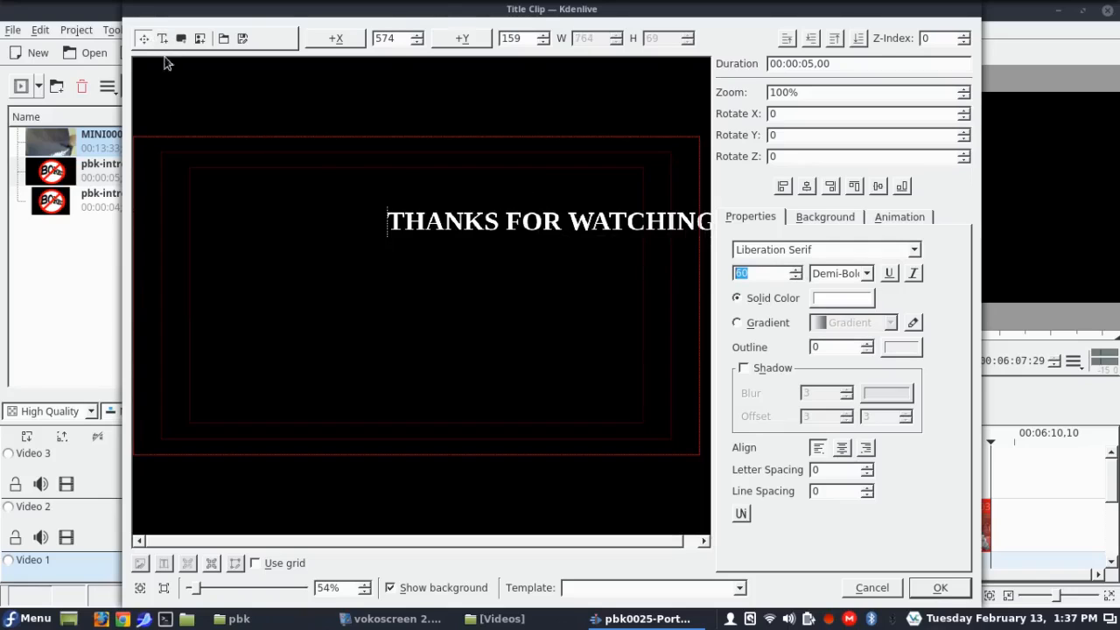
Step: Move the title text to the upper centre of the frame, at about X 272 and Y 148
drag(455, 229, 429, 229)
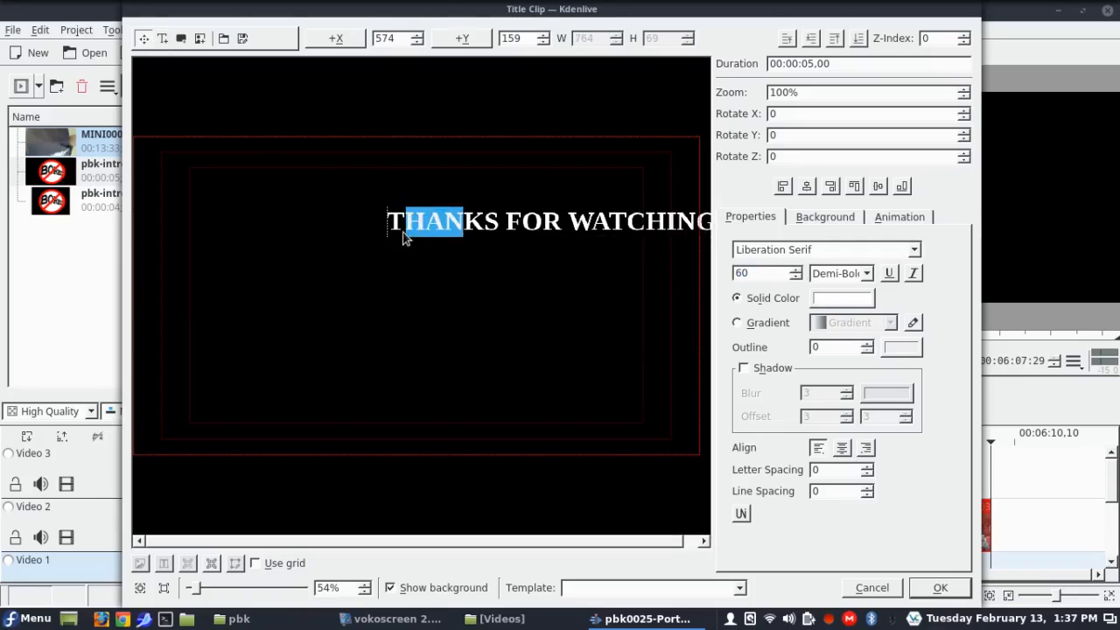
click(420, 231)
drag(435, 226, 312, 257)
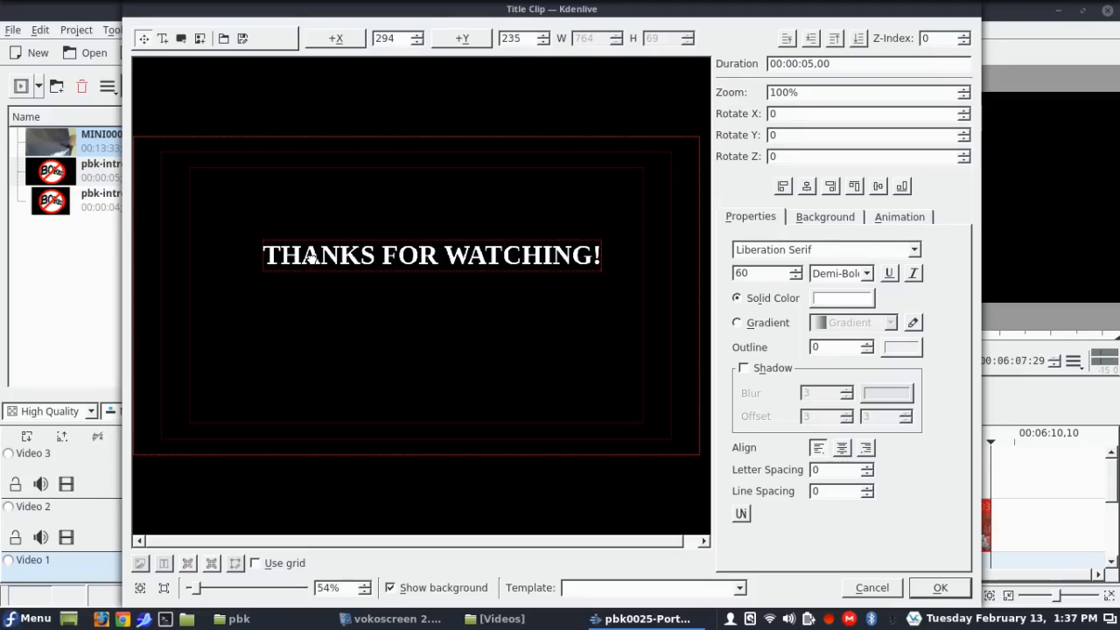
drag(311, 256, 308, 219)
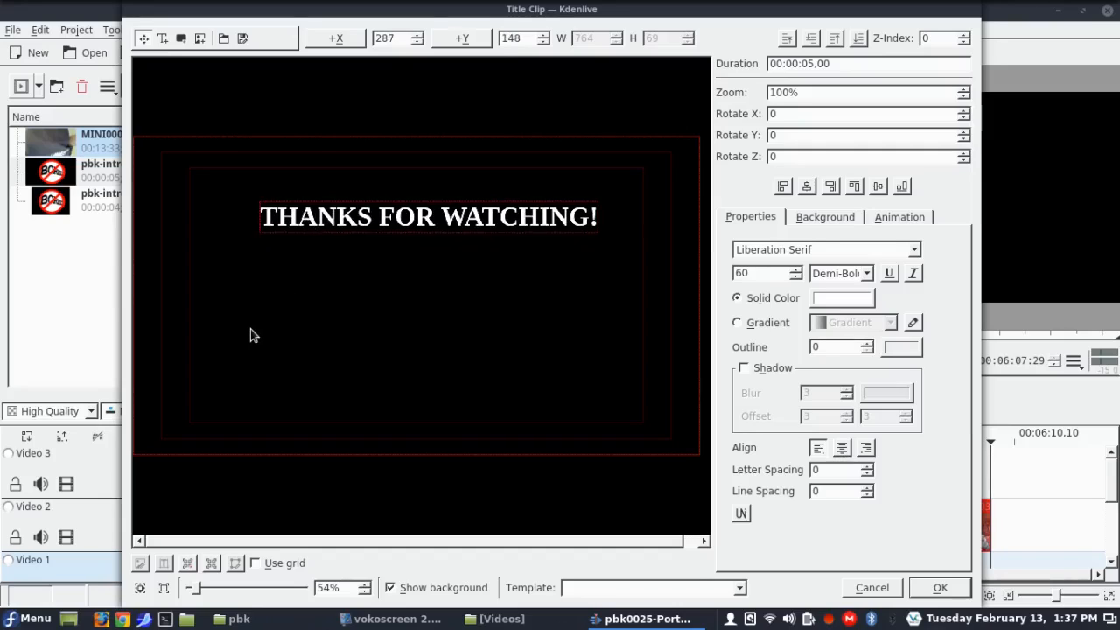
drag(326, 217, 316, 210)
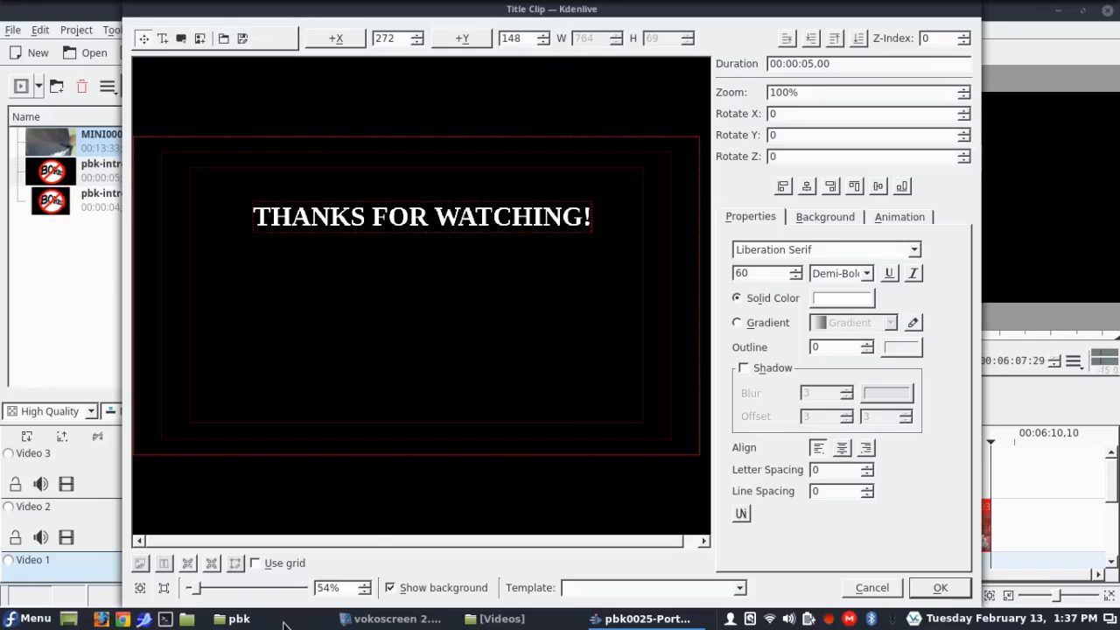
Step: Add logo-full.png to the title at 320 wide, place it below the text, centre both by eye, and accept the title clip
click(241, 619)
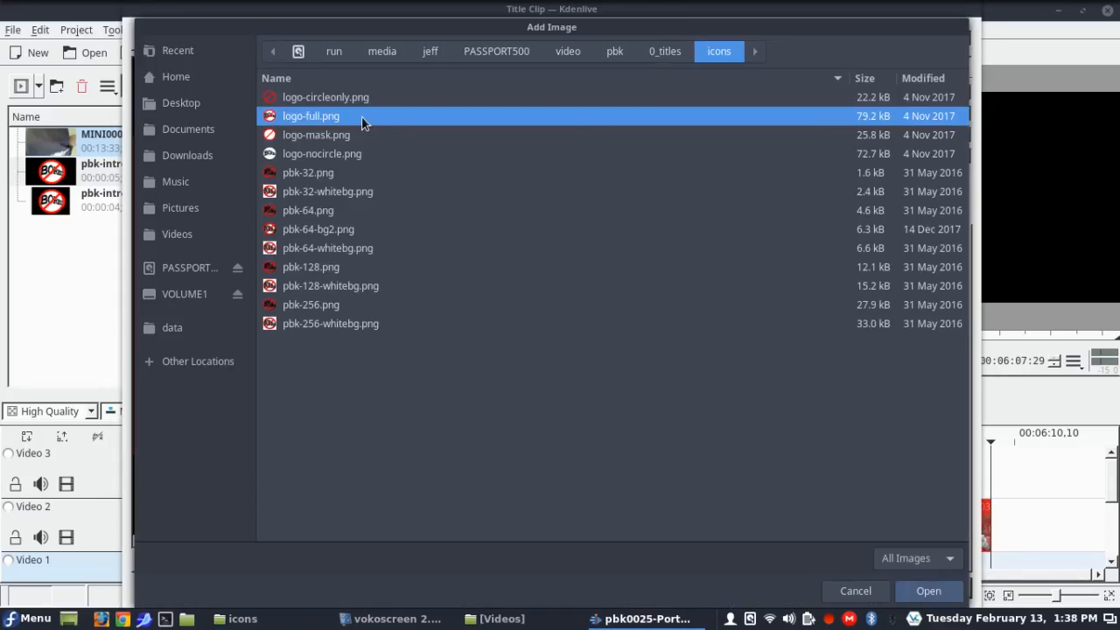
double_click(362, 117)
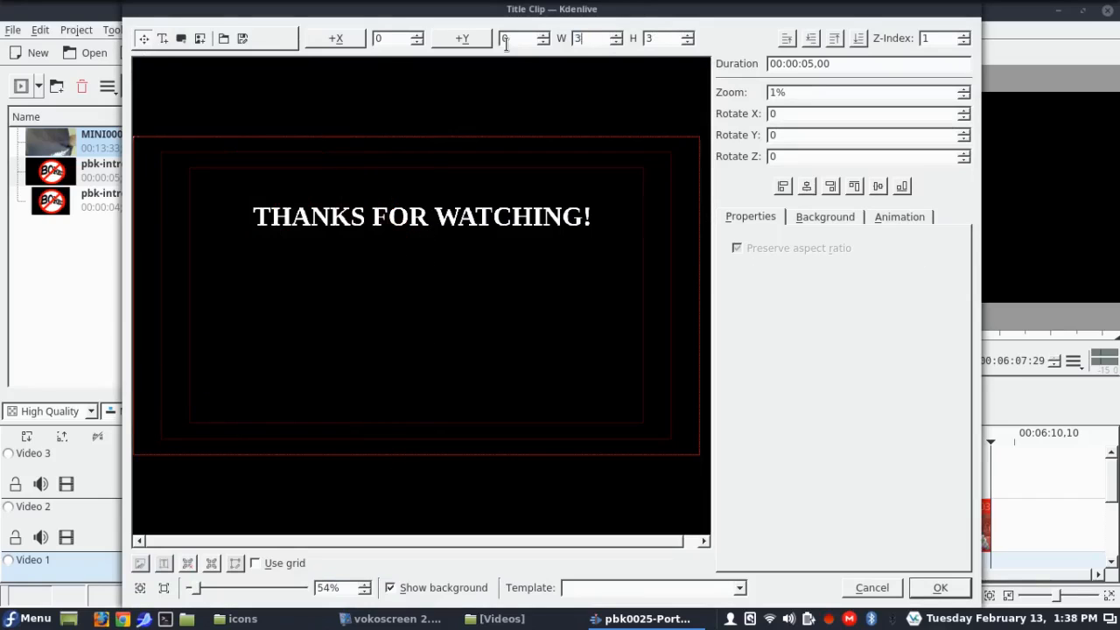
text(20)
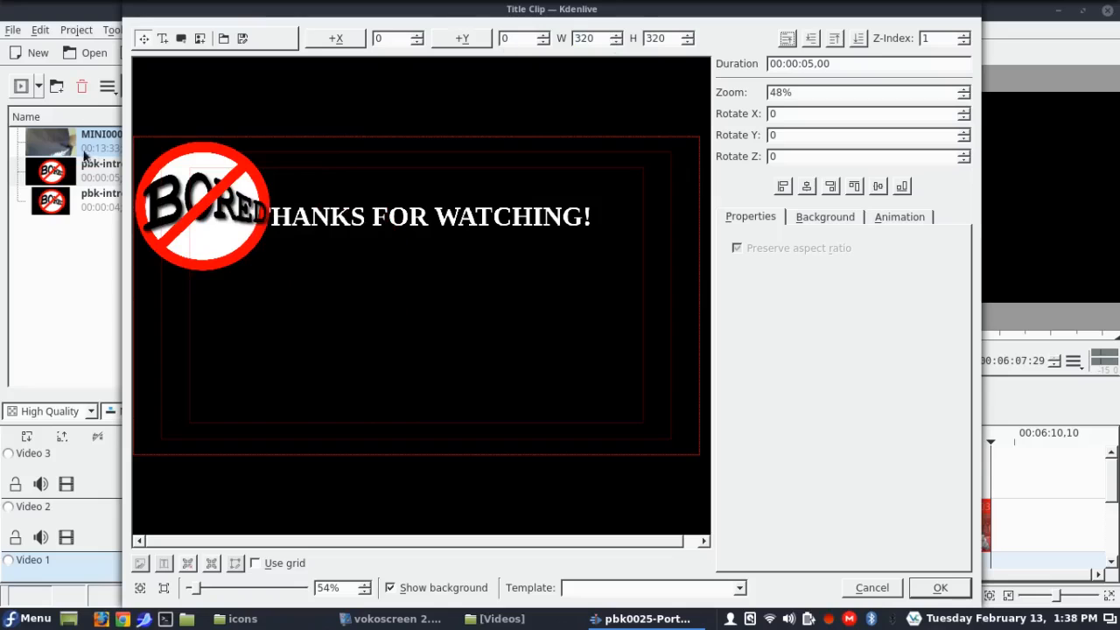
drag(160, 207, 391, 328)
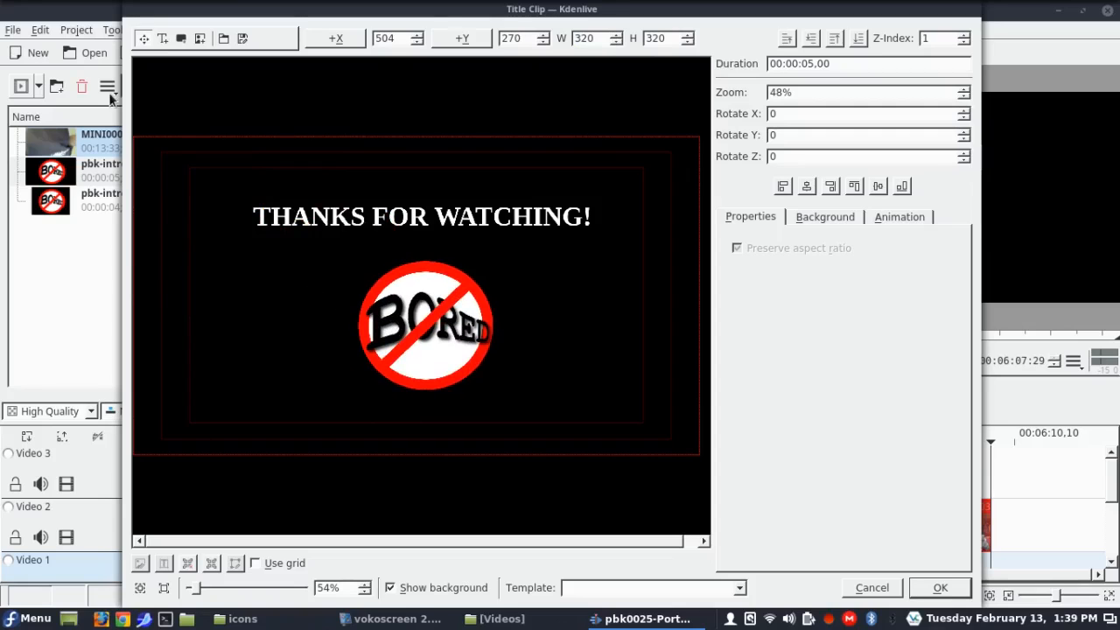
key(ctrl+a)
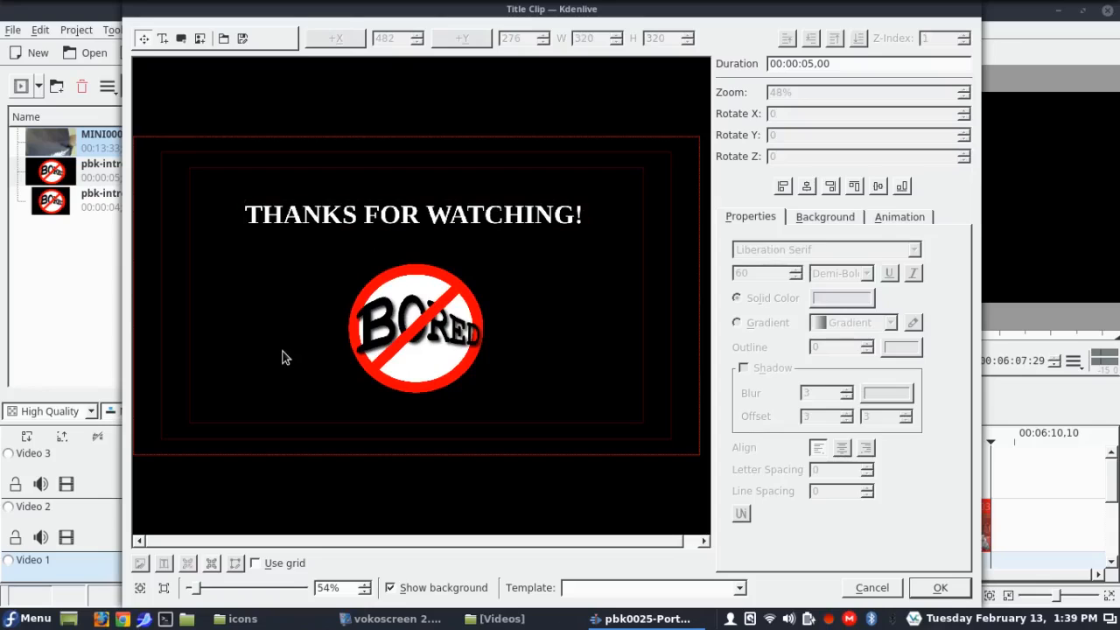
click(941, 590)
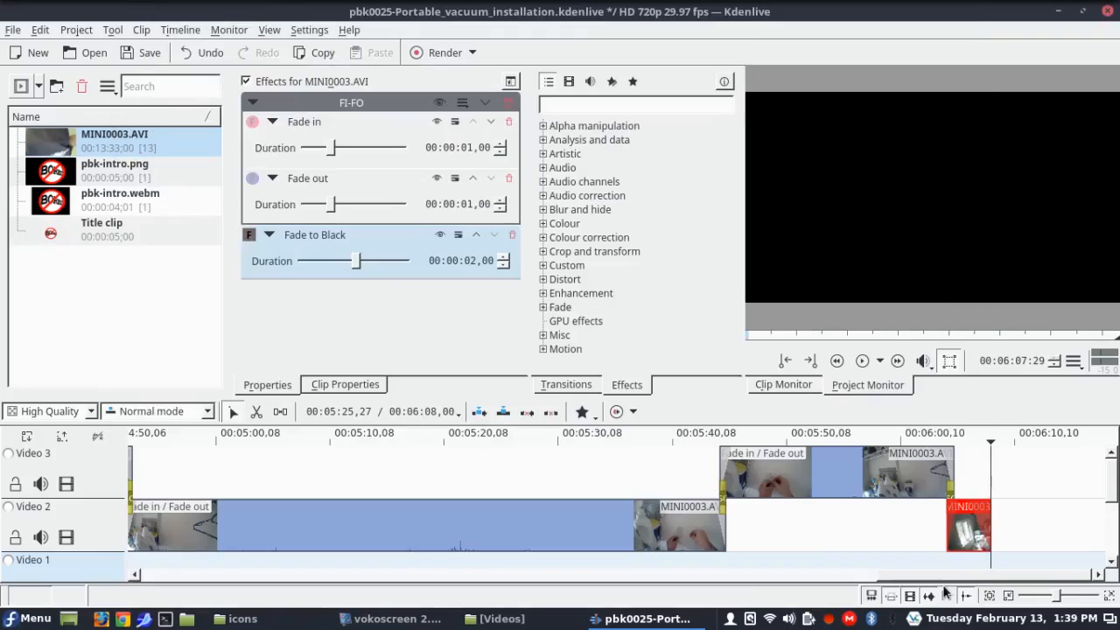
Step: Rename the new title clip as End Title and place it on Video 3, slightly overlapping the end of the last Video 2 clip
click(115, 225)
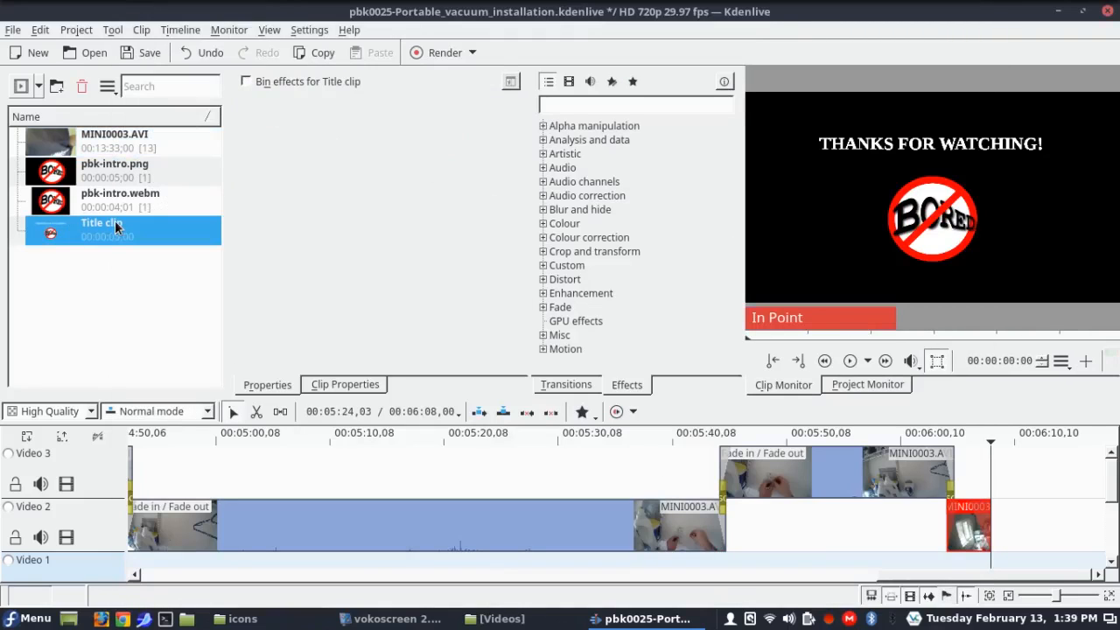
click(114, 222)
text(eND)
key(BackSpace)
key(BackSpace)
key(BackSpace)
text(End Title)
key(Return)
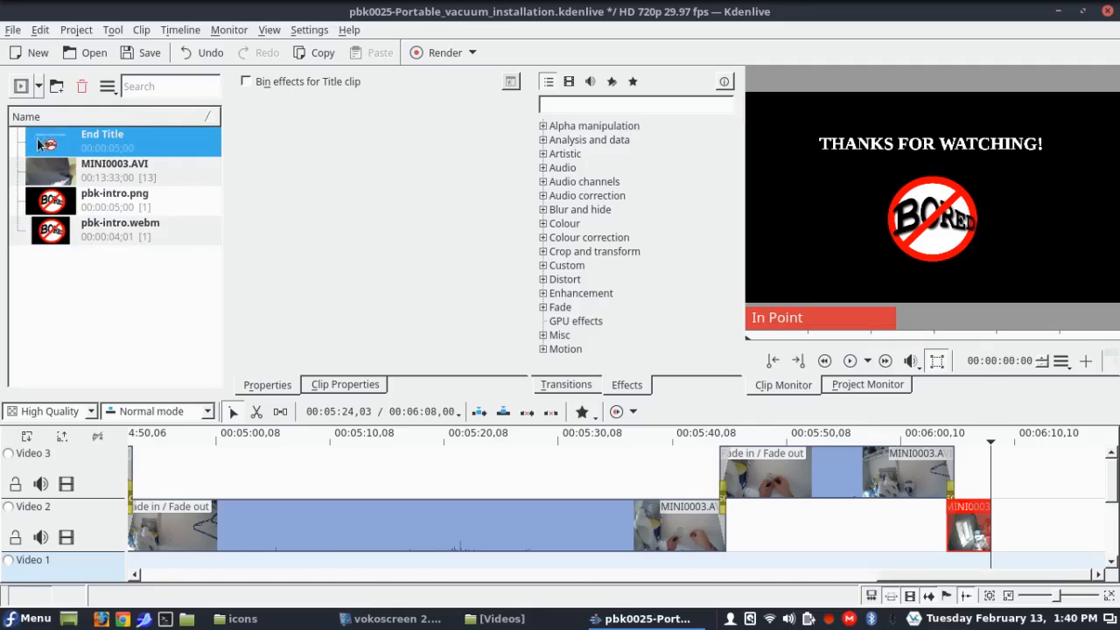
drag(48, 143, 1006, 483)
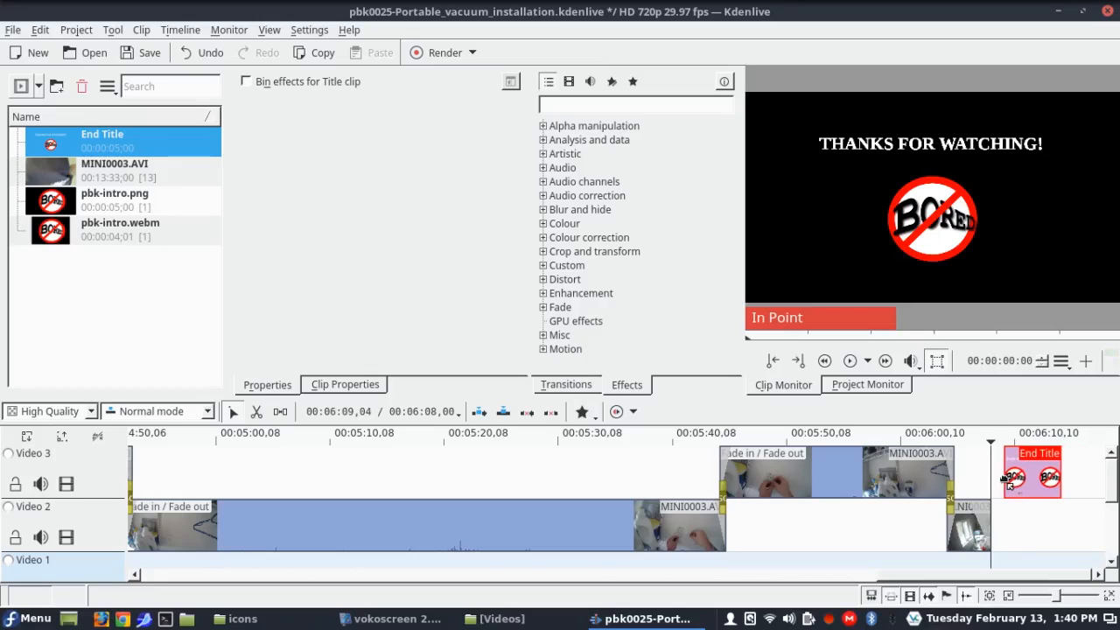
drag(1007, 483, 987, 486)
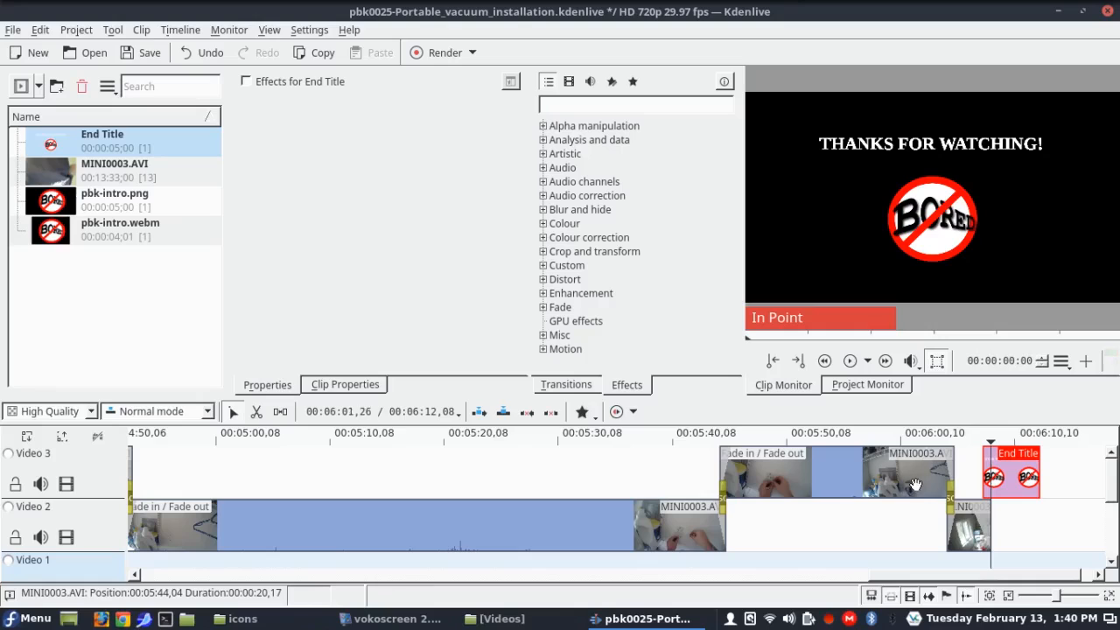
right_click(1013, 480)
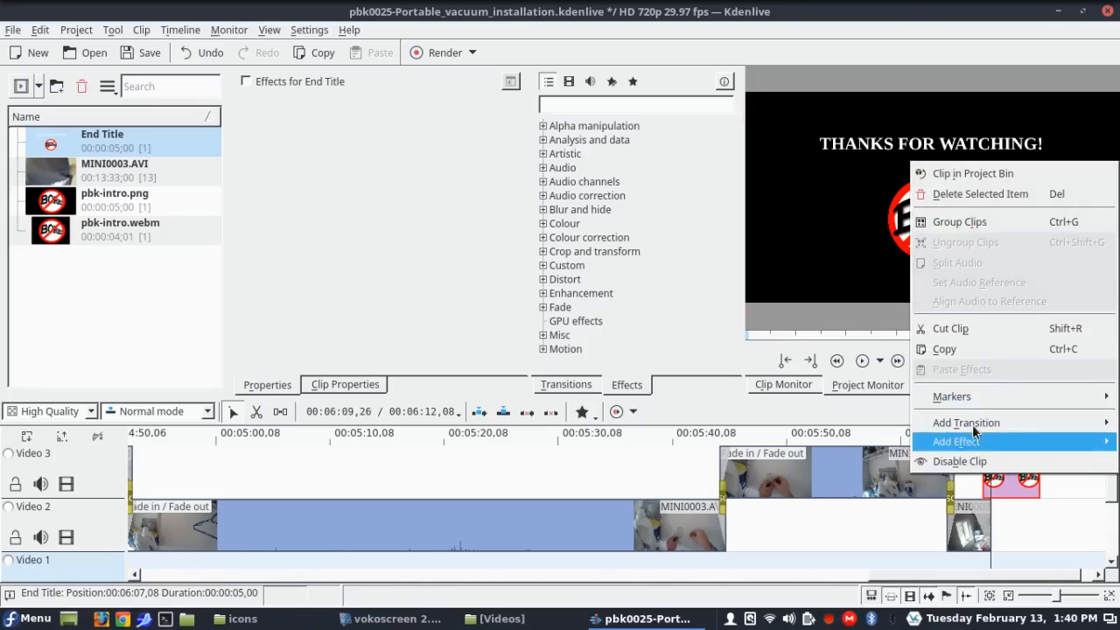
mouse_move(976, 424)
click(670, 314)
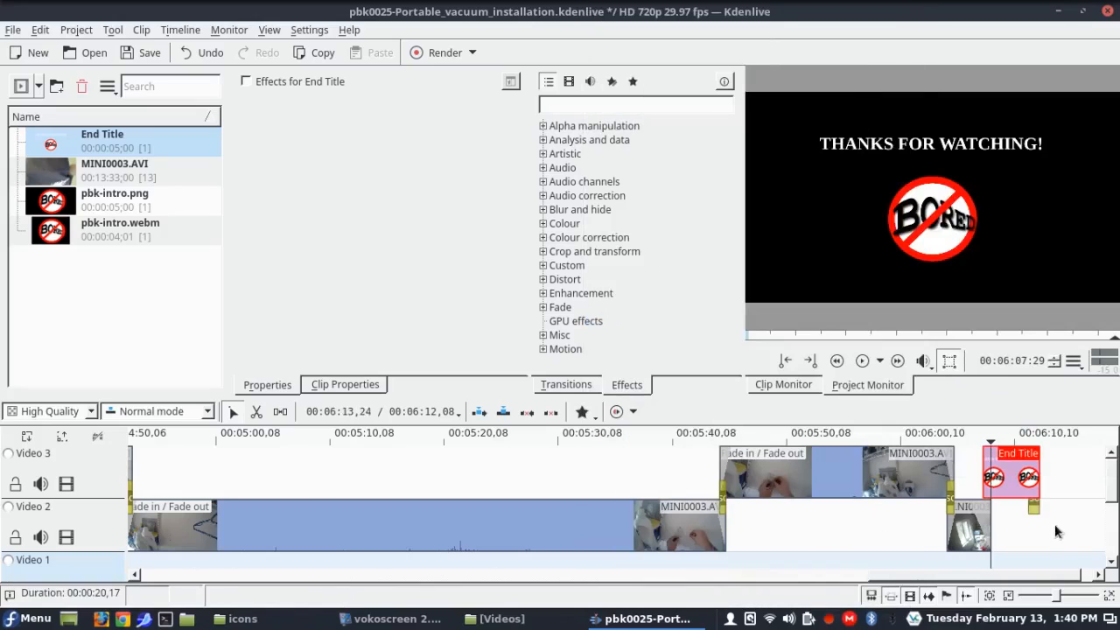
click(1031, 506)
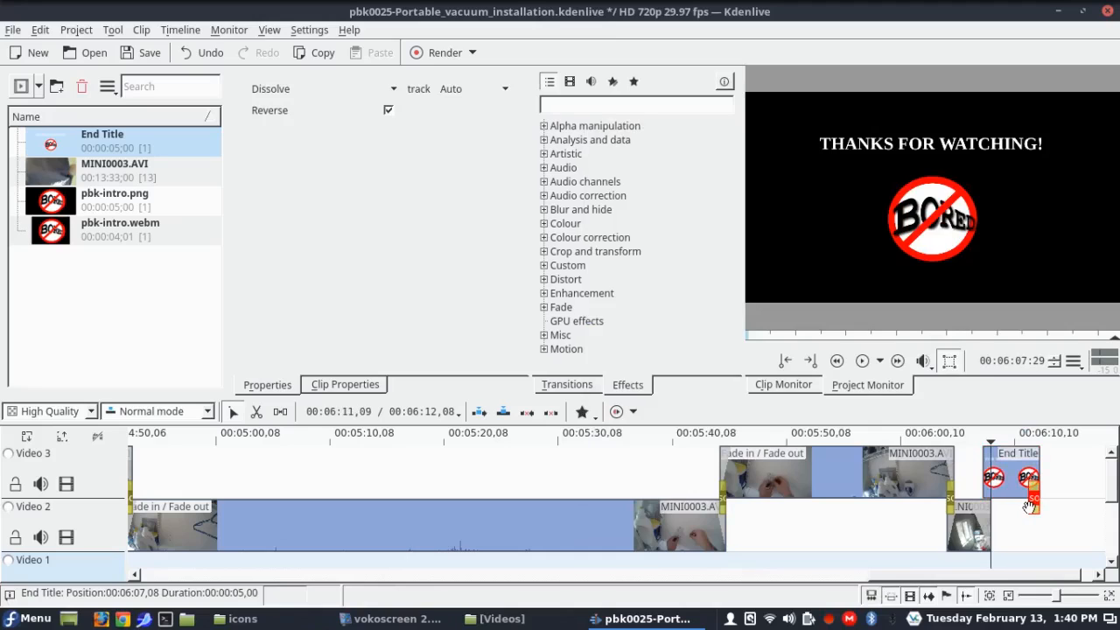
key(Delete)
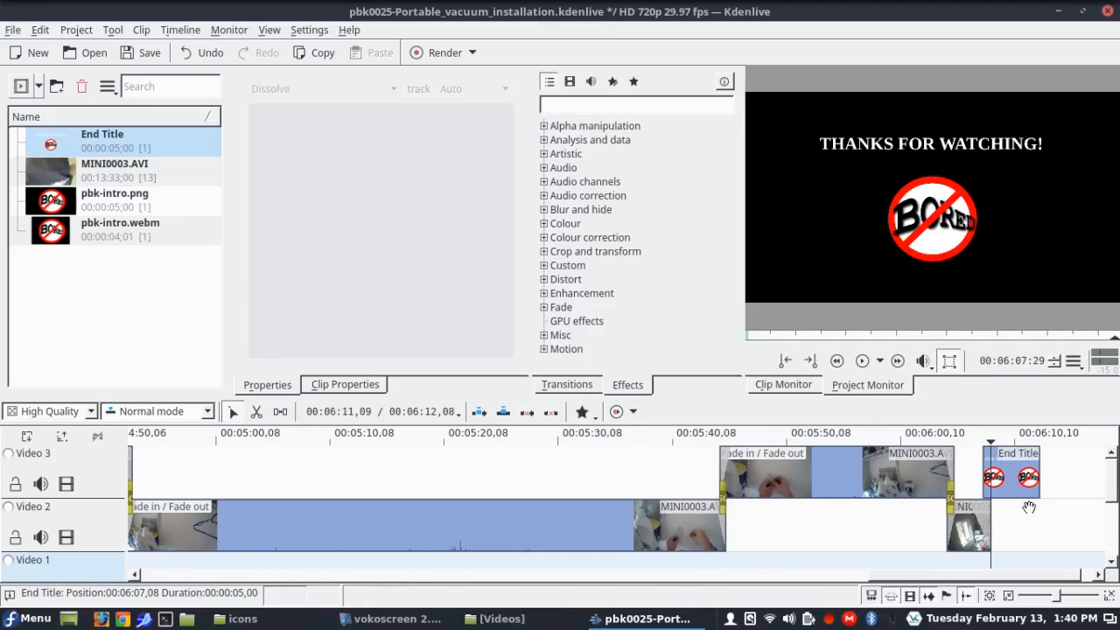
Step: Add a Dissolve transition at the start of End Title over the last Video 2 clip and move the playhead to 00:06:05,29
right_click(985, 453)
mouse_move(971, 403)
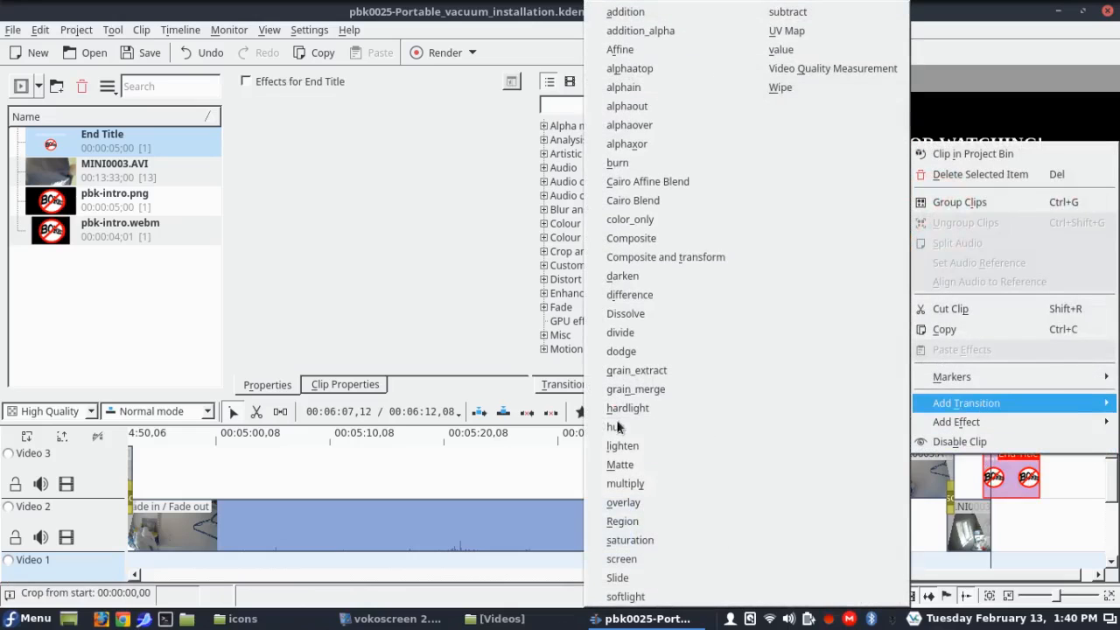
click(600, 311)
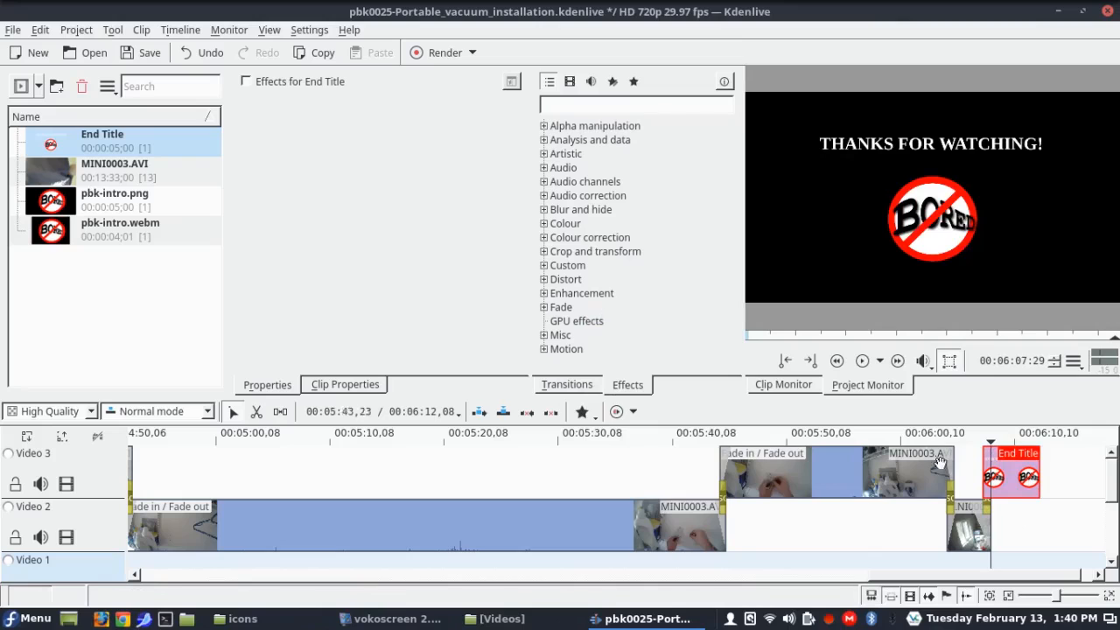
click(968, 435)
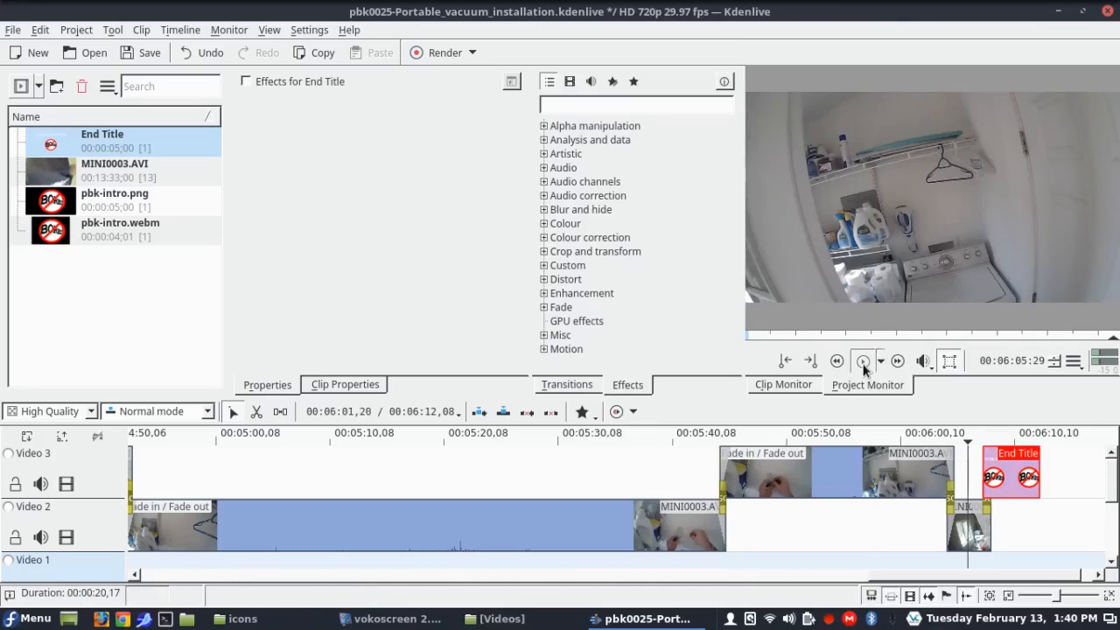
Step: Play the project from the last Video 2 clip through the End Title to check the dissolve, and save the project
click(863, 361)
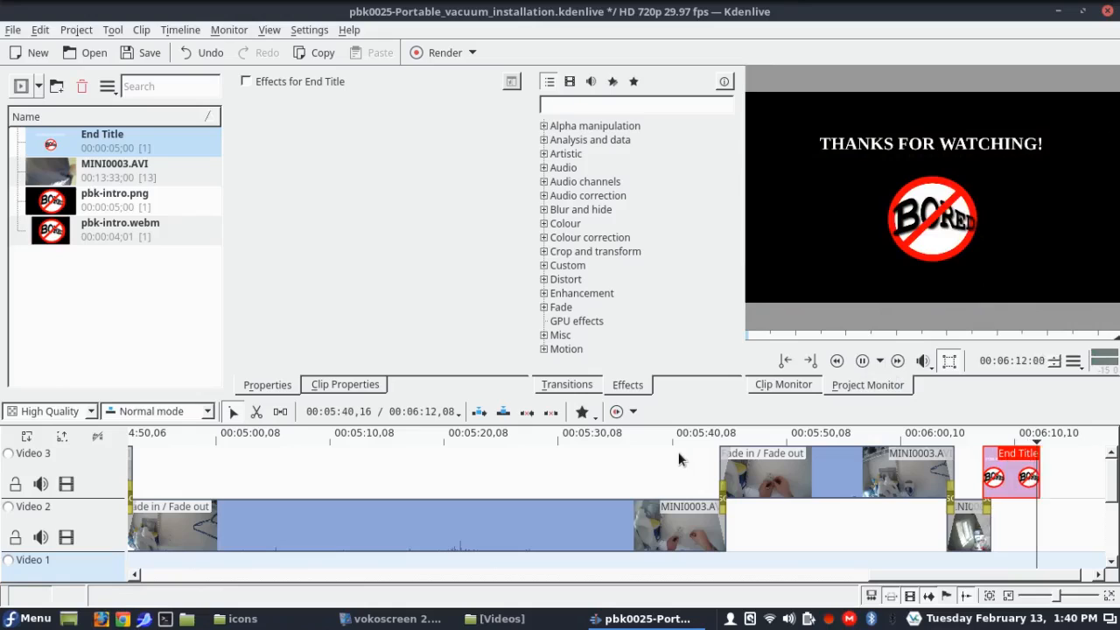
drag(51, 140, 371, 266)
click(151, 54)
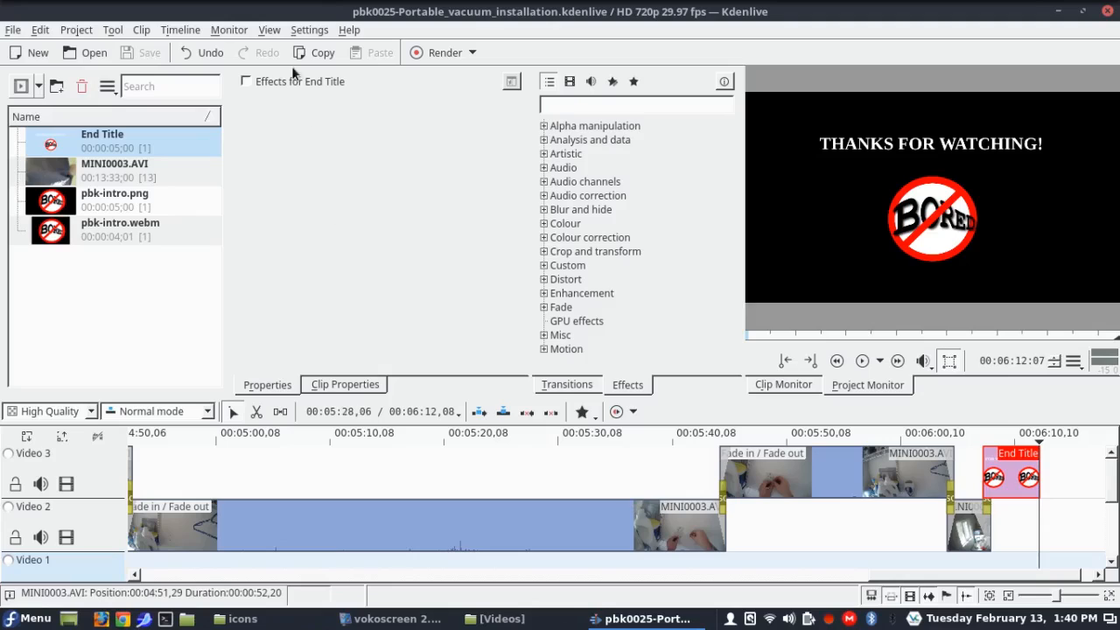
Step: Render the full project to pbk0025-Portable_vacuum_installation in MP4 format, adding the mp4 extension and overwriting the existing file
click(473, 53)
click(460, 72)
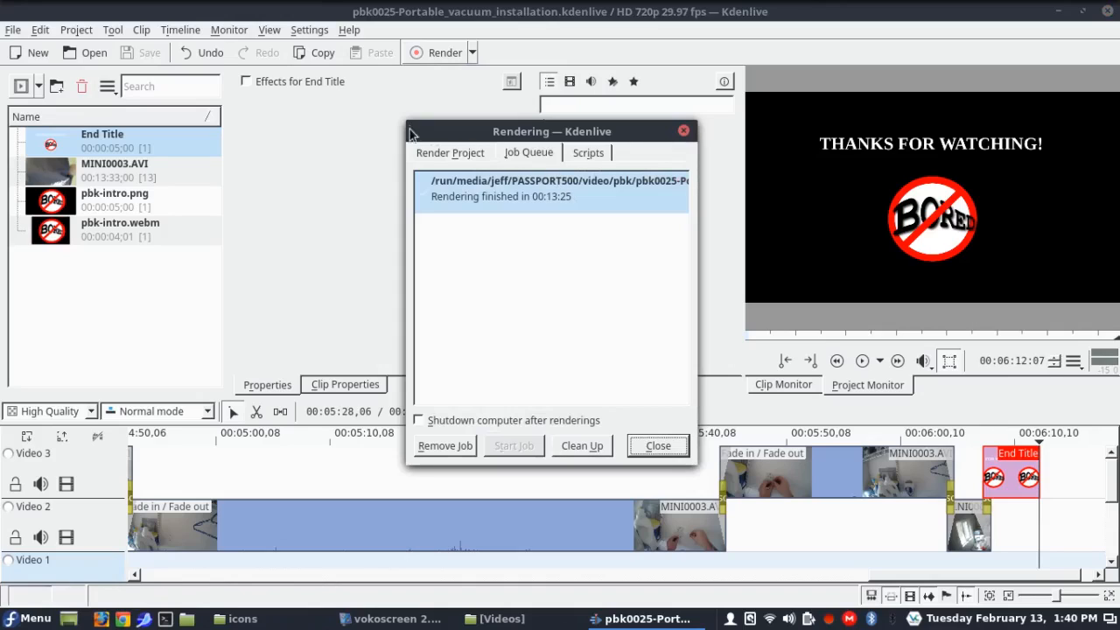
click(451, 155)
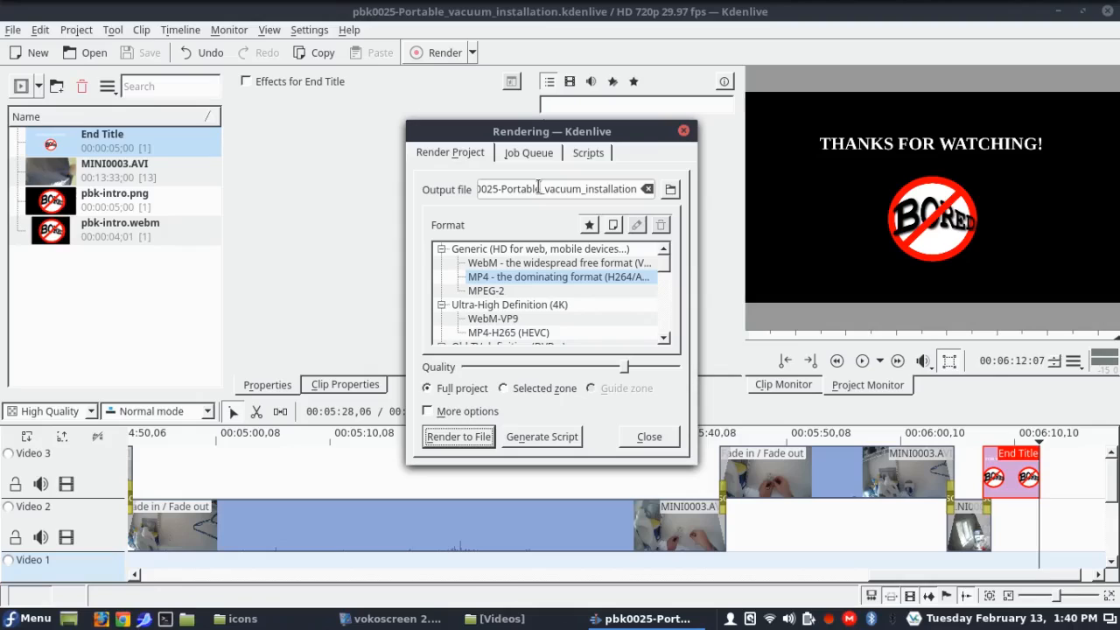
drag(538, 188, 317, 188)
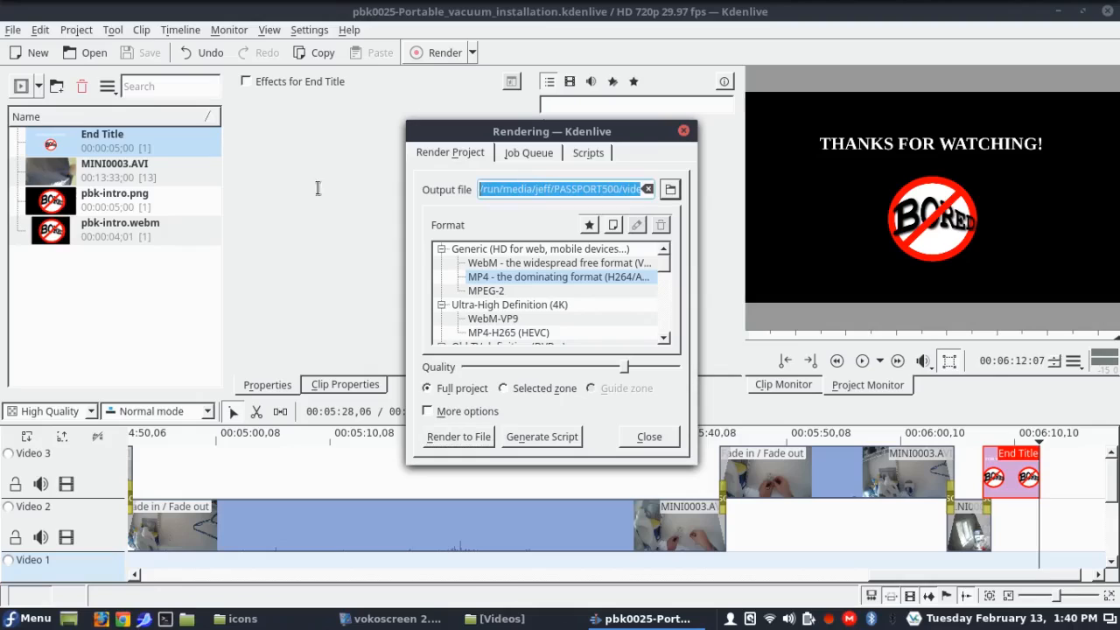
click(461, 439)
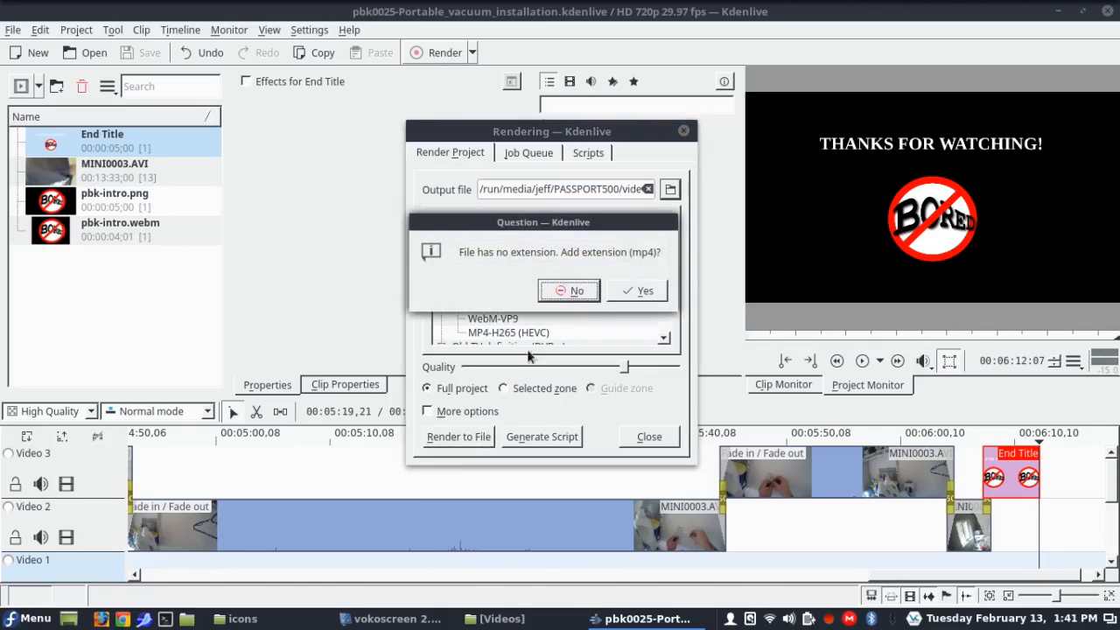
click(638, 291)
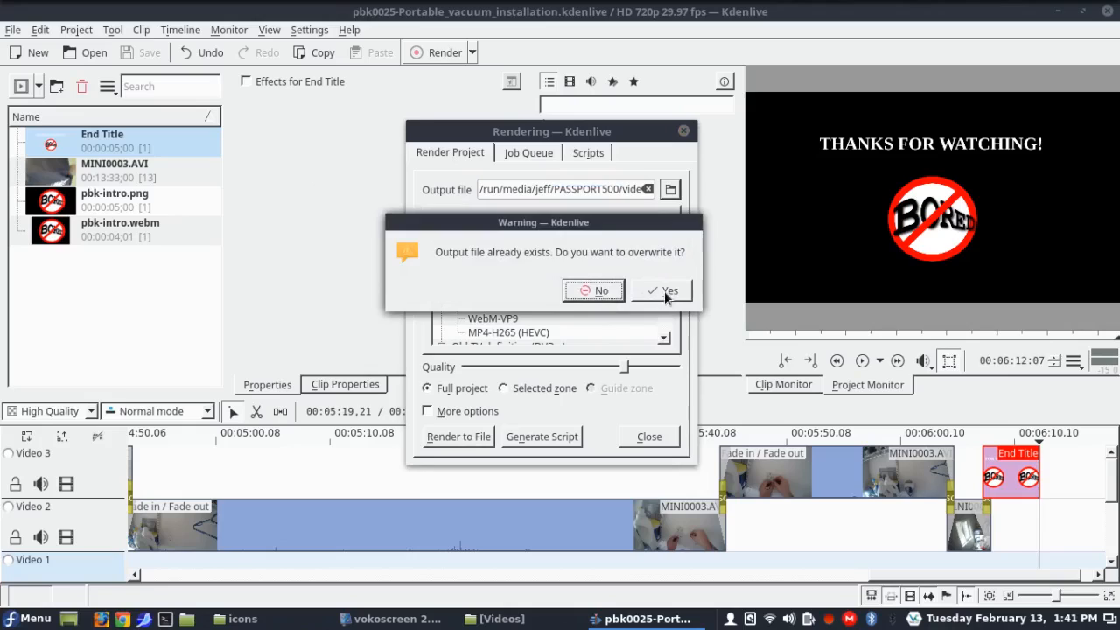
click(667, 292)
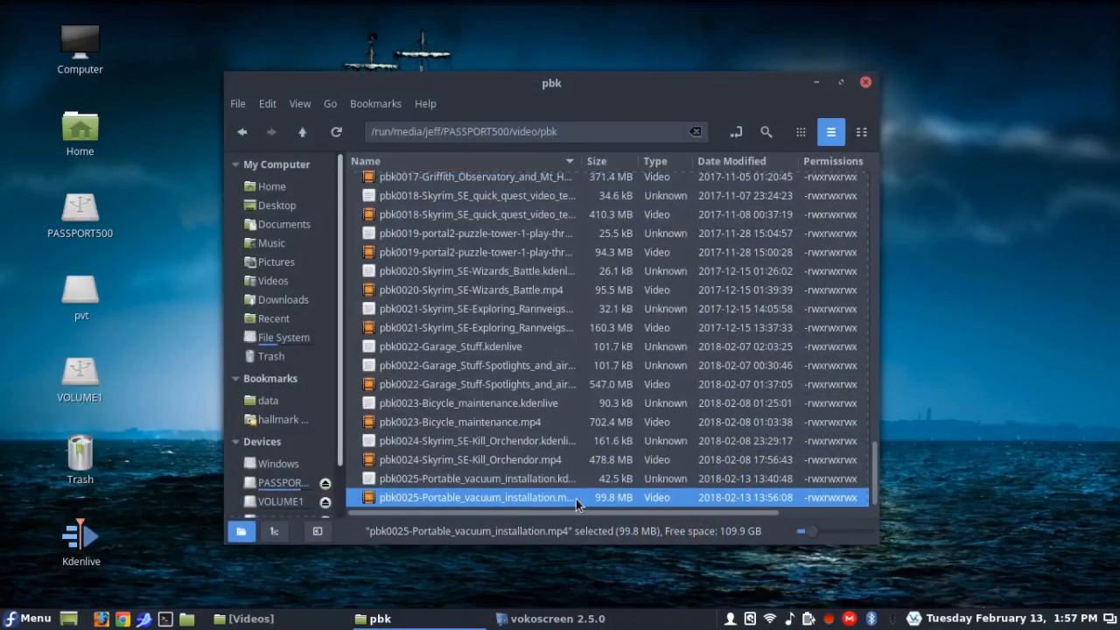
Step: Play pbk0025-Portable_vacuum_installation.mp4 full screen in VLC, skip through it to the closing title, and close the player
double_click(576, 497)
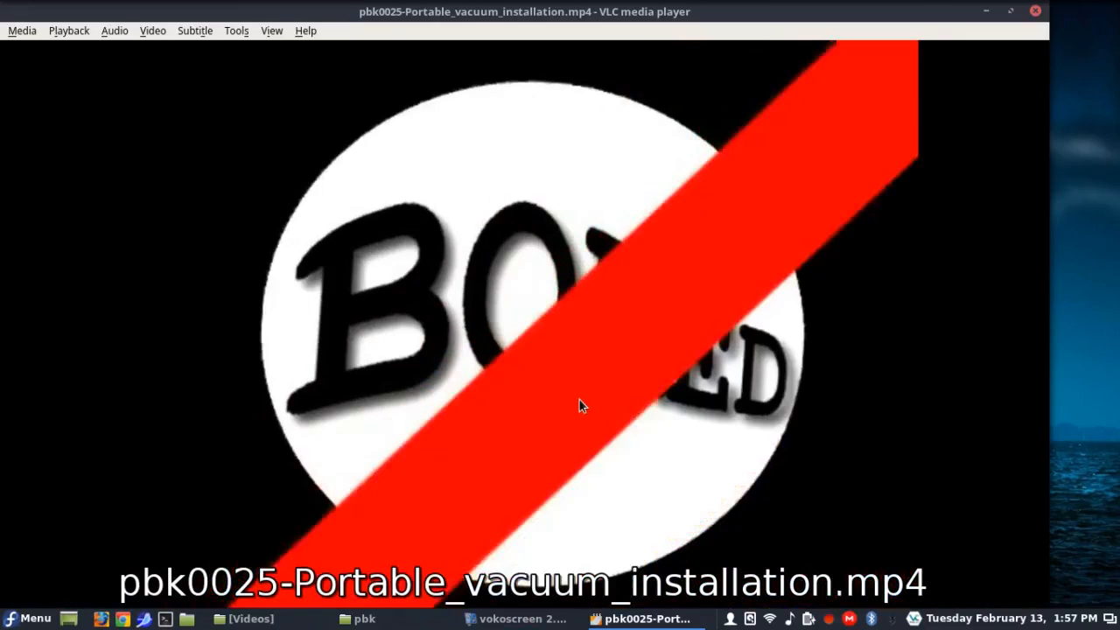
double_click(578, 398)
mouse_move(280, 491)
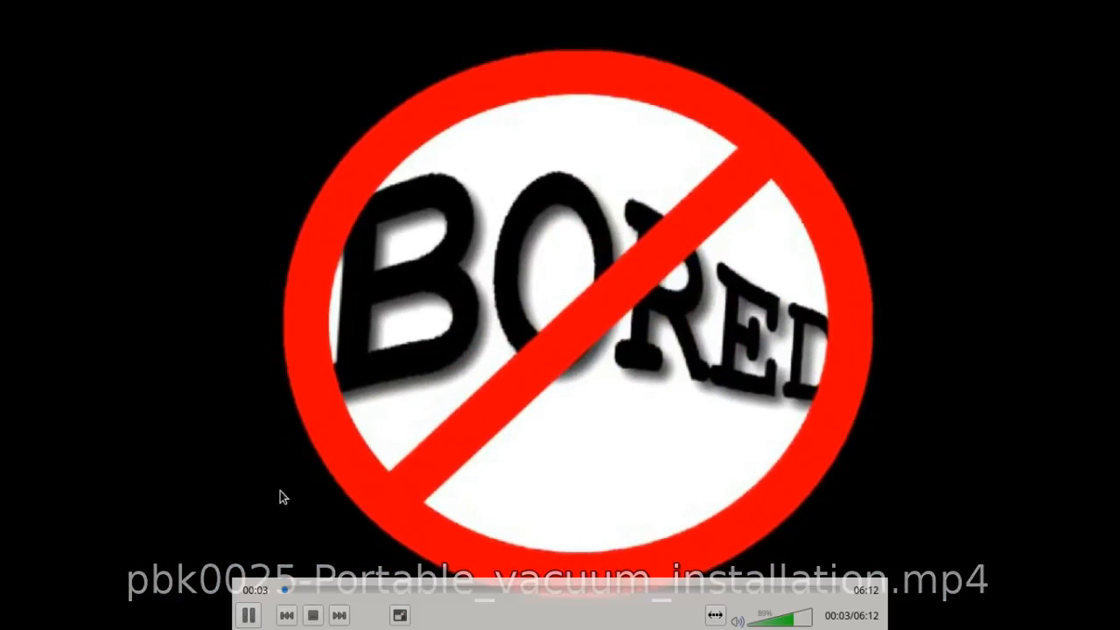
click(369, 590)
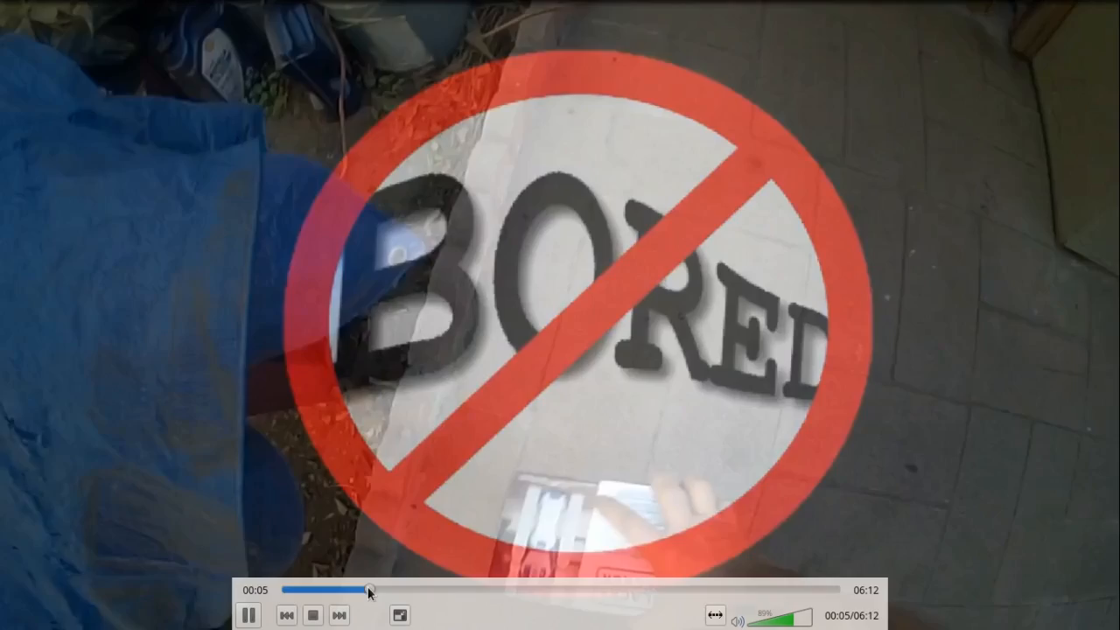
click(467, 590)
click(618, 590)
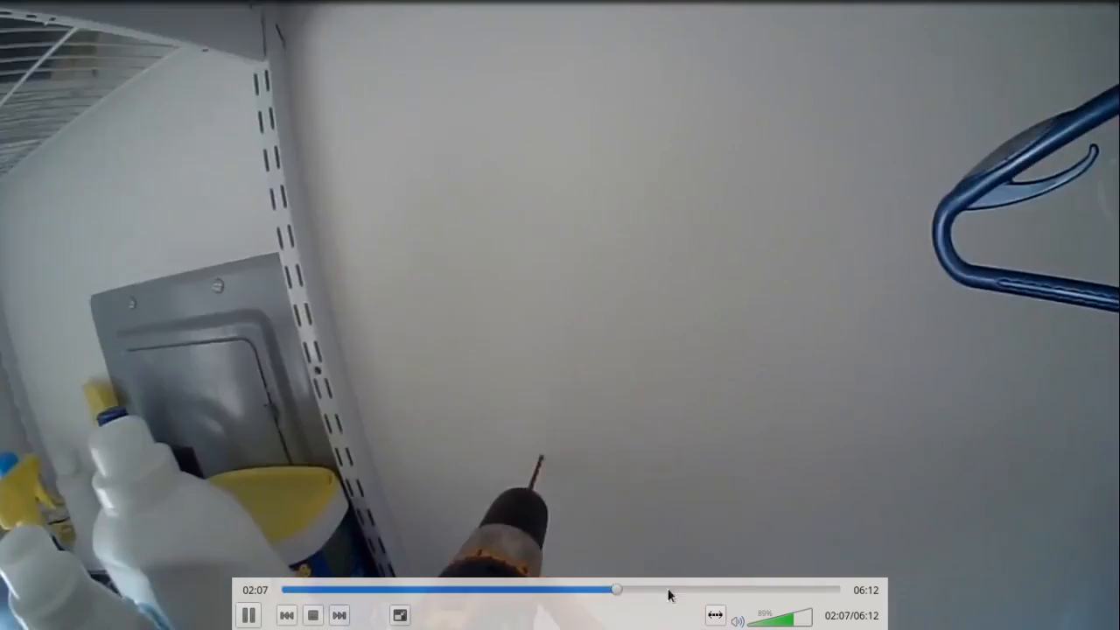
click(683, 590)
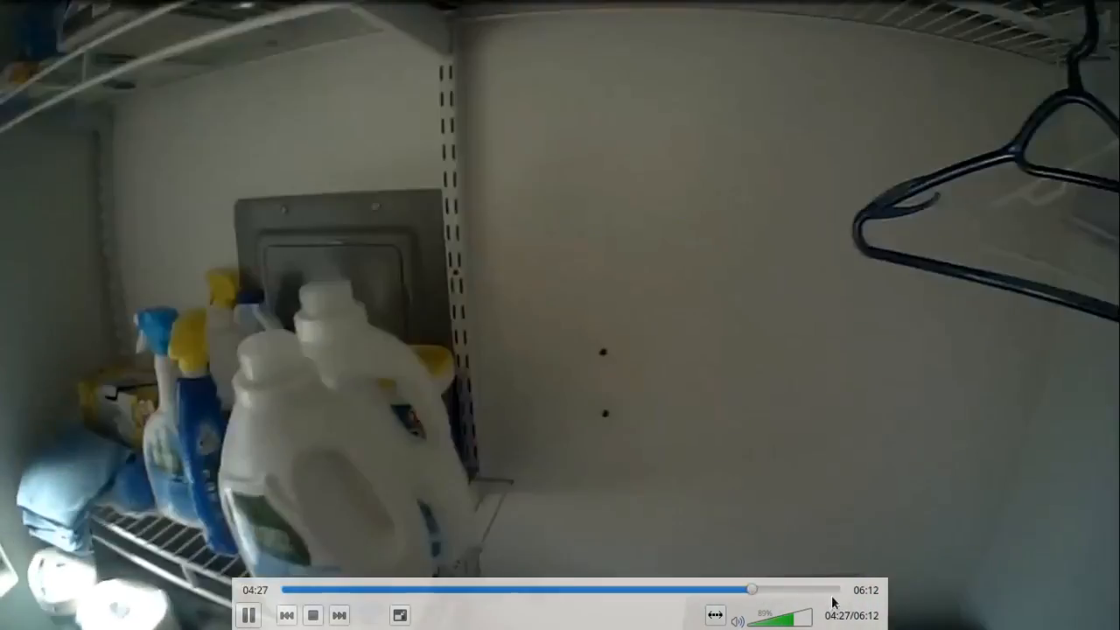
click(752, 589)
click(796, 590)
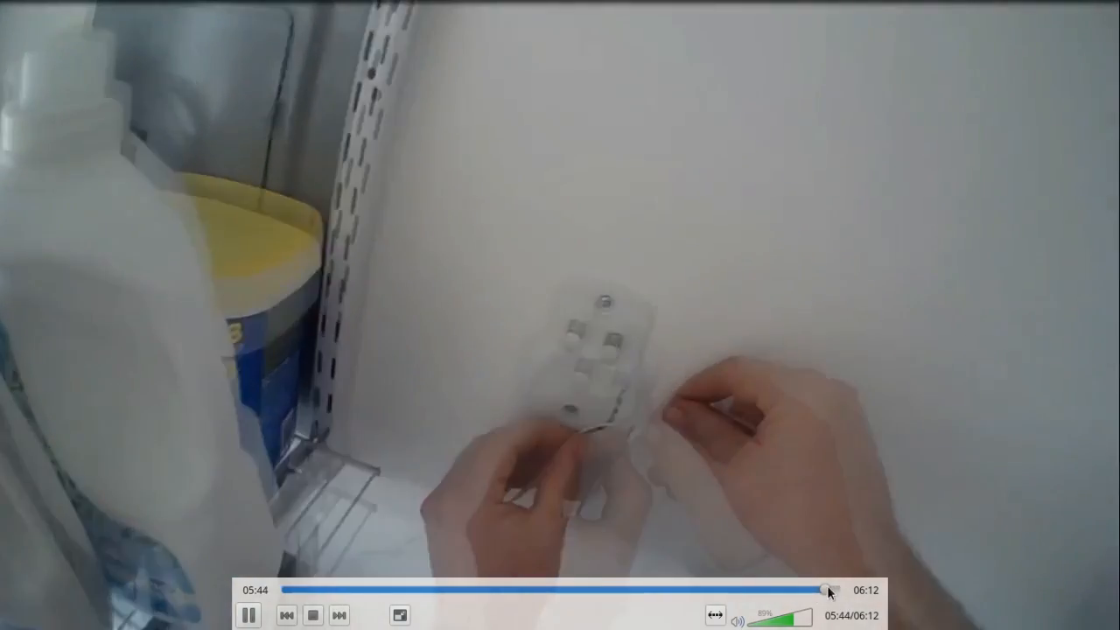
click(827, 590)
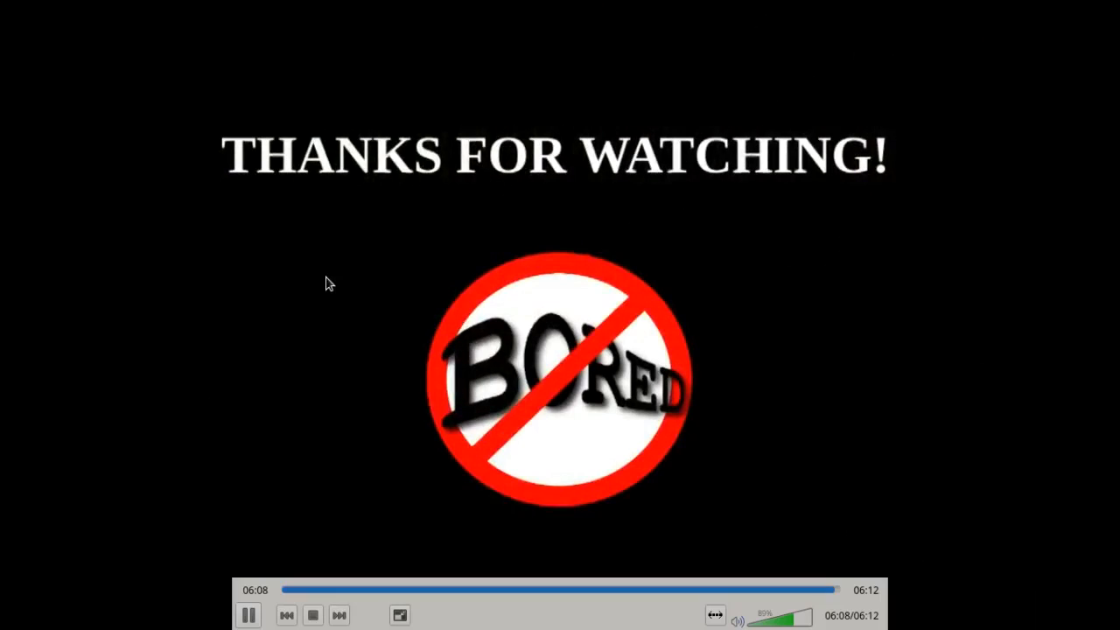
double_click(325, 284)
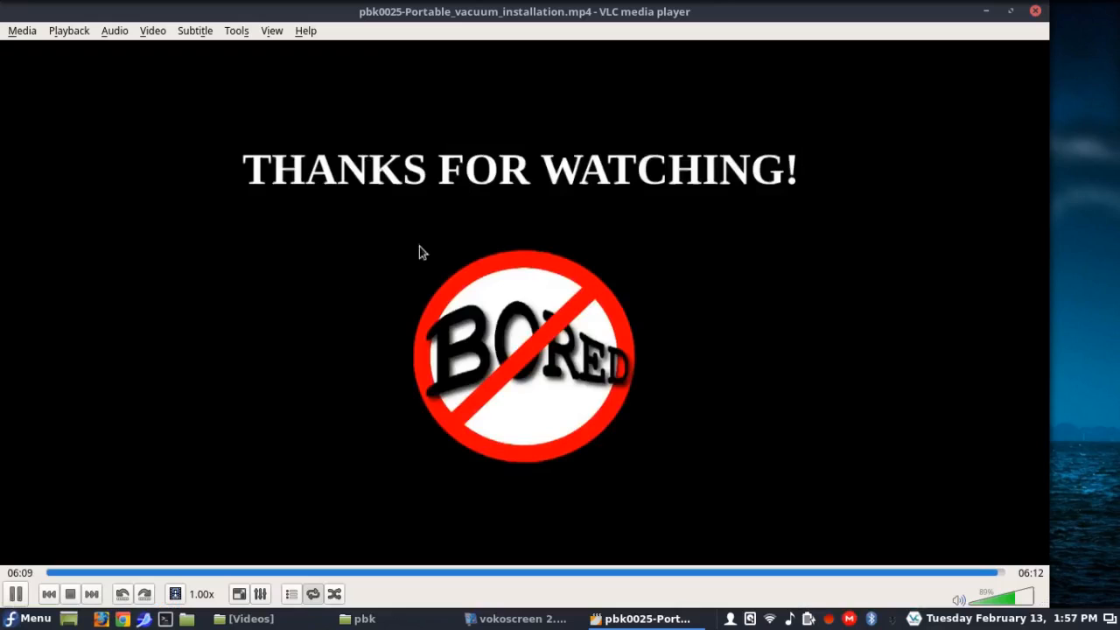
click(1035, 11)
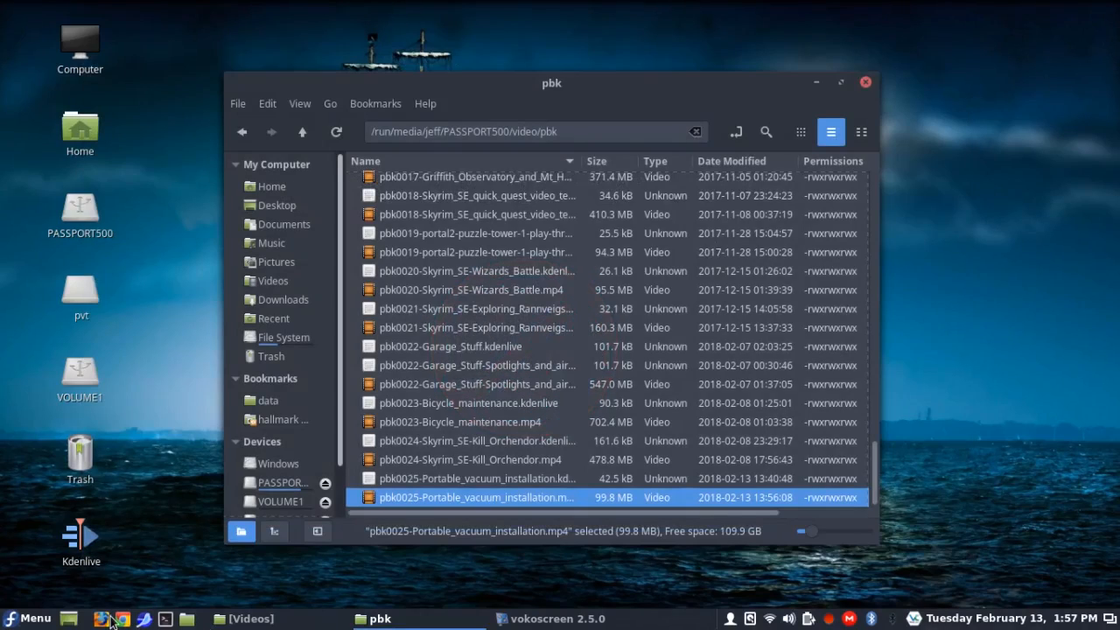
Step: Switch to Firefox, go to YouTube's upload page, and upload pbk0025-Portable_vacuum_installation.mp4 from the pbk folder
click(109, 619)
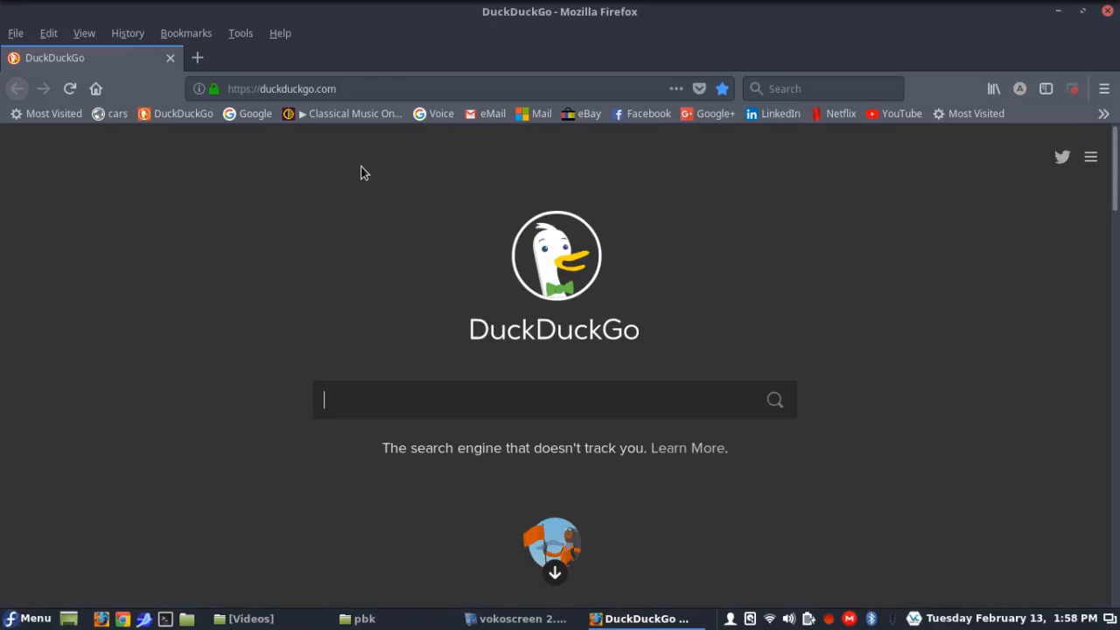
click(379, 88)
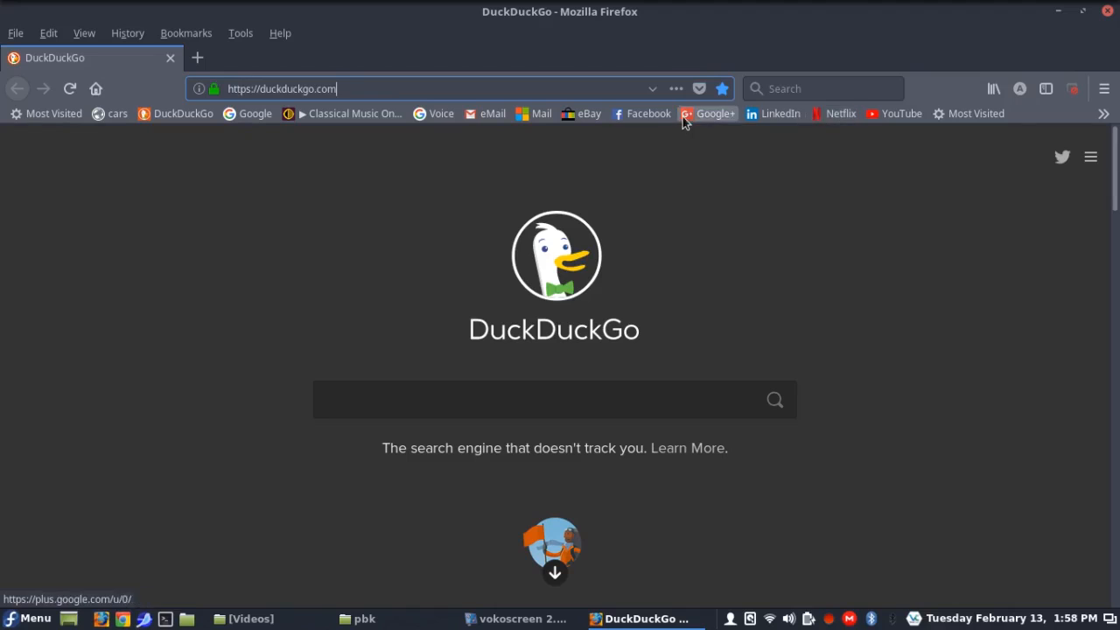
click(896, 113)
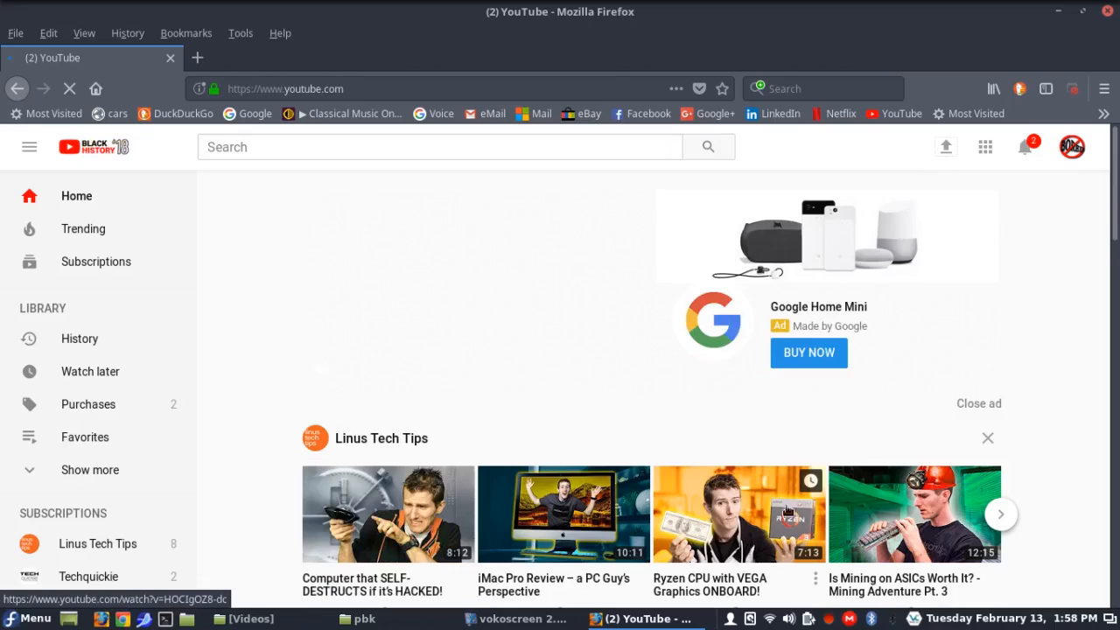
click(943, 145)
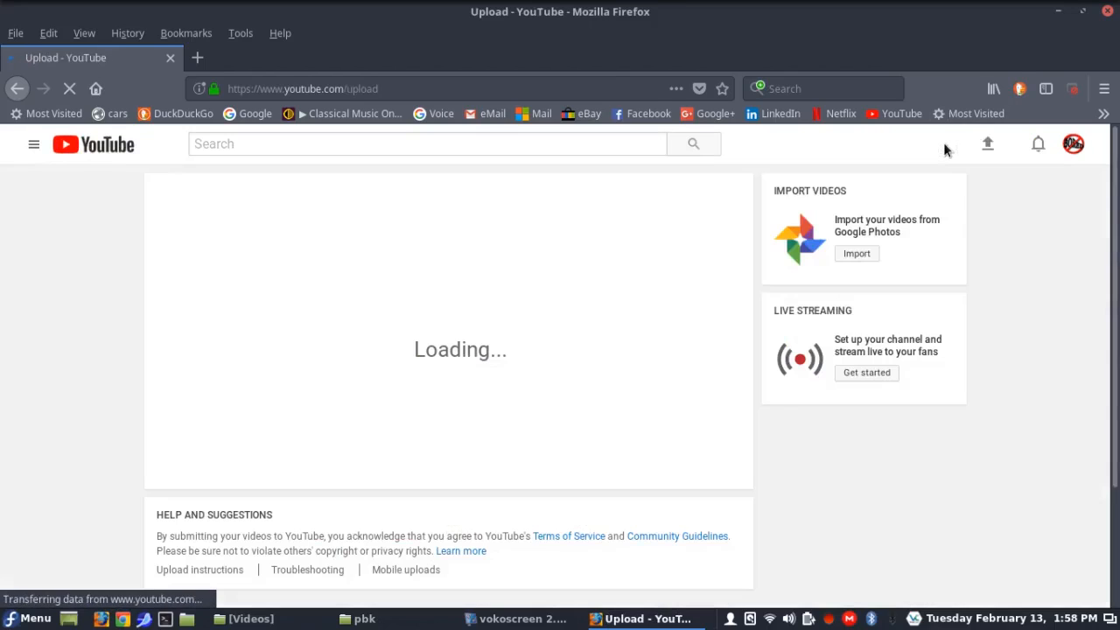
click(397, 619)
drag(409, 494, 229, 354)
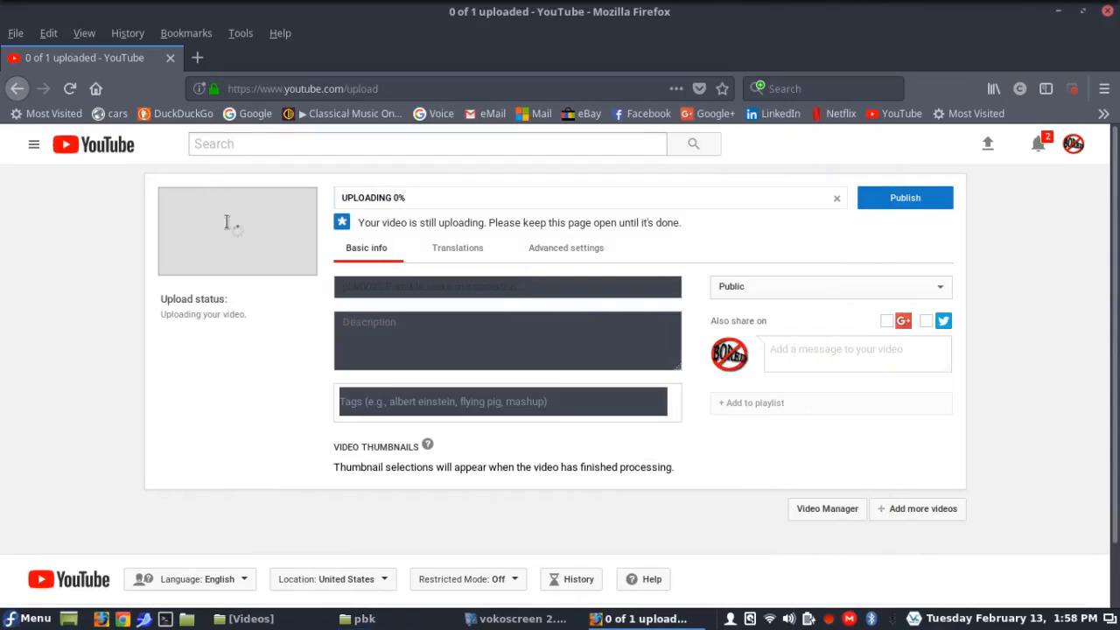
Step: Capitalise the prefix in the uploaded video's title so it reads PBK0025 Portable vacuum installation
triple_click(371, 286)
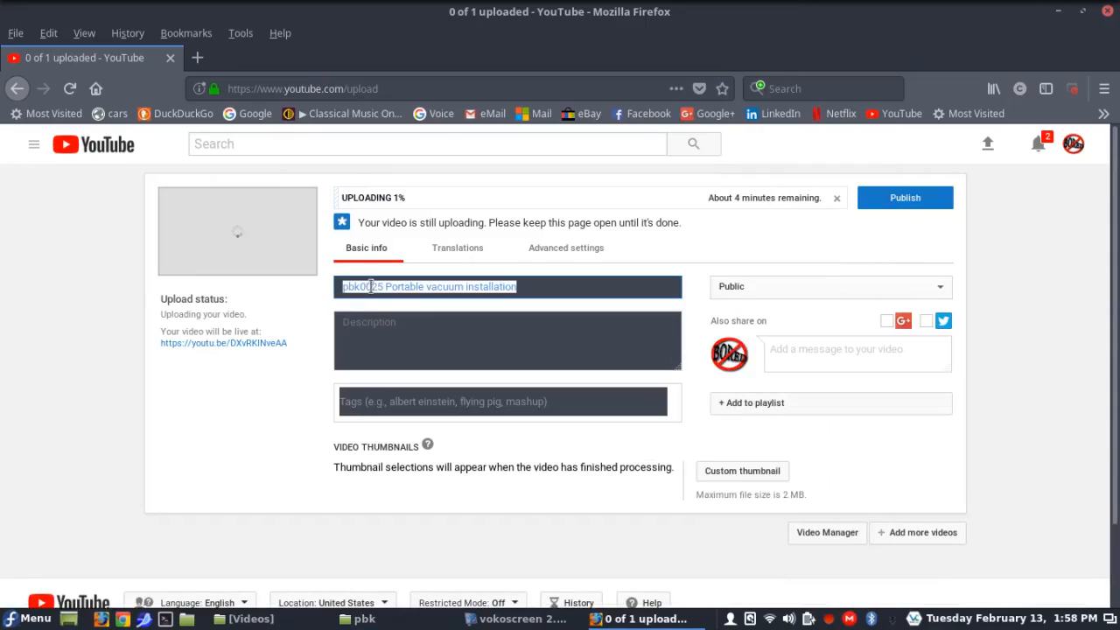
click(359, 288)
double_click(366, 287)
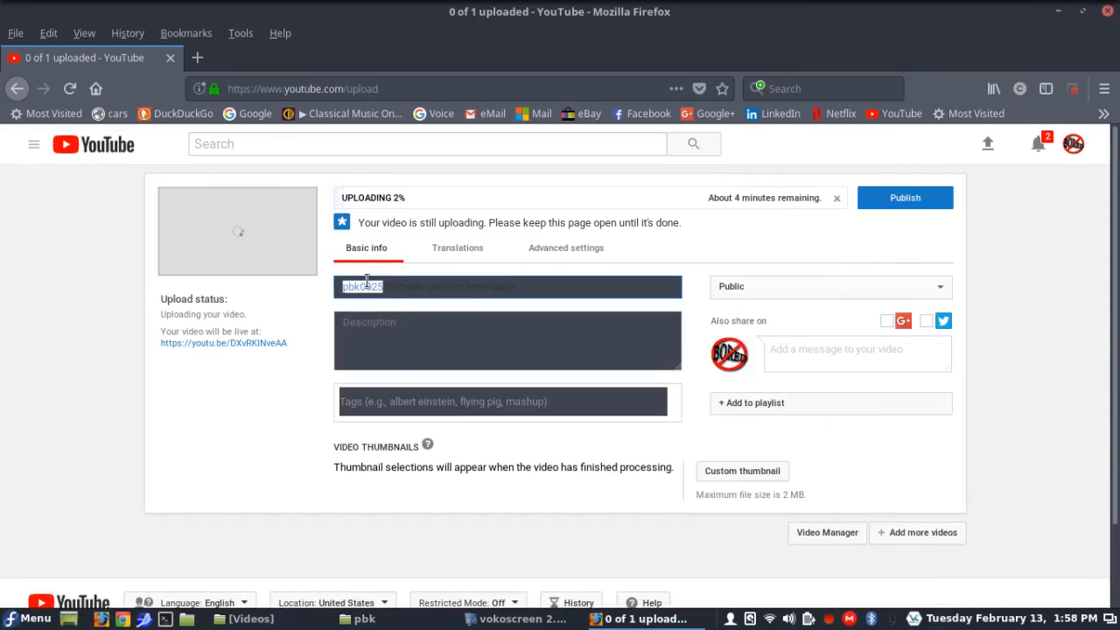
click(586, 294)
drag(552, 291, 67, 241)
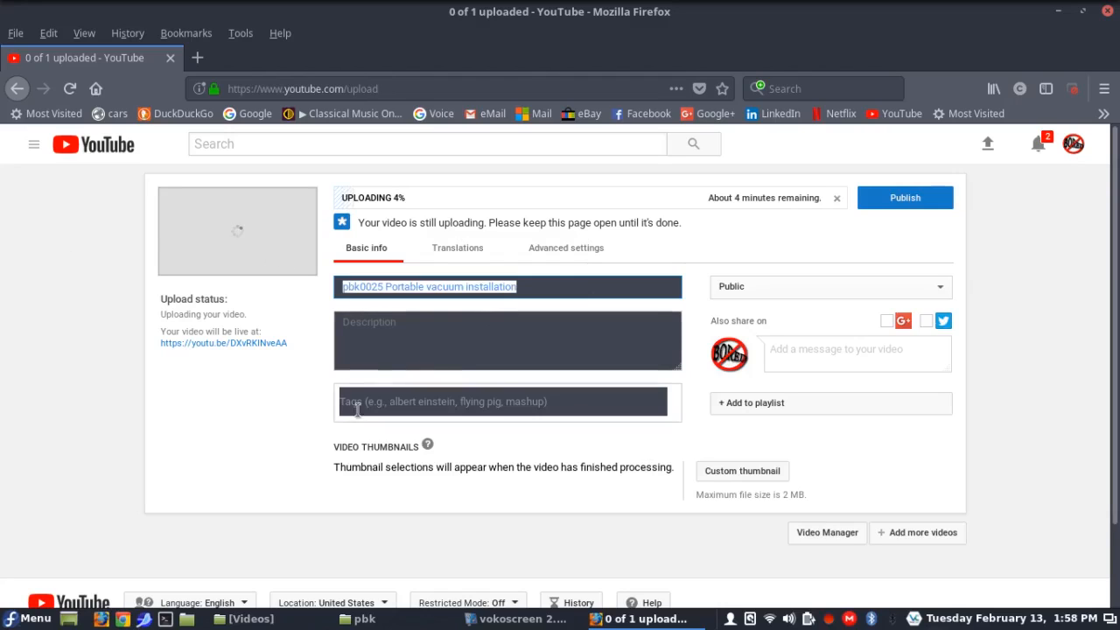
click(419, 356)
click(447, 285)
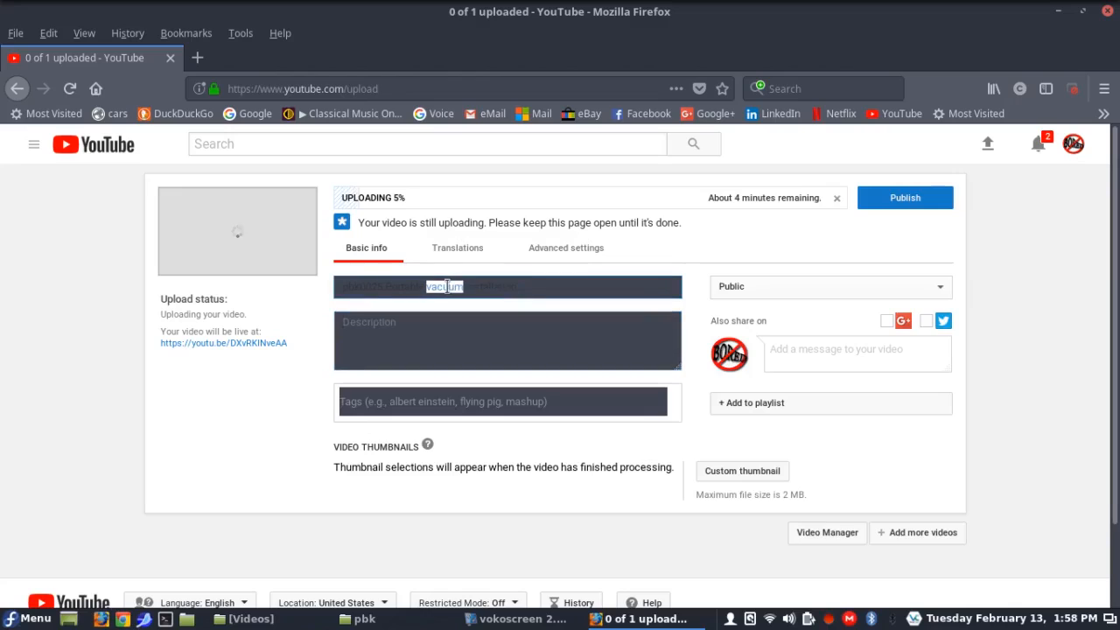
drag(533, 285, 144, 280)
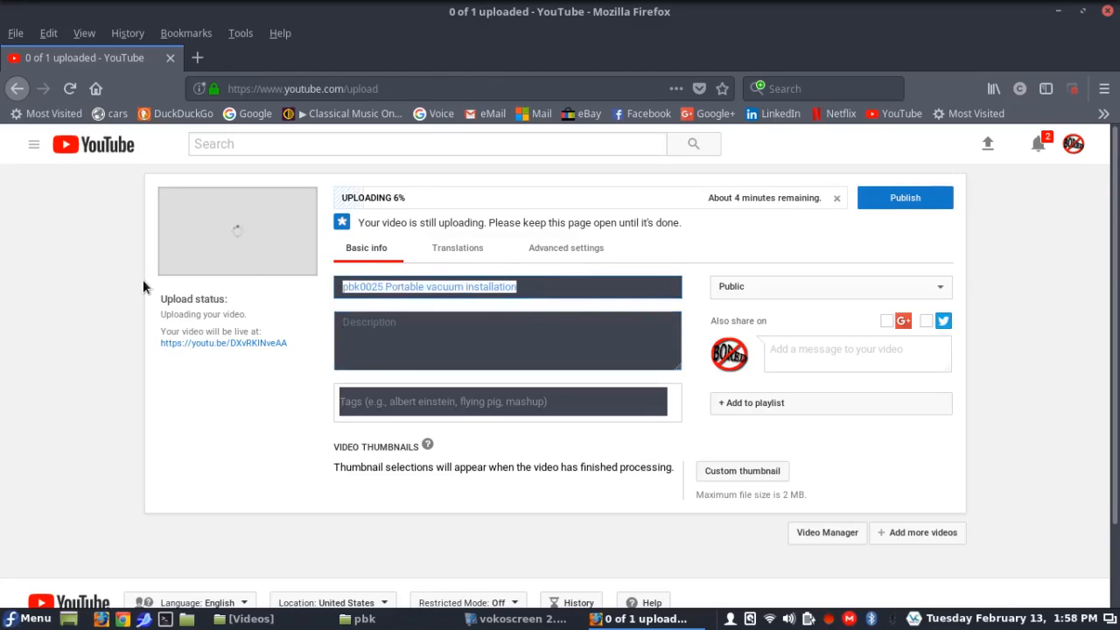
click(361, 291)
drag(361, 291, 161, 260)
text(BK)
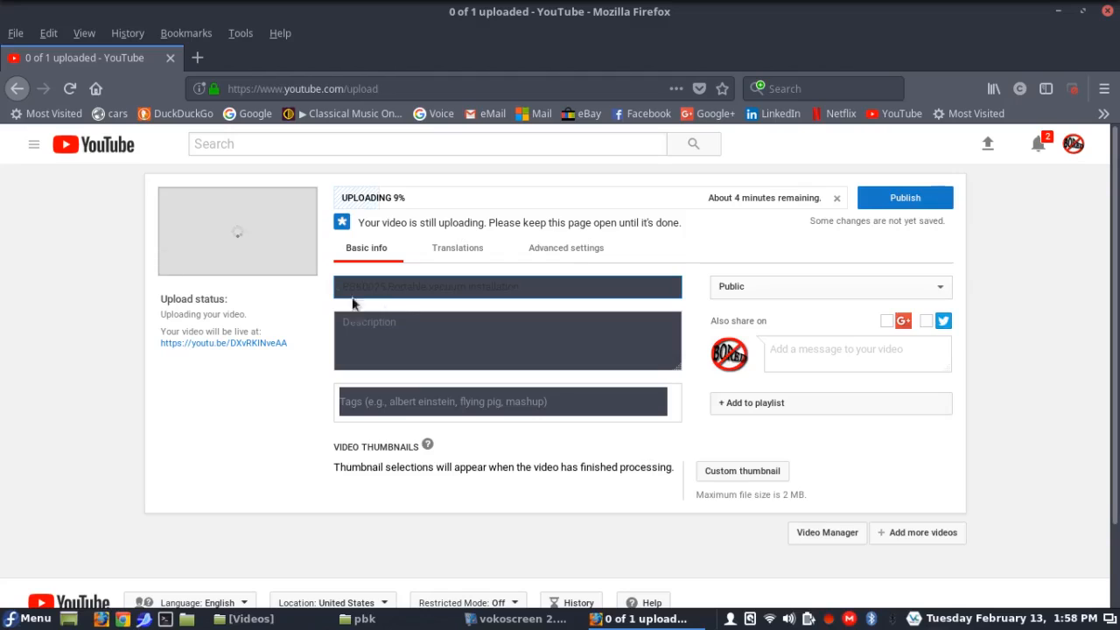
triple_click(394, 284)
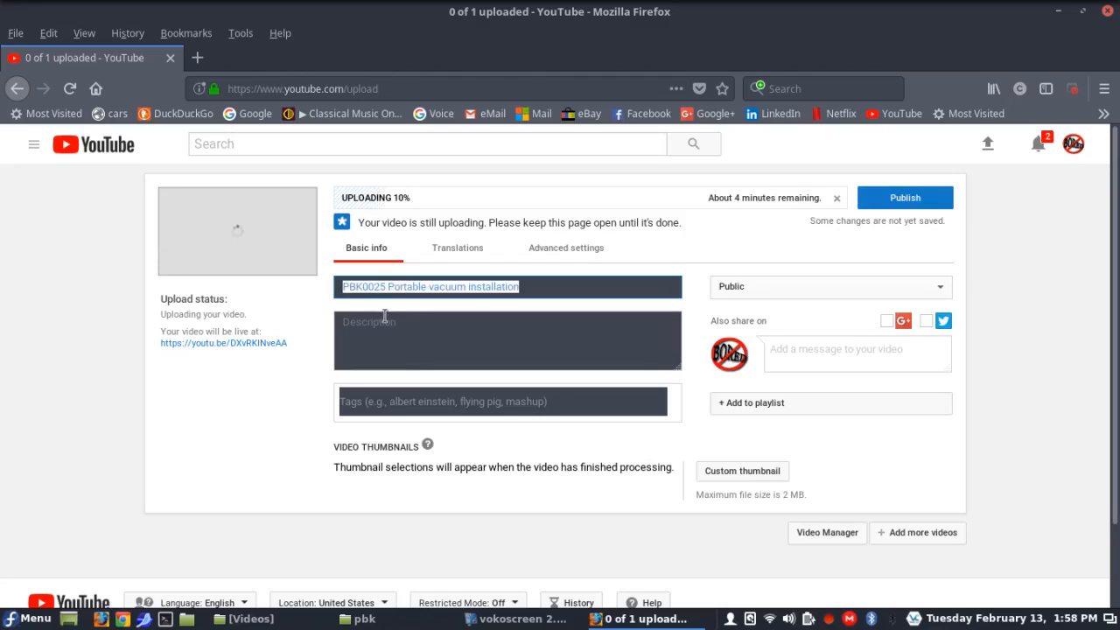
click(385, 316)
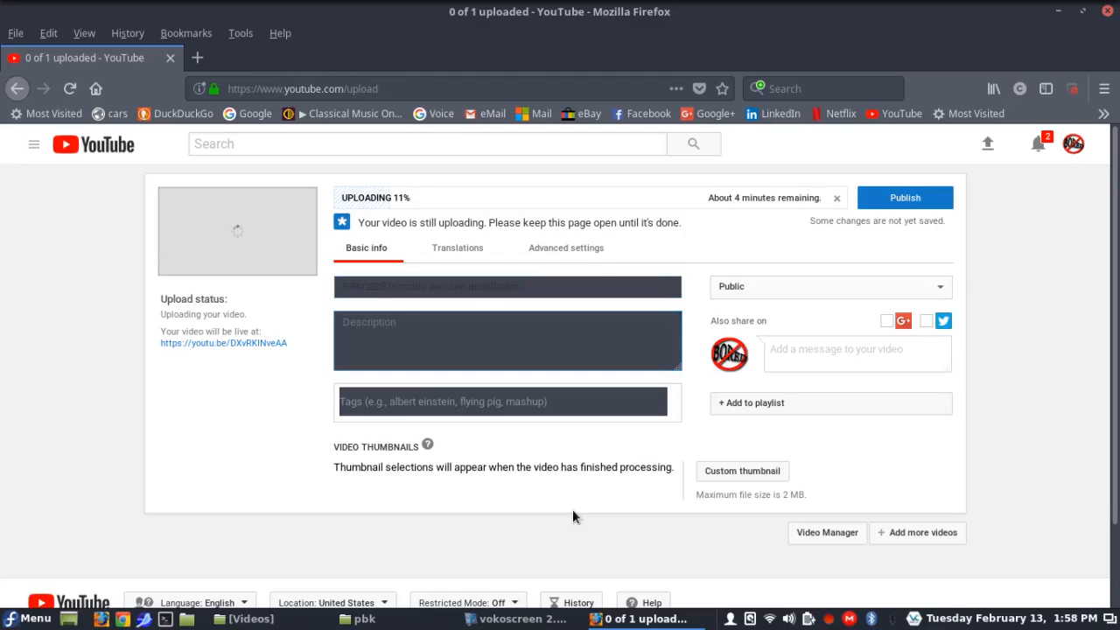
text(T)
key(BackSpace)
Step: Switch to a blank document in the Text Editor for drafting the video description
click(26, 619)
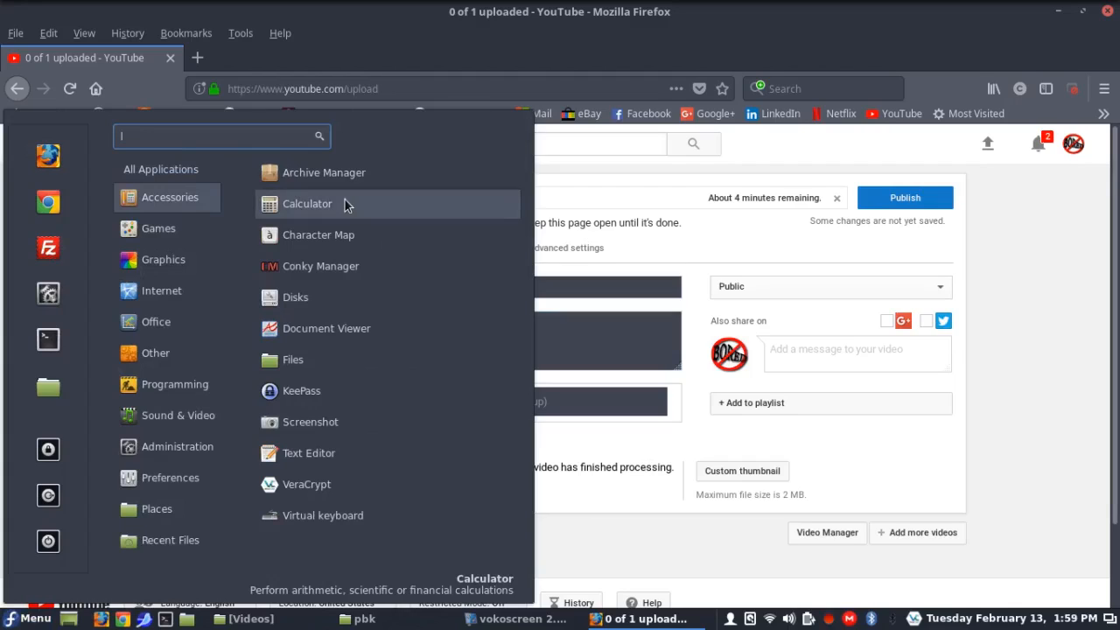
click(341, 455)
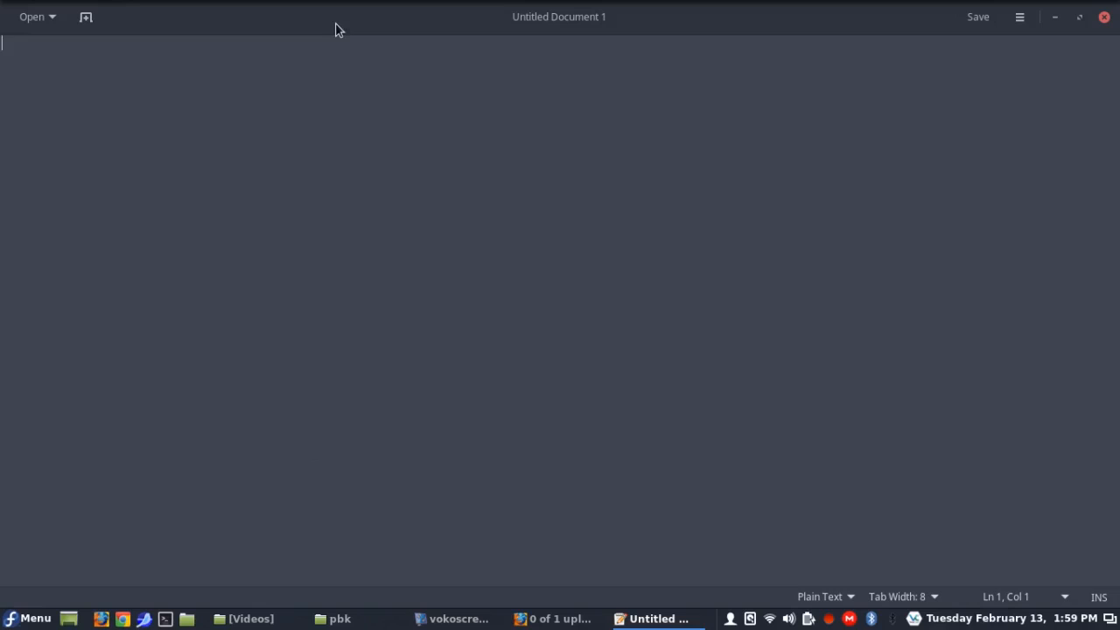
text(la)
key(BackSpace)
key(BackSpace)
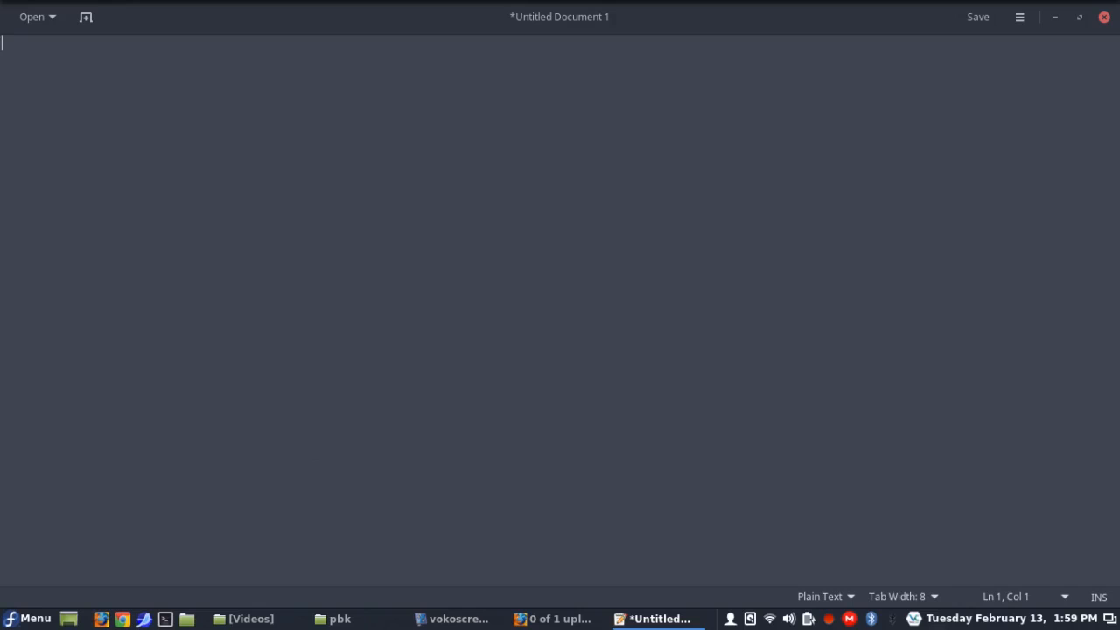
Step: Write "This is a short video of the installation of a Portable Black and Decker Lithium powered vacuum." in the blank document
text(This is a short)
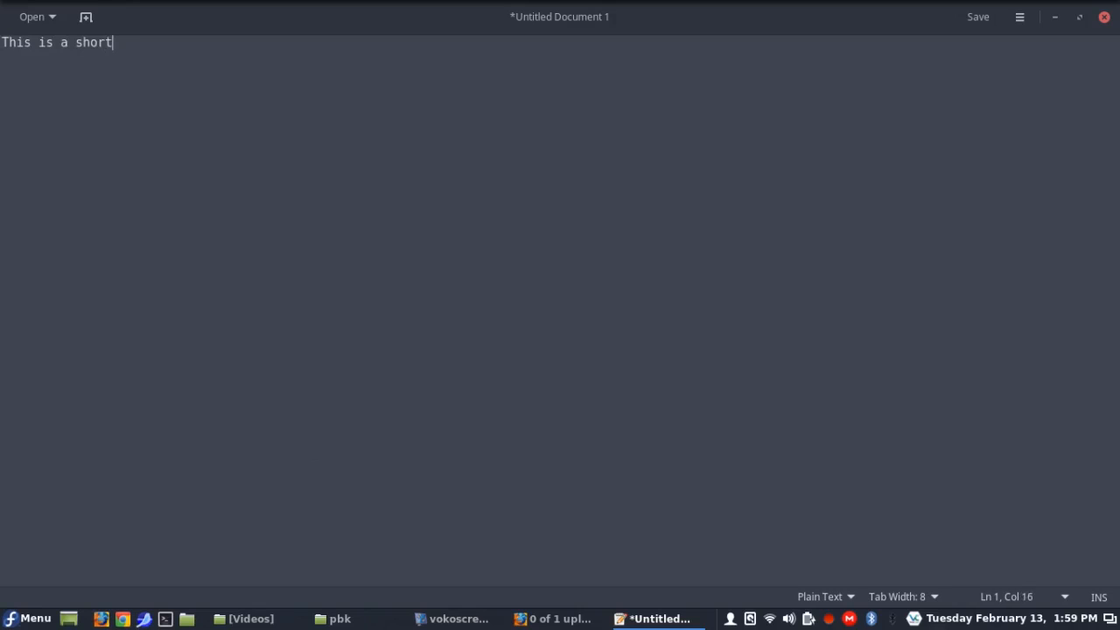
text( video)
text( of a)
key(BackSpace)
key(BackSpace)
text(the installation of a POr)
key(BackSpace)
key(BackSpace)
text(ortable)
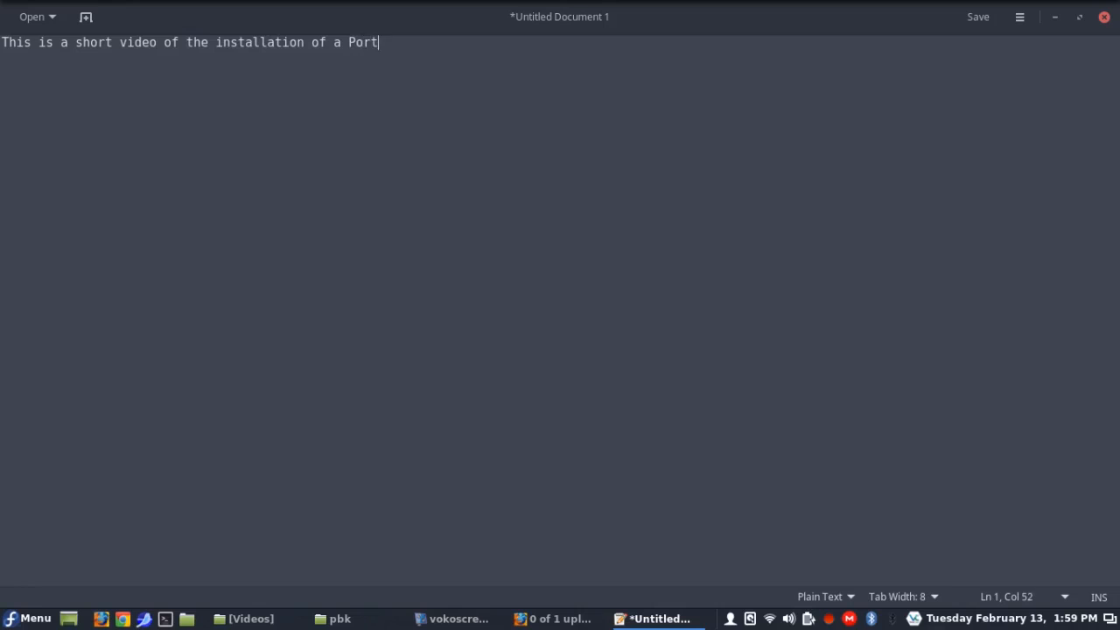
text( Black and Deck)
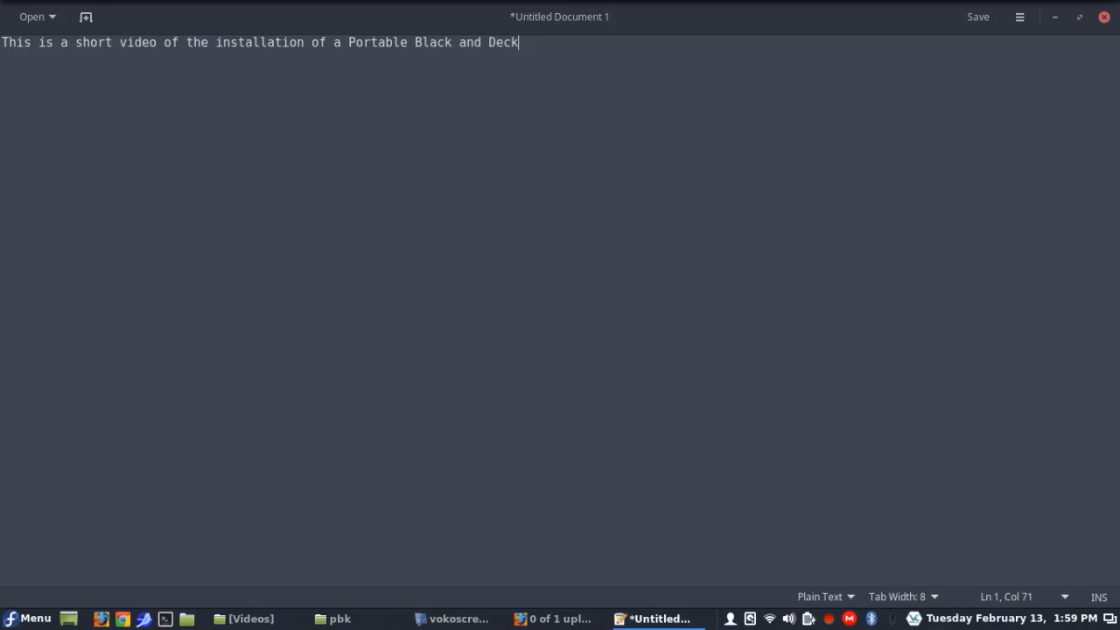
text(er Lithium powered vacuum)
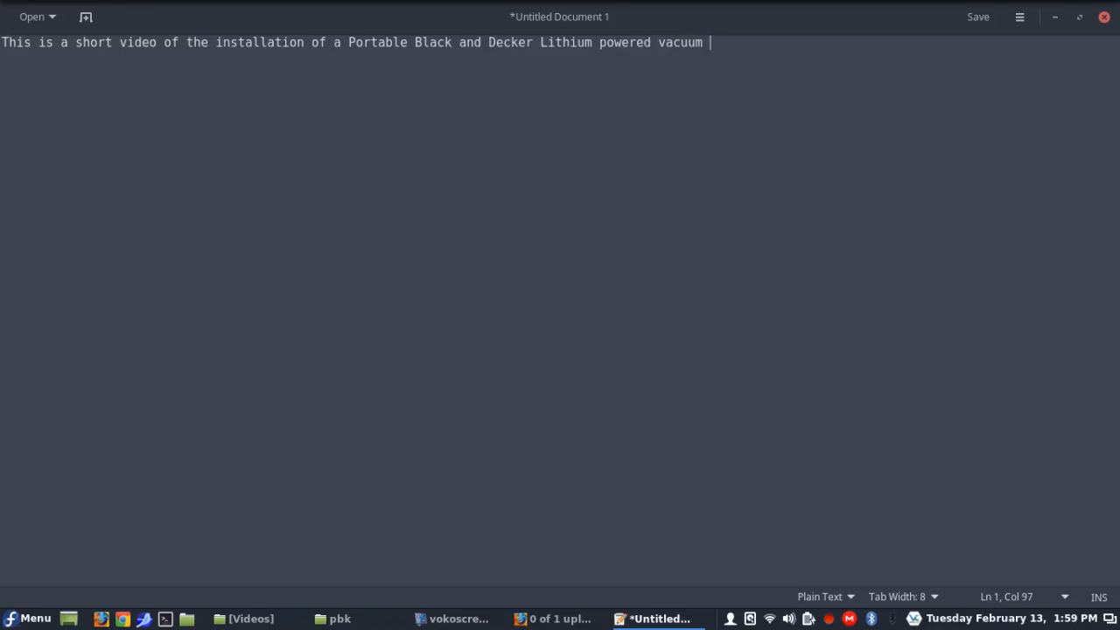
key(BackSpace)
text(.)
key(Return)
Step: Copy the drafted sentence, switch to Firefox, and paste it into the uploaded video's description
key(shift+Up)
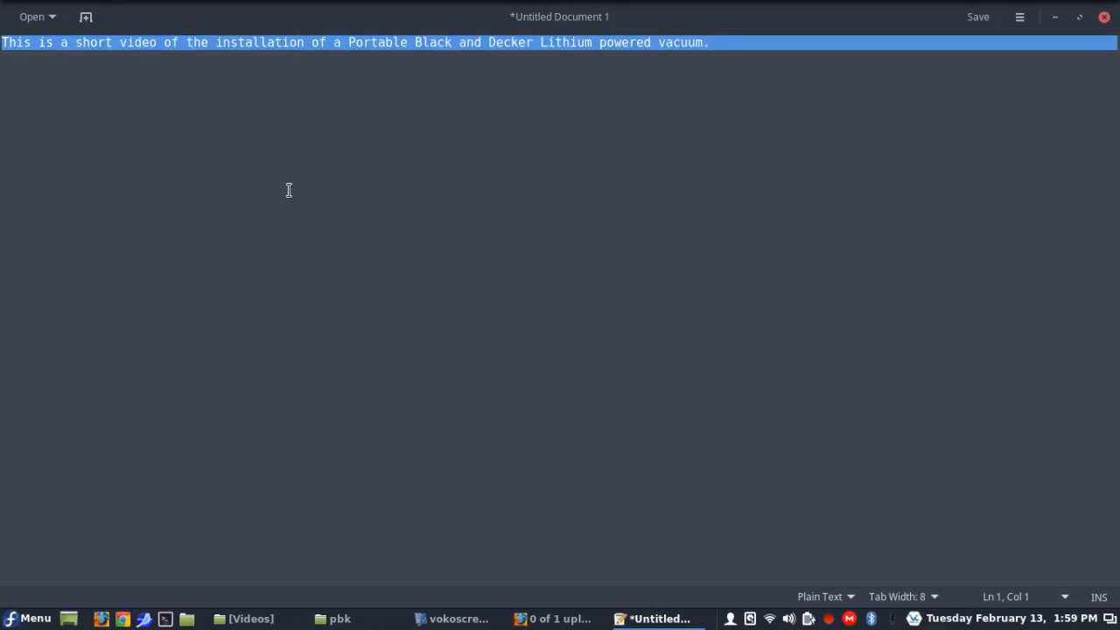
click(1054, 17)
click(473, 330)
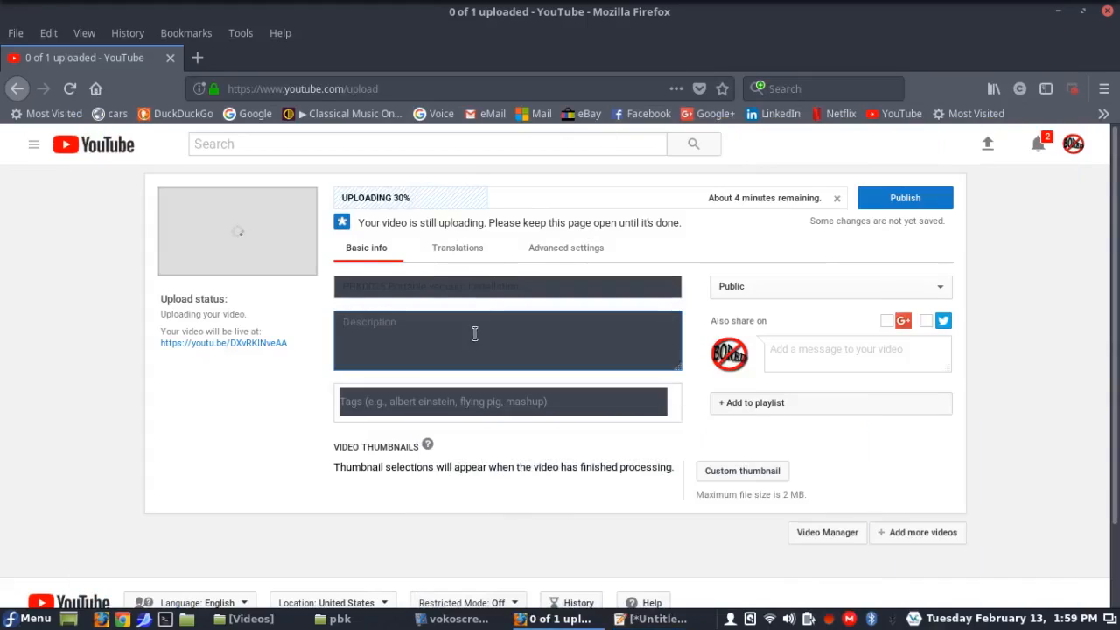
key(ctrl+v)
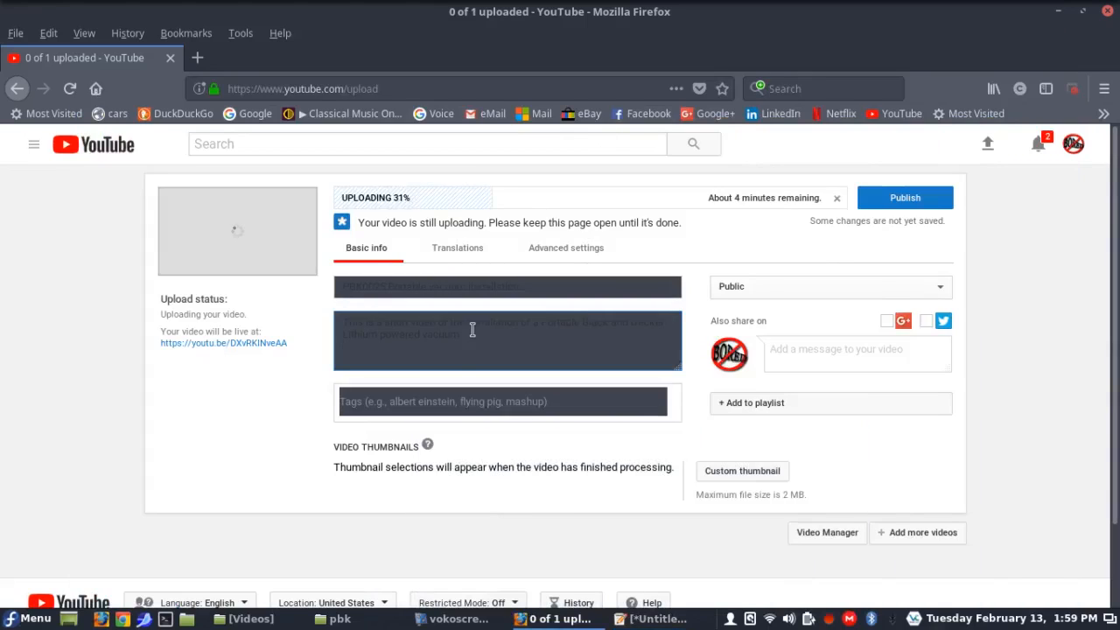
key(ctrl+a)
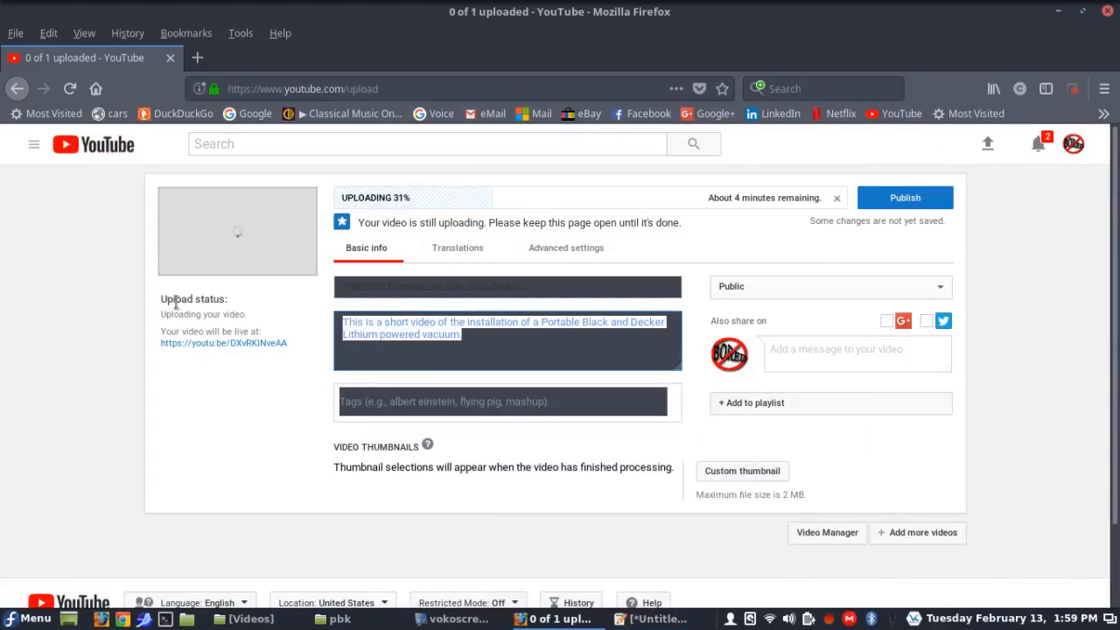
Step: Add the tags portable vacuum, installation, Project Boredom Killer and projectboredomkiller to the uploaded video
click(502, 404)
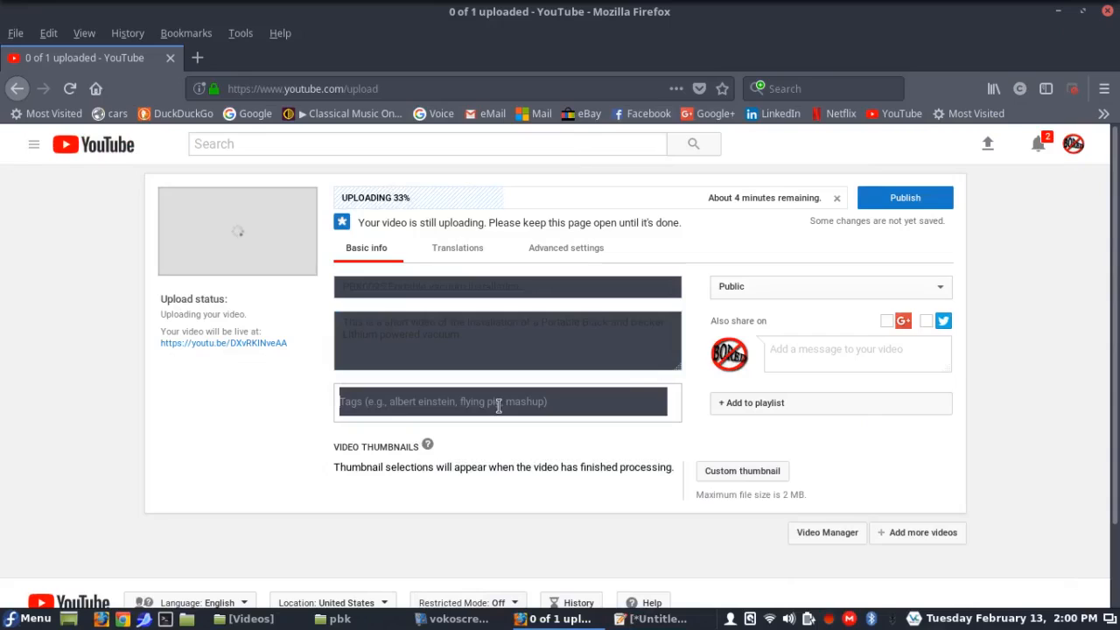
text(portable vacuum)
key(Return)
text(installation)
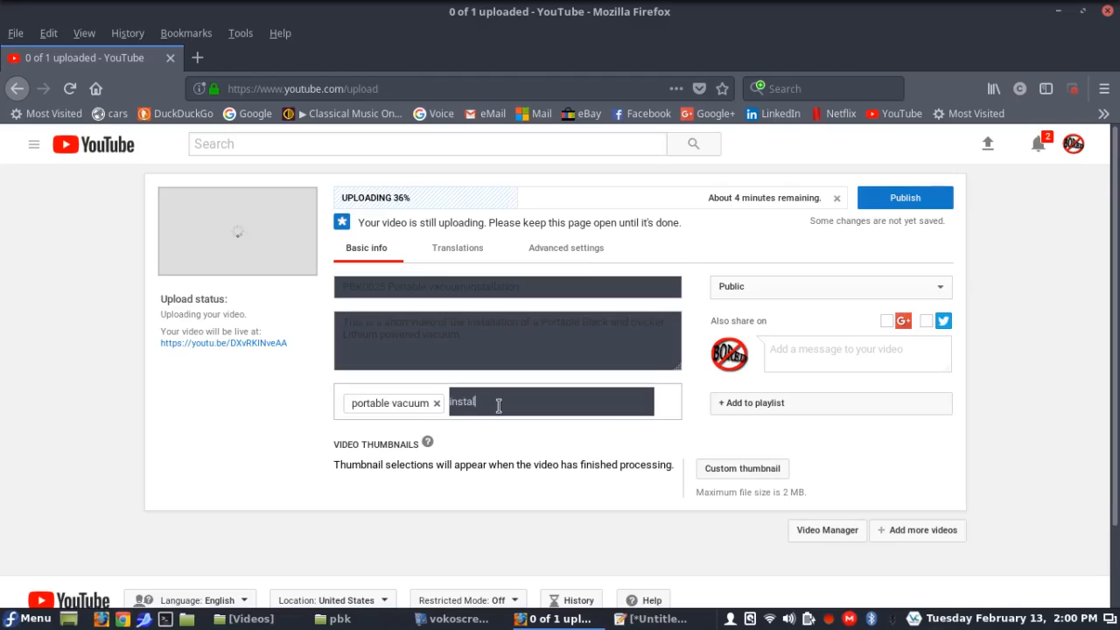
key(Return)
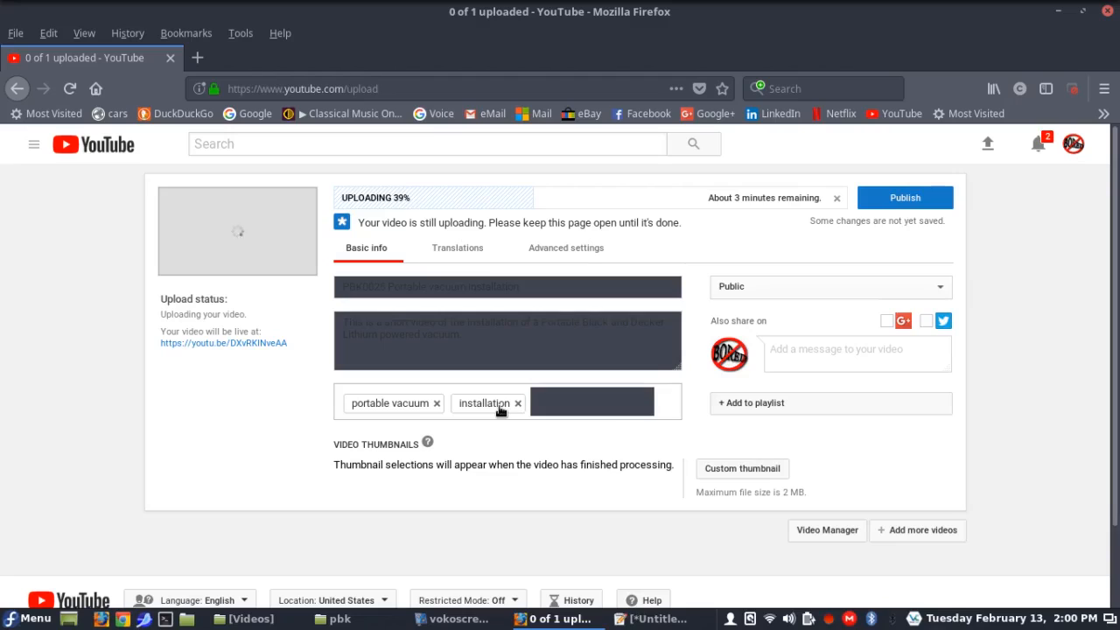
text(Project Boredom Killer)
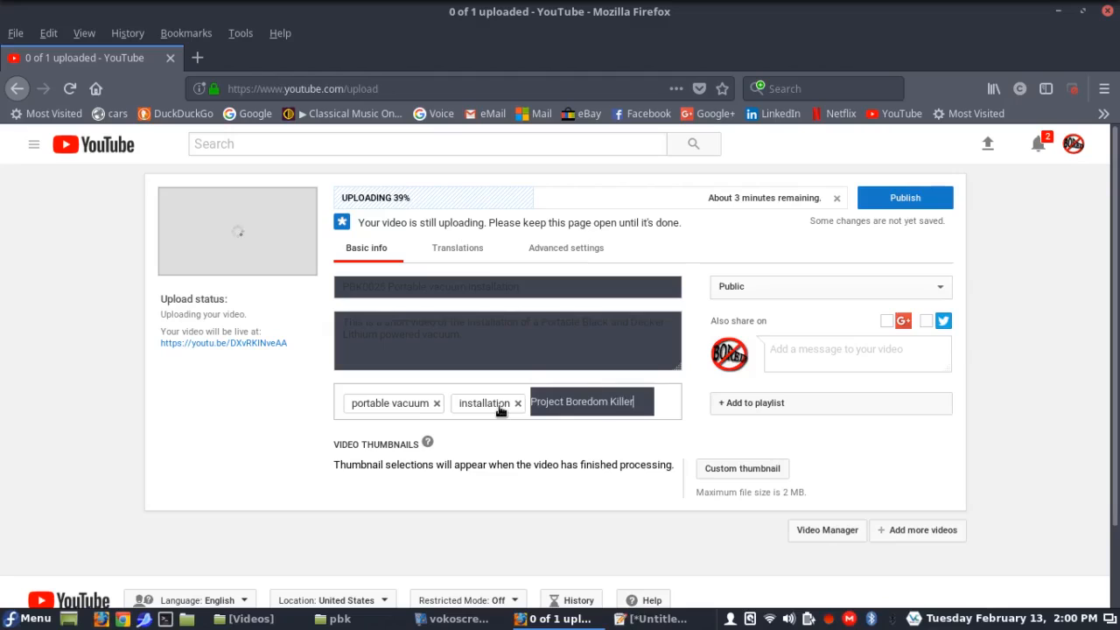
key(Return)
text(projectbo)
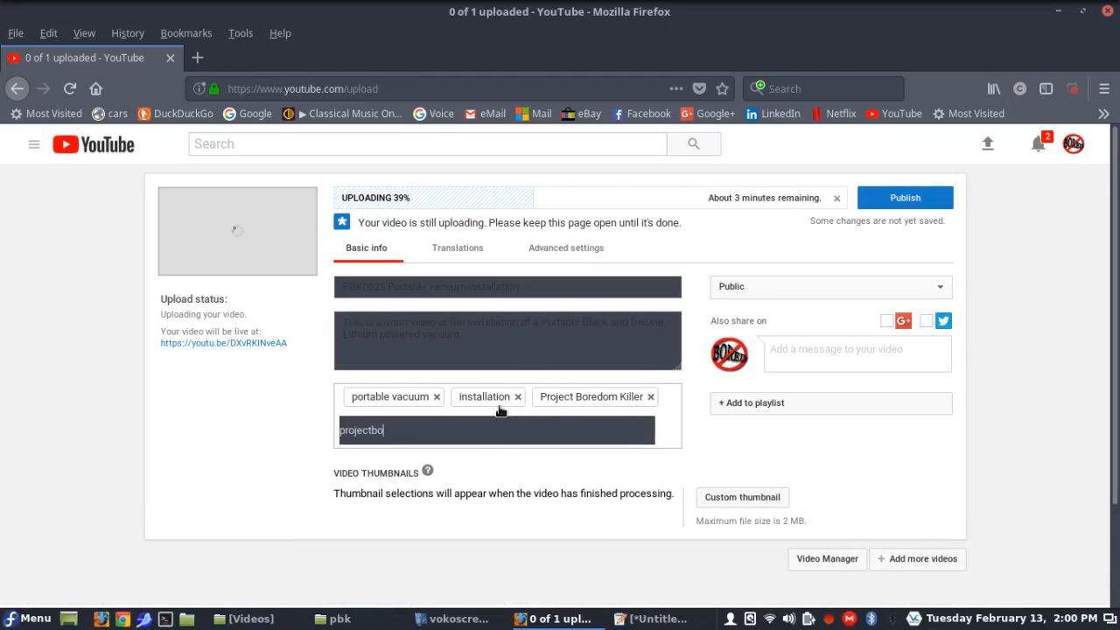
text(redomkiller)
key(Return)
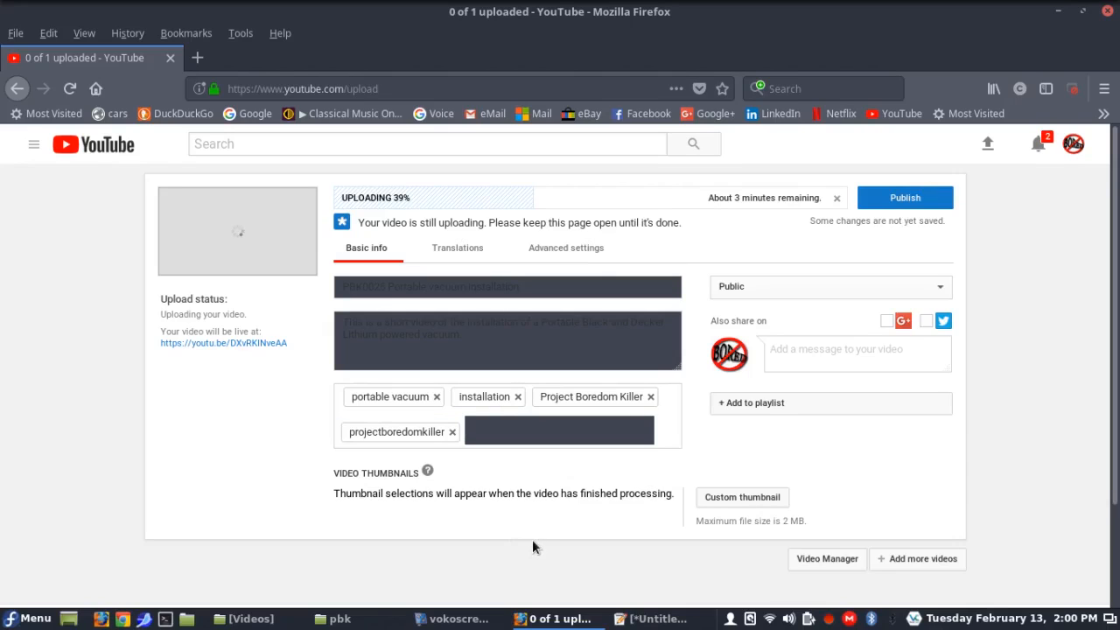
Step: Play pbk0025-Portable_vacuum_installation.mp4 from the pbk folder full screen in VLC and pause at about 00:13, where the Black+Decker box is fully in view
click(352, 621)
double_click(453, 497)
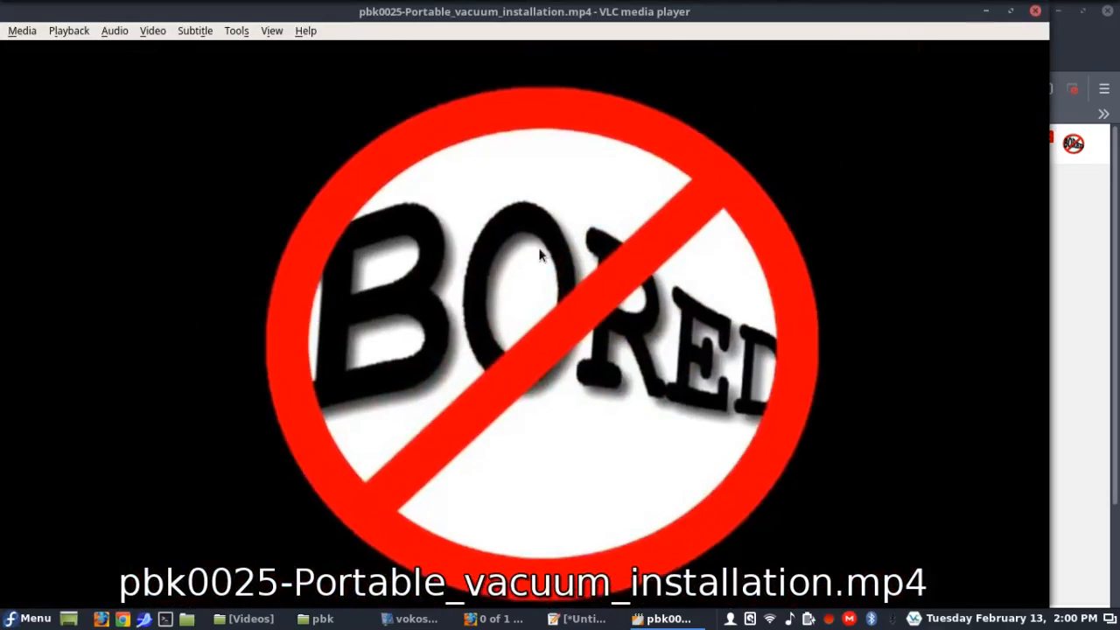
double_click(540, 252)
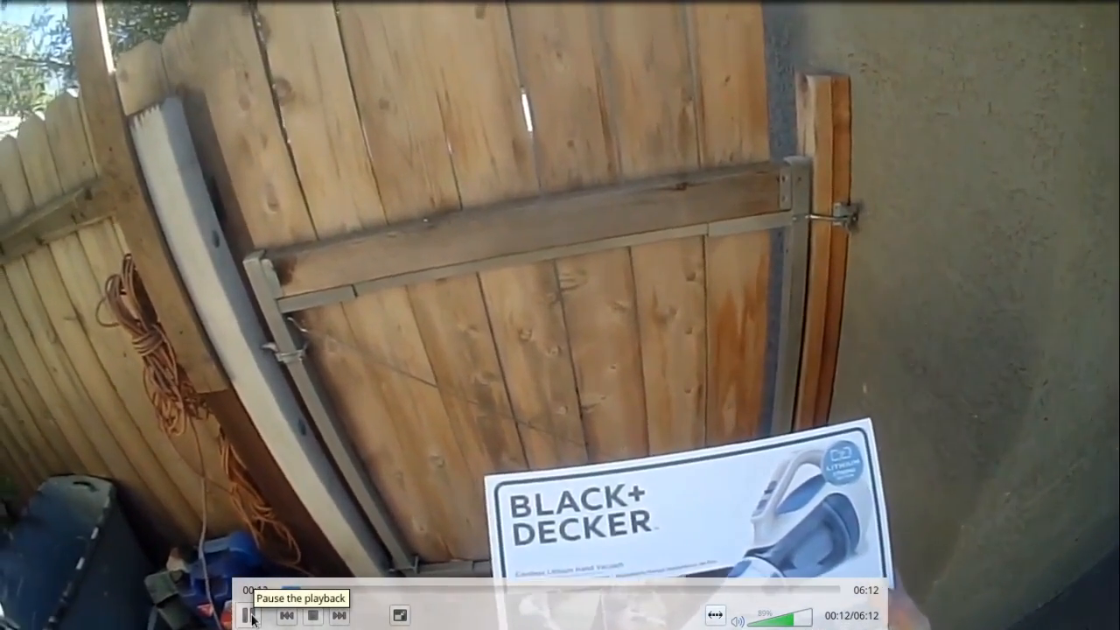
click(252, 617)
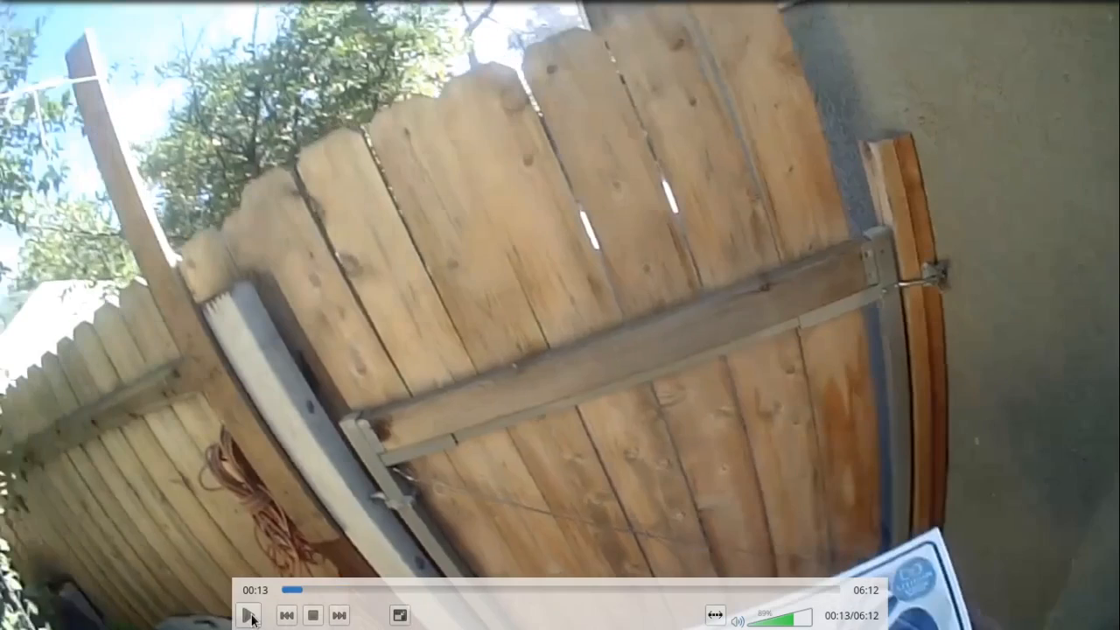
click(295, 595)
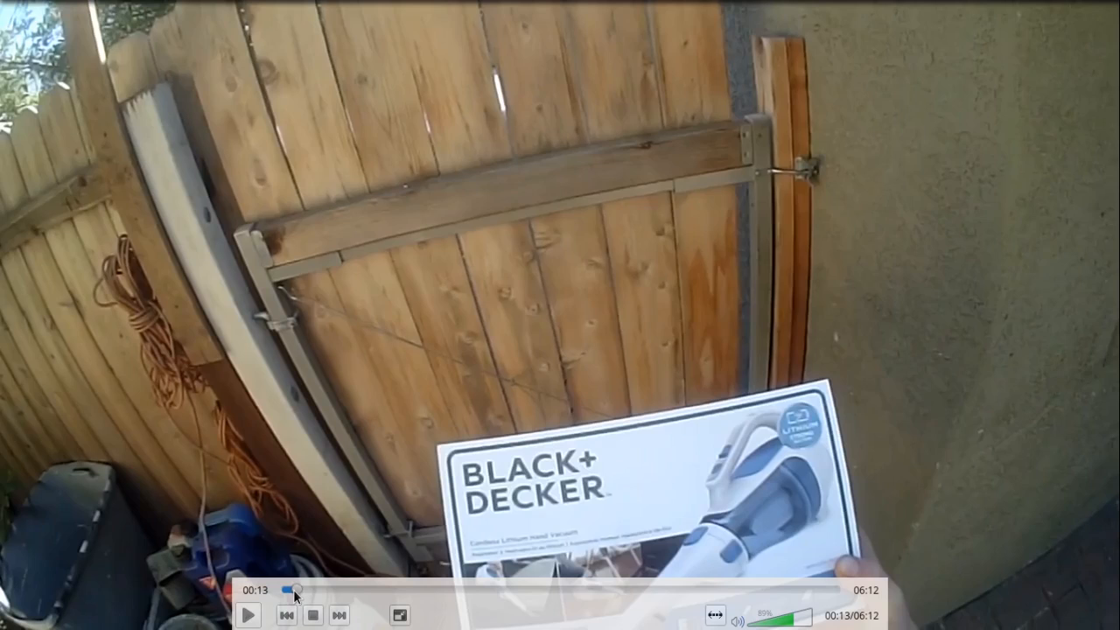
click(293, 592)
click(293, 594)
click(292, 596)
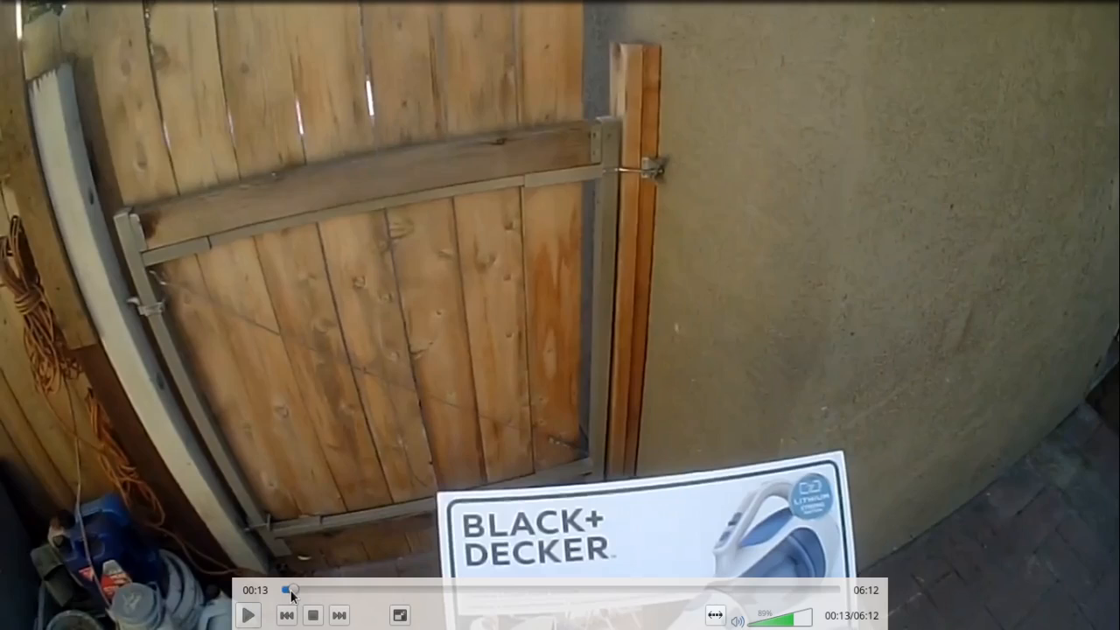
click(292, 596)
click(291, 596)
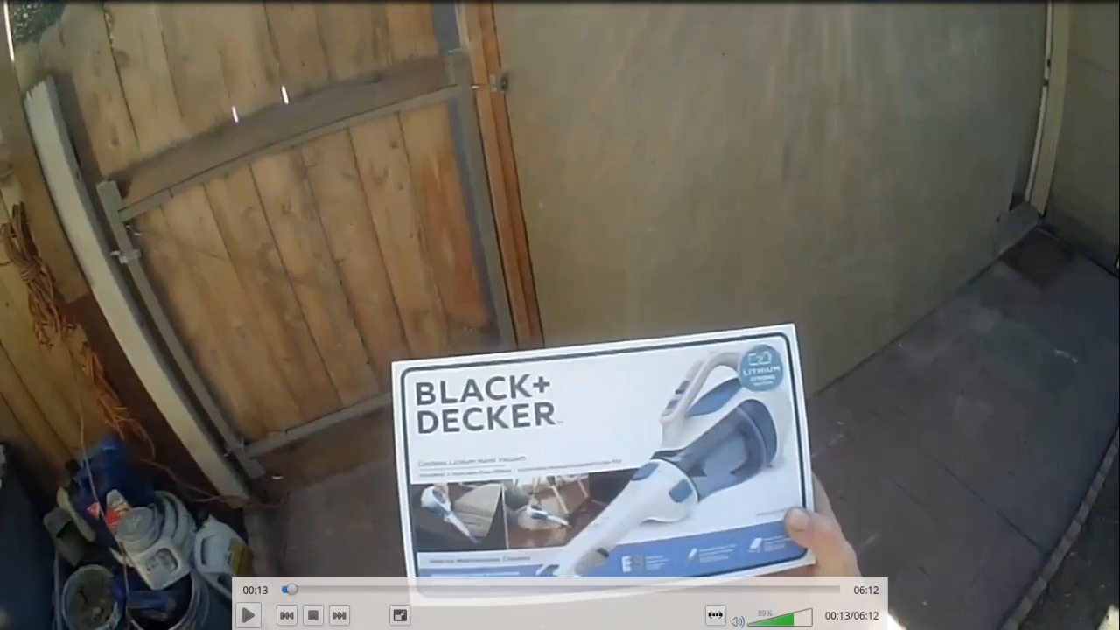
Step: Take a snapshot of the paused video frame in VLC, leave full screen, and close the player
right_click(527, 154)
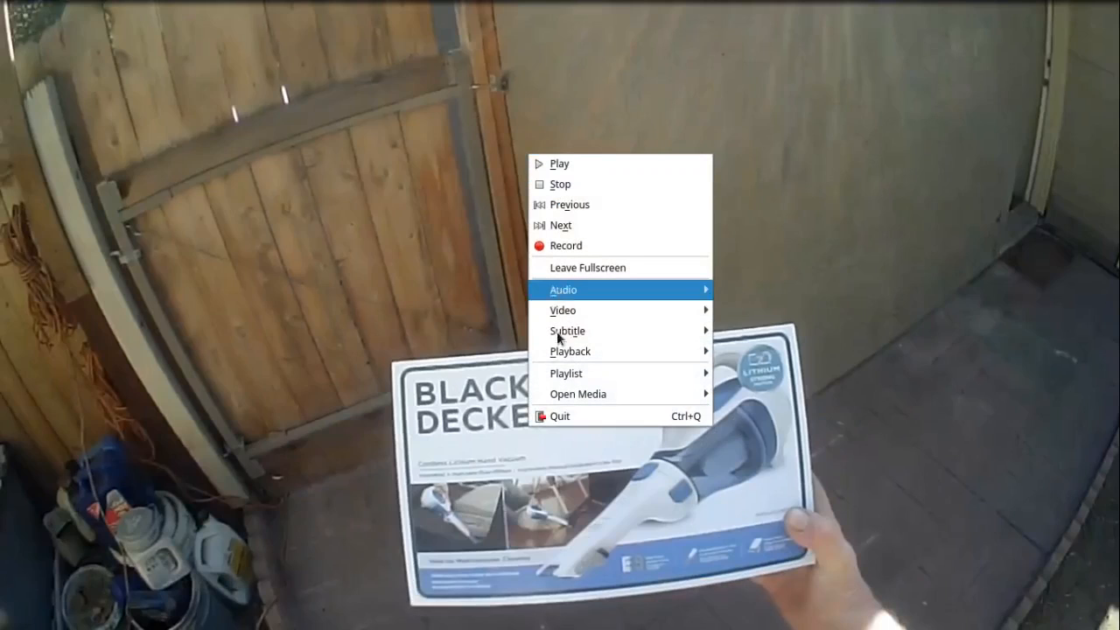
mouse_move(557, 378)
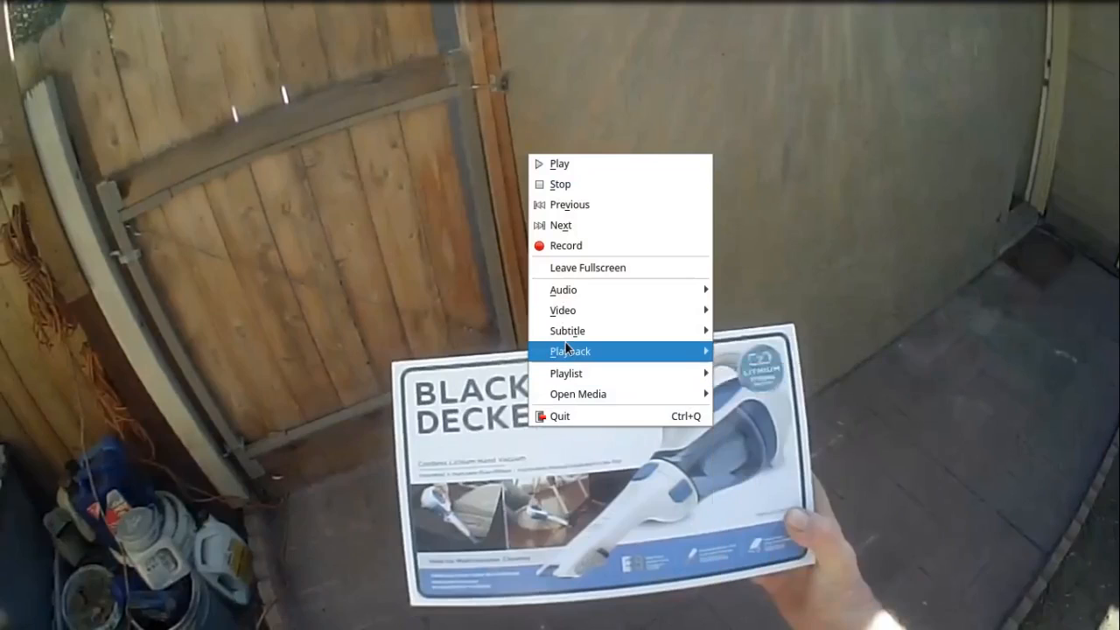
mouse_move(570, 313)
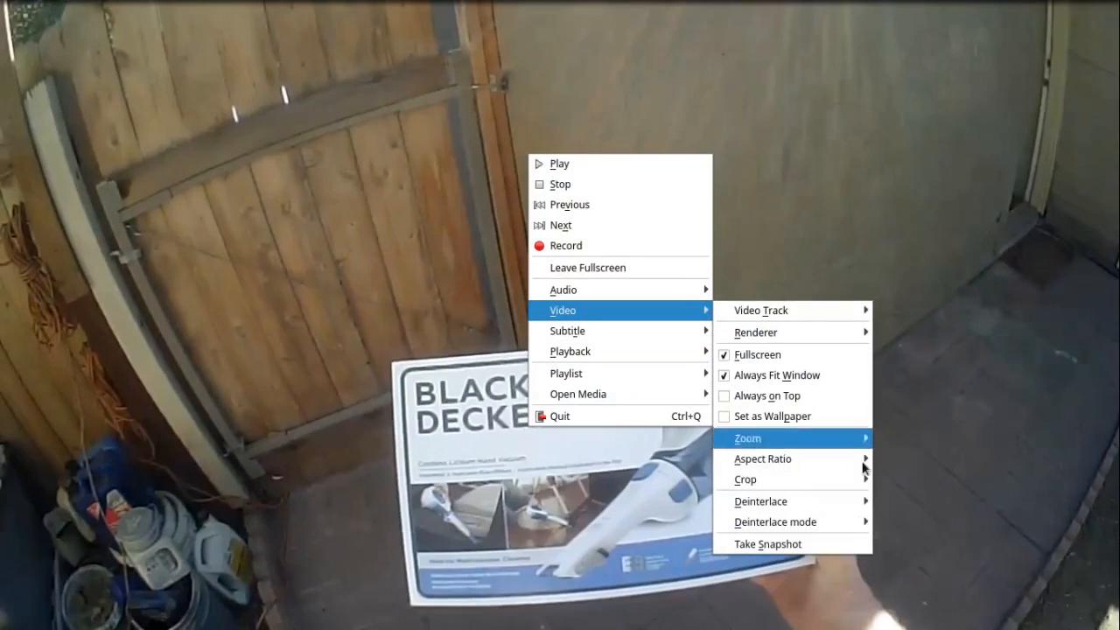
click(851, 543)
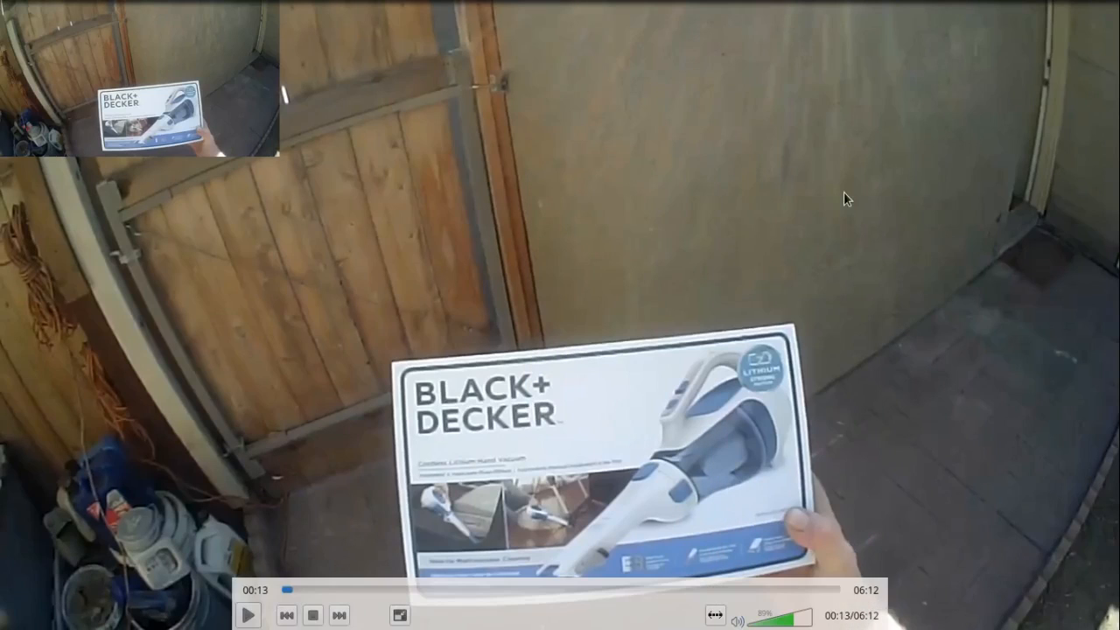
double_click(844, 191)
click(1033, 11)
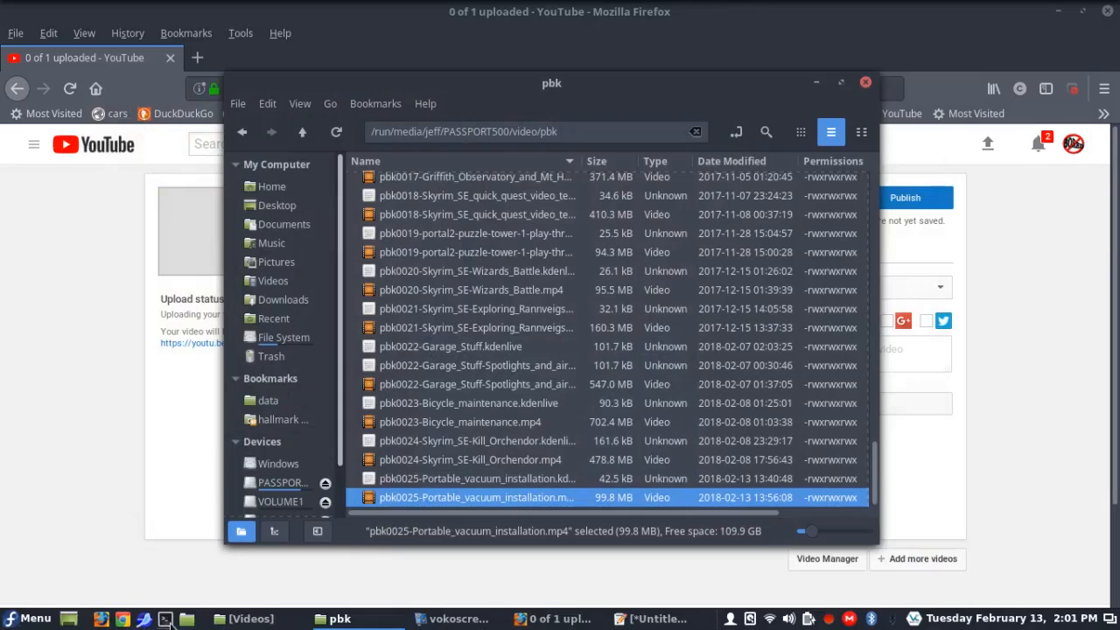
click(187, 619)
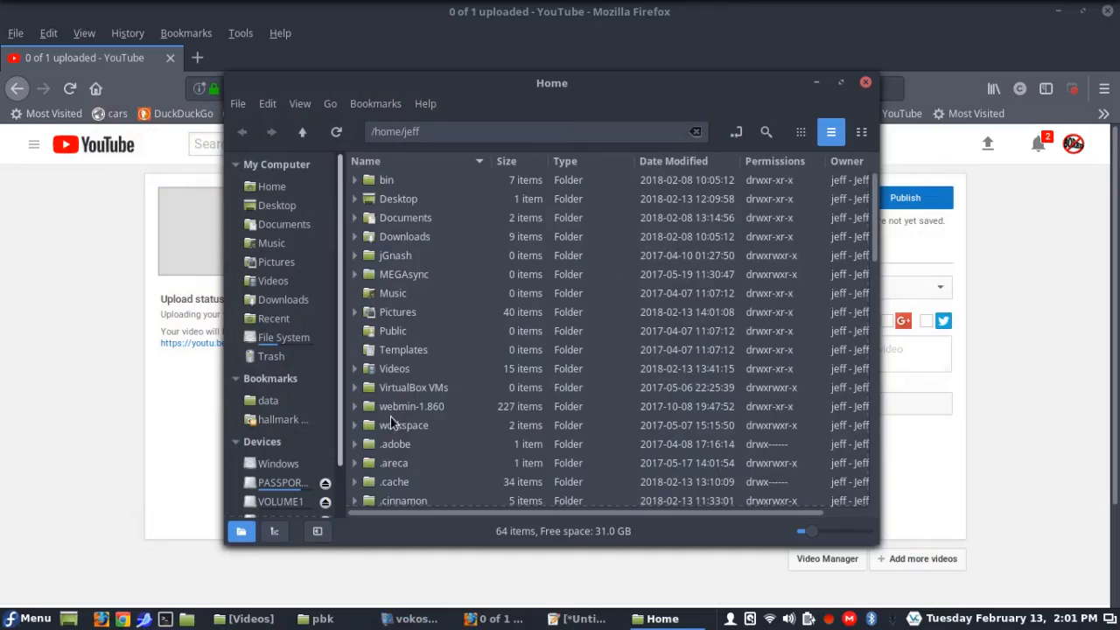
double_click(398, 316)
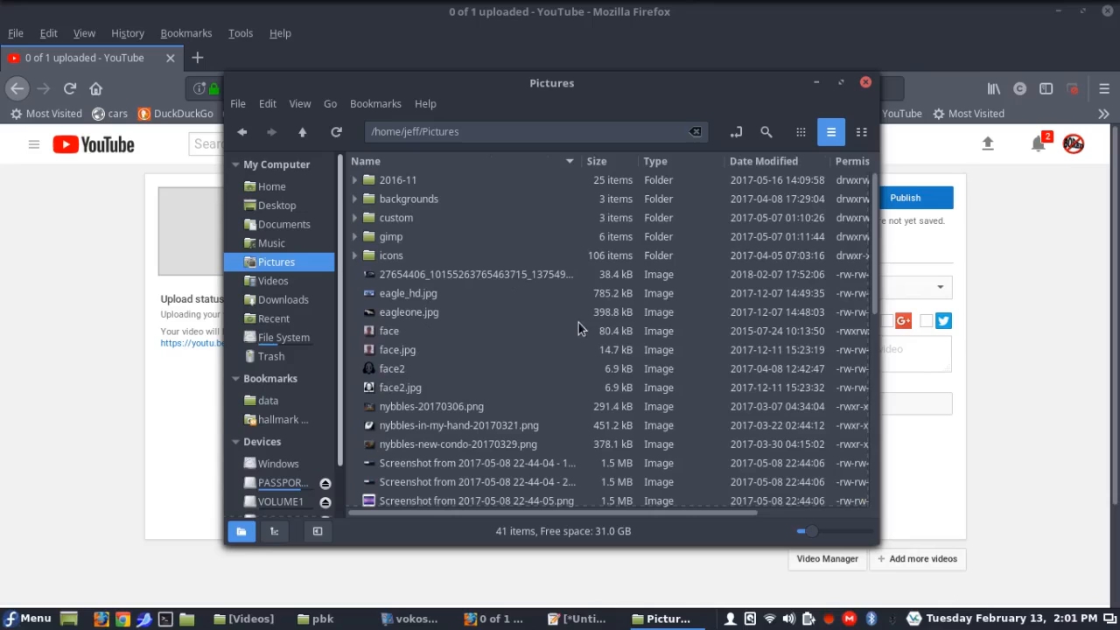
click(593, 314)
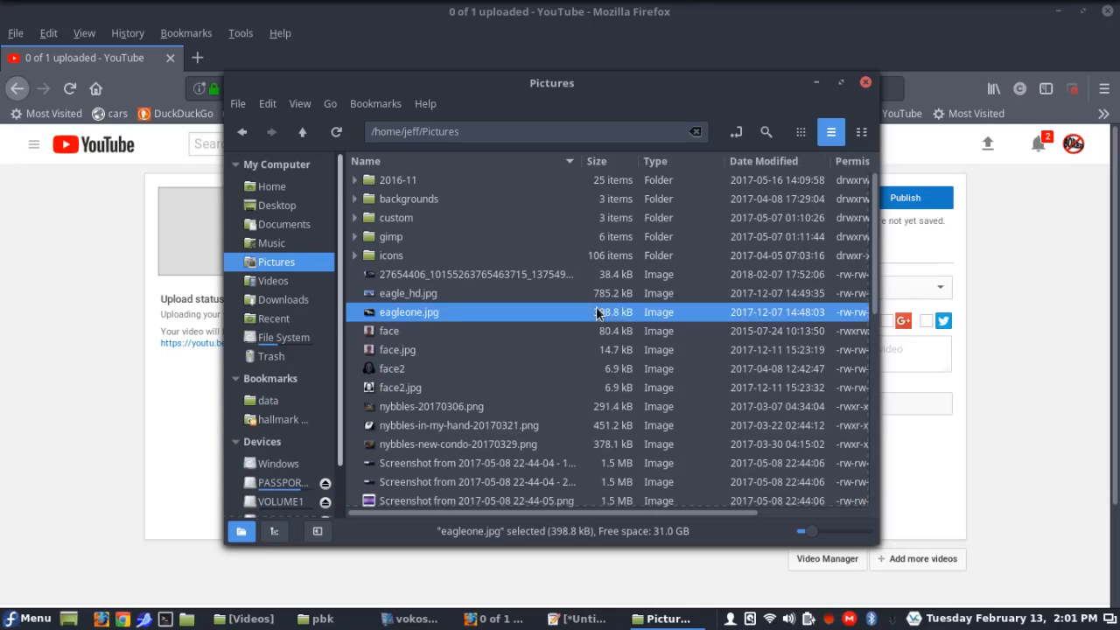
scroll(595, 309, down, 10)
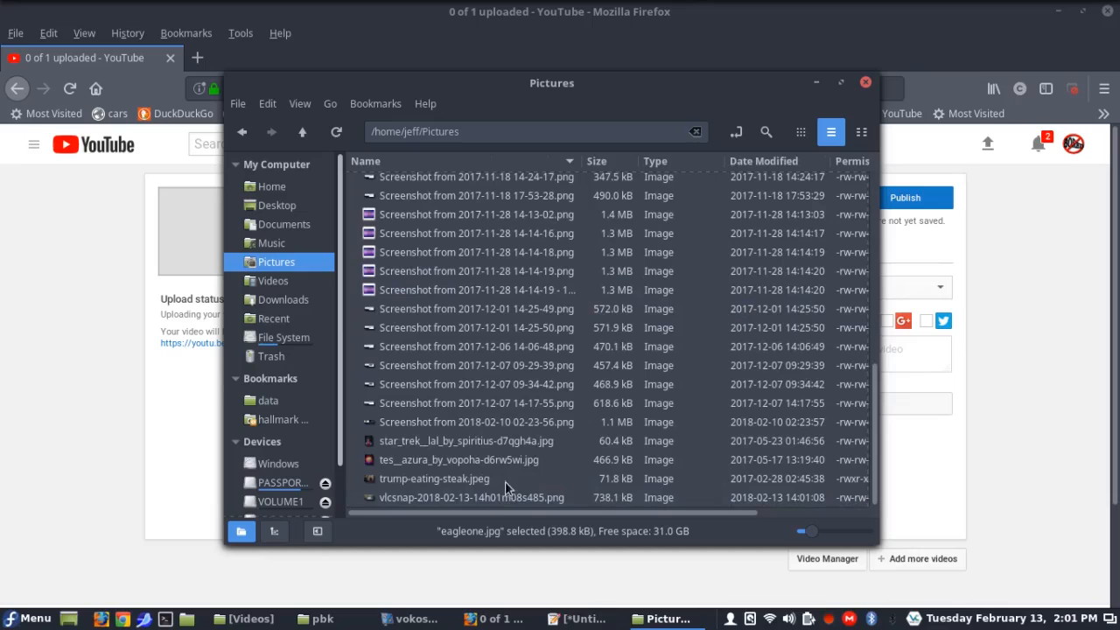
double_click(495, 495)
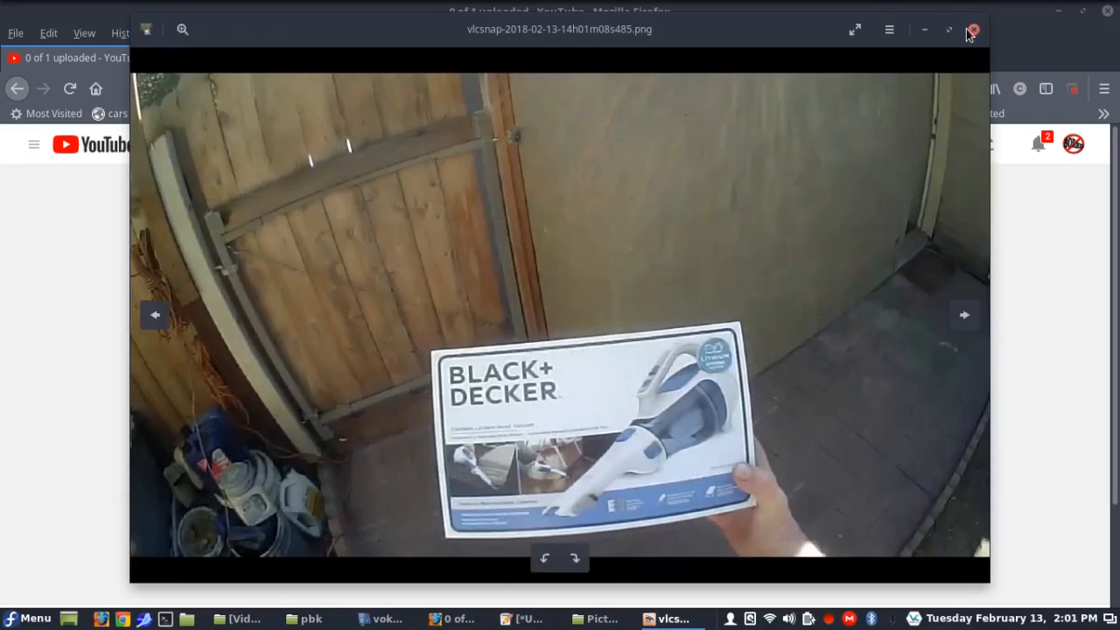
click(971, 33)
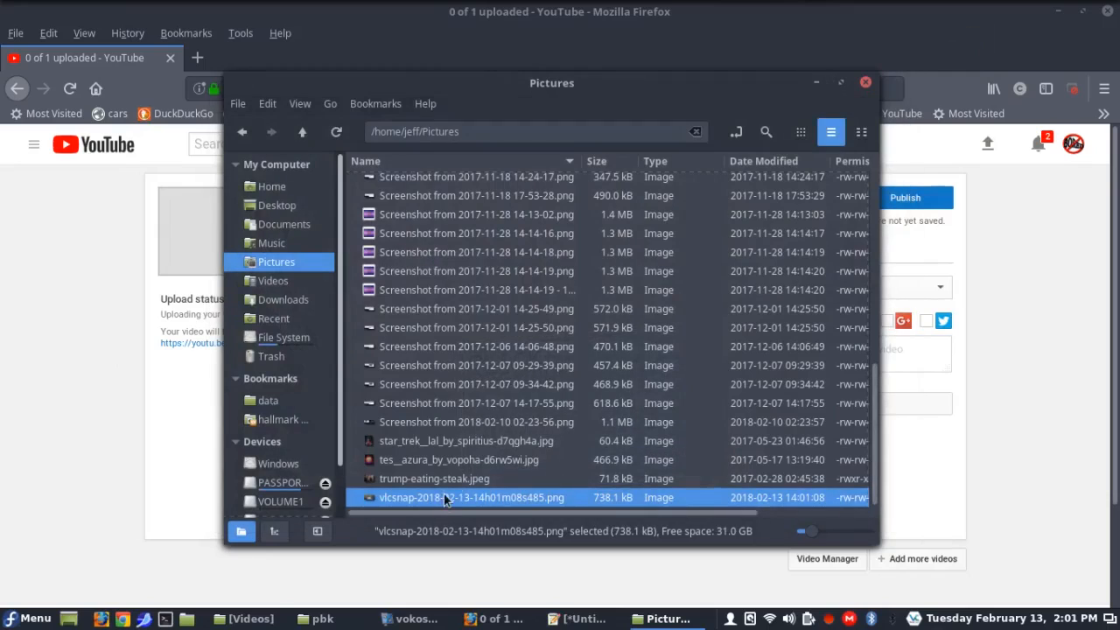
right_click(447, 497)
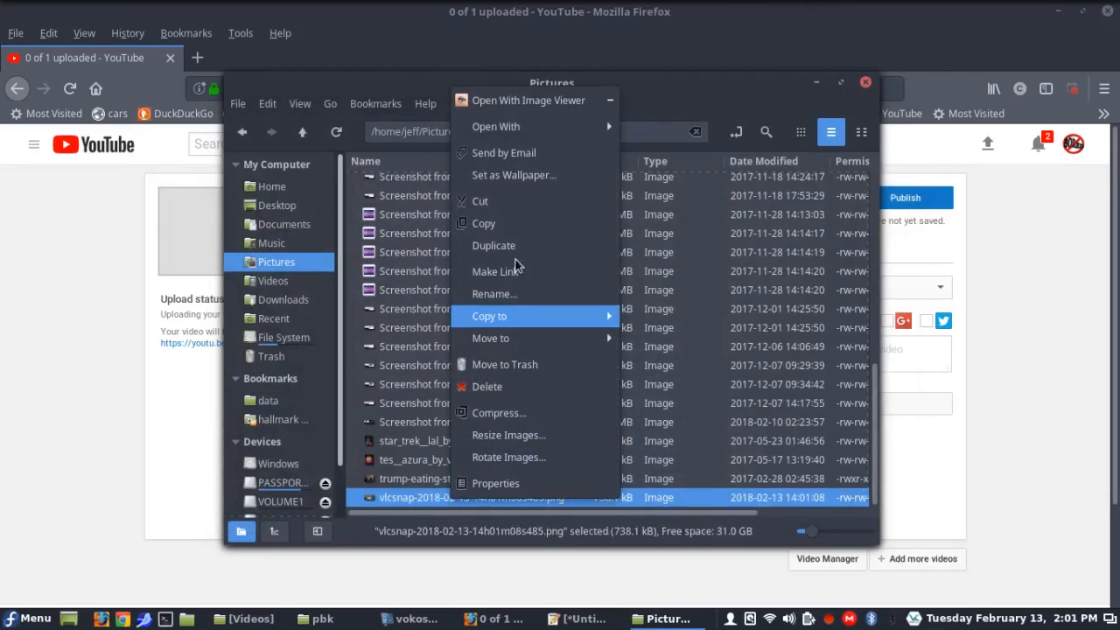
click(525, 202)
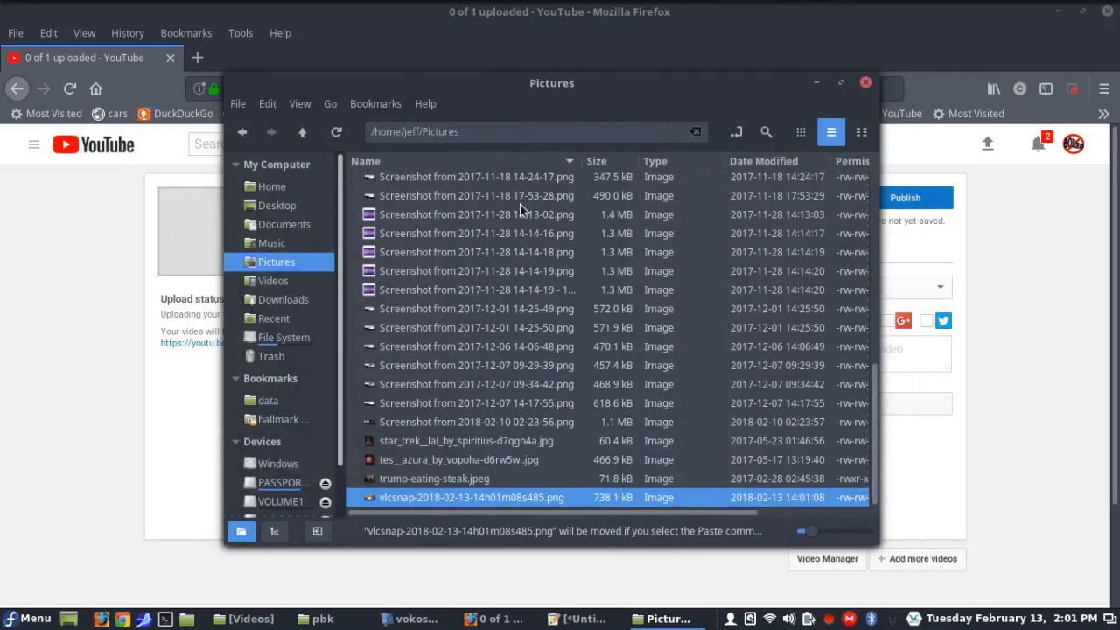
click(319, 618)
click(497, 384)
scroll(497, 390, up, 15)
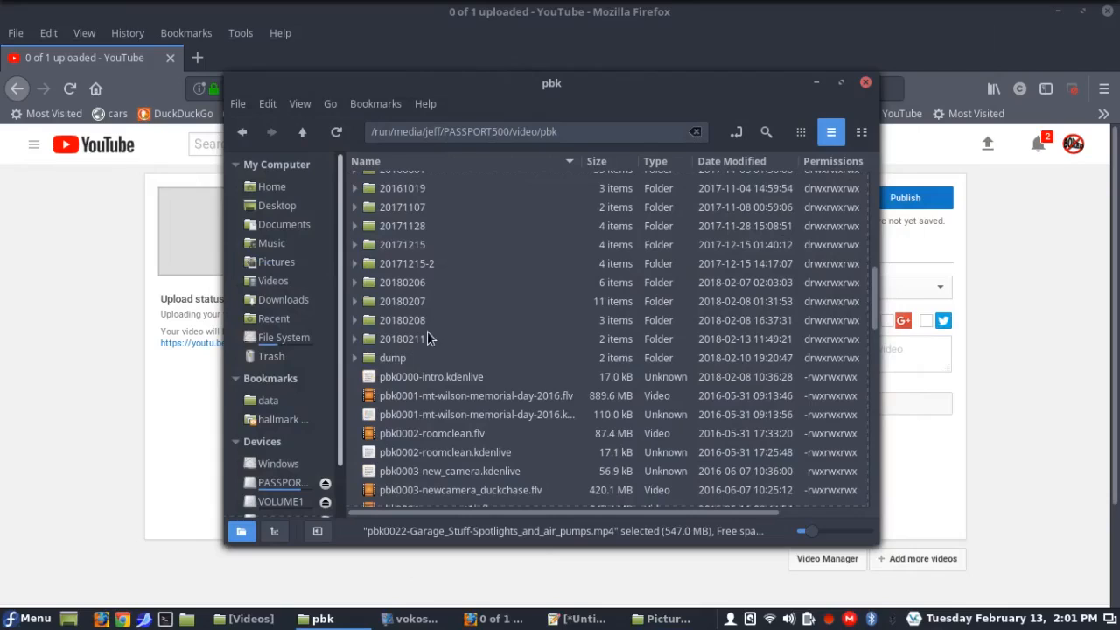
double_click(426, 334)
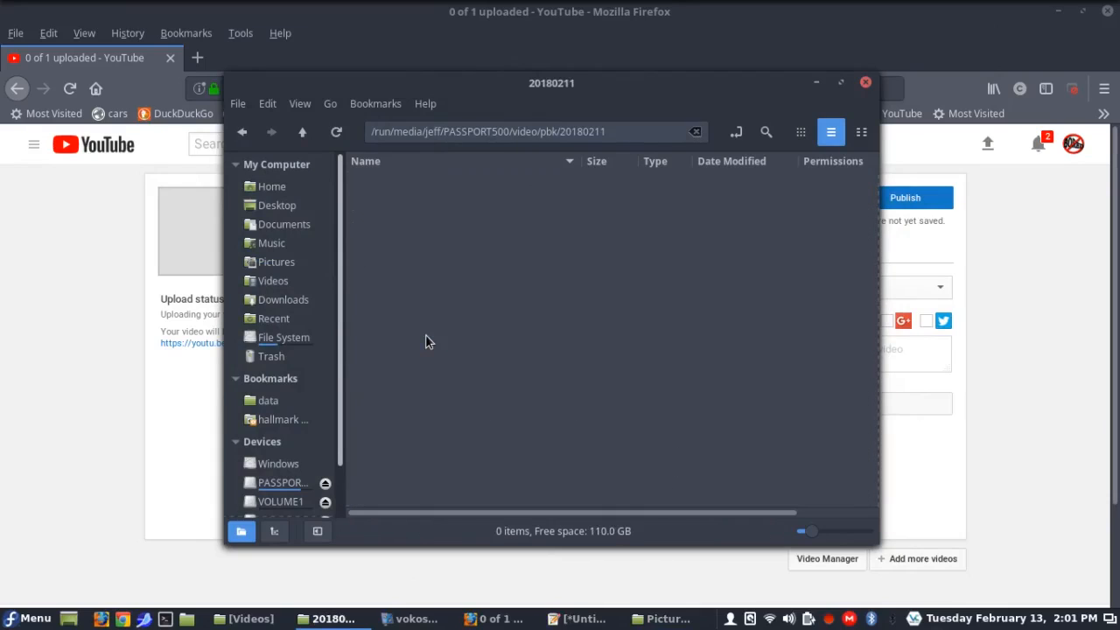
right_click(437, 286)
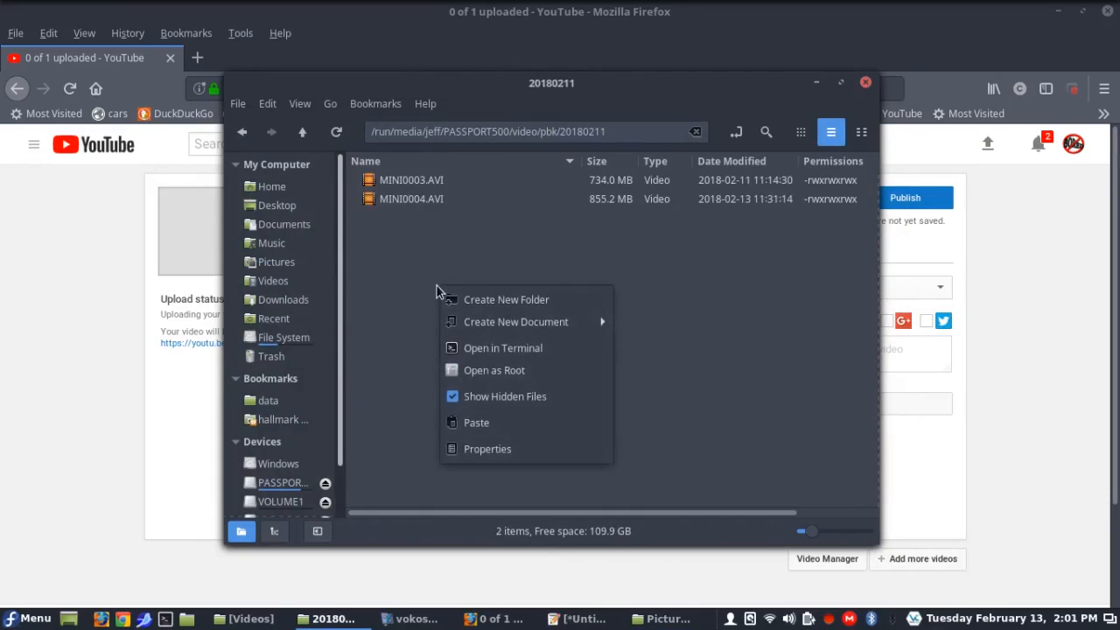
click(491, 424)
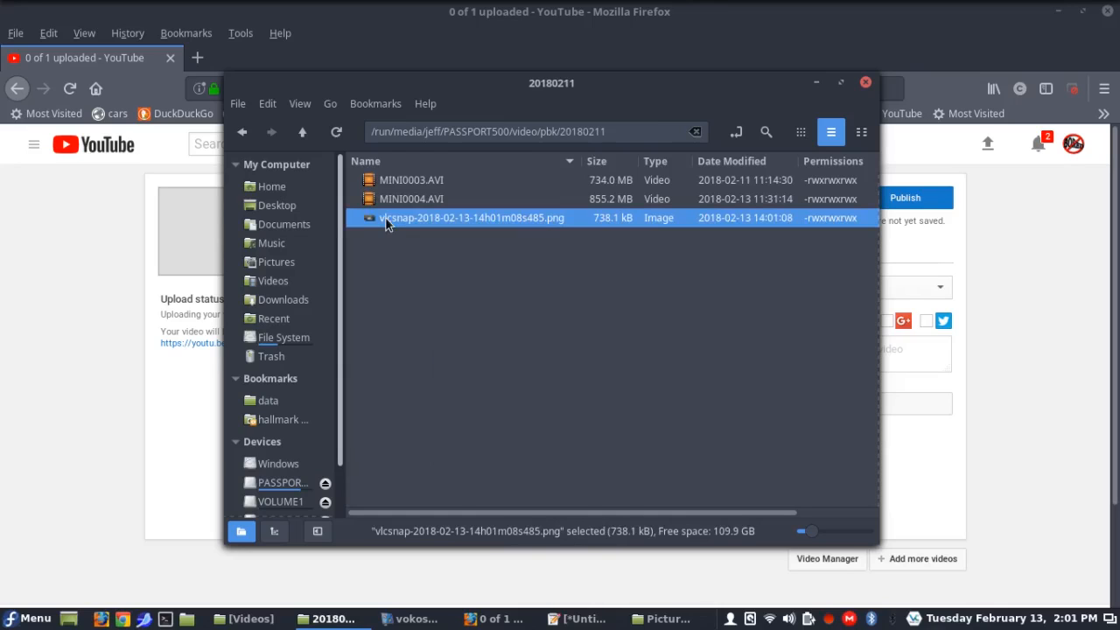
Step: Rename the moved snapshot in the 20180211 folder as thumbnail.png
right_click(462, 221)
click(481, 404)
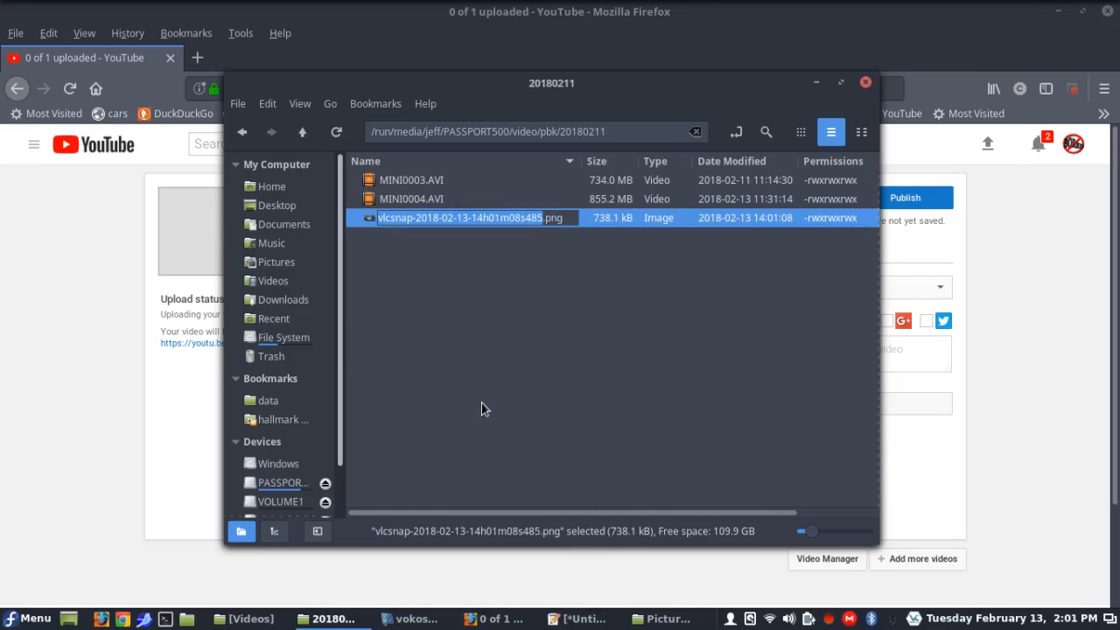
text(thumbnail)
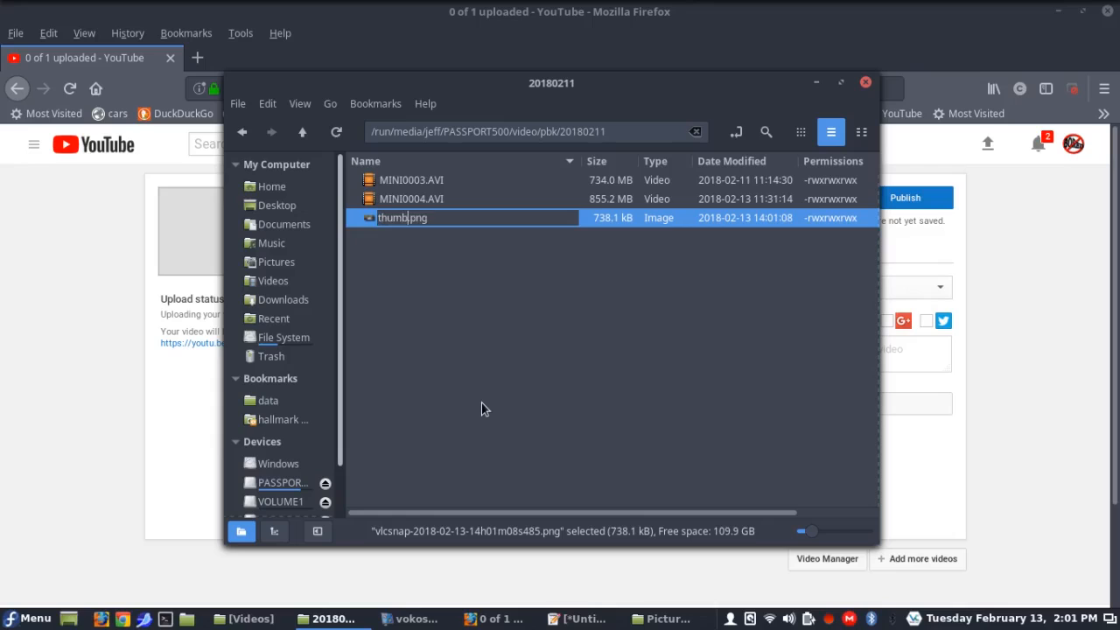
key(Return)
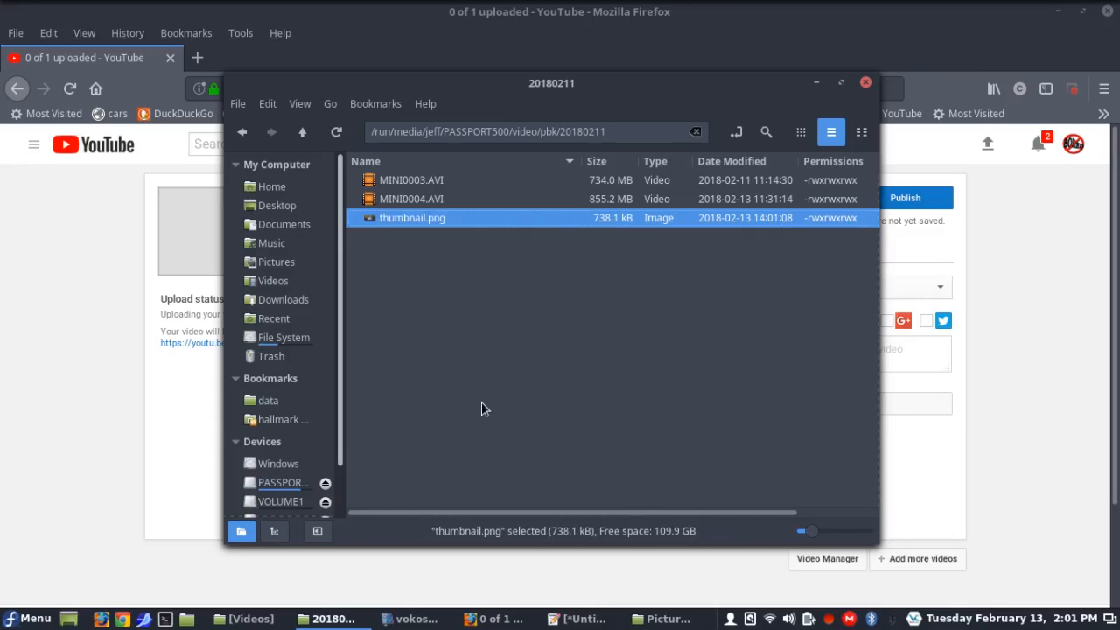
Step: Switch to the YouTube upload page in Firefox and upload thumbnail.png from the pbk/20180211 folder as the custom video thumbnail
click(100, 355)
click(760, 498)
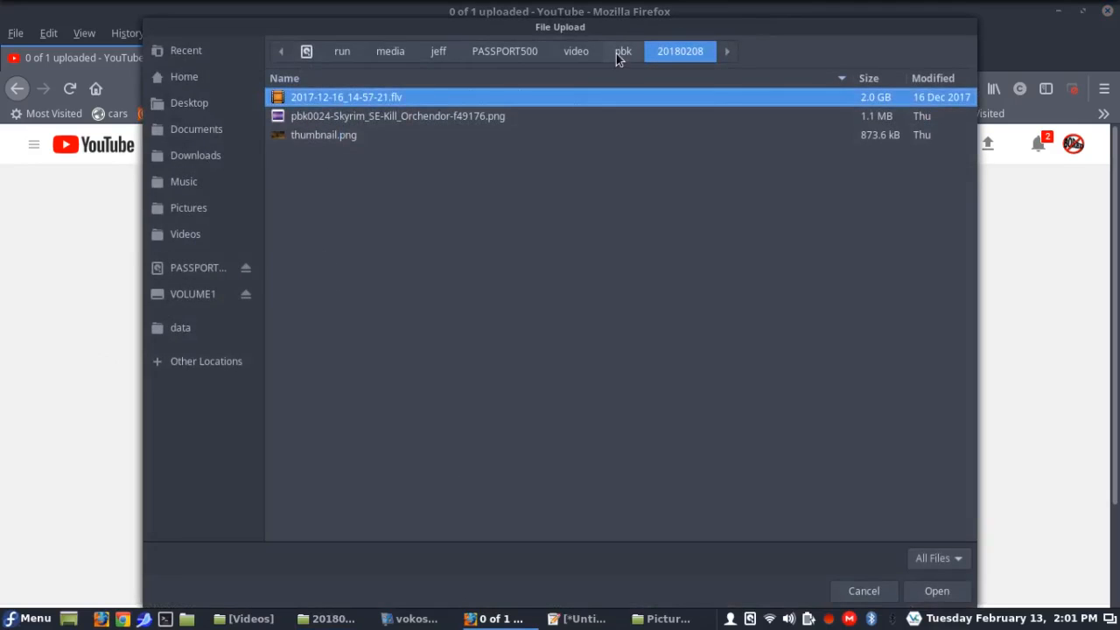
click(622, 52)
click(331, 339)
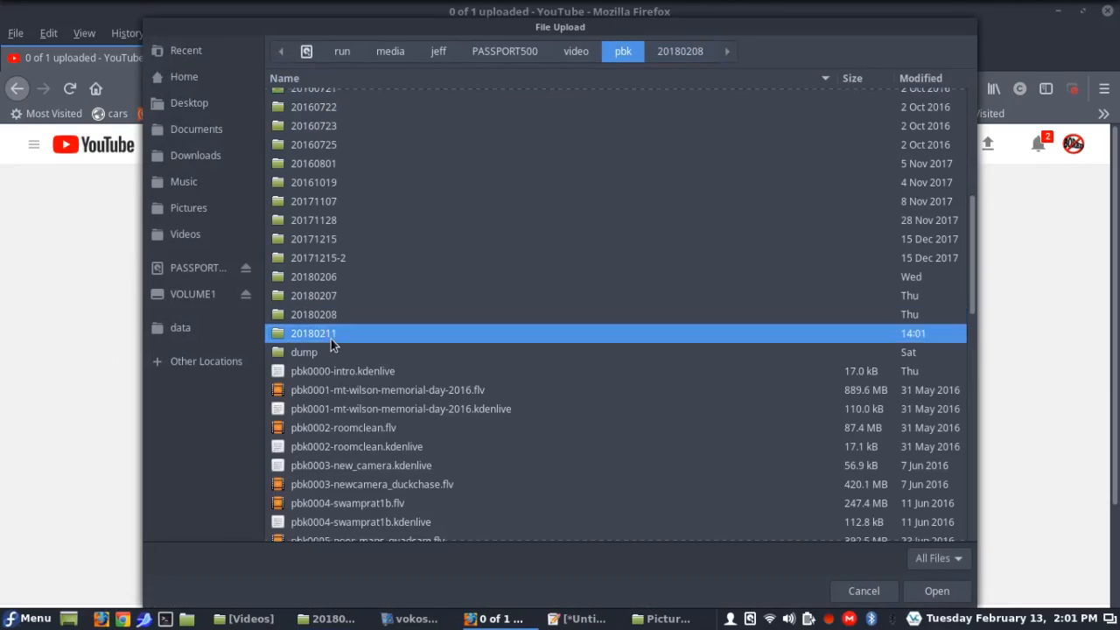
double_click(330, 339)
double_click(338, 135)
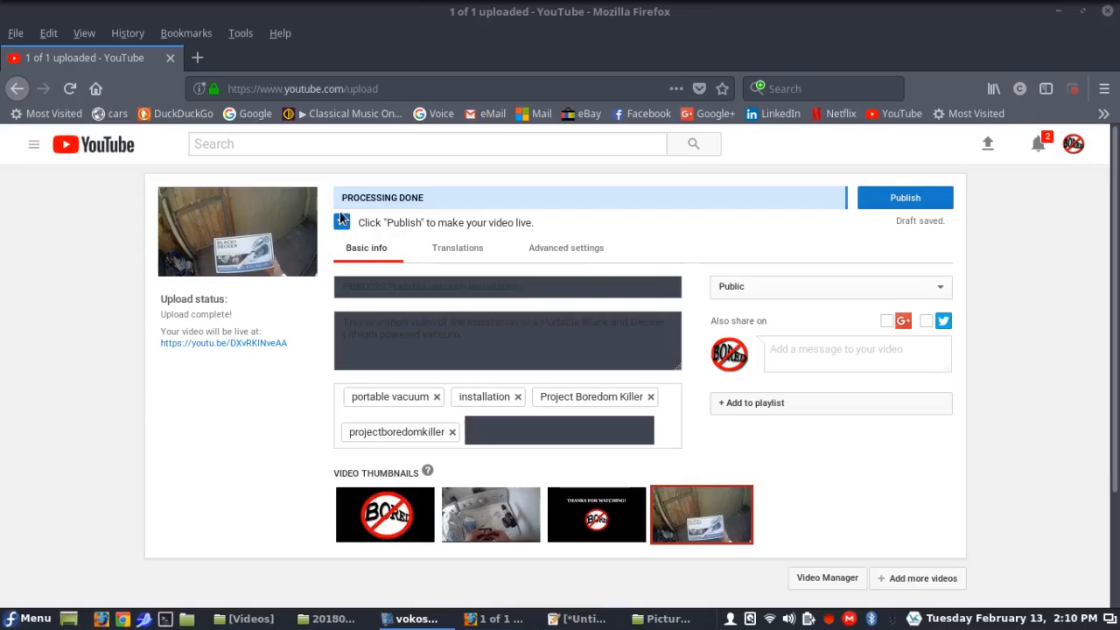
Step: Select the second suggested video frame as the thumbnail and publish the video with Public visibility
mouse_move(703, 519)
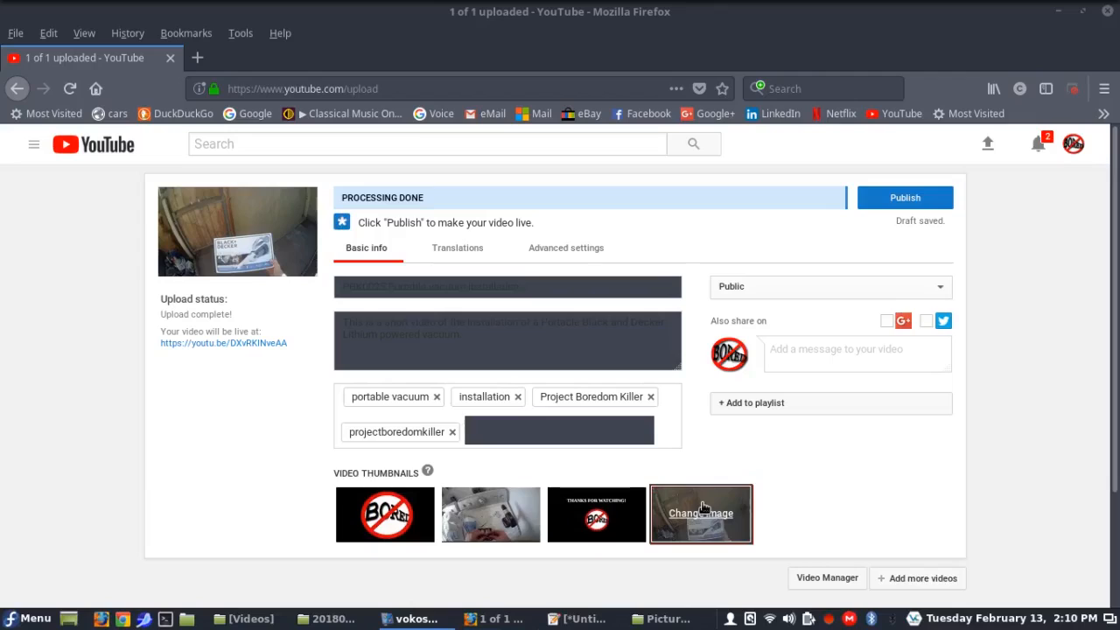
mouse_move(499, 509)
click(473, 523)
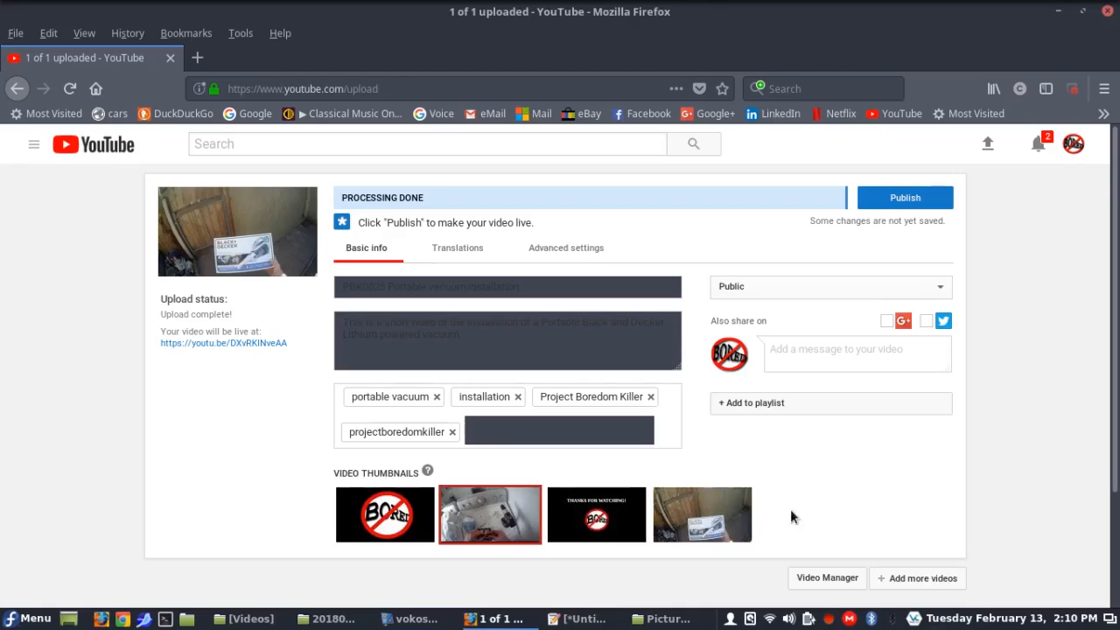
click(901, 199)
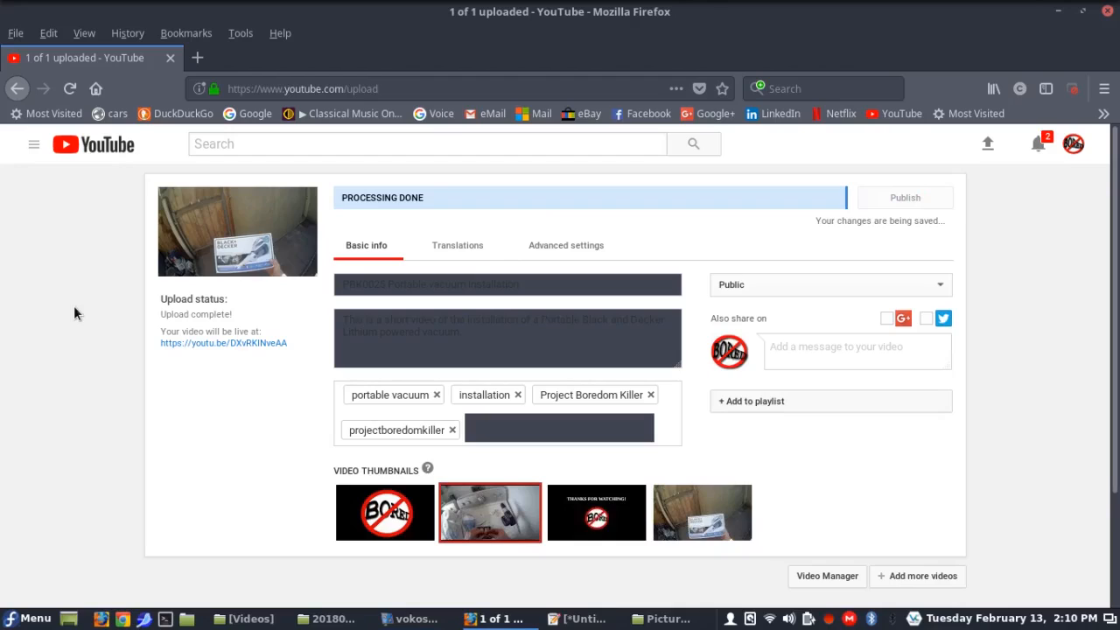